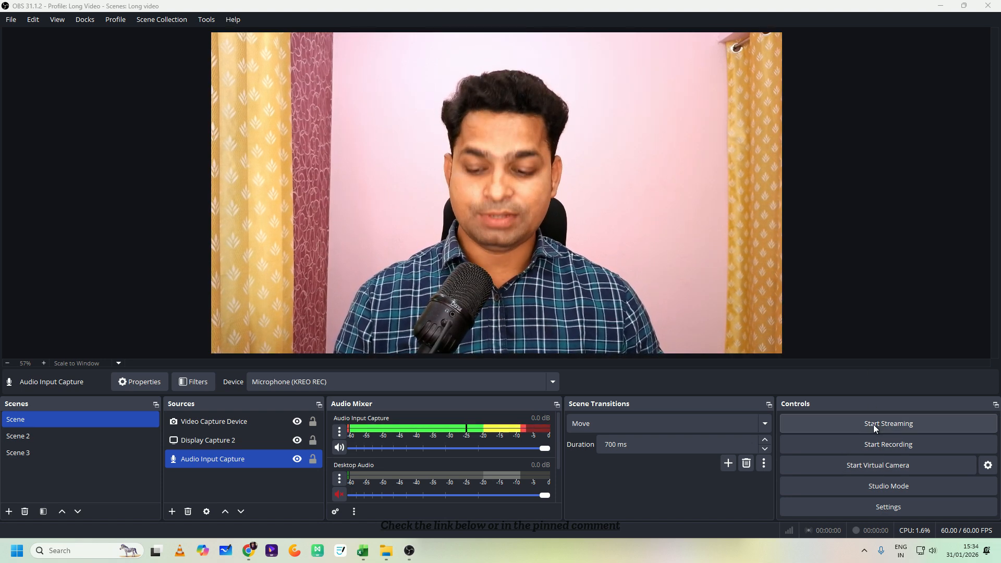
- Start recording in OBS and switch to the browser to scroll through the Online Teaching Tools list on the Amazon page
key("F9")
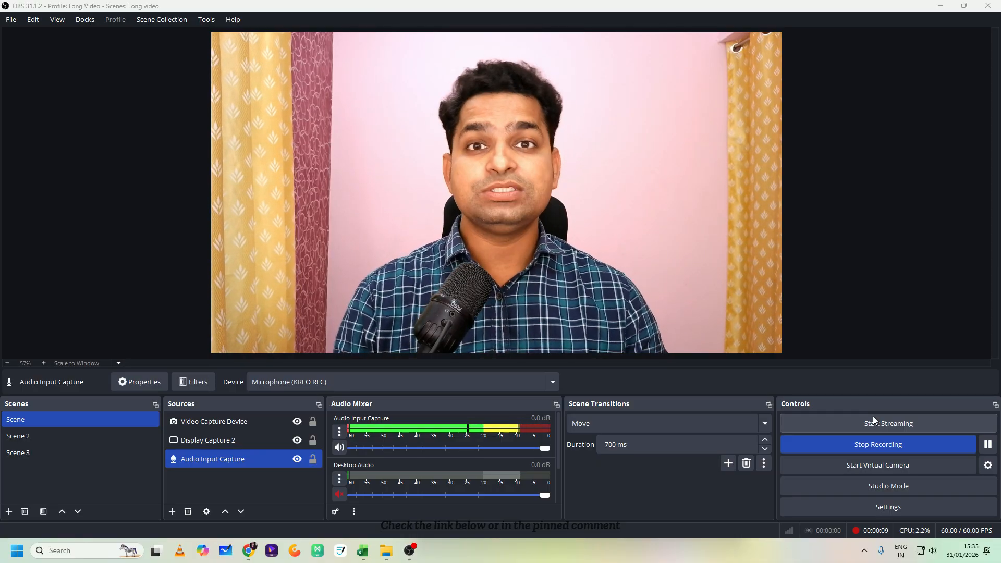
left_click(941, 7)
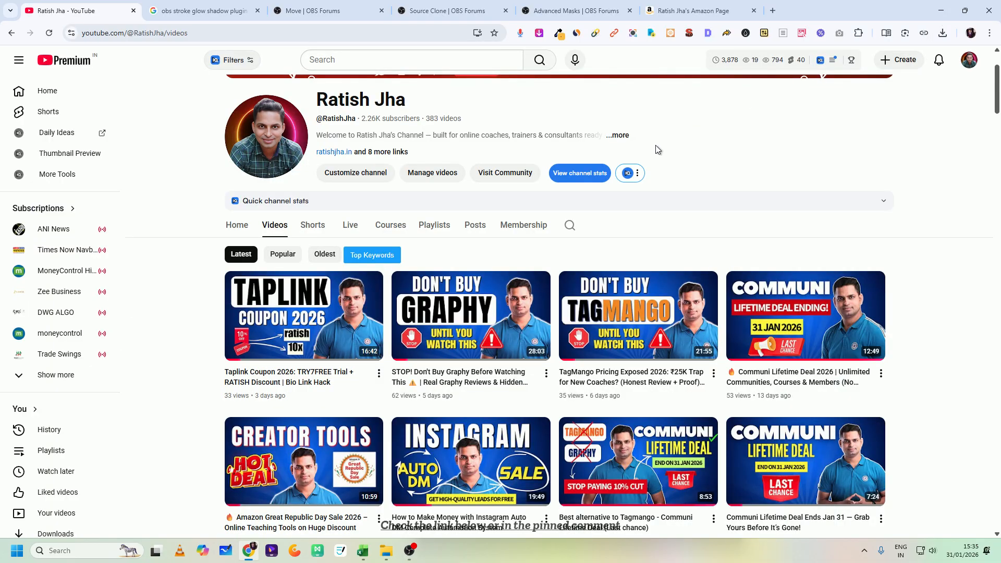
left_click(693, 8)
scroll(479, 228, "down", 1)
scroll(479, 228, "down", 2)
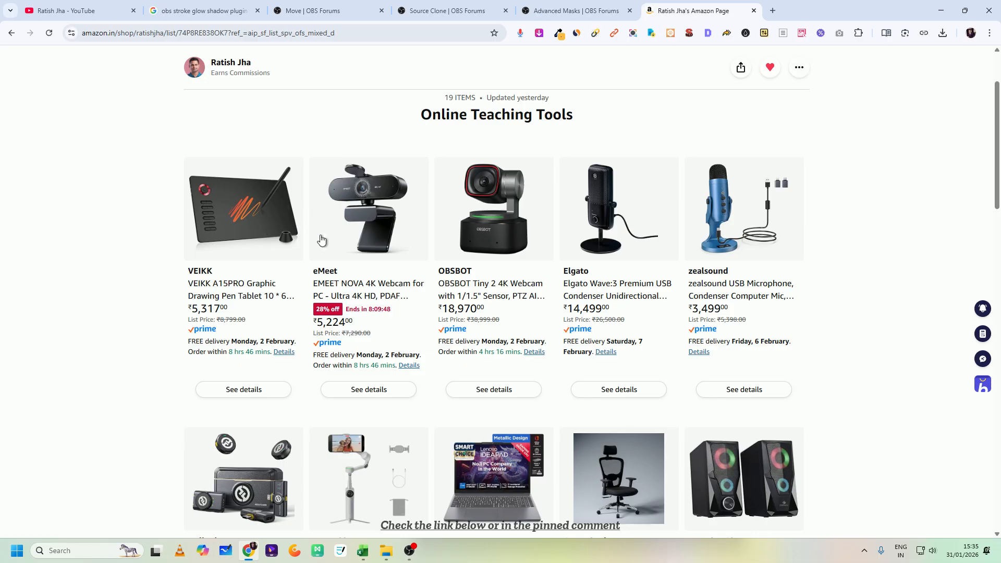
scroll(599, 208, "down", 1)
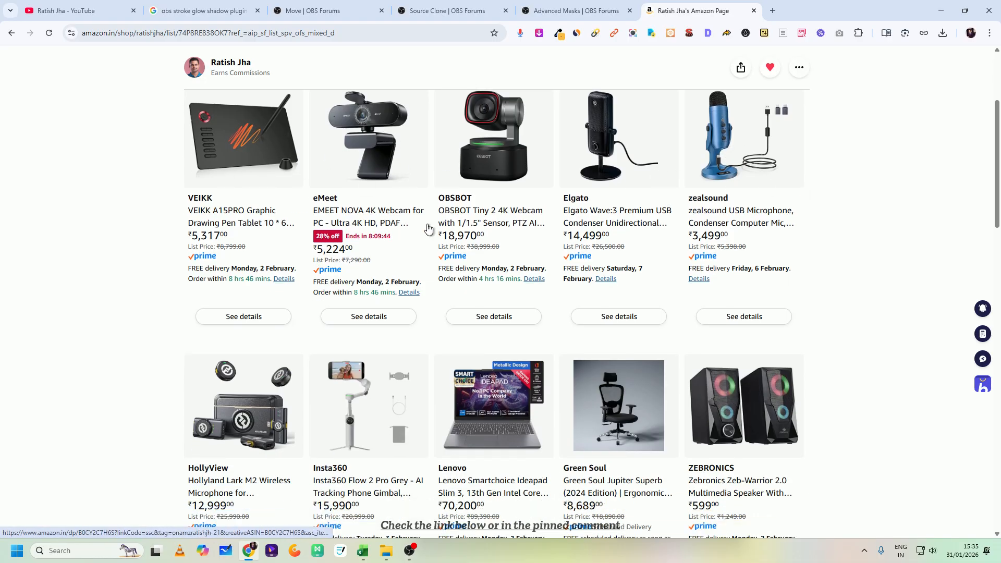
scroll(480, 277, "down", 3)
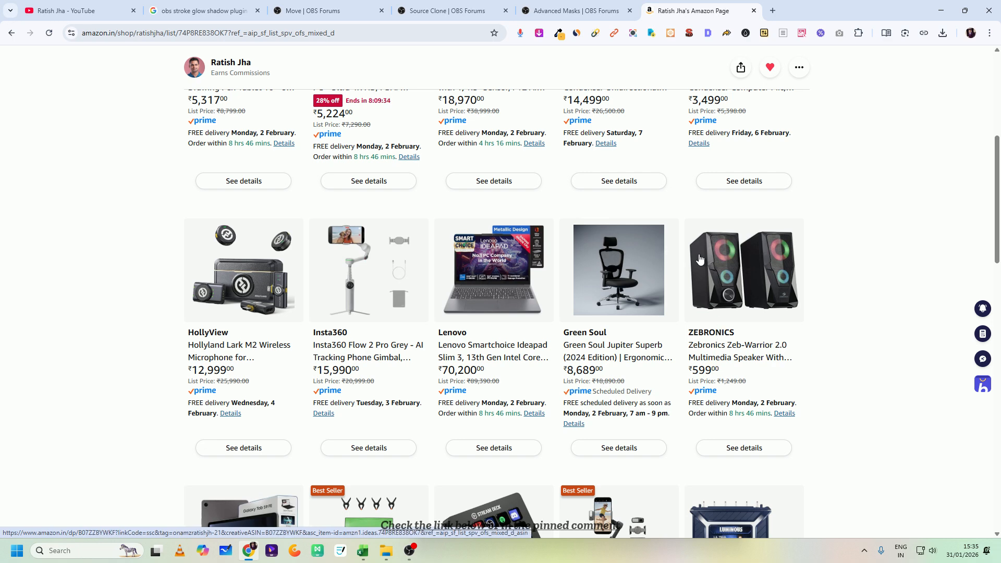
scroll(494, 156, "down", 7)
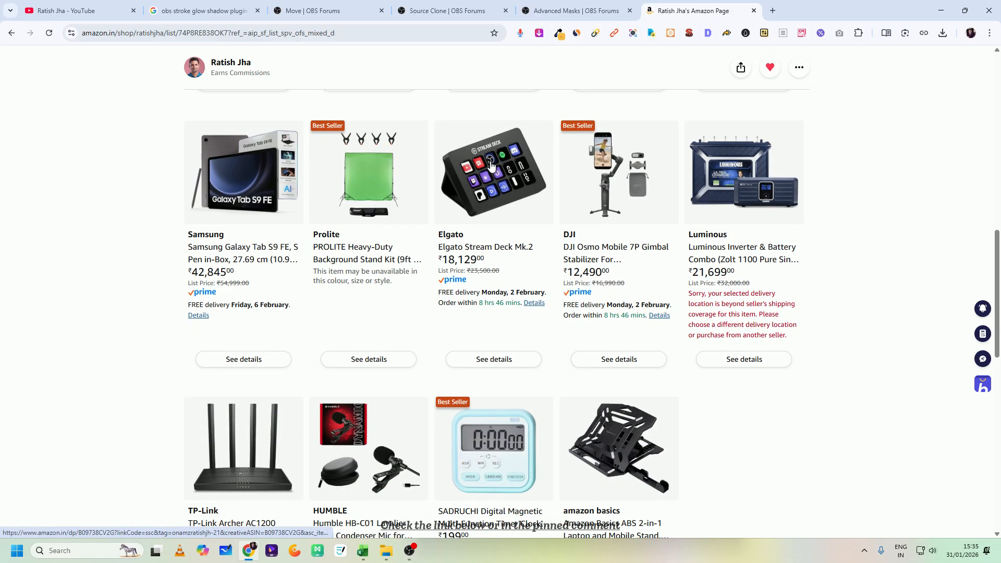
left_click(408, 550)
left_click(11, 19)
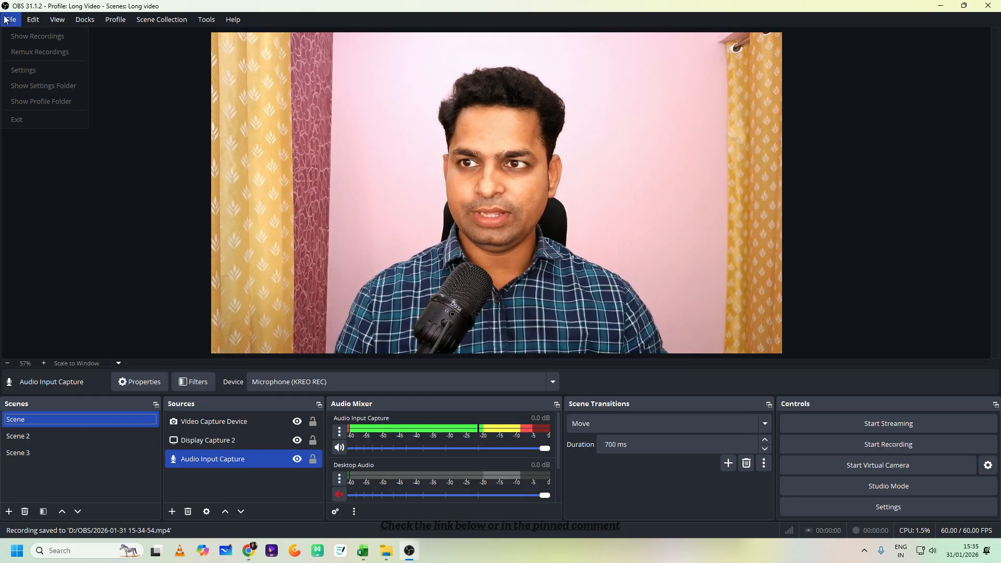
left_click(36, 41)
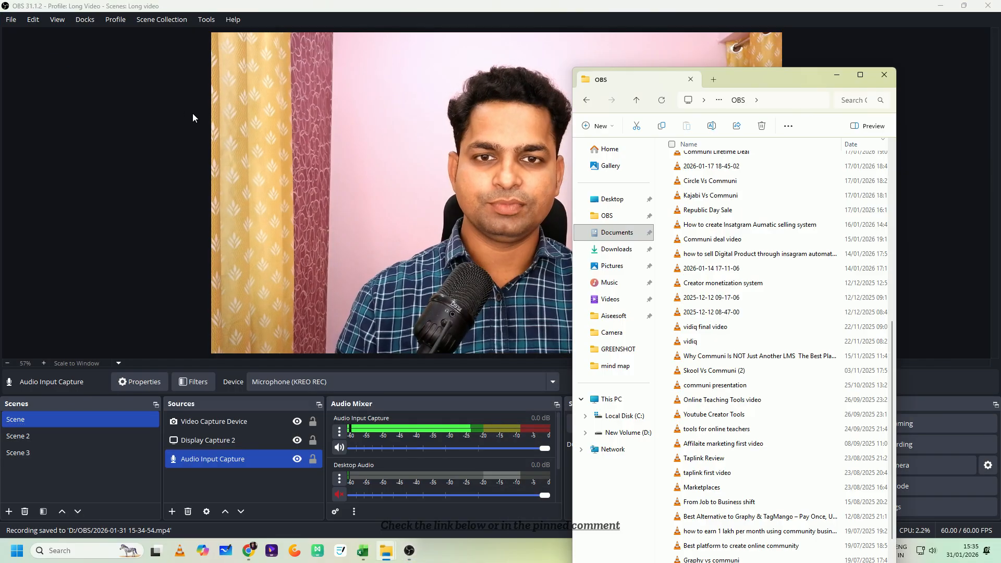
left_click(861, 76)
scroll(207, 211, "up", 8)
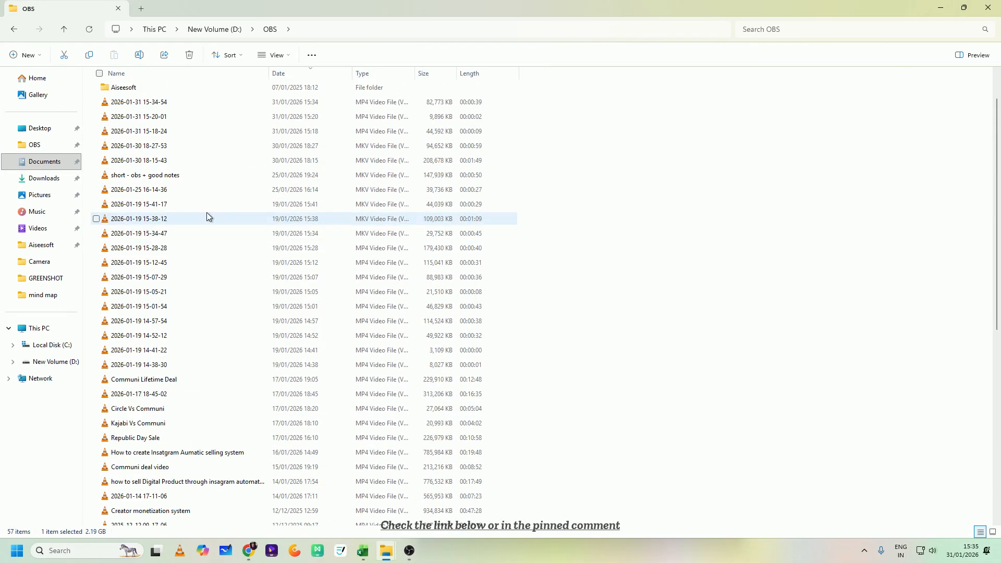
double_click(161, 149)
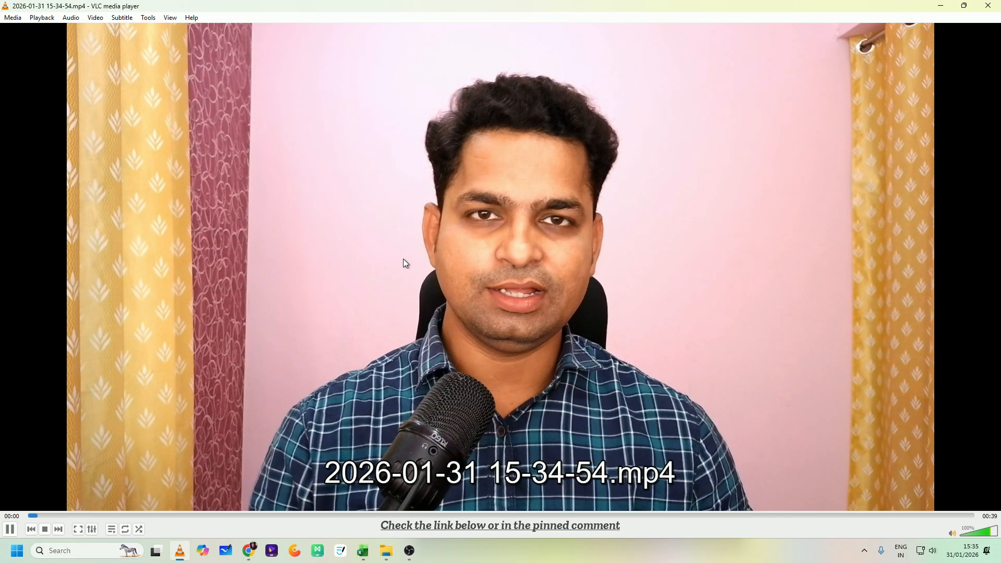
double_click(405, 262)
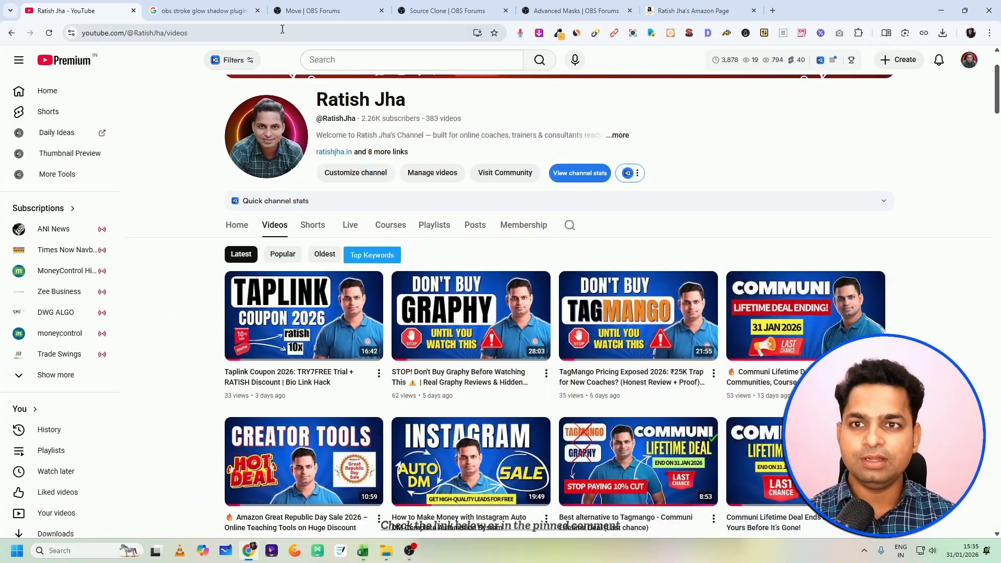
left_click(698, 11)
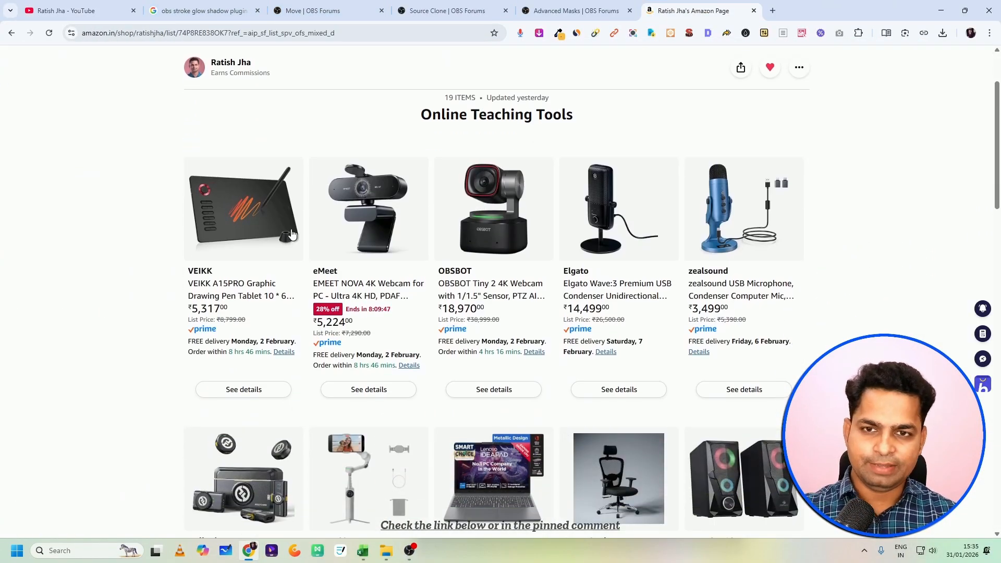
scroll(597, 238, "down", 1)
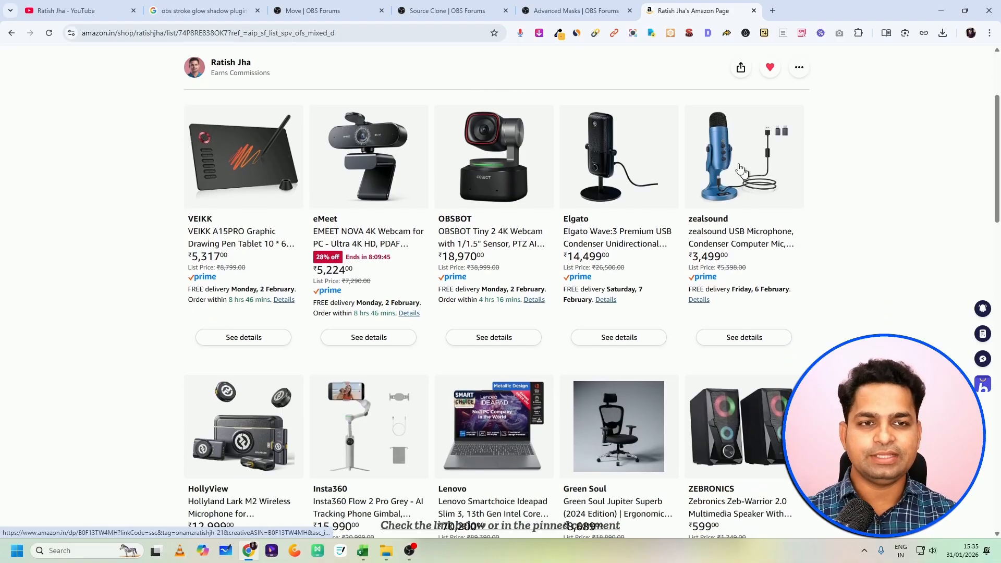
scroll(478, 255, "down", 3)
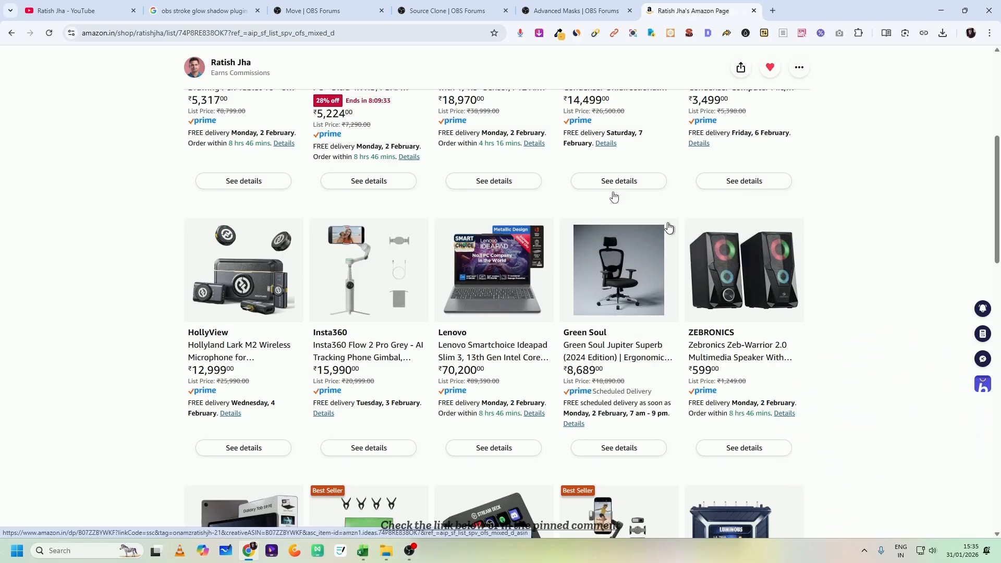
scroll(483, 159, "down", 7)
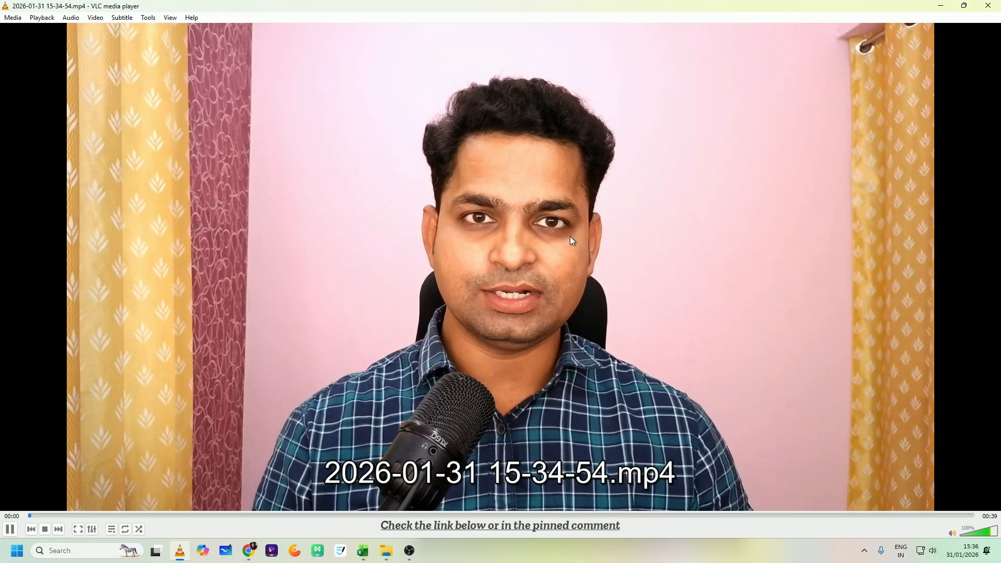
- Pause the recording's playback and minimize the video player and the recordings folder to return to OBS
key("space")
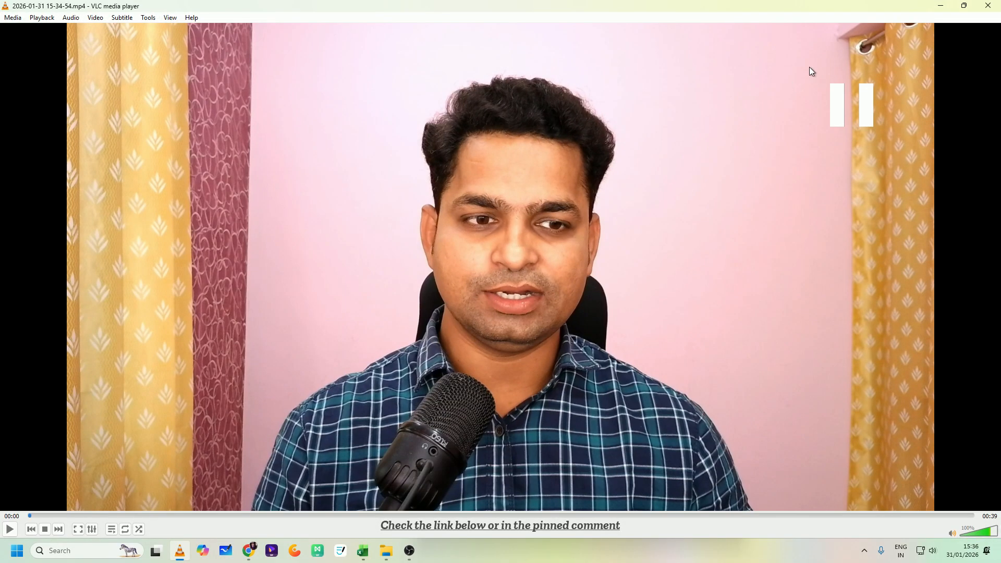
left_click(940, 5)
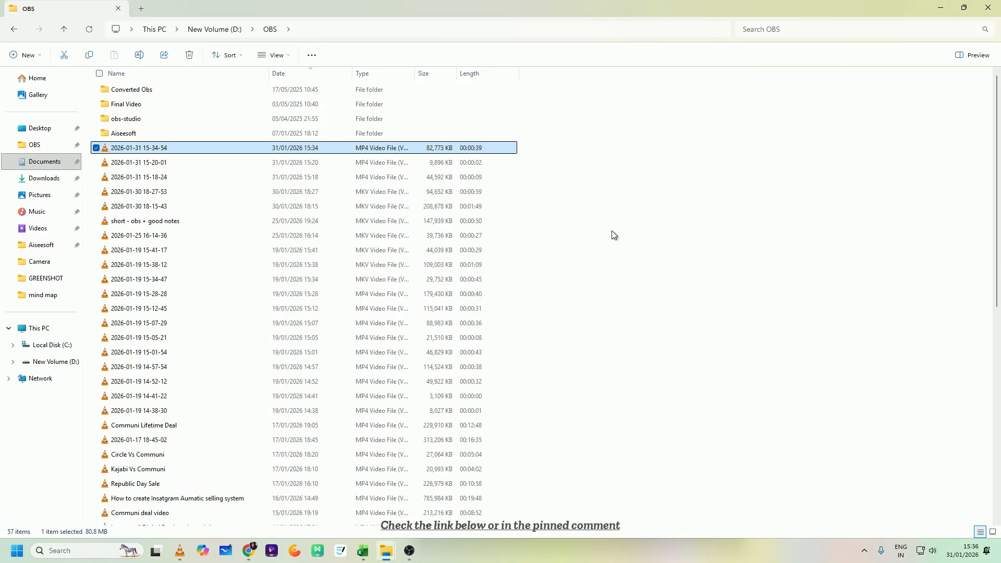
left_click(941, 7)
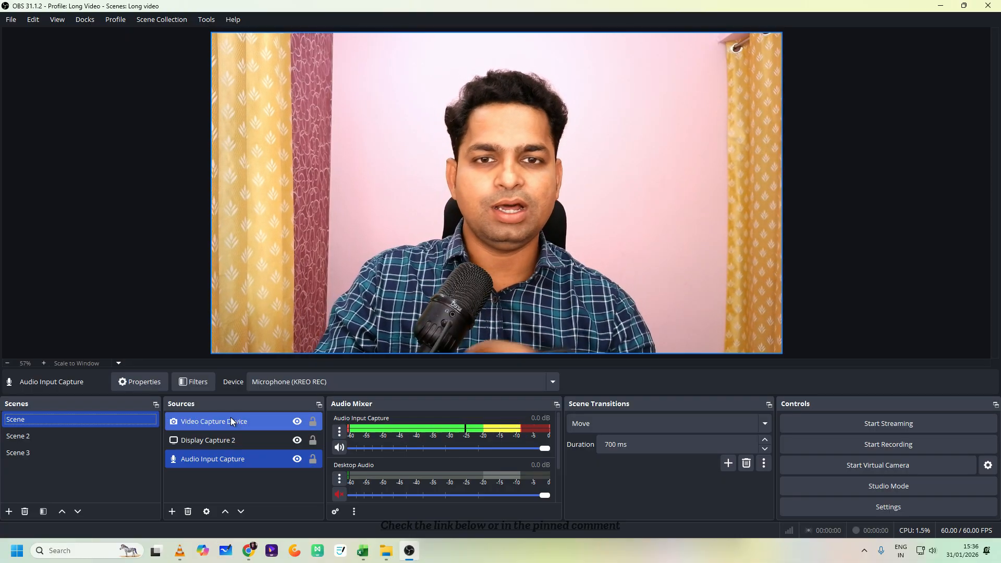
left_click(230, 420, "ctrl")
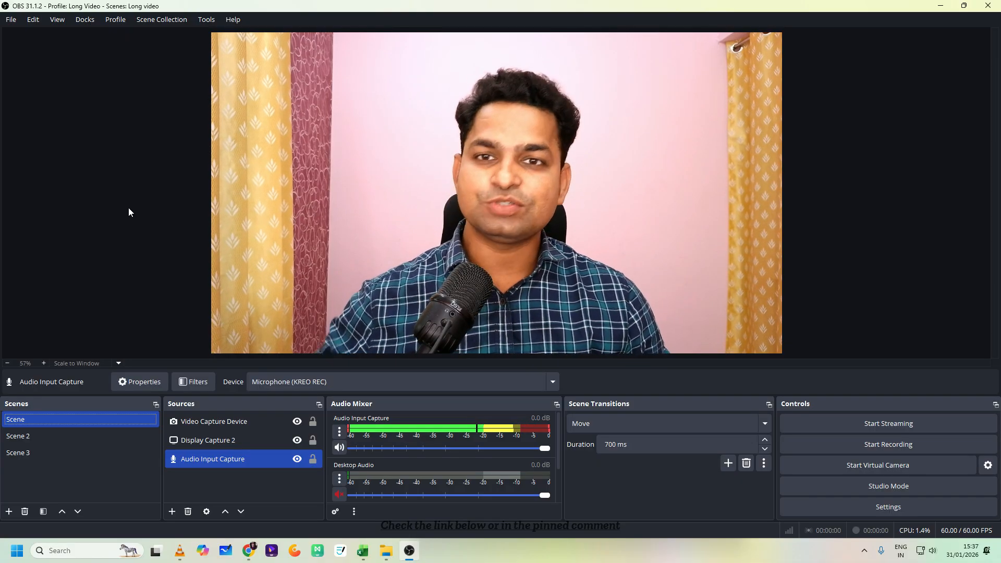
- Create a new OBS profile named "new 2" without the auto-configuration wizard
left_click(121, 24)
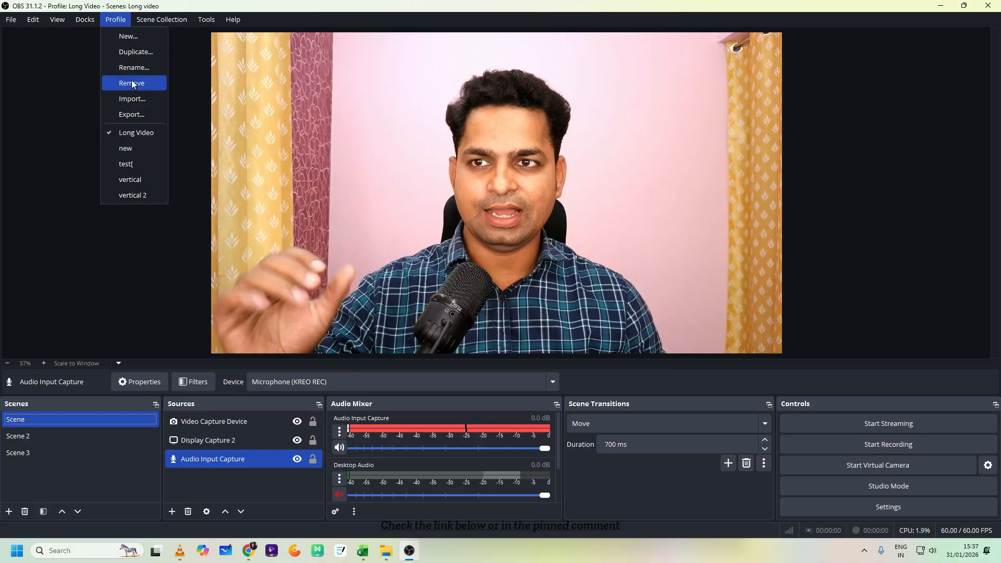
left_click(134, 44)
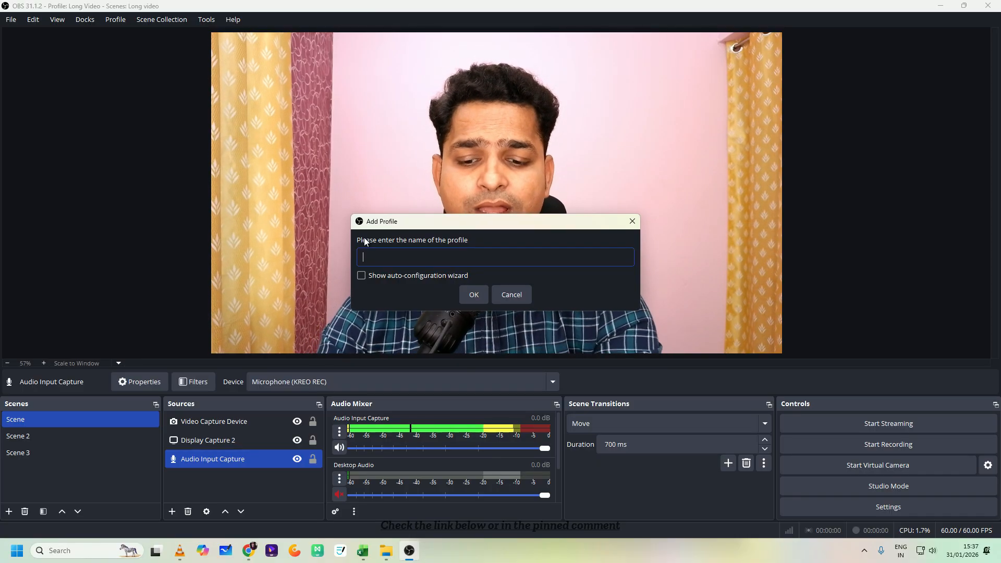
type("new ")
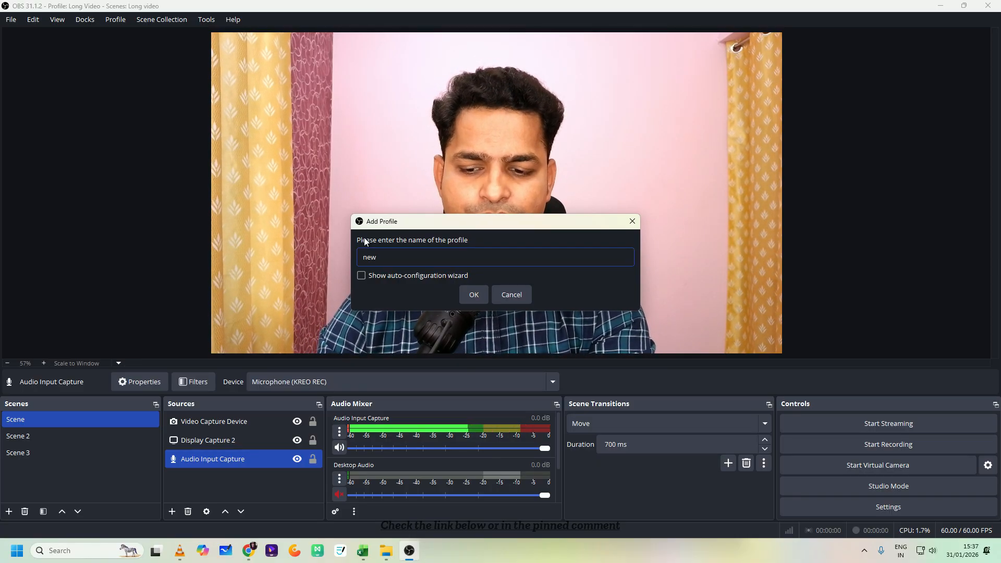
type("2")
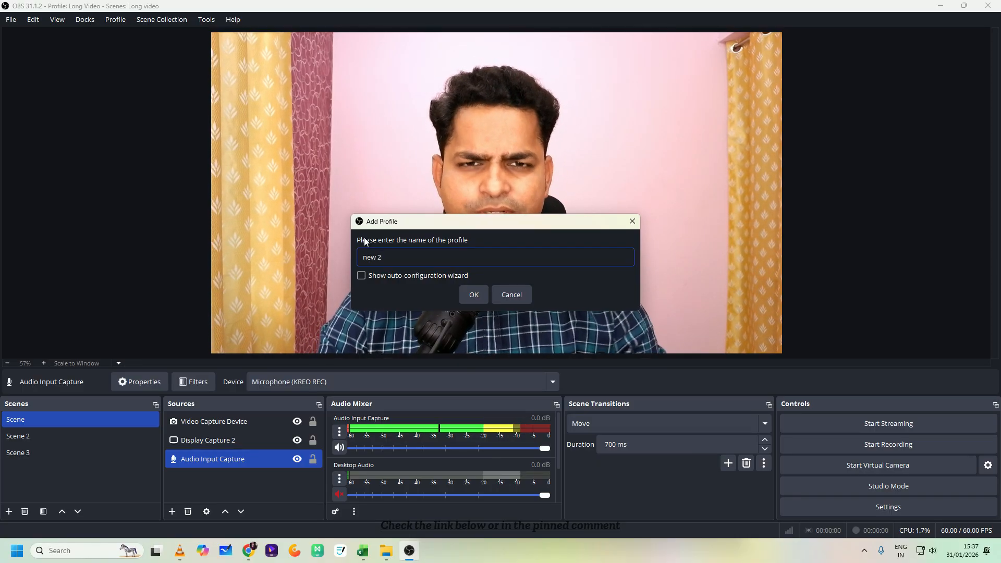
left_click(473, 301)
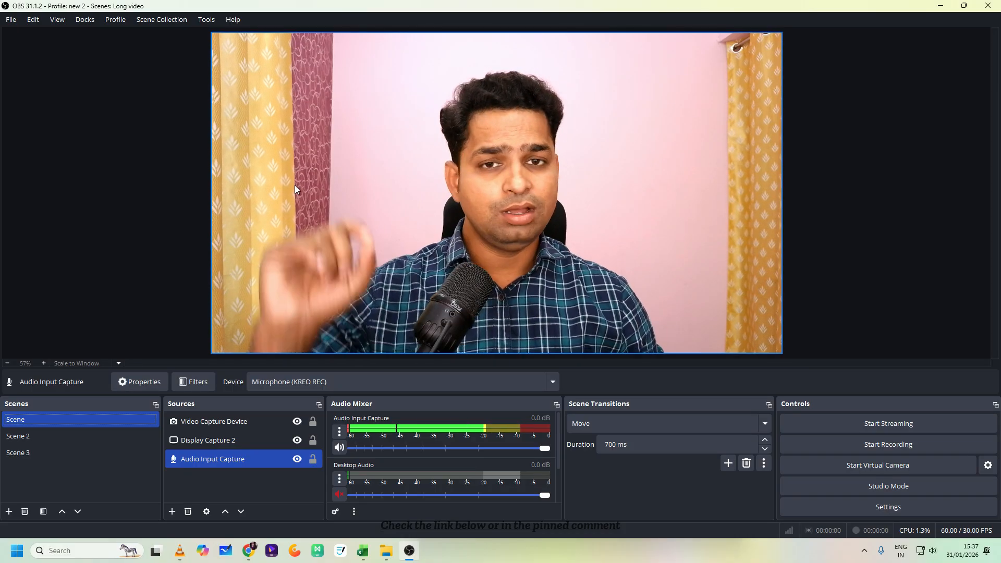
- Create a new, empty scene collection named "new 2"
left_click(148, 21)
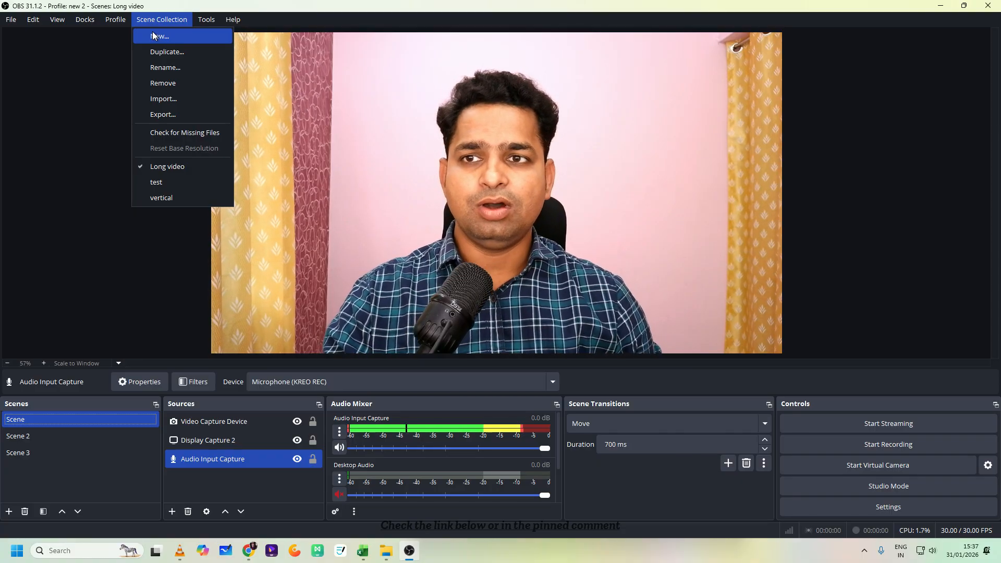
left_click(152, 34)
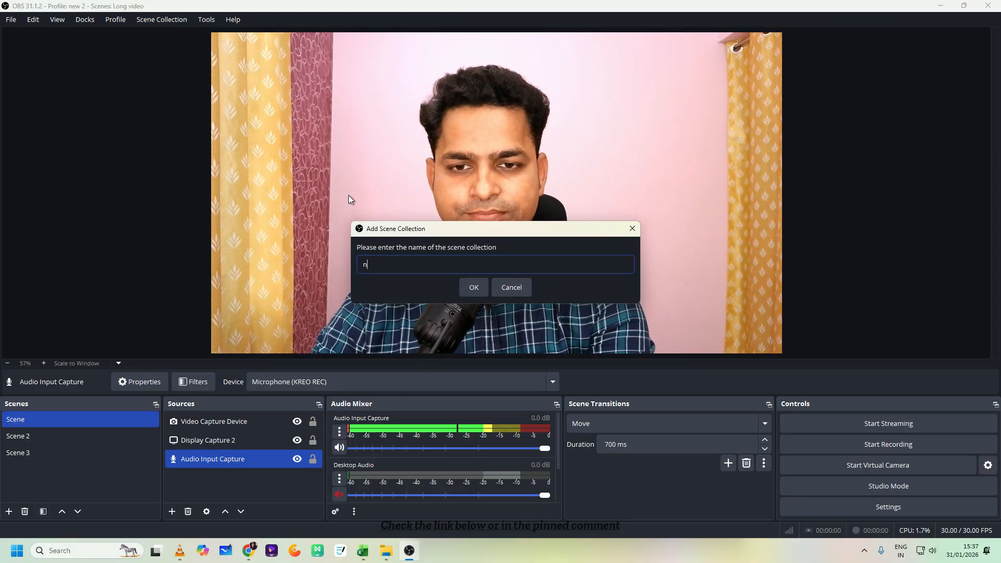
type("new 2")
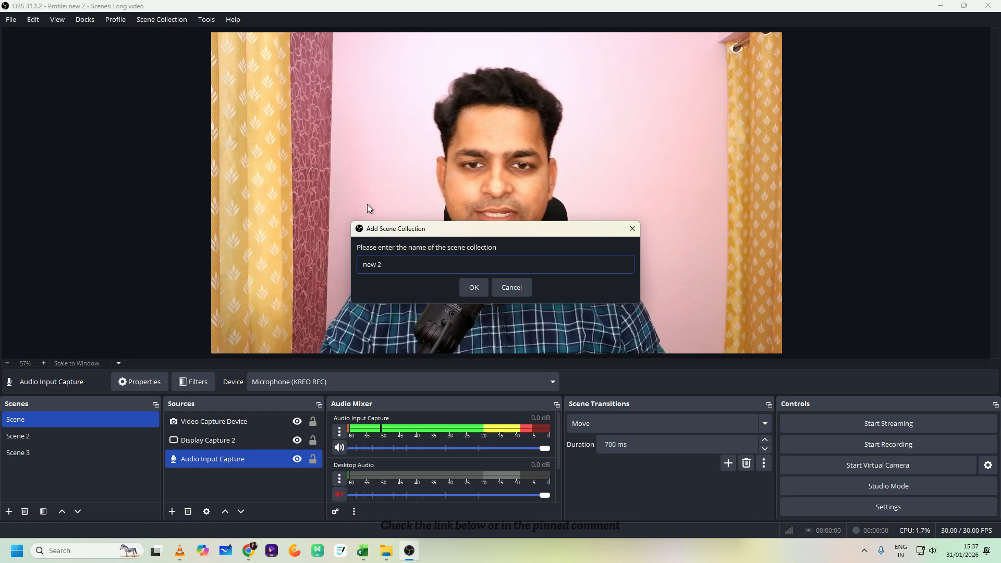
left_click(468, 287)
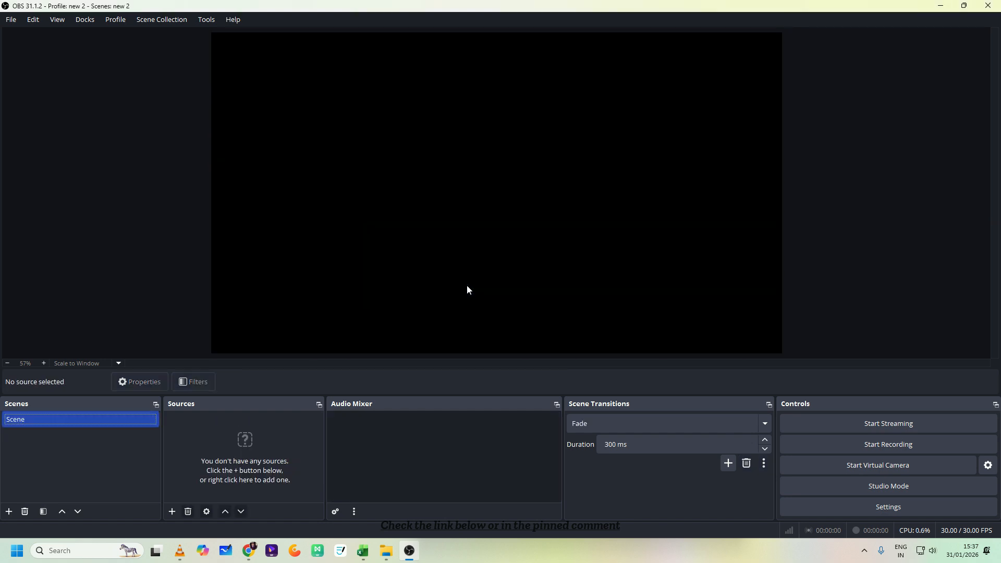
key("alt")
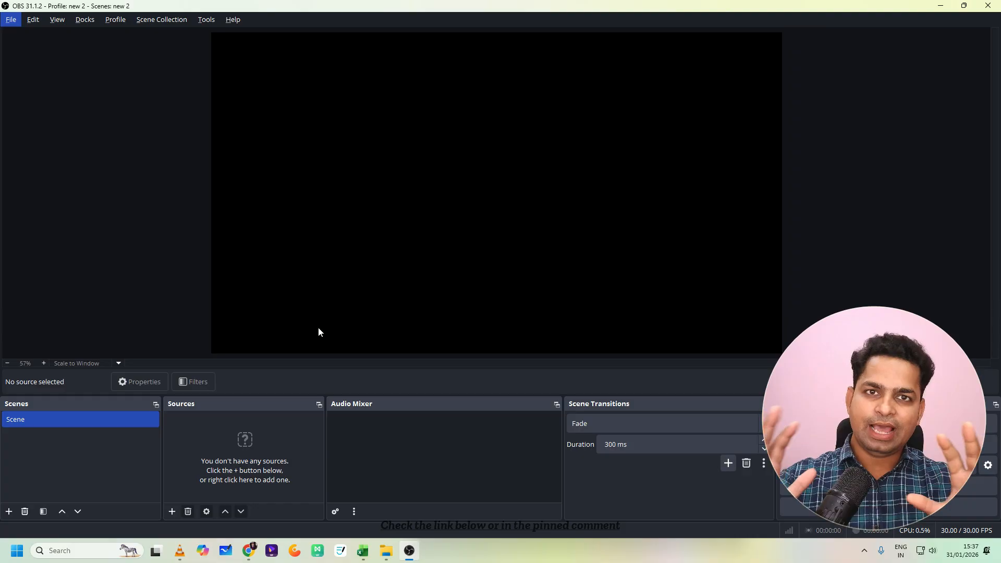
- Switch to the browser, search for "download obs" in a new tab, and open the OBS Studio download page
left_click(940, 6)
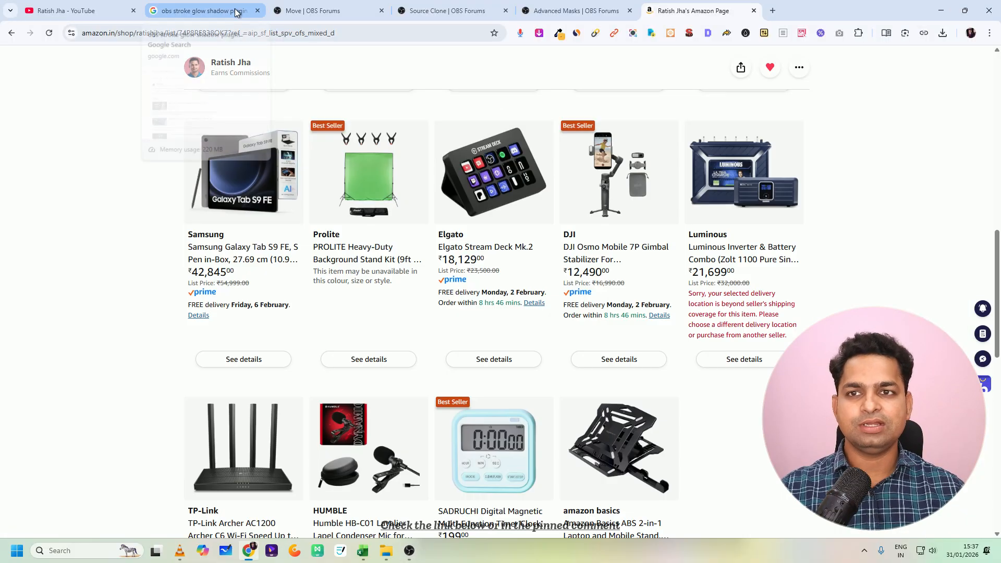
left_click(771, 11)
type("dow")
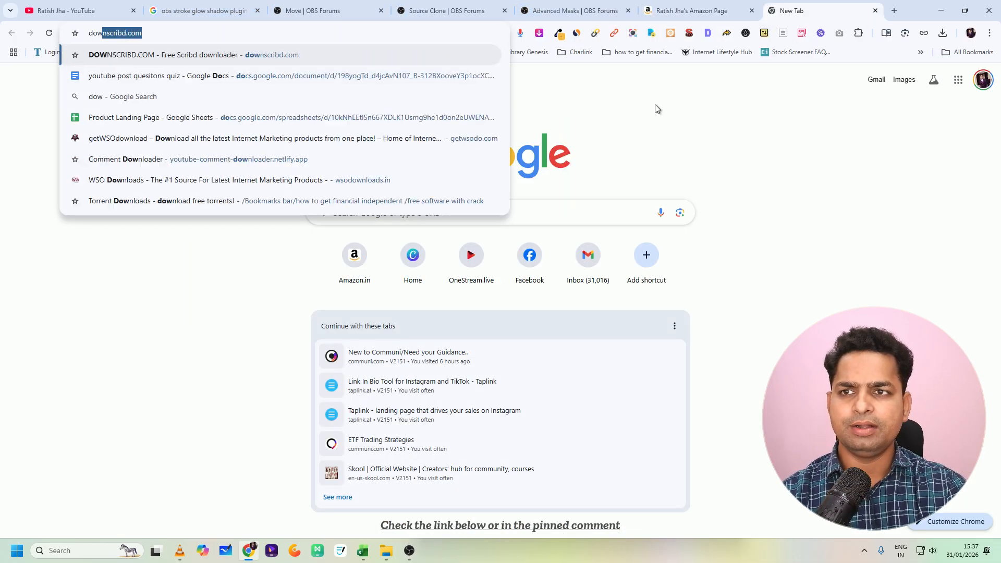
type("nload obs")
key("Return")
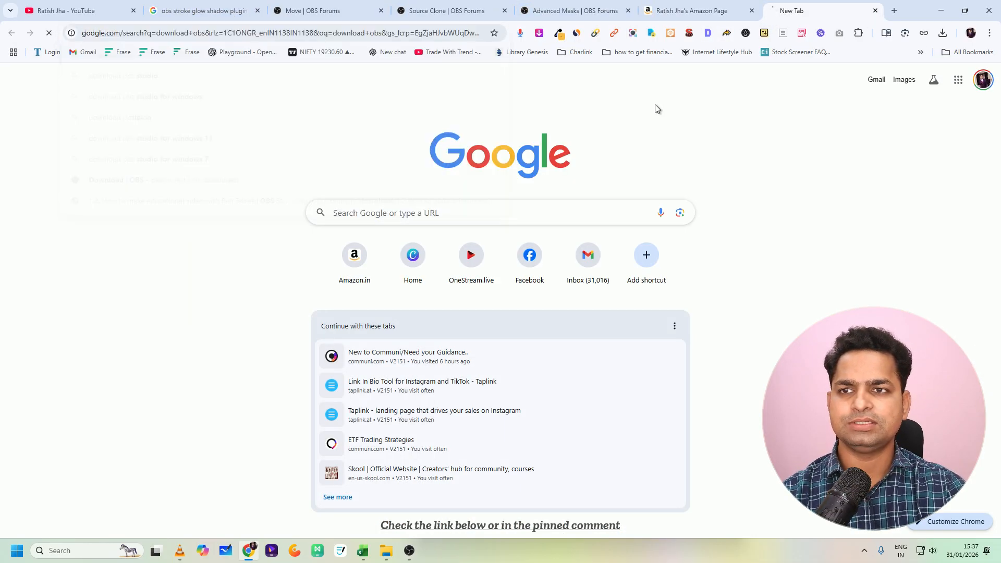
left_click(223, 191)
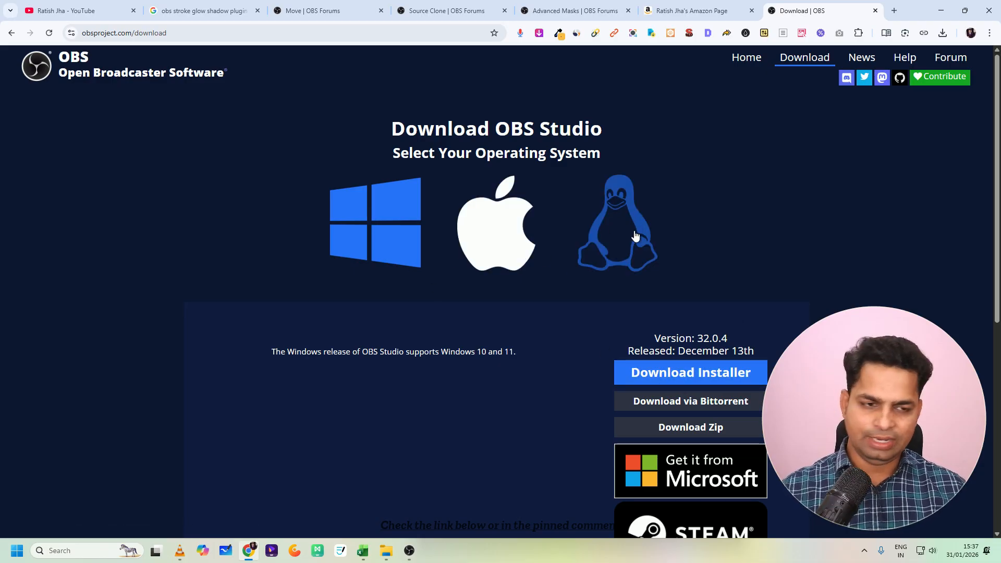
- Download the OBS Studio 32.0.4 Windows installer and show the recent download history
left_click(667, 373)
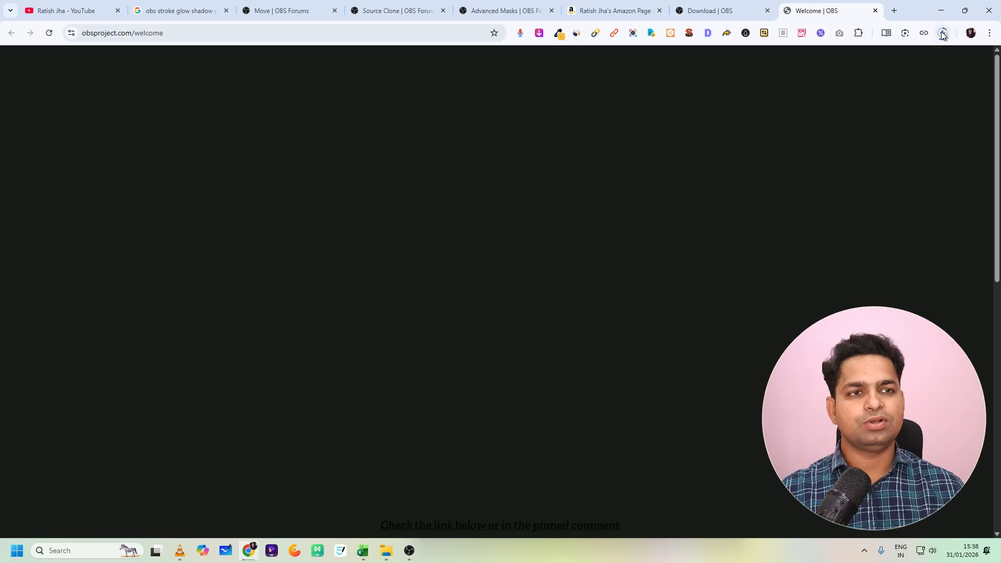
left_click(942, 33)
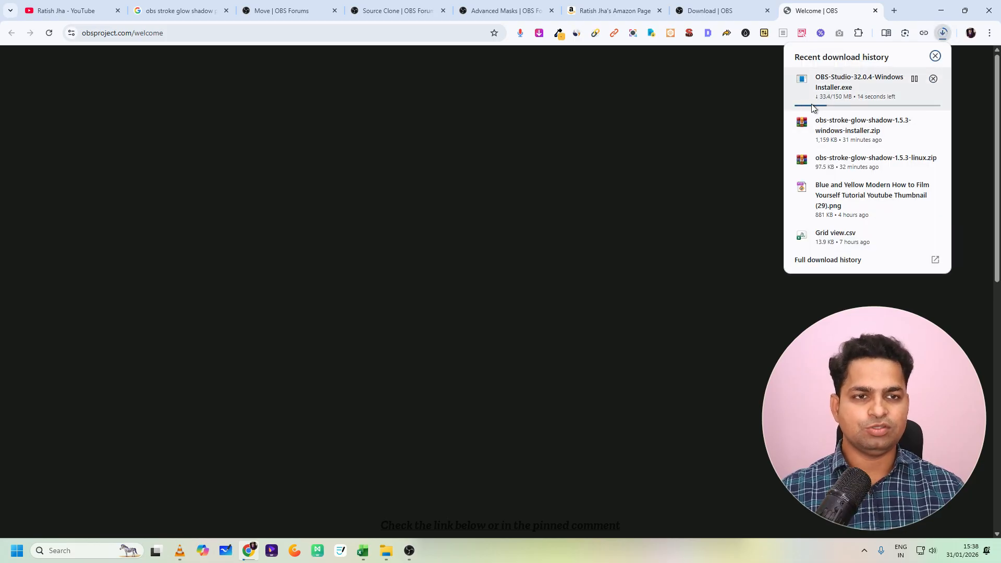
- Pause the OBS Studio 32.0.4 installer download and switch back to OBS Studio
left_click(914, 79)
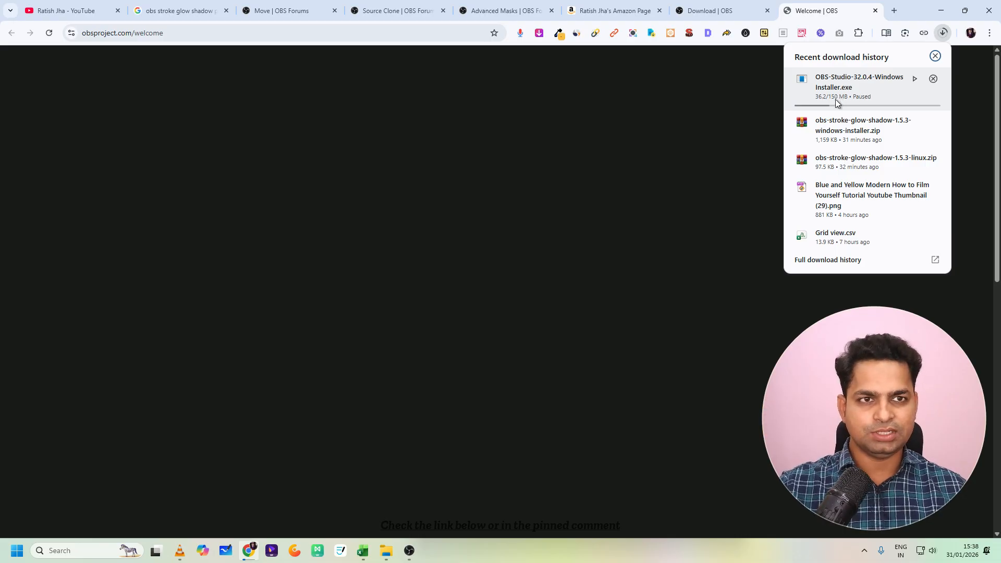
left_click(408, 551)
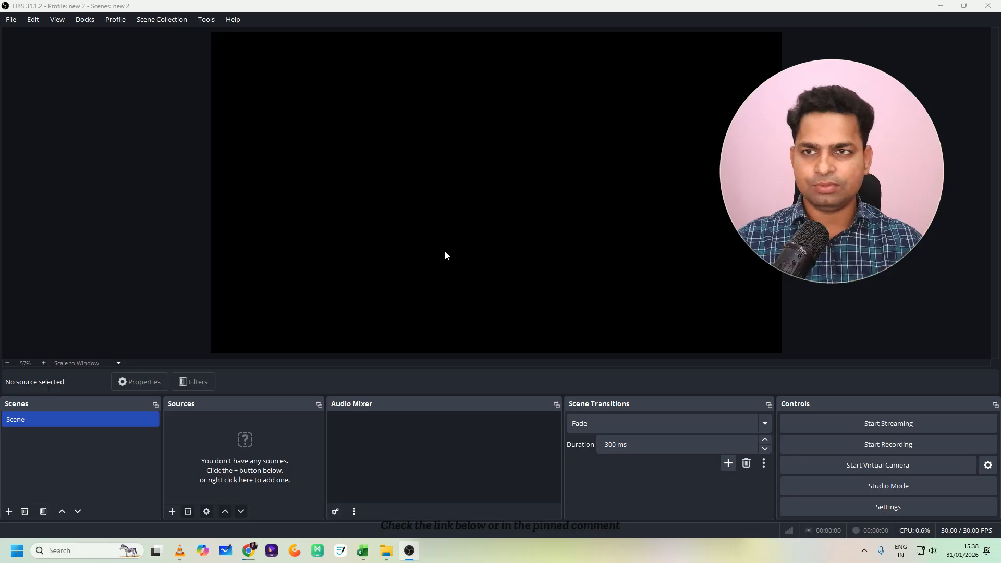
- Select the default scene and show the source types that can be added to it
left_click(58, 417)
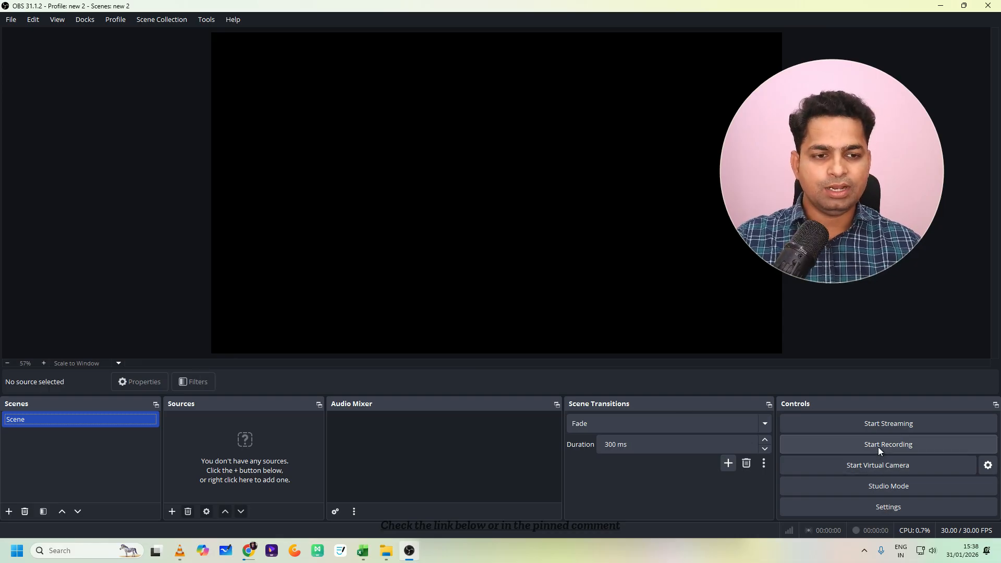
left_click(68, 418)
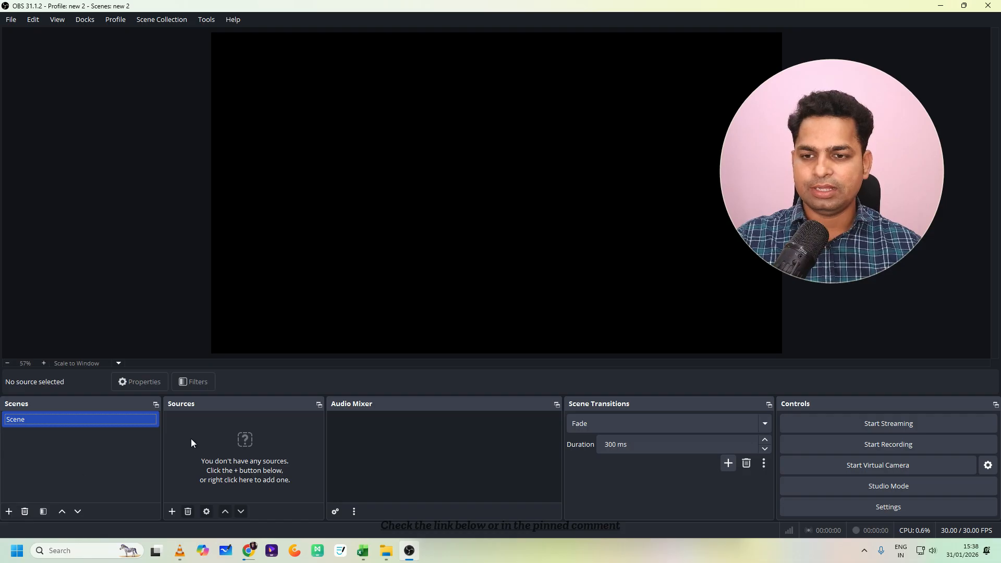
left_click(173, 510)
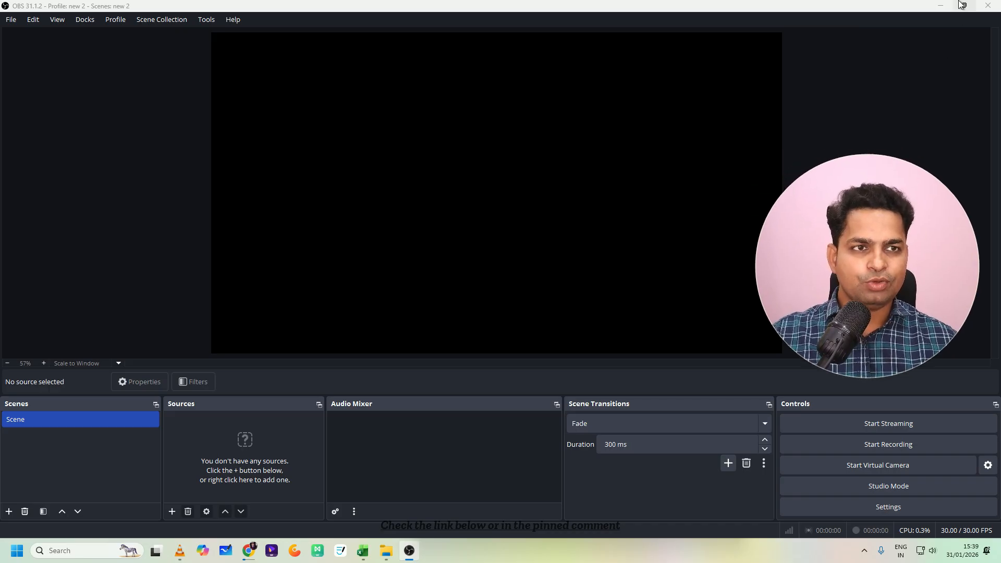
- Switch to the browser and show the start of the Online Teaching Tools product list on Amazon
left_click(940, 5)
left_click(277, 10)
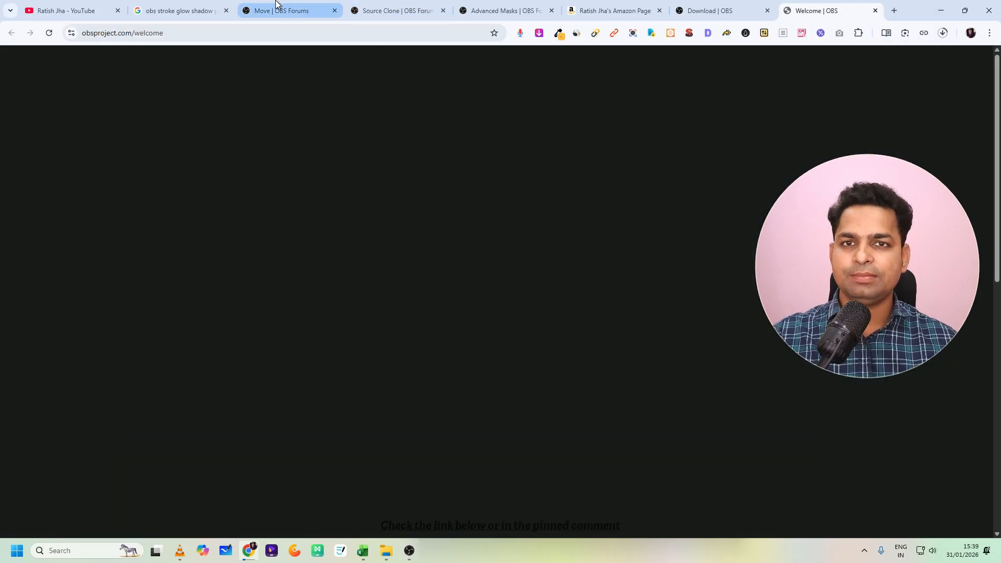
left_click(394, 11)
left_click(584, 7)
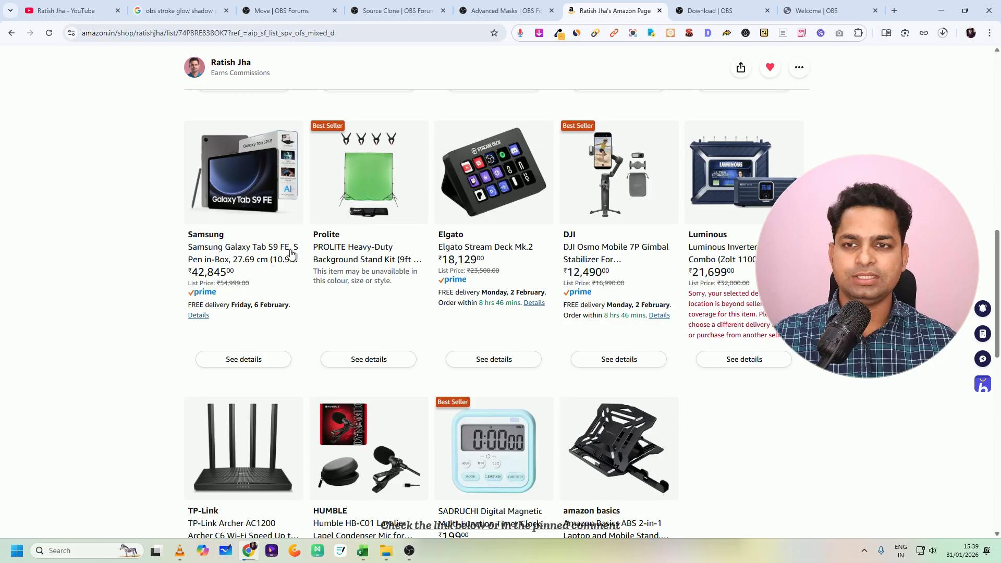
scroll(291, 252, "up", 8)
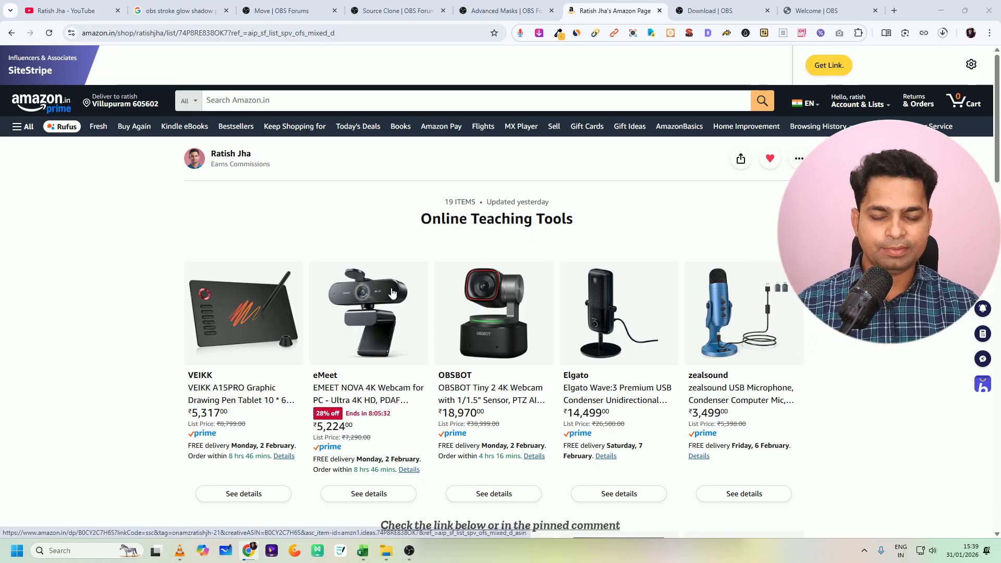
- Mark the EMEET NOVA 4K and OBSBOT Tiny 2 webcams and their prices with freehand arrows and circles, and clear the drawings
mouse_move(363, 276)
left_mouse_down()
mouse_move(393, 229)
mouse_move(507, 254)
mouse_move(478, 262)
mouse_move(482, 282)
left_mouse_up()
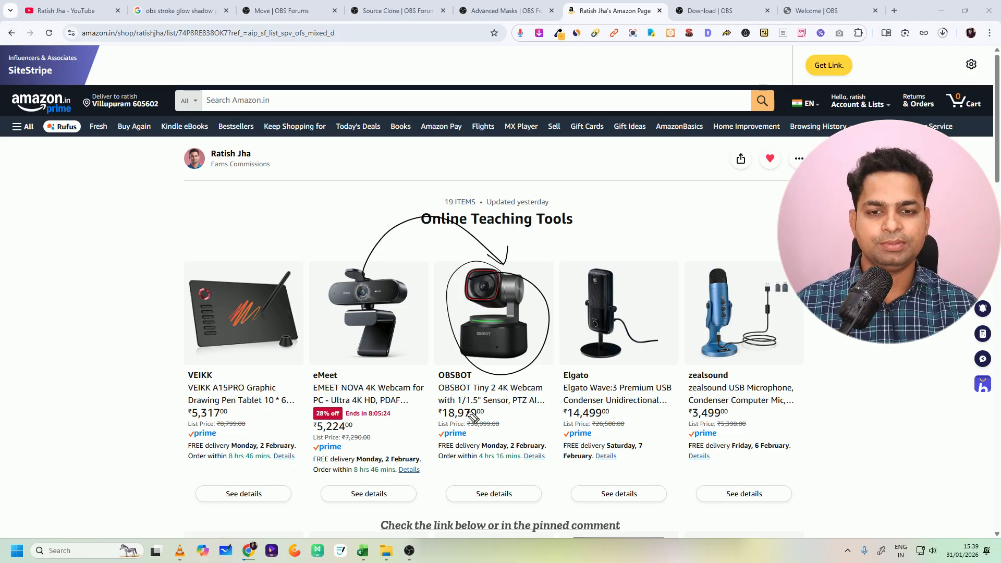
left_click_drag(472, 415, 509, 415)
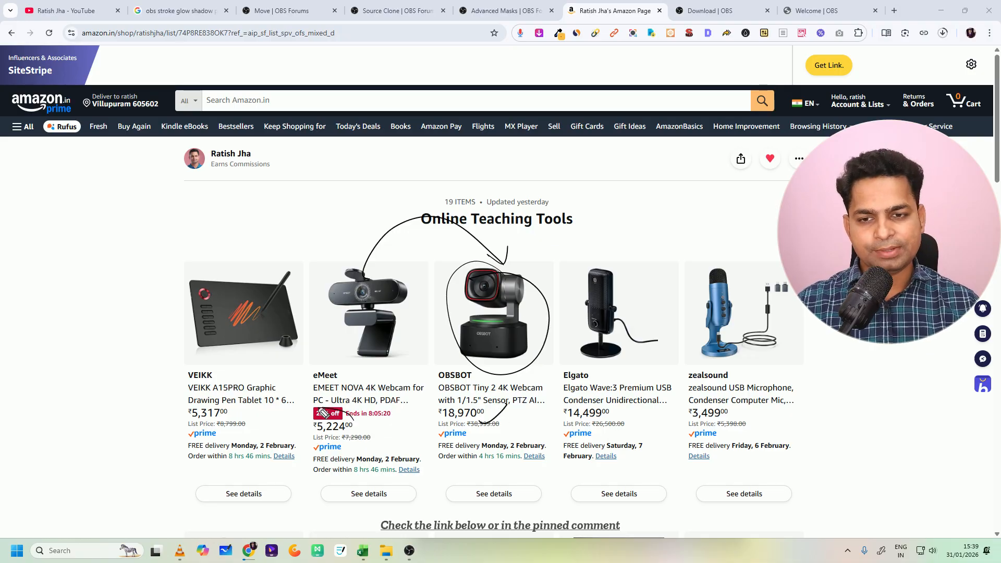
left_click_drag(344, 416, 321, 431)
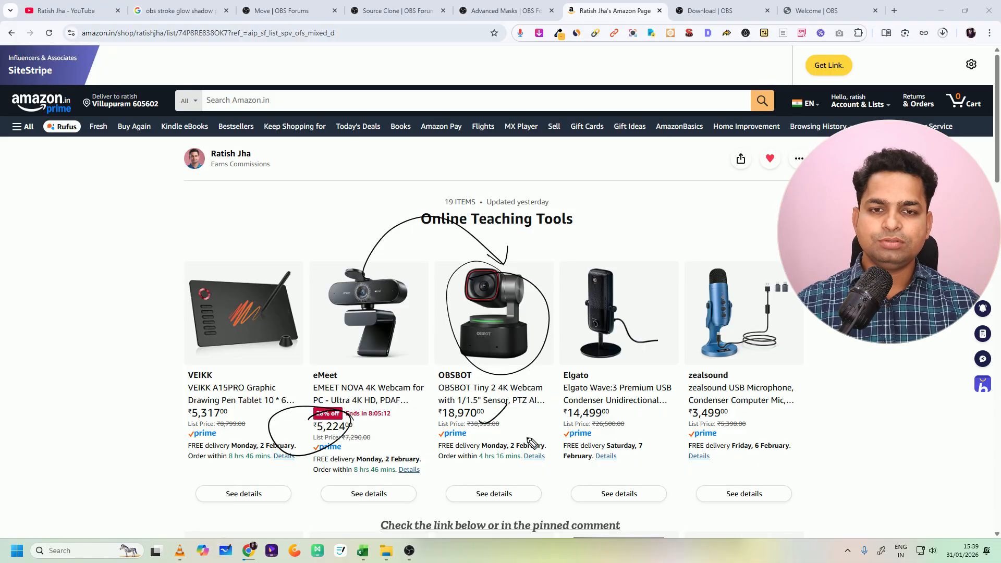
key("Escape")
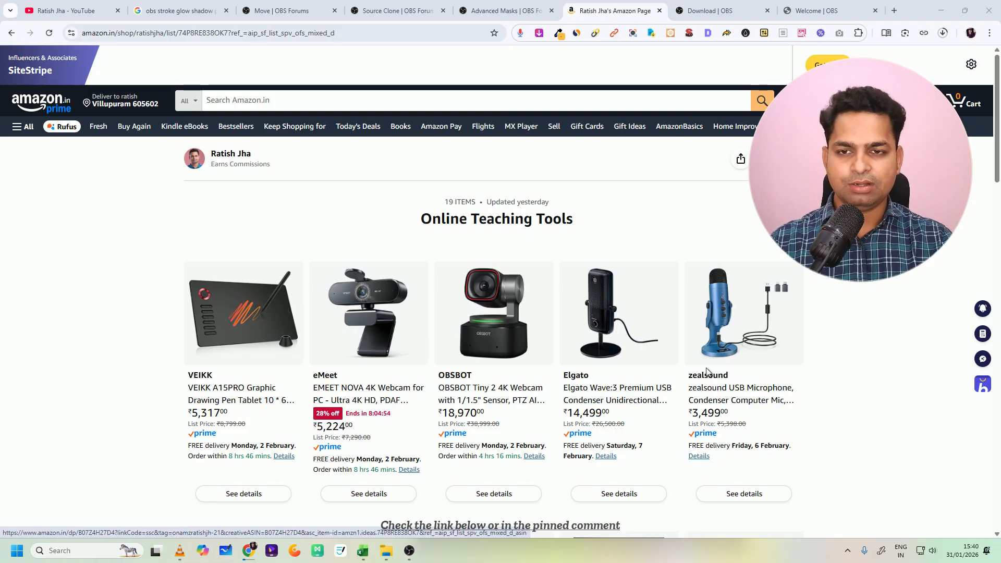
mouse_move(197, 242)
left_mouse_down()
mouse_move(165, 274)
mouse_move(319, 283)
mouse_move(167, 329)
left_mouse_up()
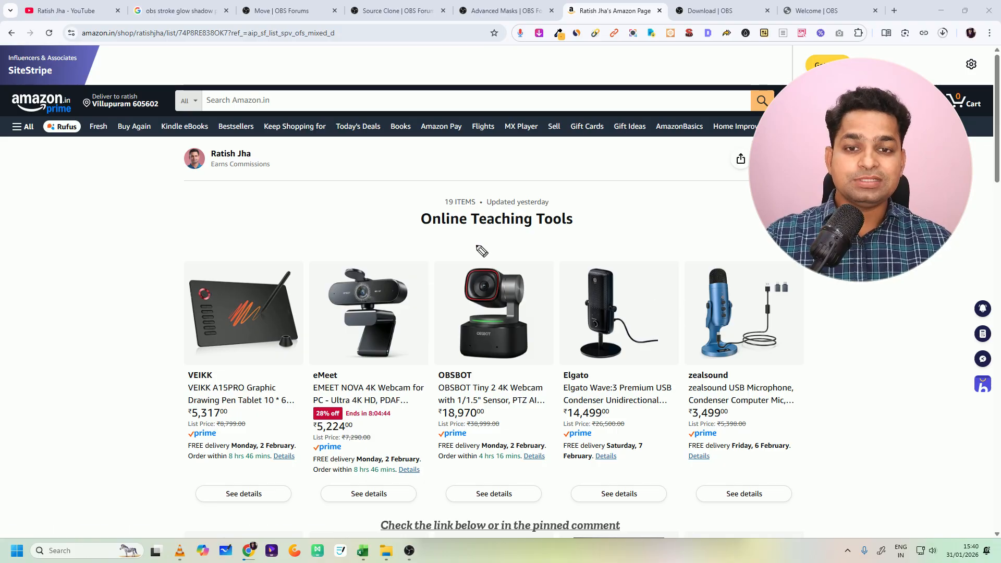
- Look through the recommended equipment in the Online Teaching Tools list, from the pen tablet and webcams to the laptop stand
scroll(477, 249, "down", 6)
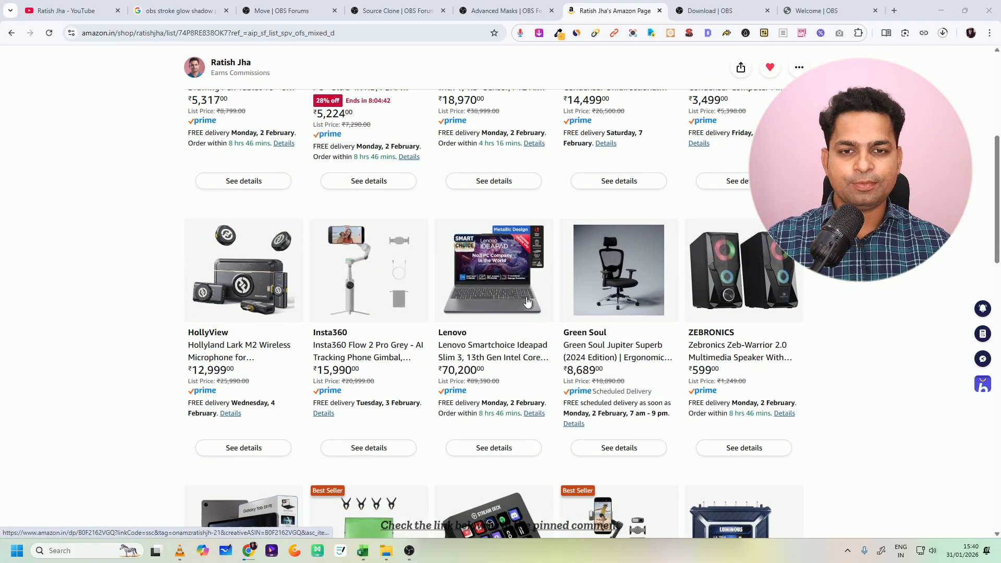
scroll(617, 288, "down", 5)
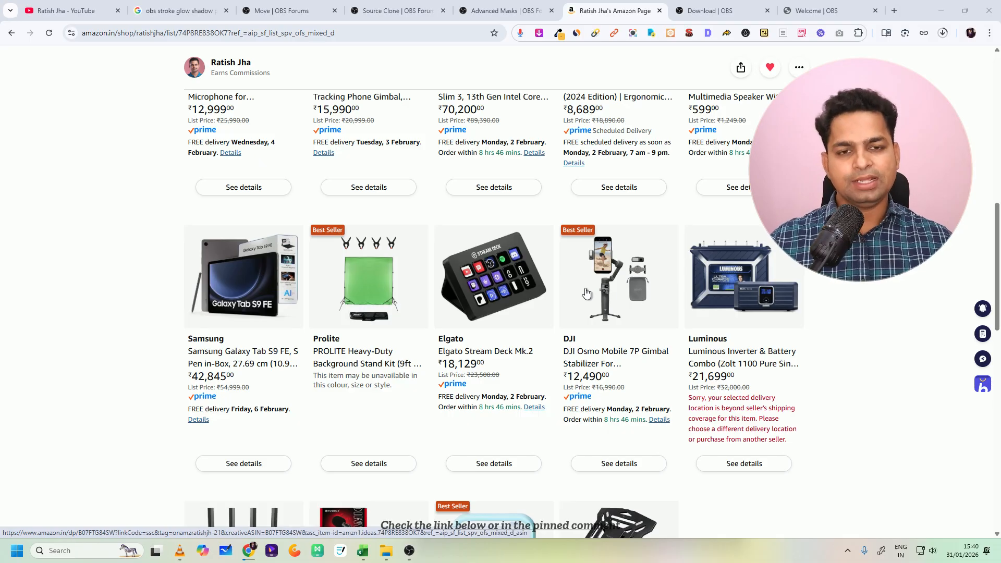
scroll(512, 296, "up", 3)
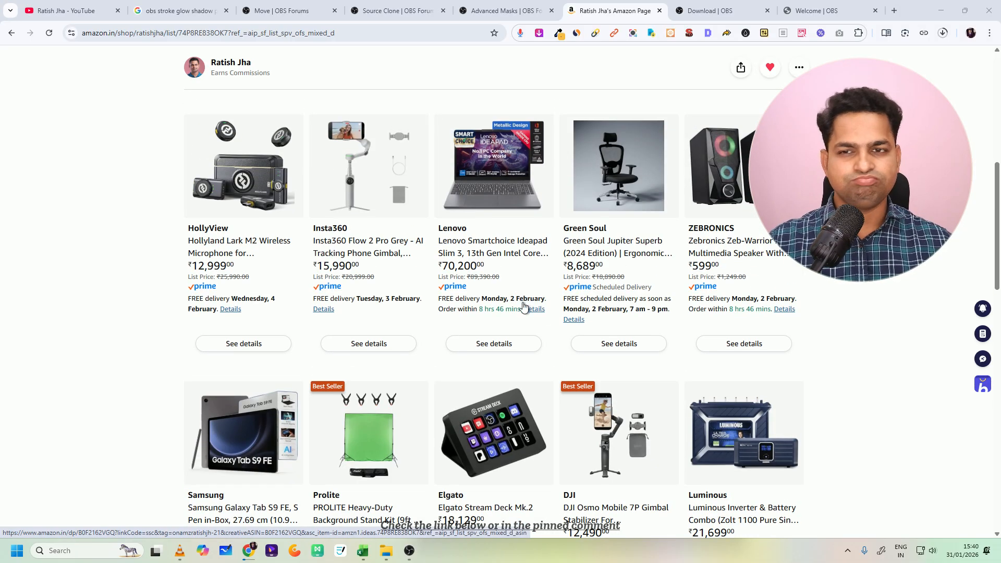
scroll(552, 324, "down", 4)
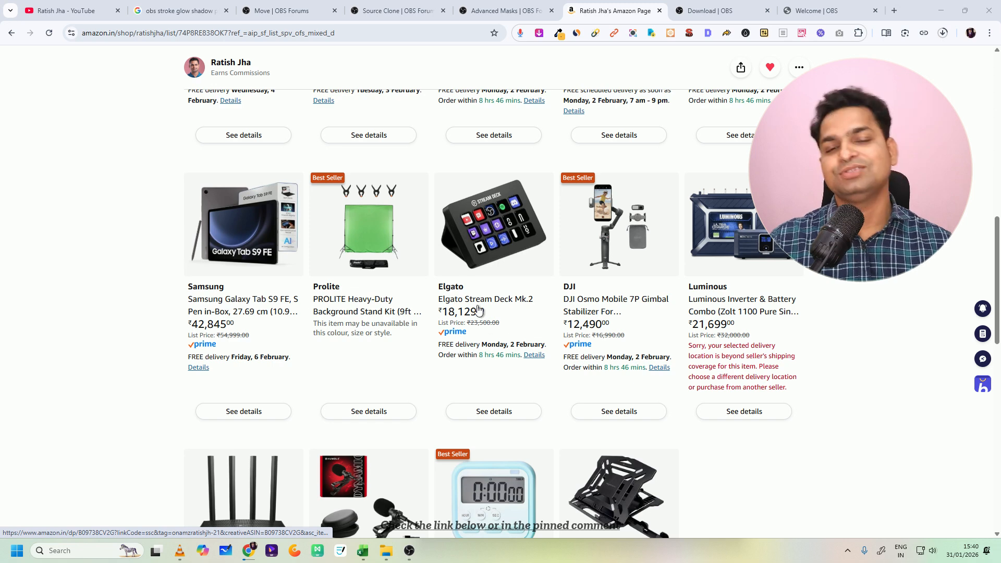
scroll(478, 310, "up", 7)
scroll(430, 274, "up", 3)
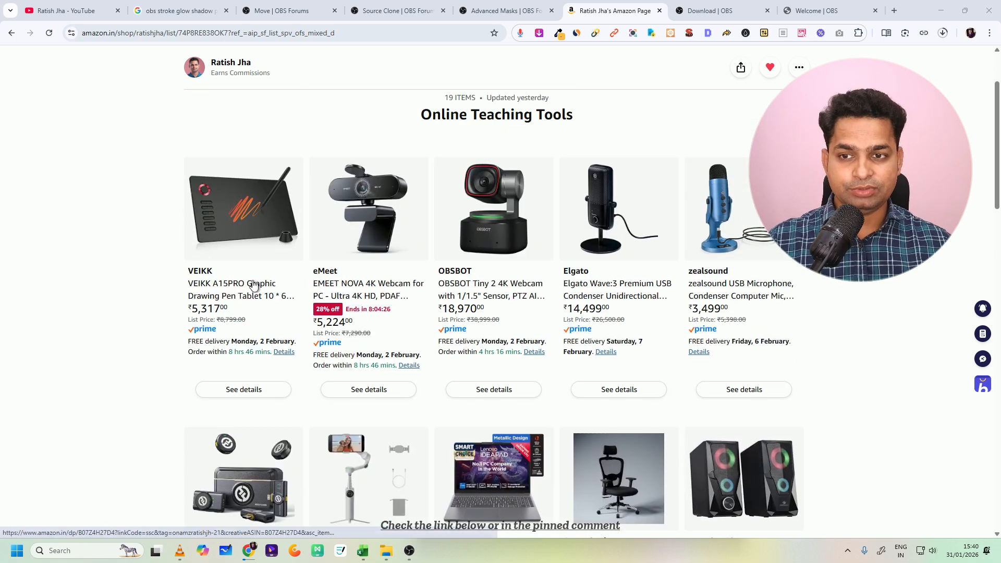
scroll(355, 336, "down", 11)
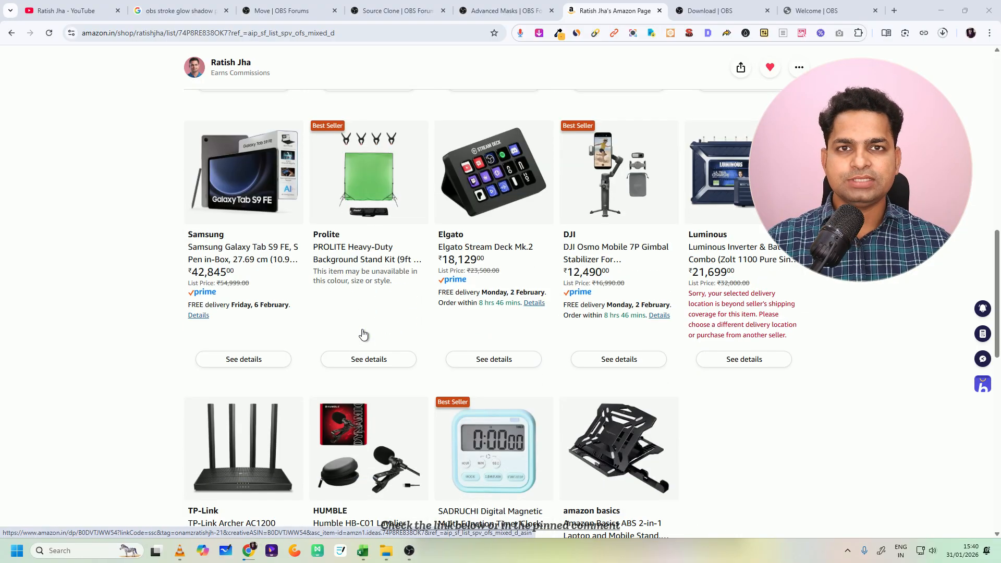
scroll(209, 347, "down", 4)
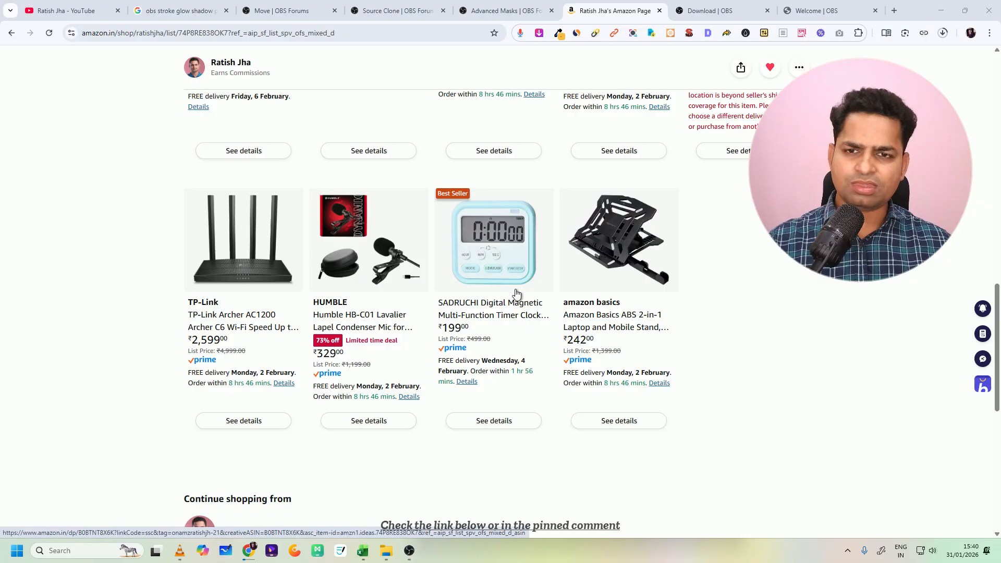
scroll(521, 292, "up", 15)
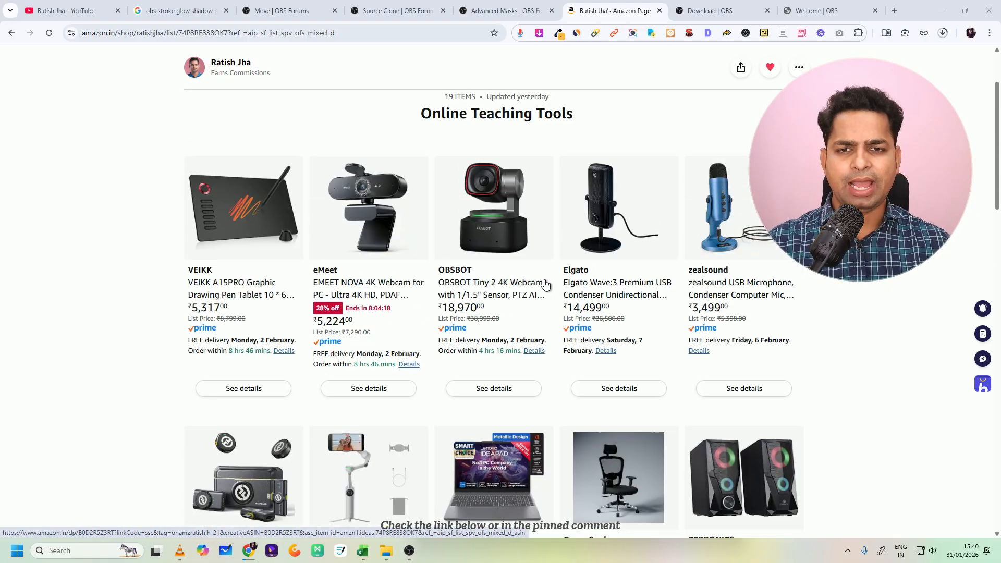
scroll(544, 284, "up", 1)
left_click_drag(208, 190, 261, 167)
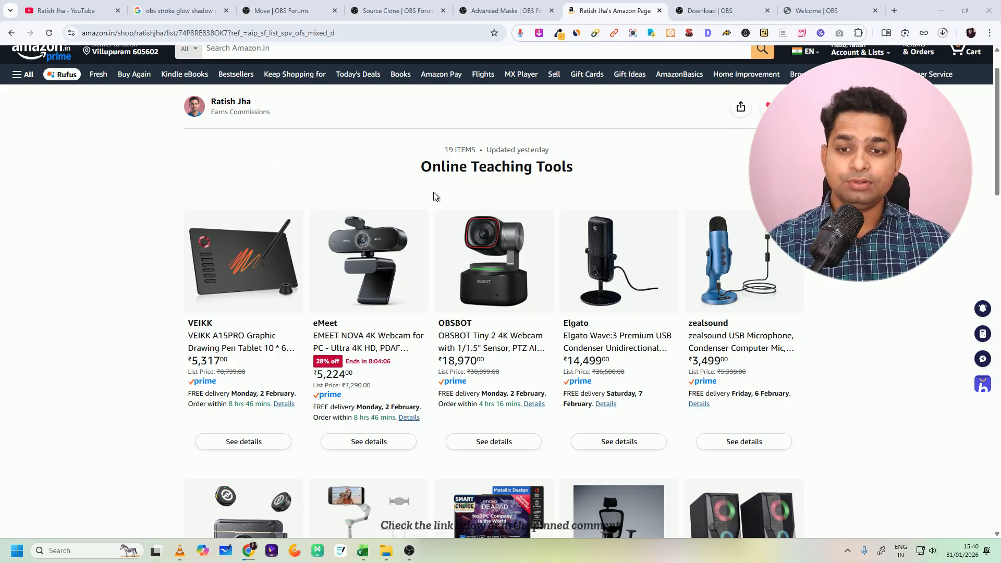
- Switch to OBS Studio and add a new Video Capture Device source to the scene under its default name
left_click(409, 551)
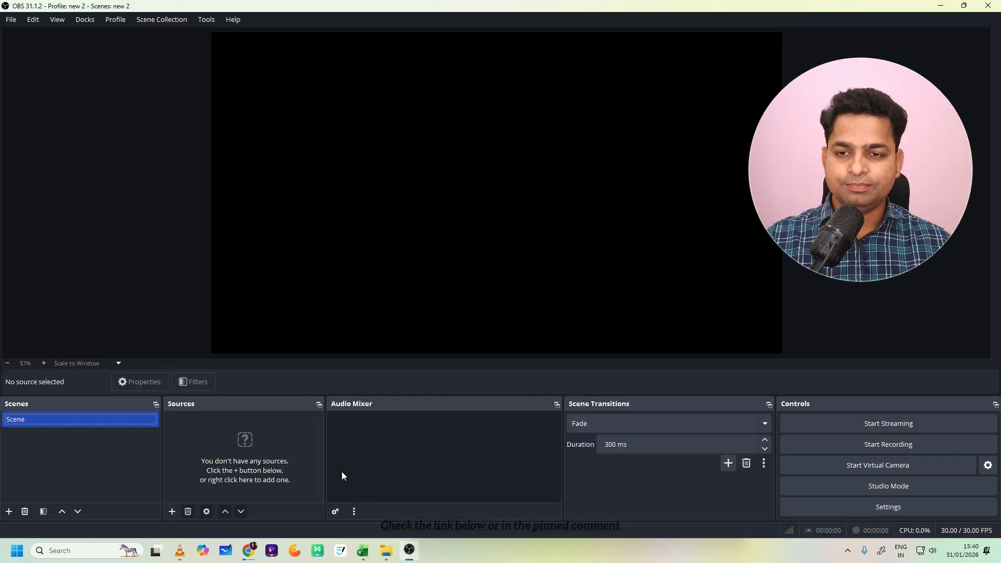
double_click(78, 418)
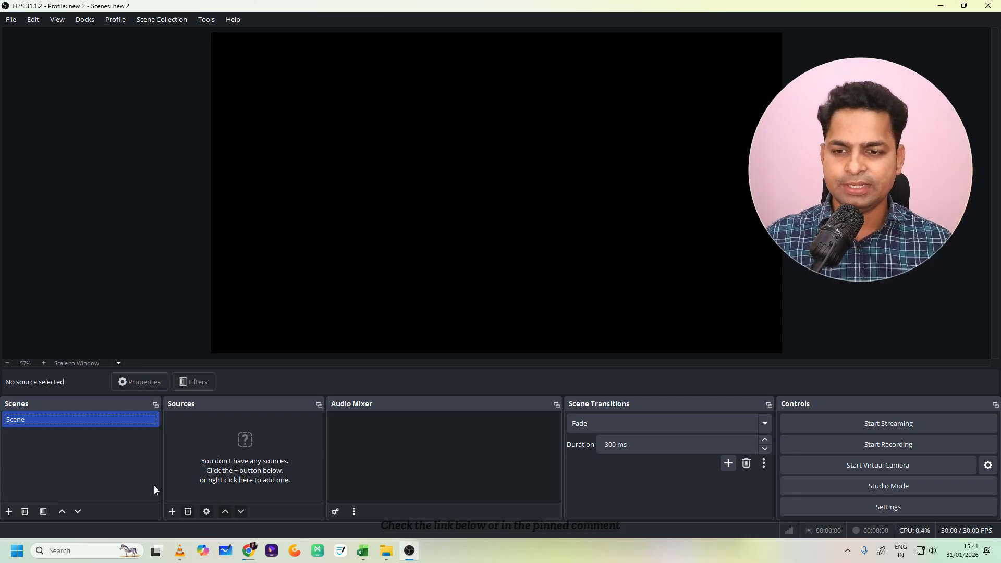
left_click(171, 516)
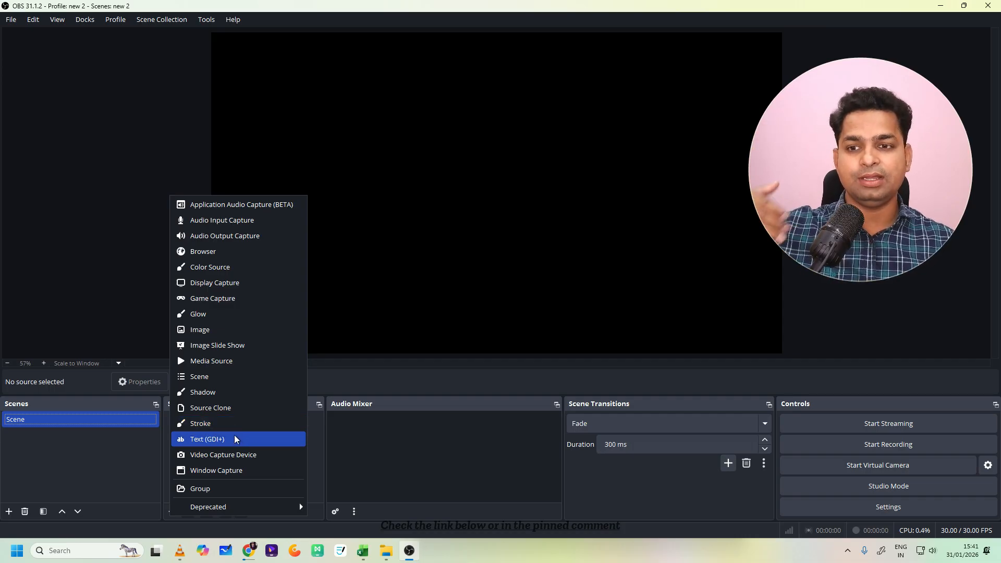
left_click(216, 457)
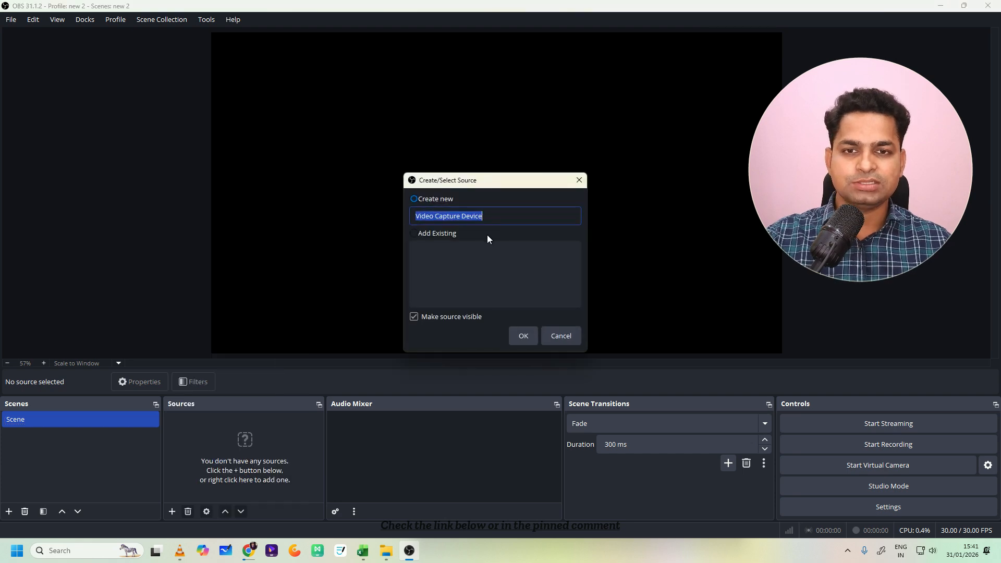
left_click(531, 338)
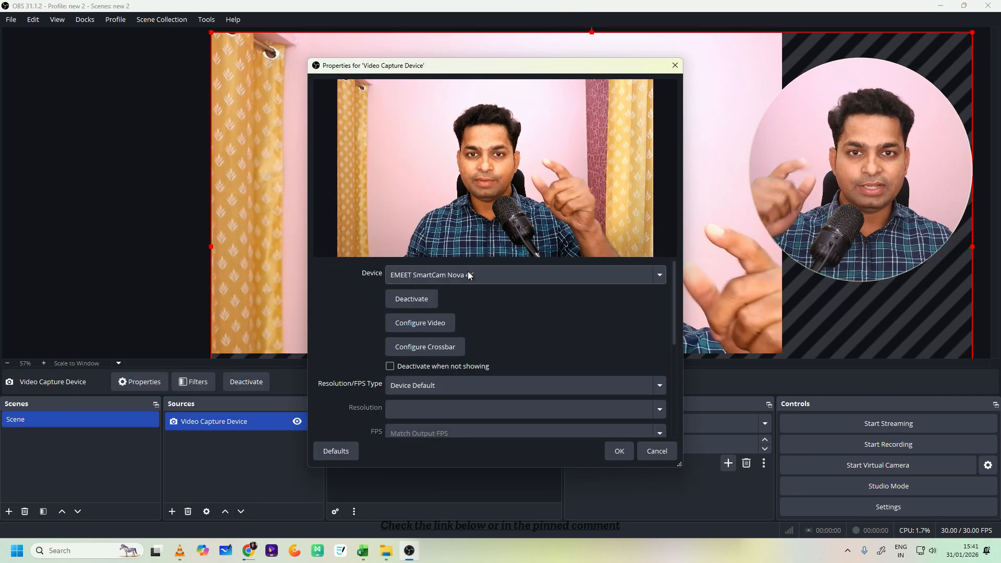
- Move the Video Capture Device properties dialog around to examine the webcam picture in the main preview
left_click_drag(493, 66, 604, 78)
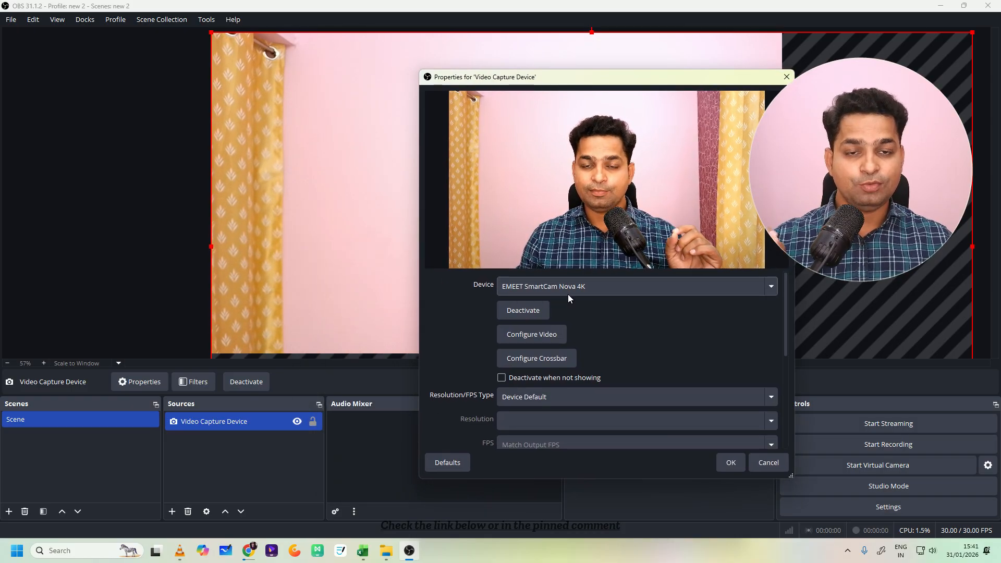
left_click_drag(596, 81, 366, 86)
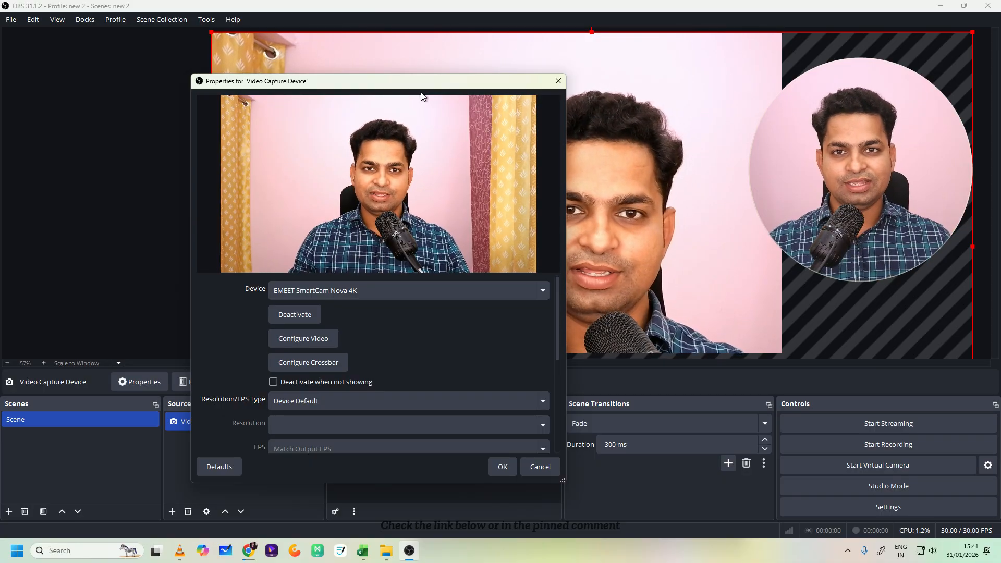
left_click_drag(415, 81, 295, 106)
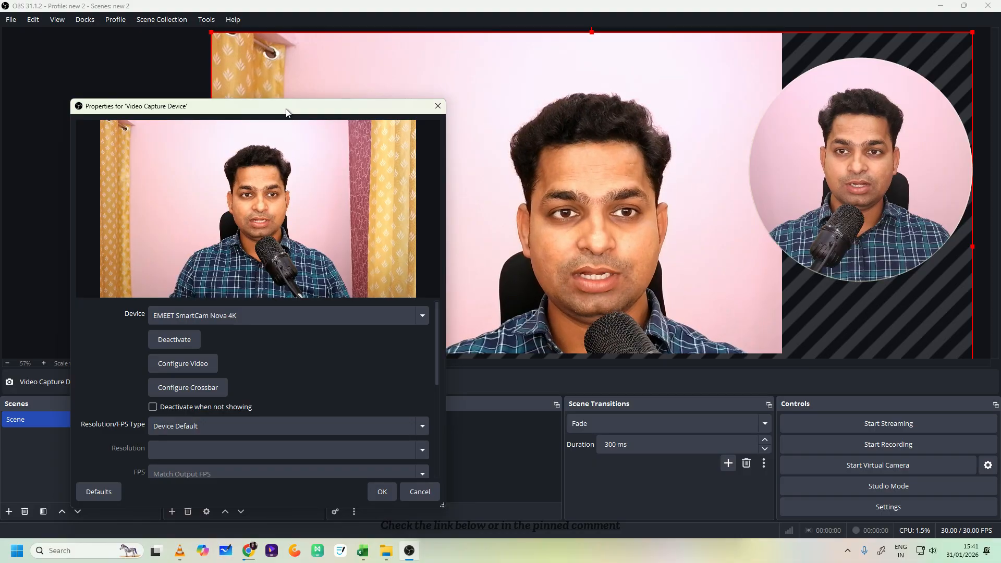
left_click_drag(286, 107, 514, 43)
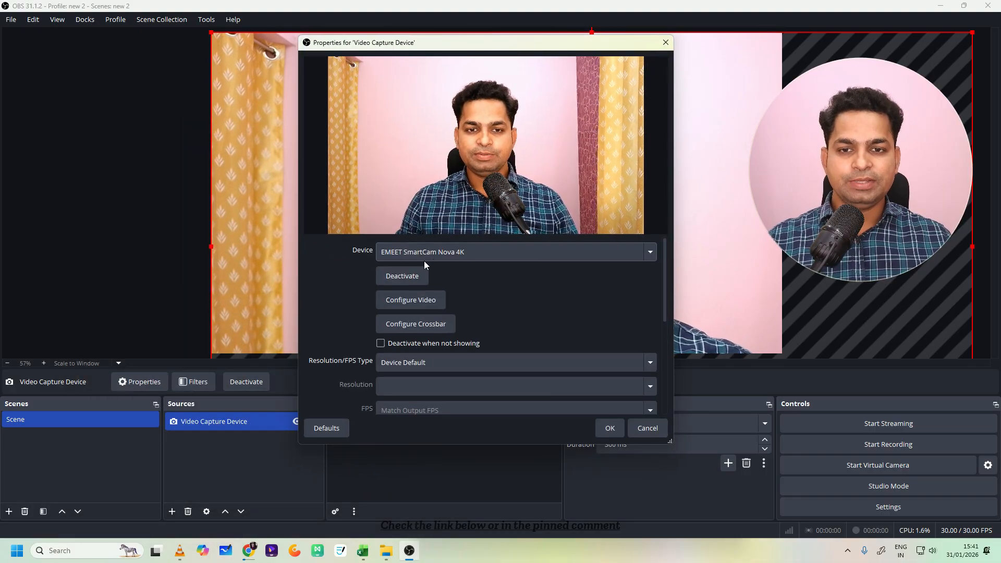
- Set the webcam's Resolution/FPS Type to Custom and its resolution to 2560x1440
left_click(423, 360)
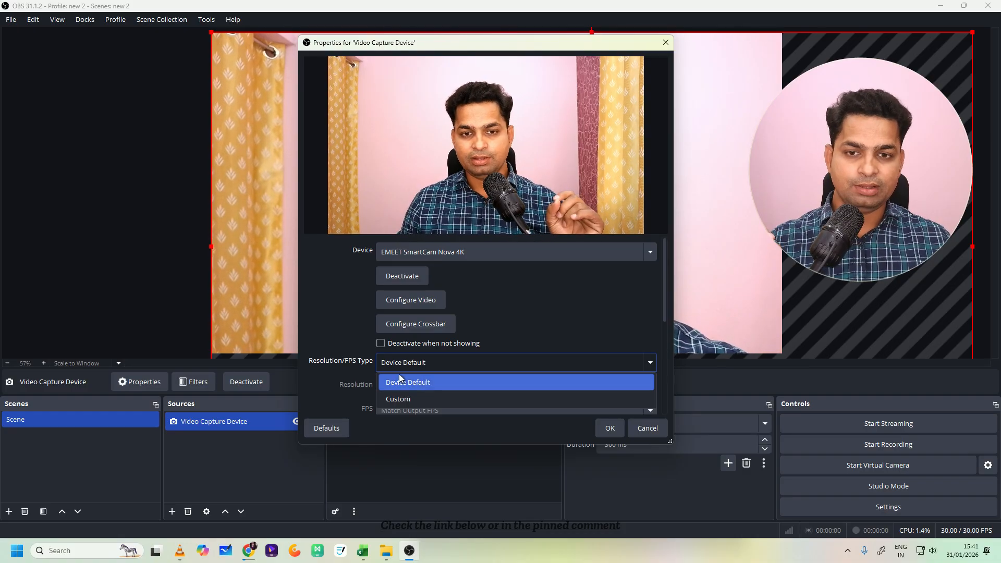
left_click(408, 398)
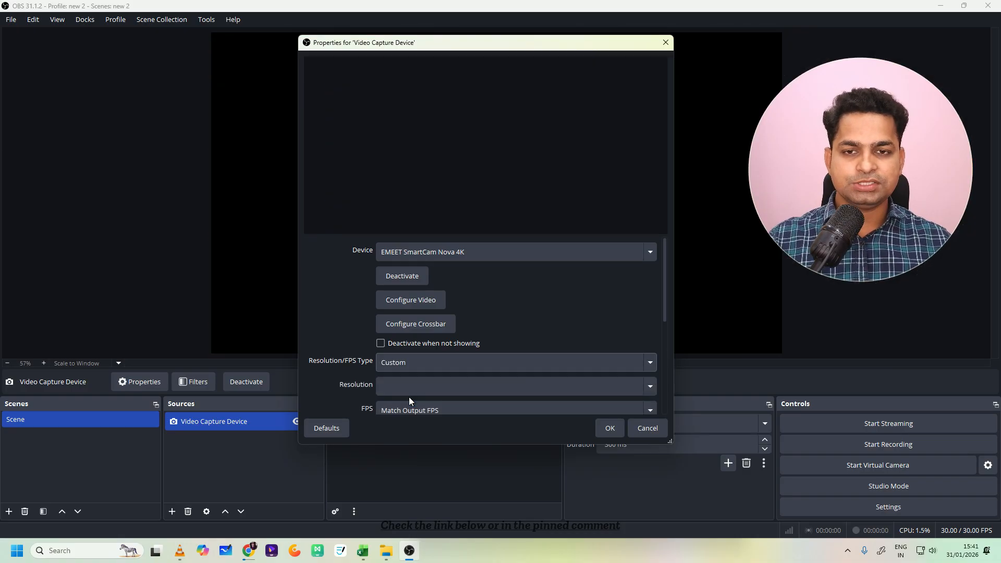
scroll(535, 342, "down", 1)
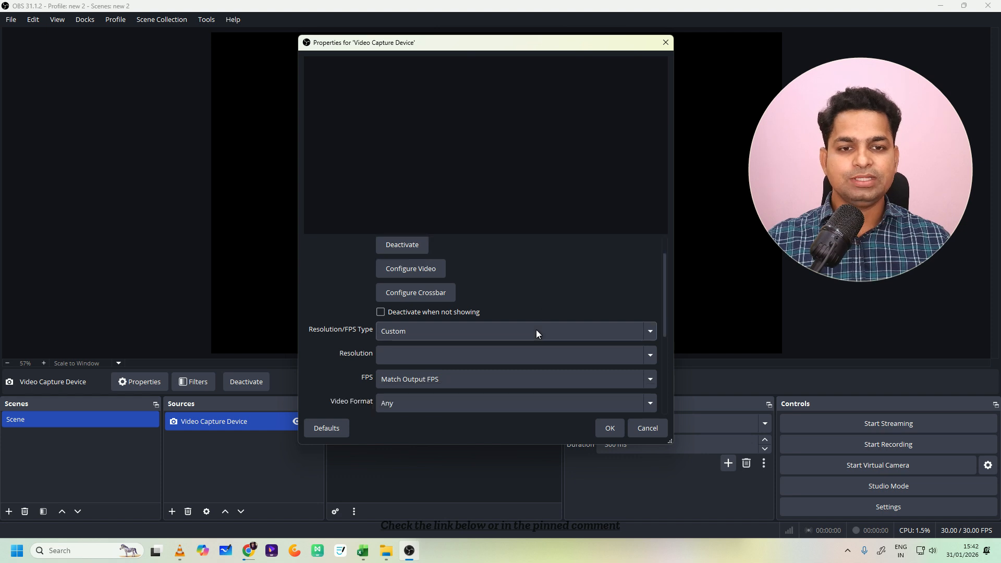
left_click(646, 357)
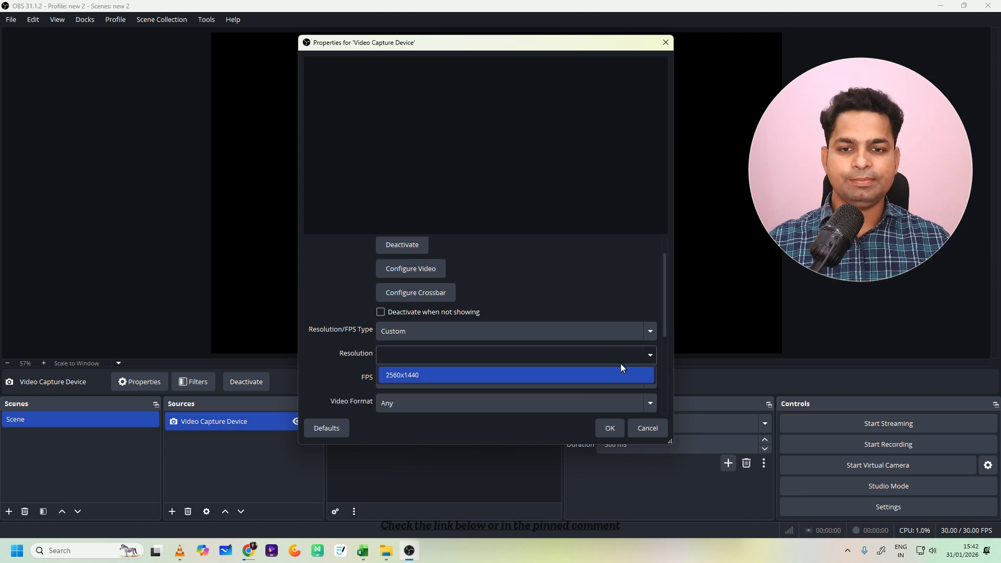
left_click(556, 374)
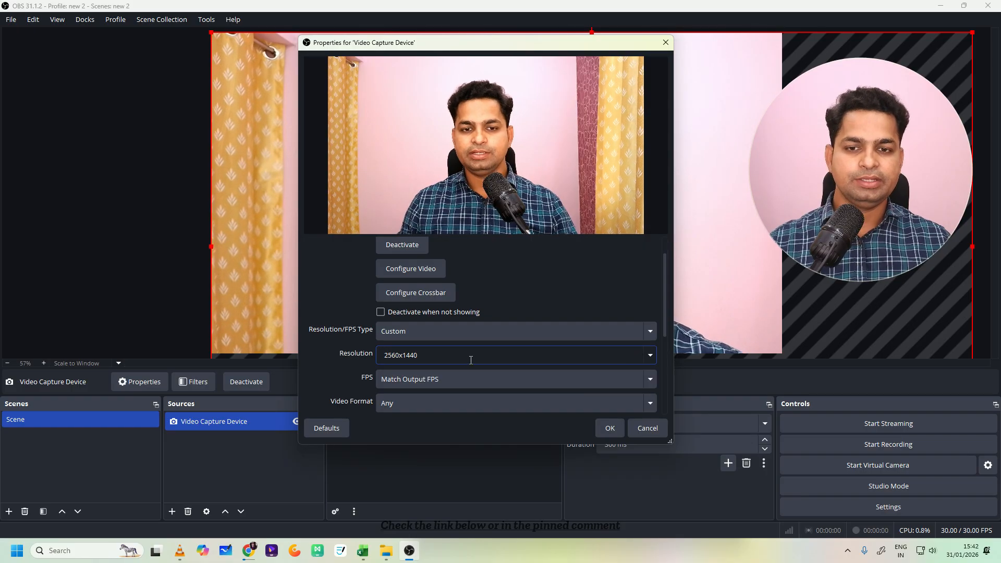
left_click(648, 355)
left_click(646, 358)
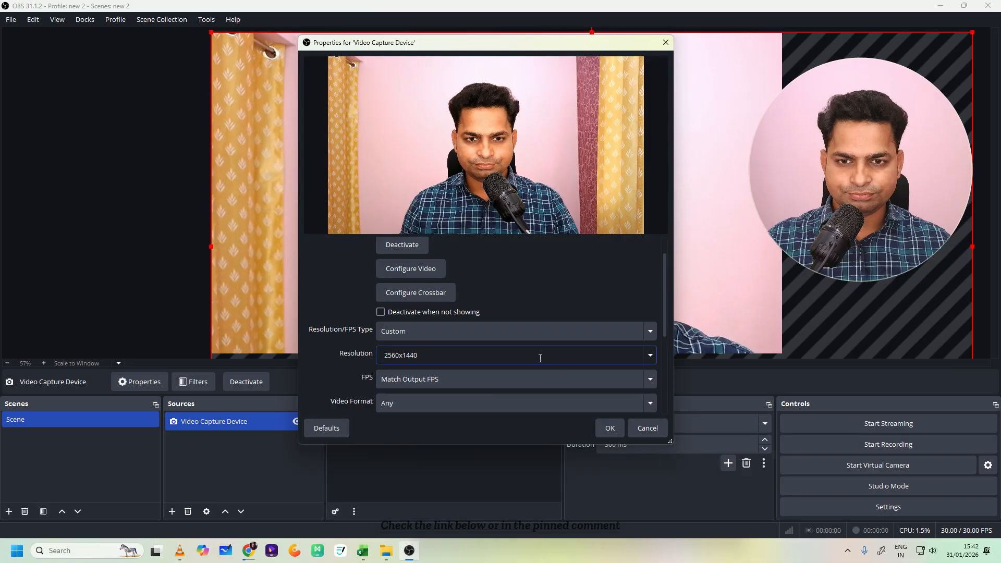
- Examine the webcam's video configuration dialog and the available choices for Resolution, FPS and Resolution/FPS Type
left_click(405, 269)
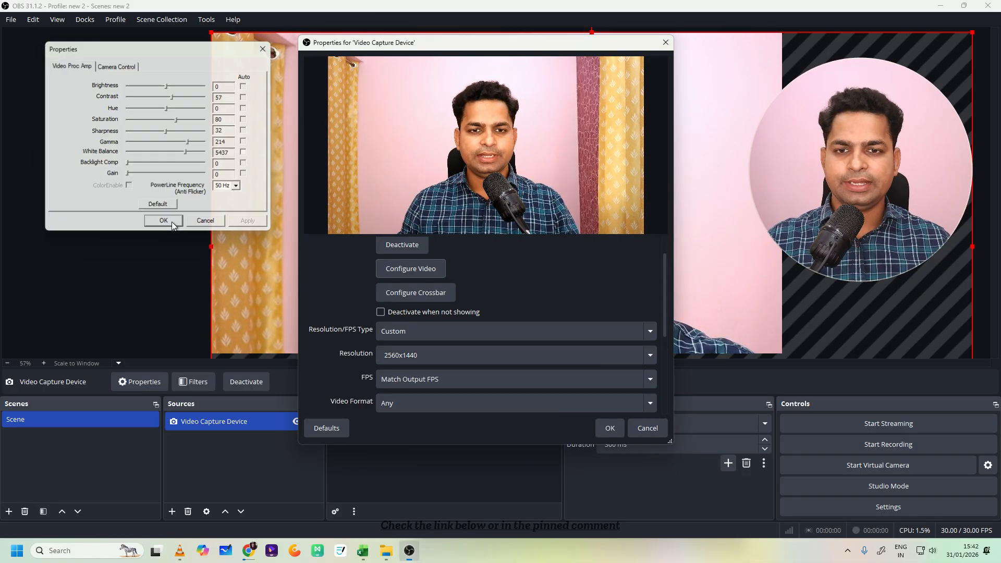
left_click(171, 221)
left_click(653, 356)
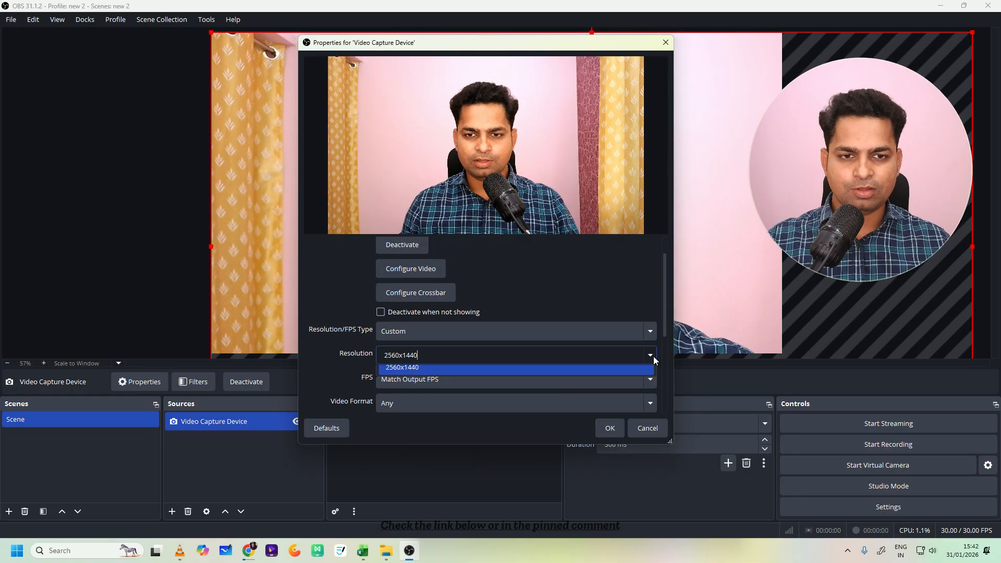
left_click_drag(665, 321, 672, 360)
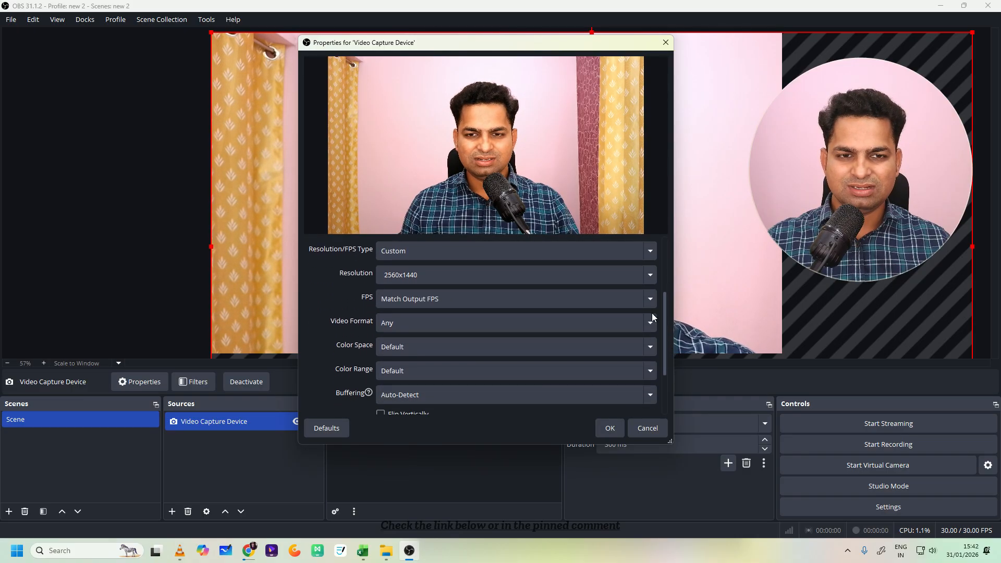
left_click(649, 276)
left_click(431, 297)
left_click(428, 302)
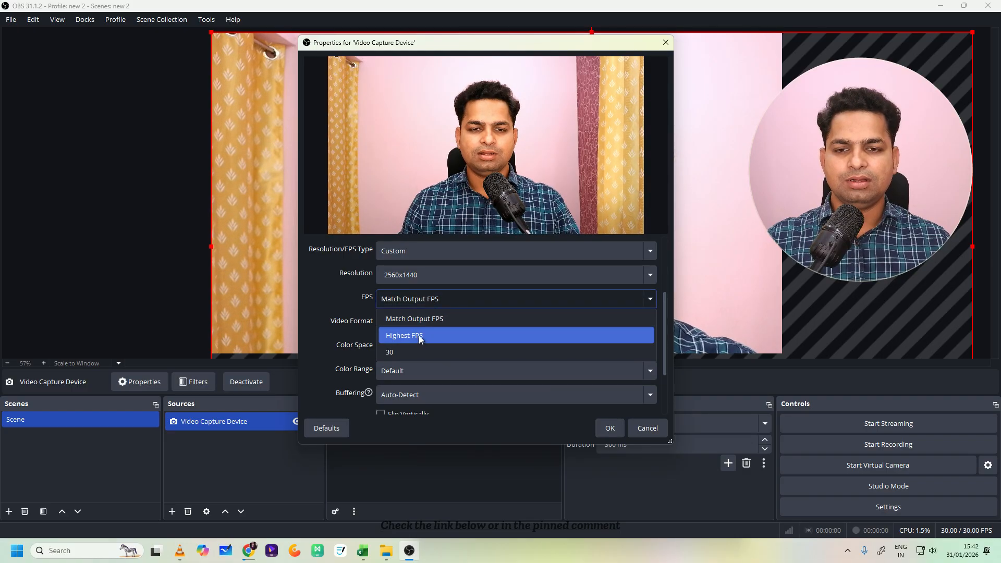
left_click(429, 319)
left_click(419, 348)
left_click(419, 349)
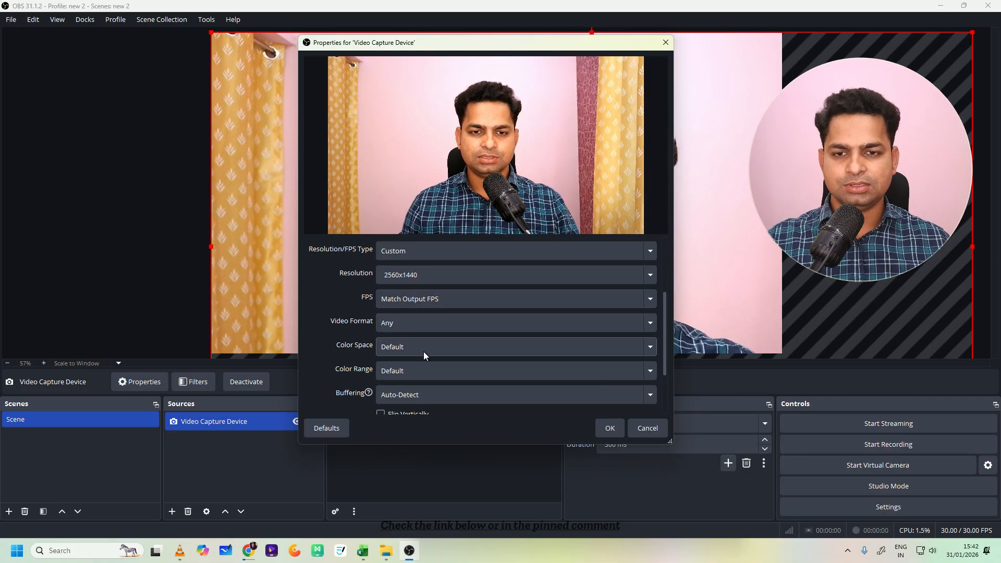
left_click(458, 275)
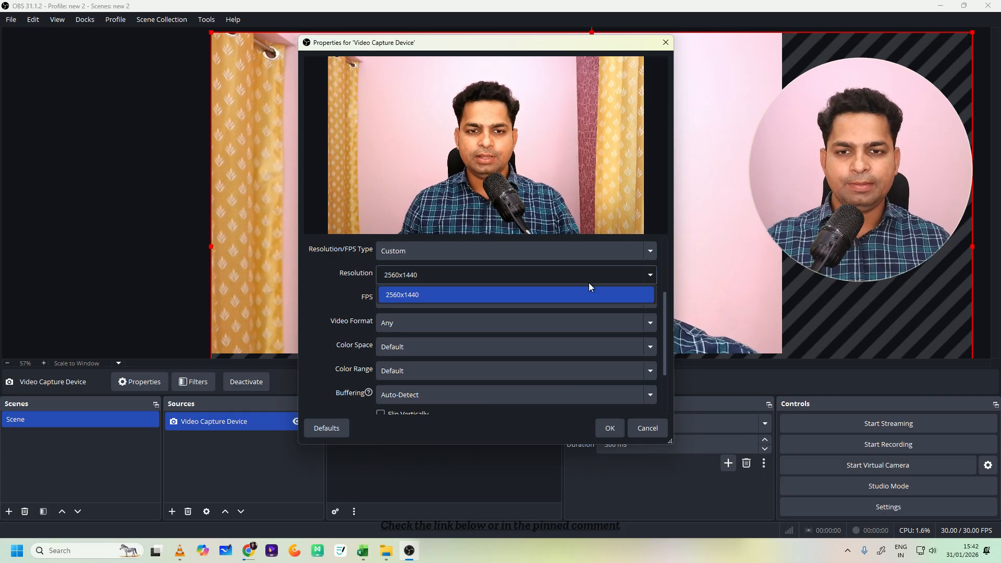
left_click(568, 292)
left_click(443, 250)
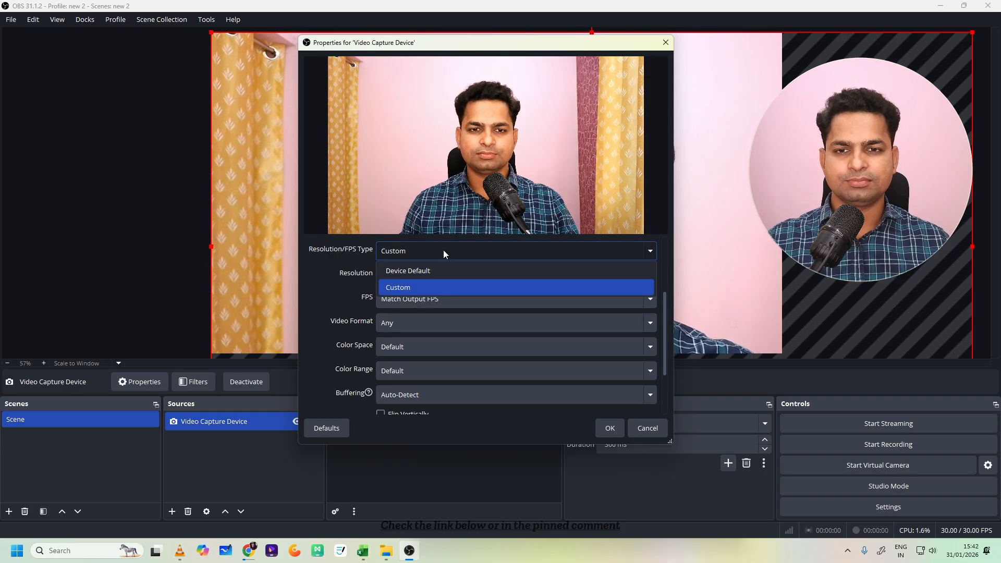
left_click(424, 284)
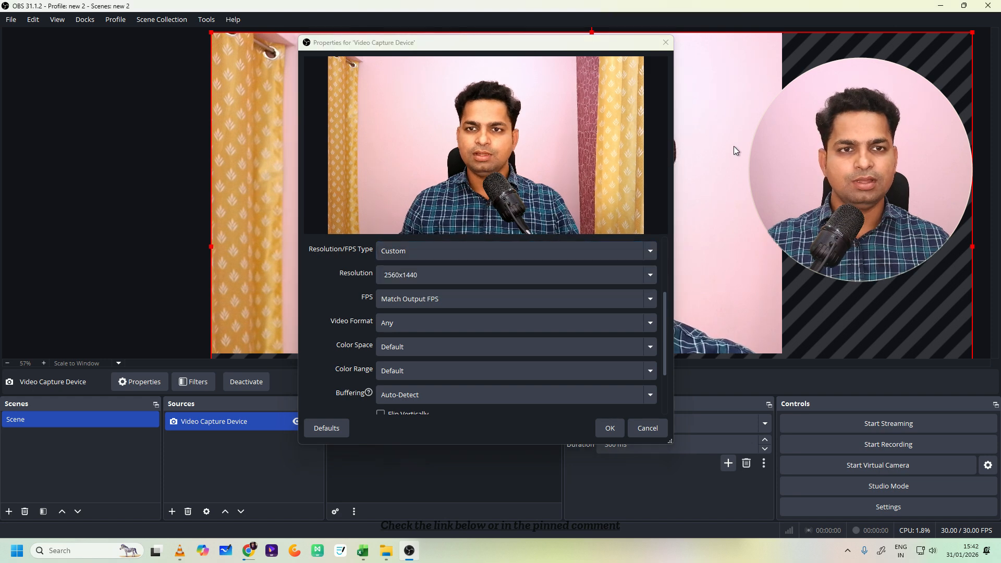
- Close the Video Capture Device properties discarding the changes, and fit the webcam picture to the screen
left_click(665, 43)
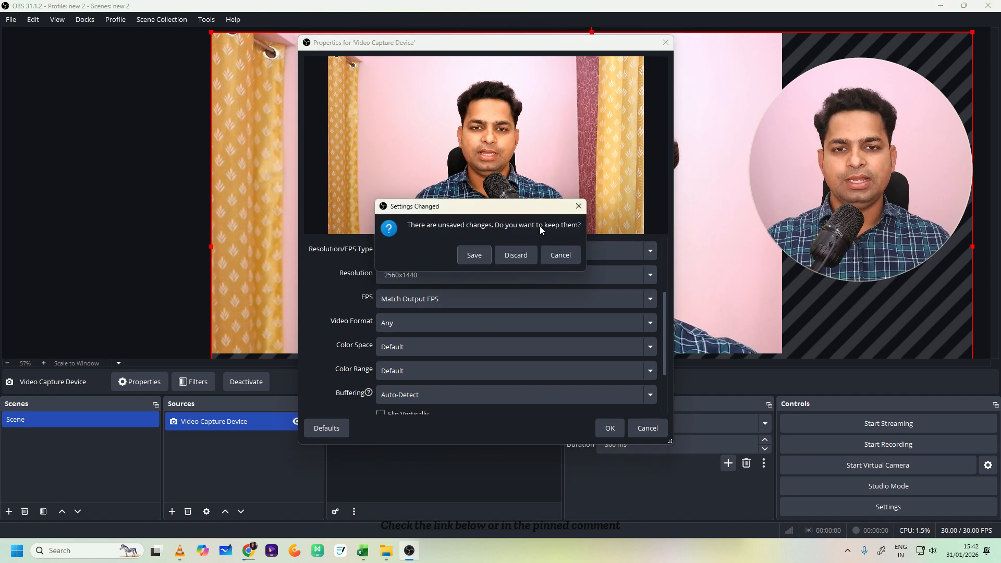
left_click(515, 255)
right_click(410, 141)
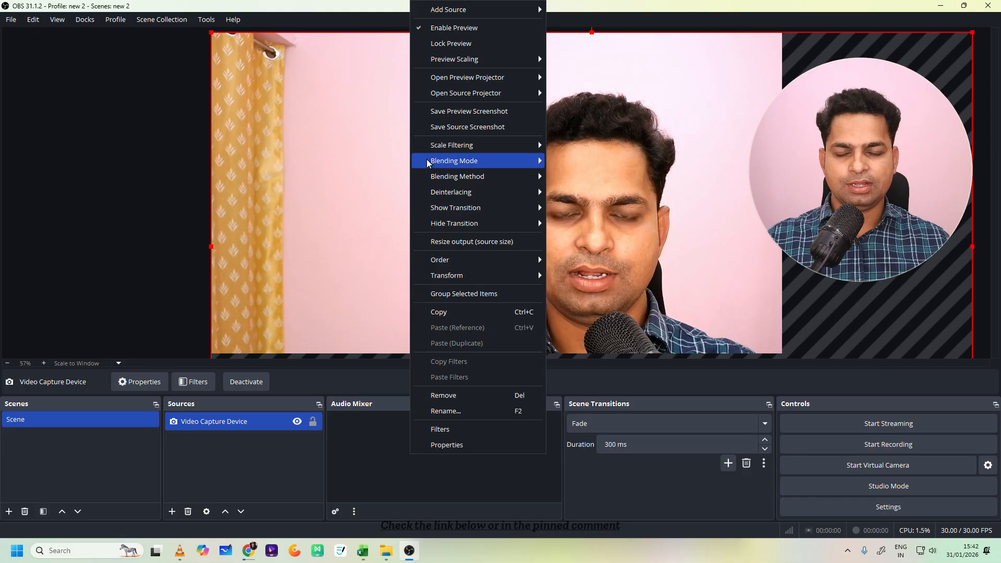
mouse_move(454, 264)
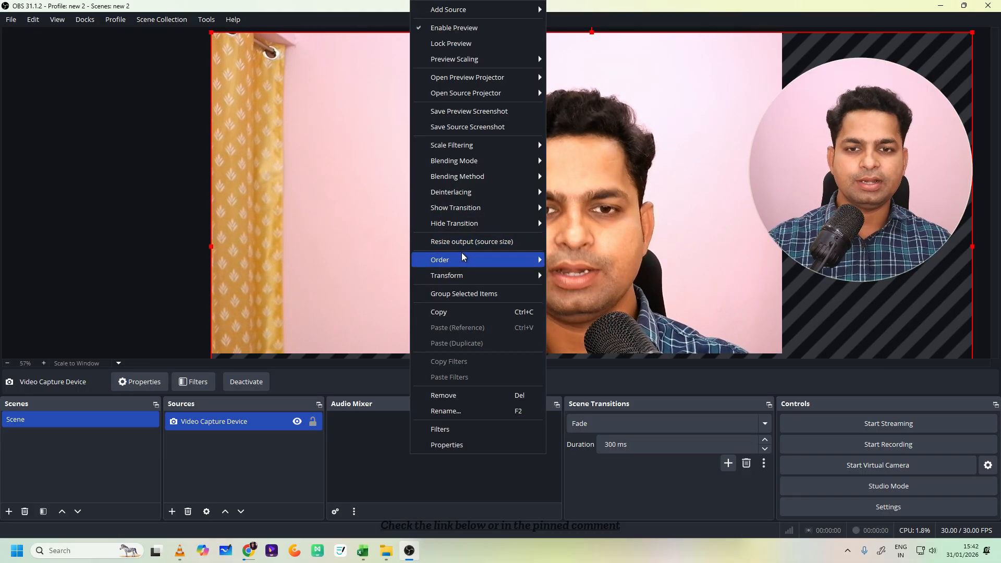
mouse_move(531, 281)
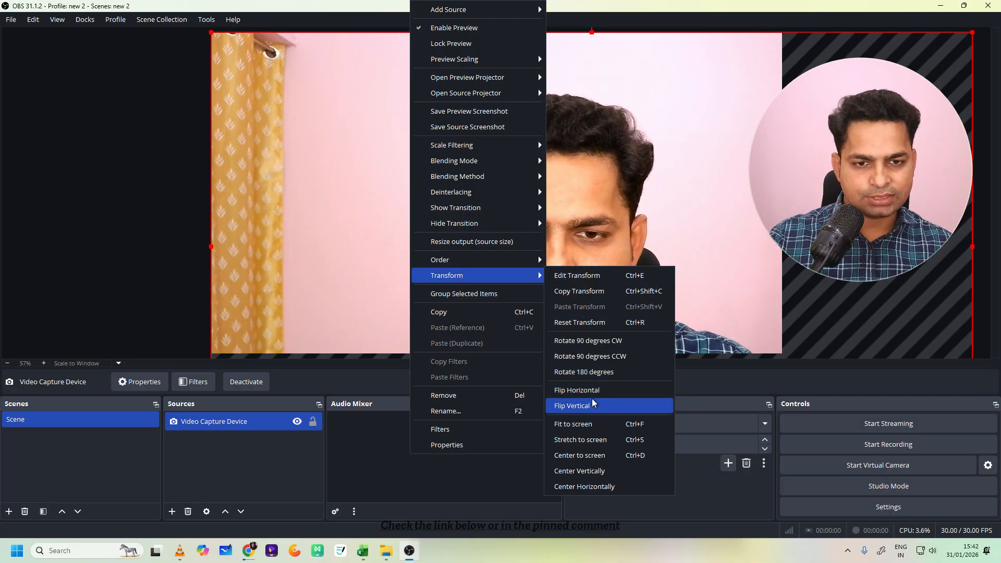
left_click(594, 417)
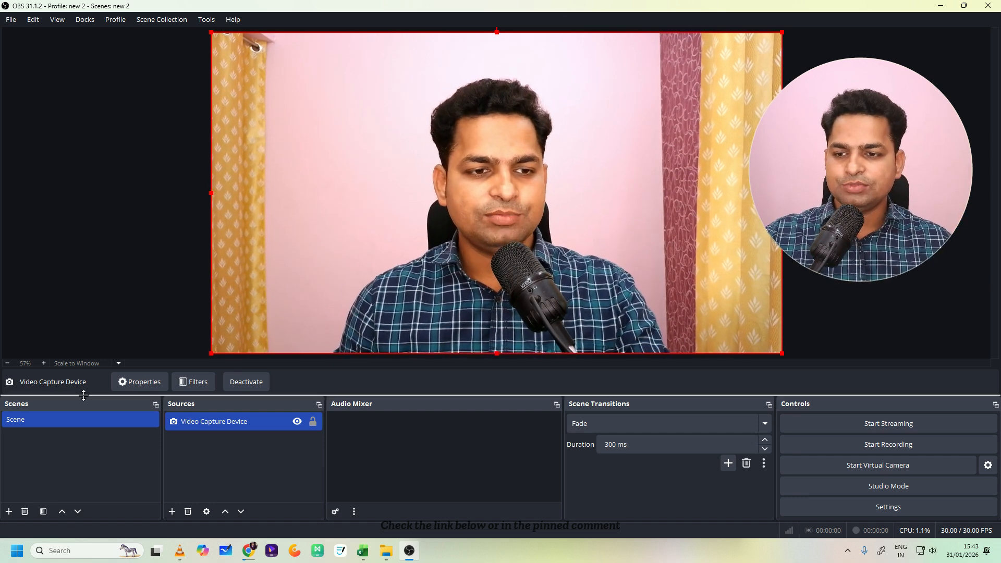
left_click(10, 511)
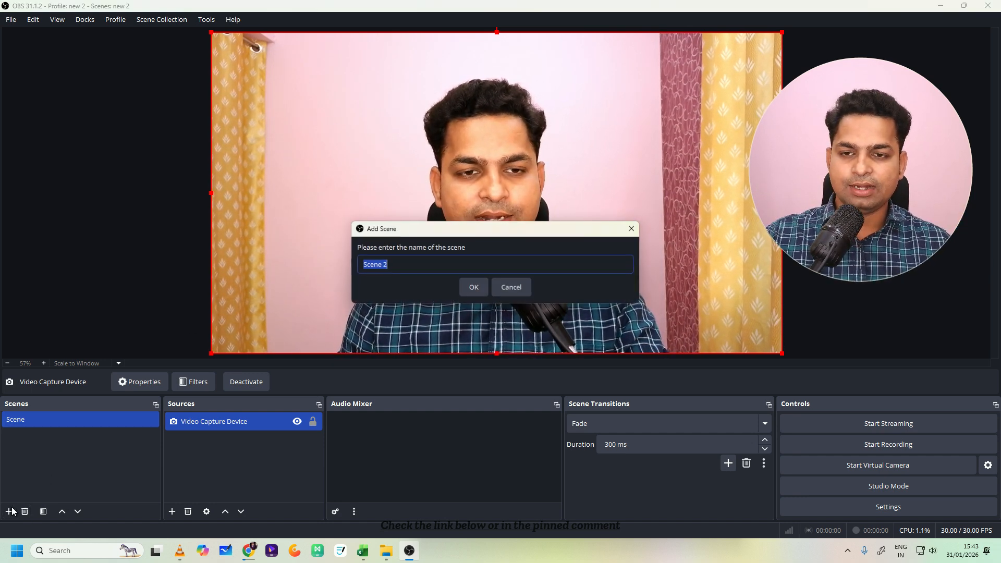
left_click(631, 229)
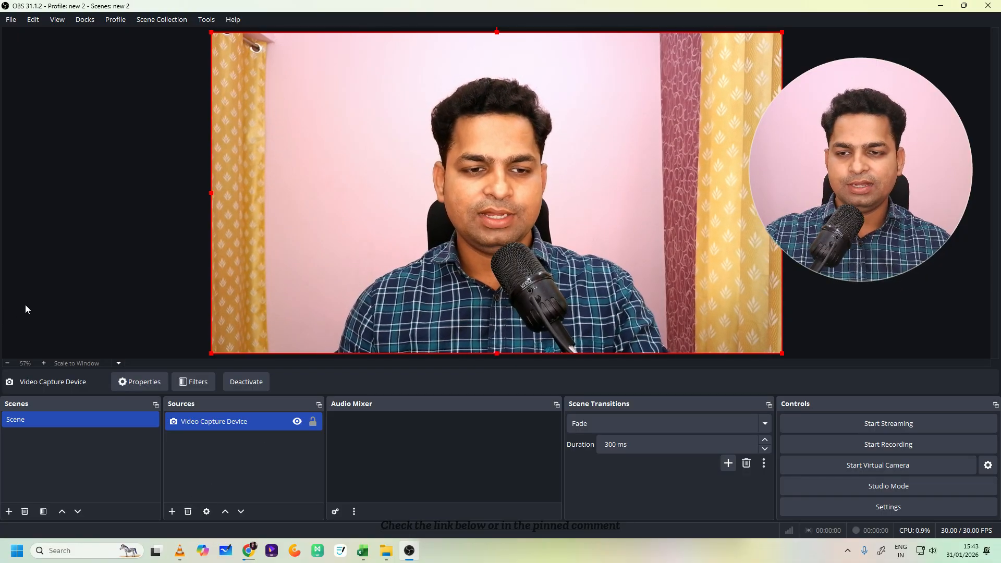
- Add an Audio Input Capture source under its default name with Microphone (KREO REC) as the device
left_click(172, 512)
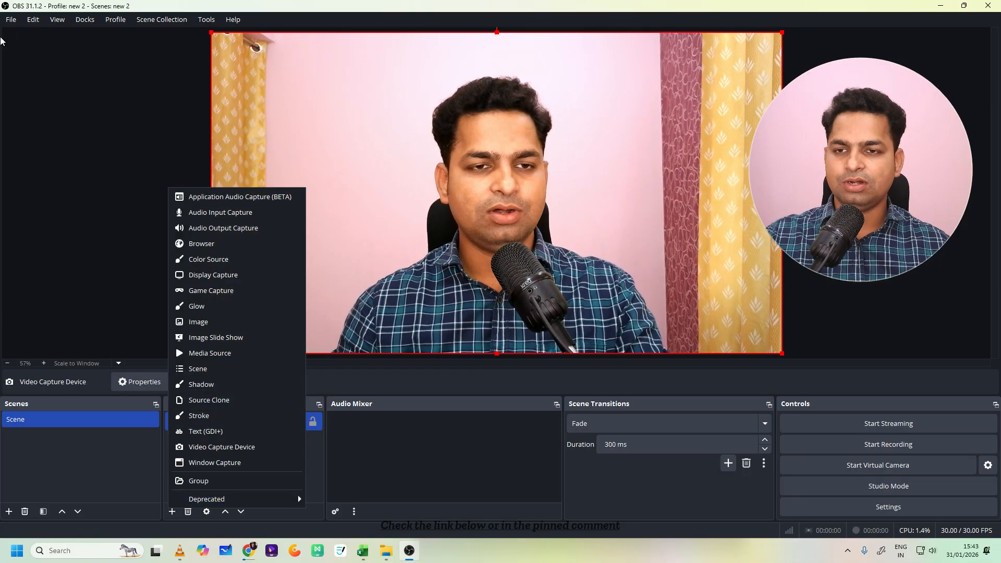
left_click(211, 213)
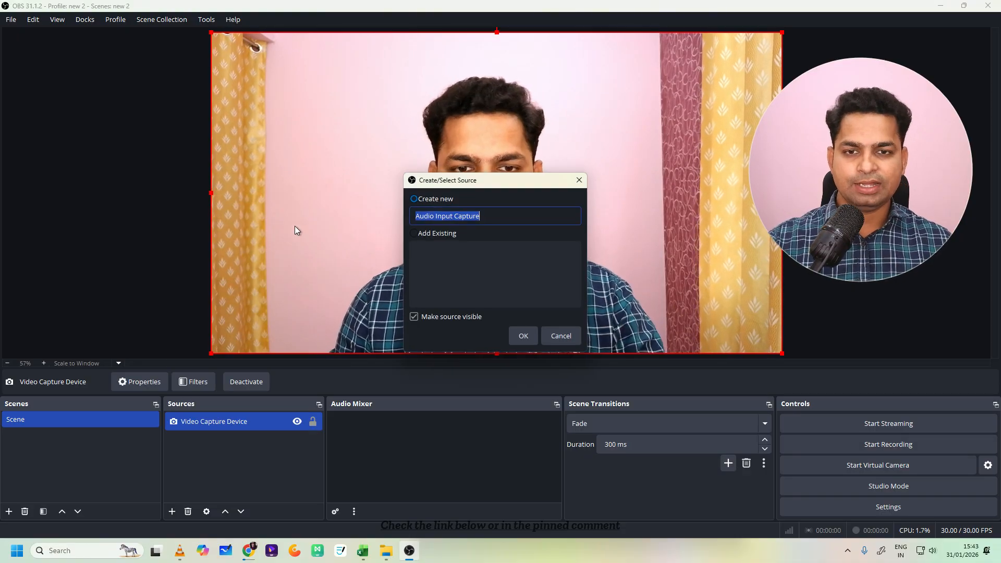
left_click(523, 336)
left_click(376, 99)
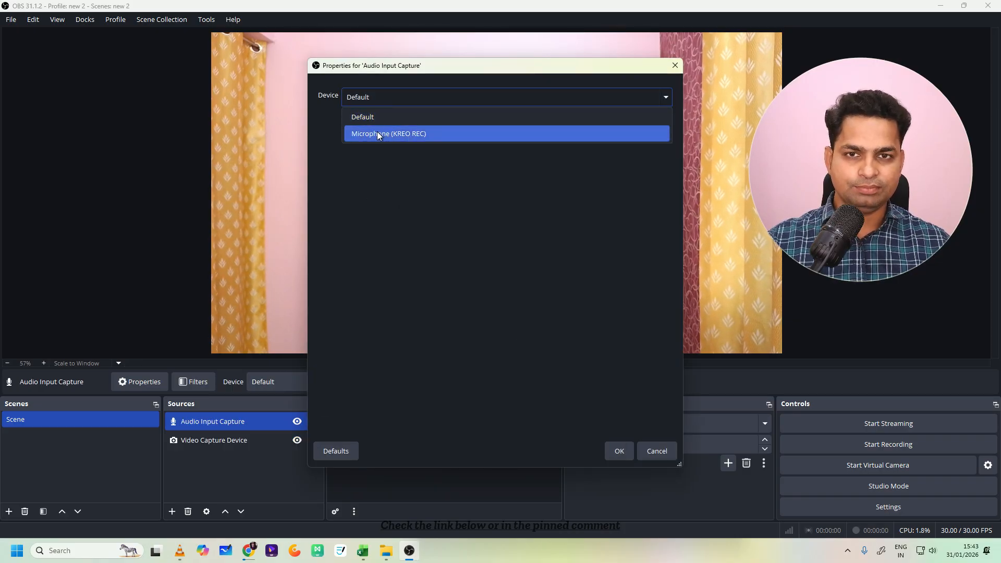
left_click(377, 133)
left_click(624, 453)
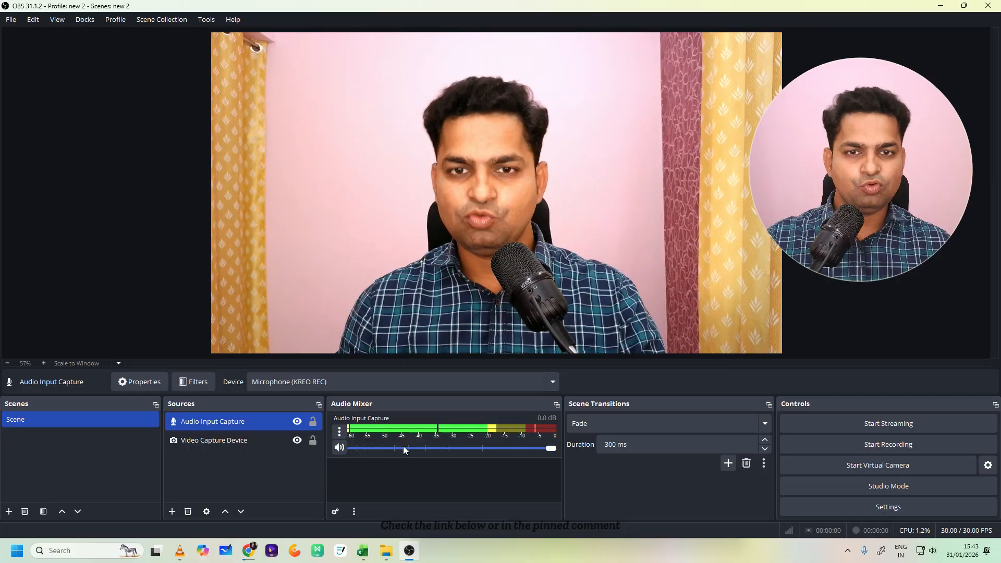
- Search Windows for "control" and open the Control Panel
left_click(63, 552)
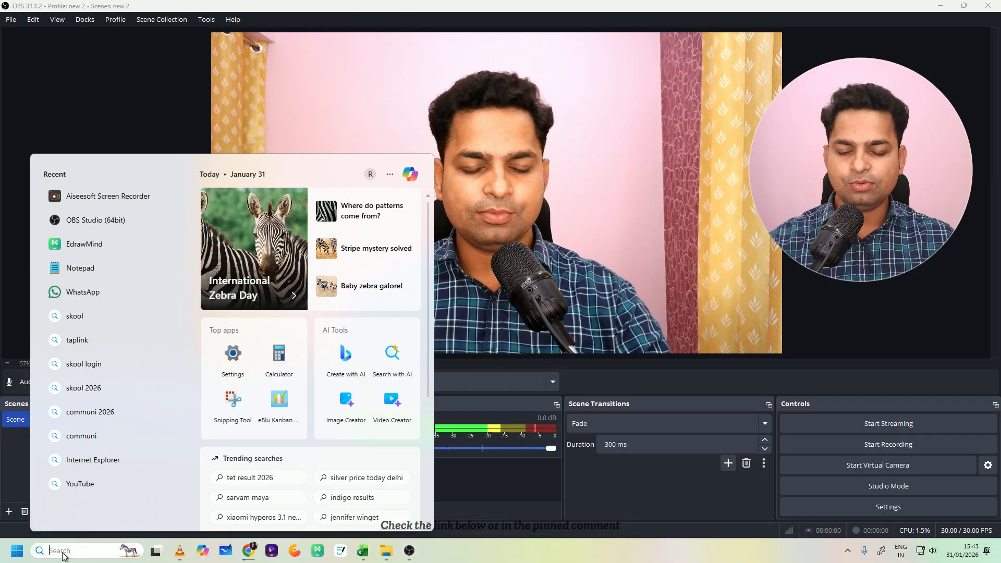
type("con")
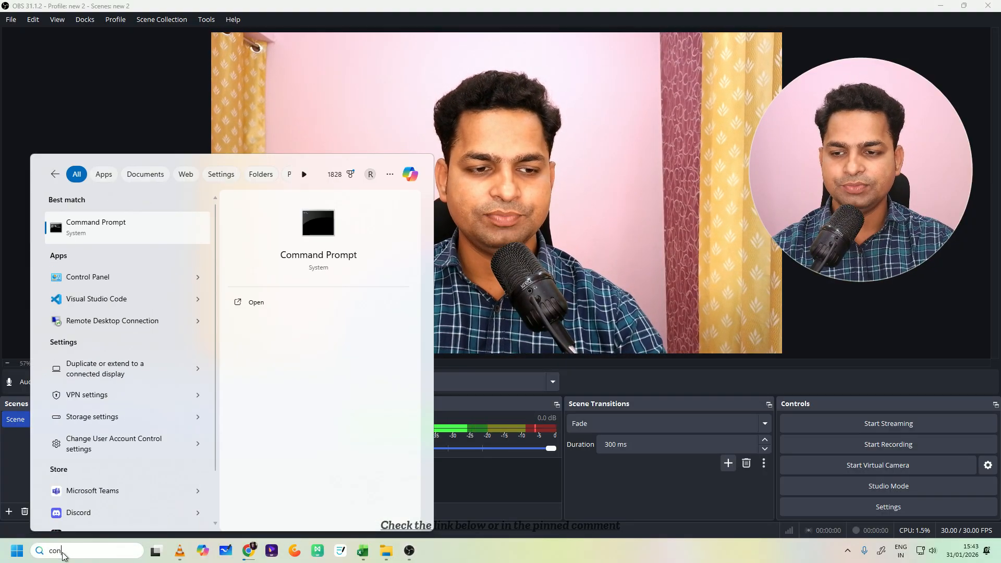
type("trol Panel")
key("Return")
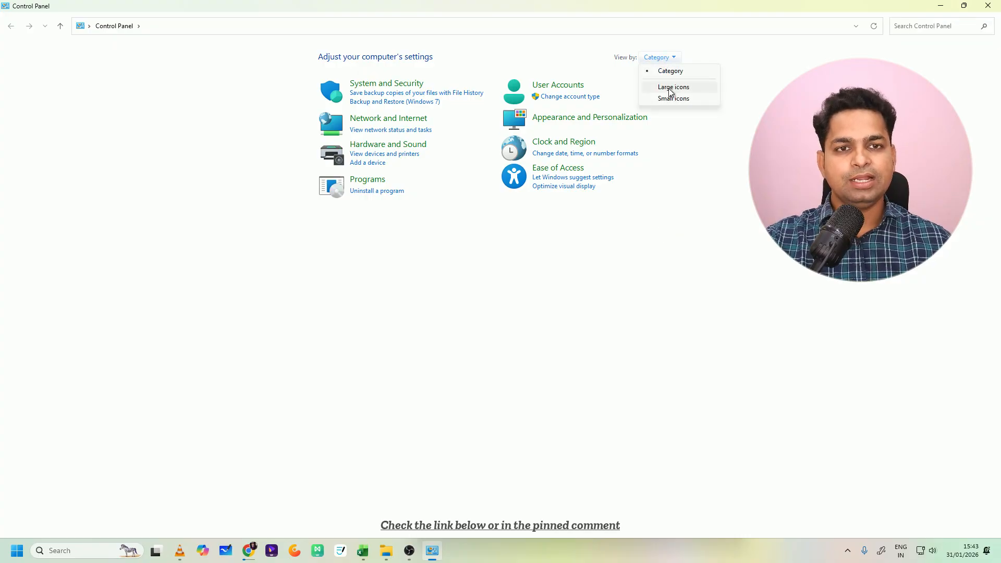
- Try the Control Panel's Large icons and Small icons views, and return to the Category view
left_click(670, 87)
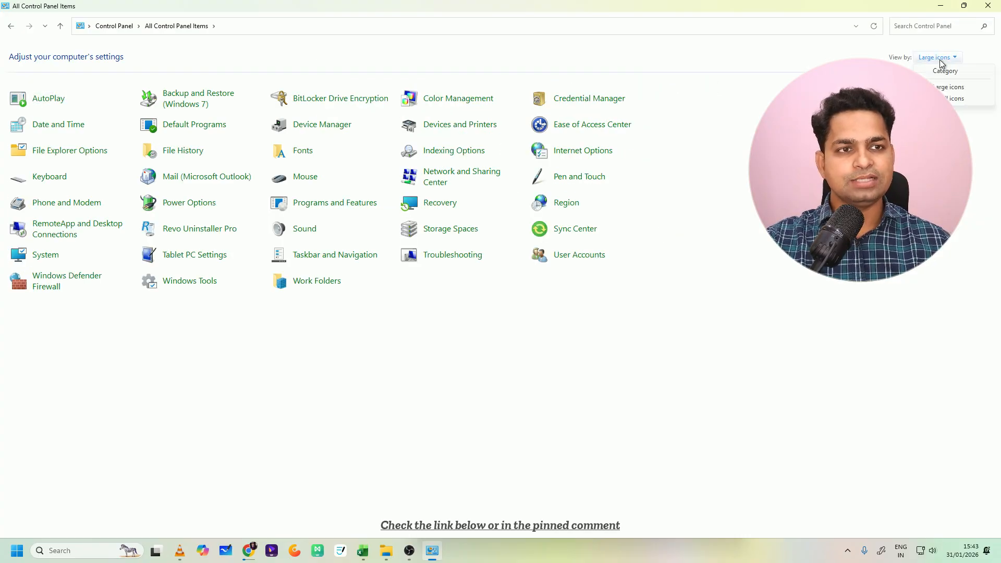
left_click(933, 98)
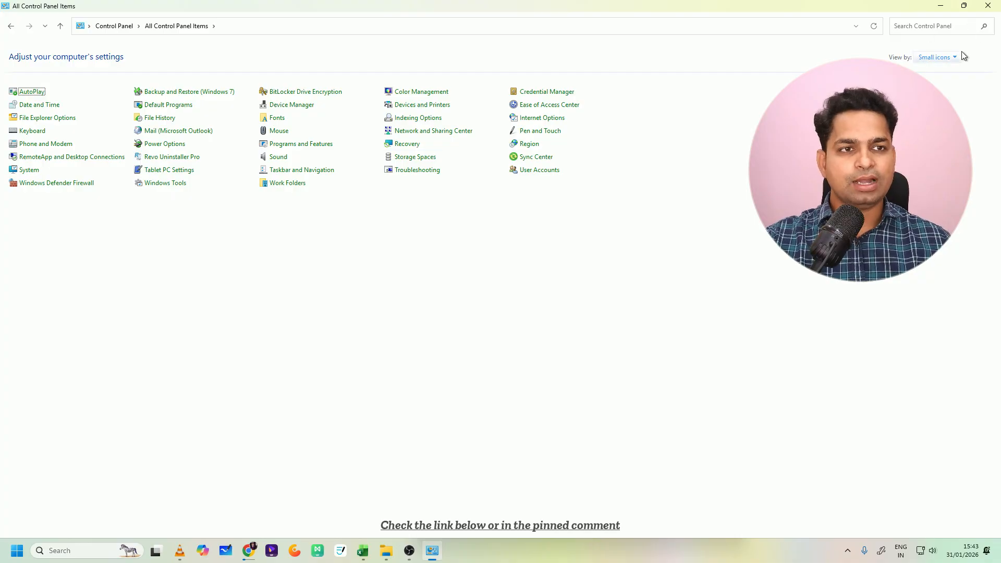
left_click(943, 72)
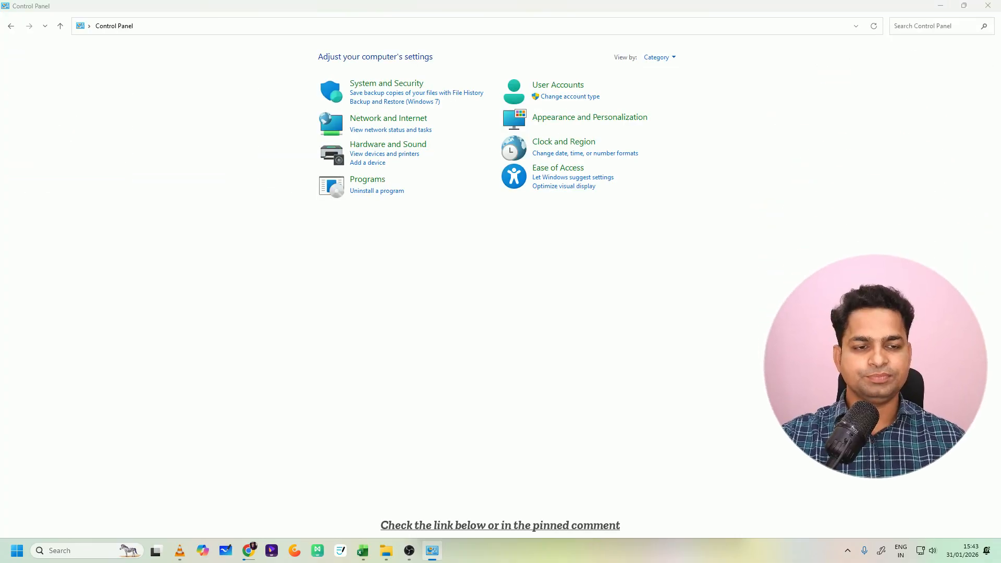
- Open the system sound settings under Hardware and Sound and show the recording devices
left_click(393, 149)
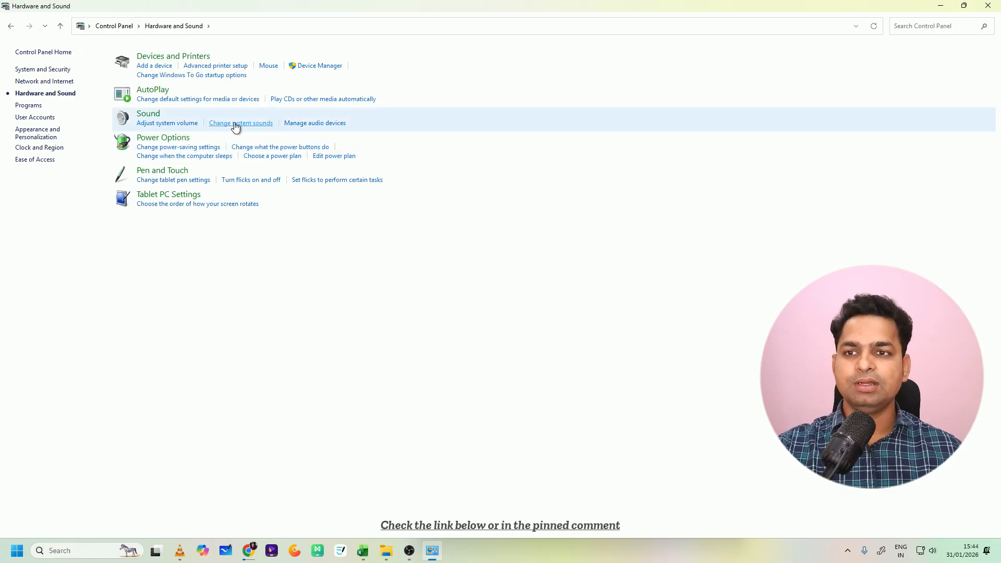
left_click(243, 124)
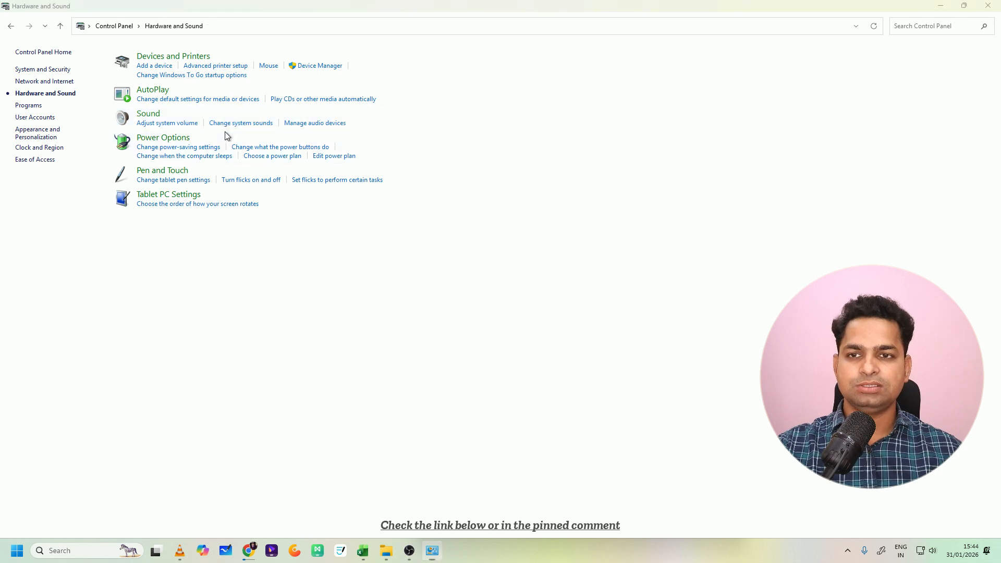
left_click(115, 97)
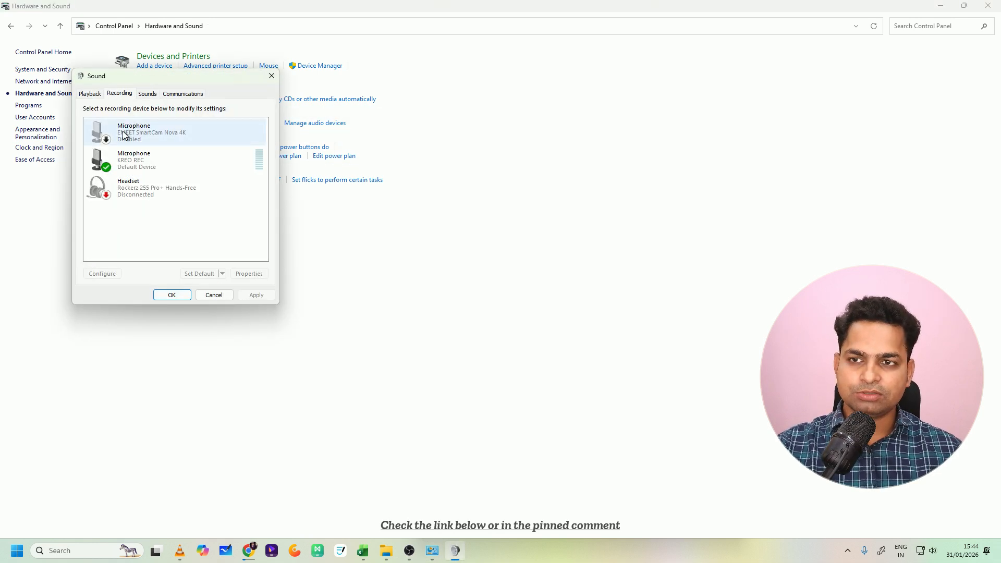
- Enable the EMEET SmartCam Nova 4K microphone, and disable it again
right_click(155, 130)
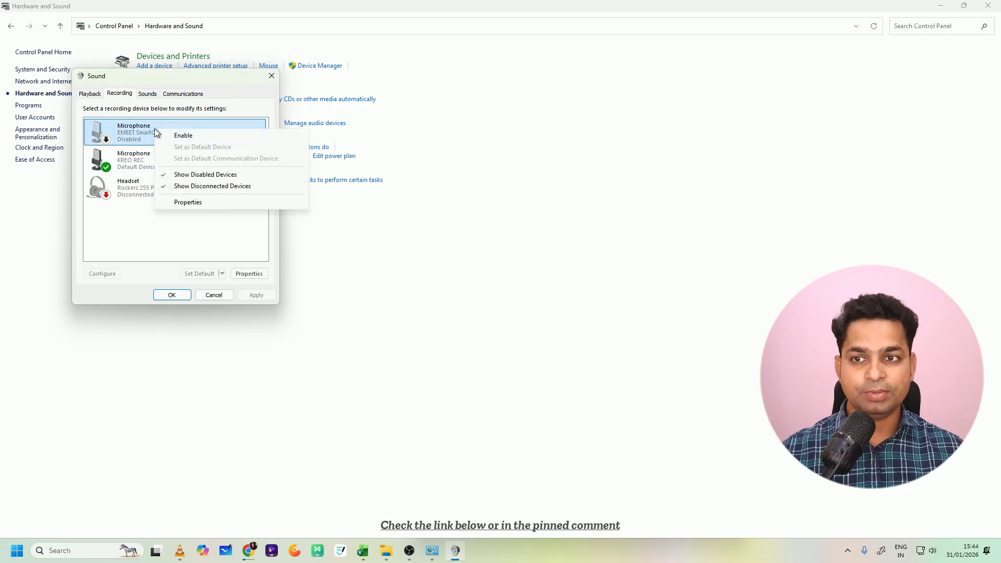
left_click(168, 135)
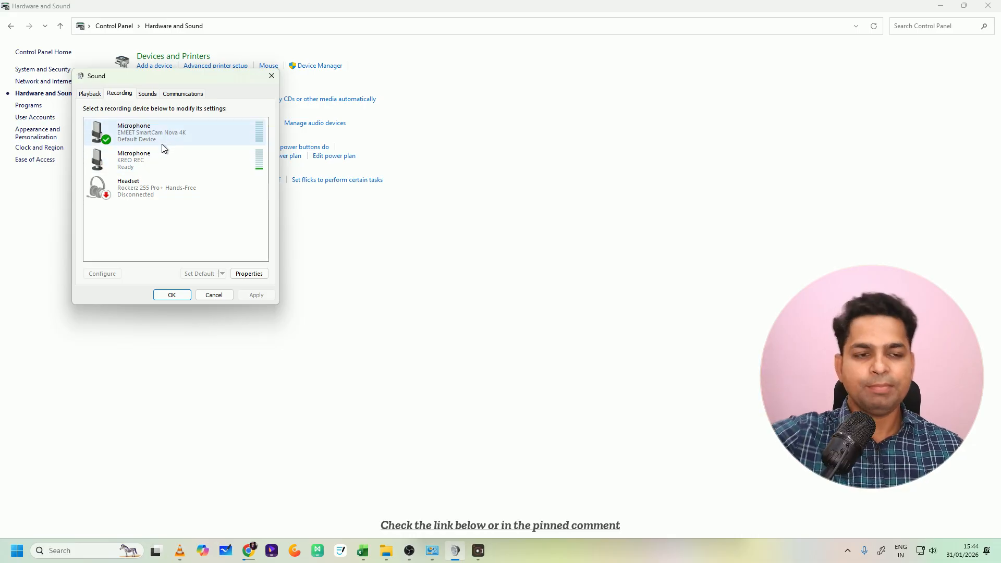
right_click(160, 138)
left_click(186, 143)
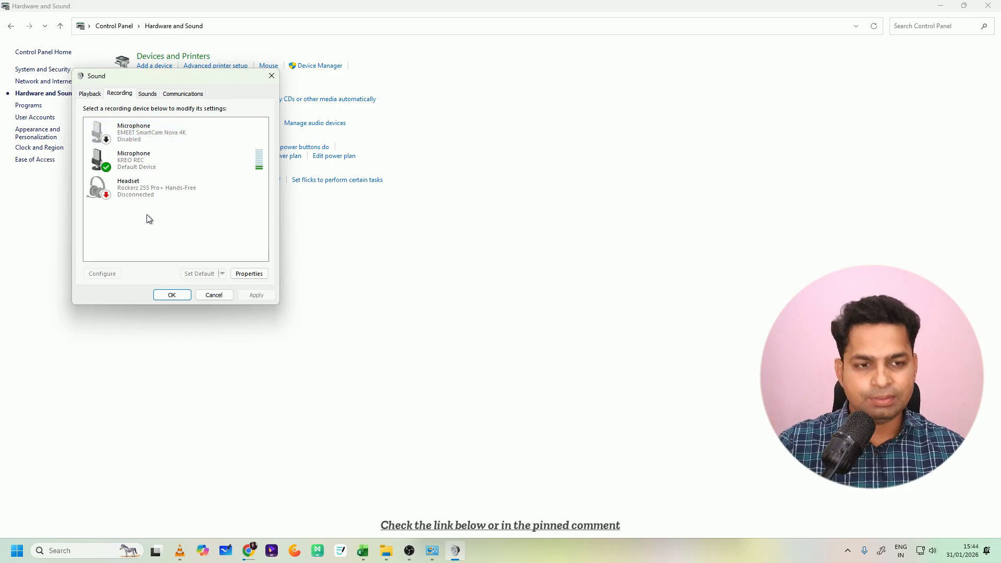
- Disable the KREO REC microphone, and enable it again
right_click(180, 161)
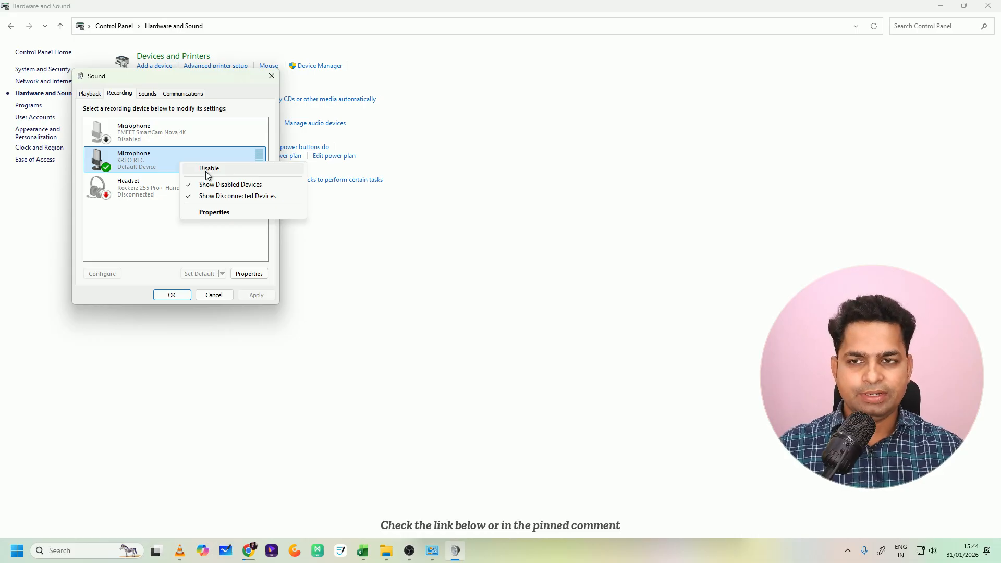
left_click(207, 170)
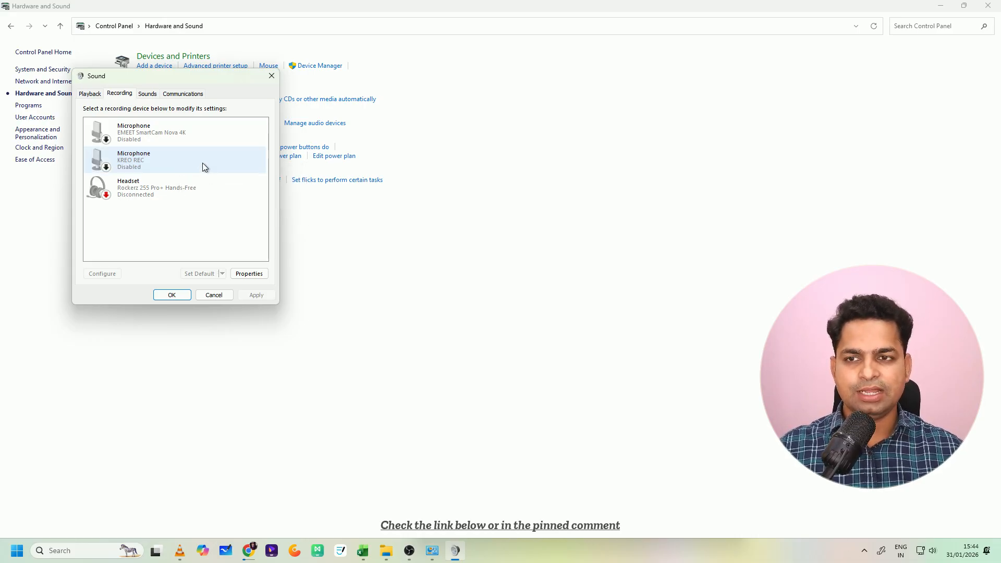
right_click(201, 162)
left_click(227, 170)
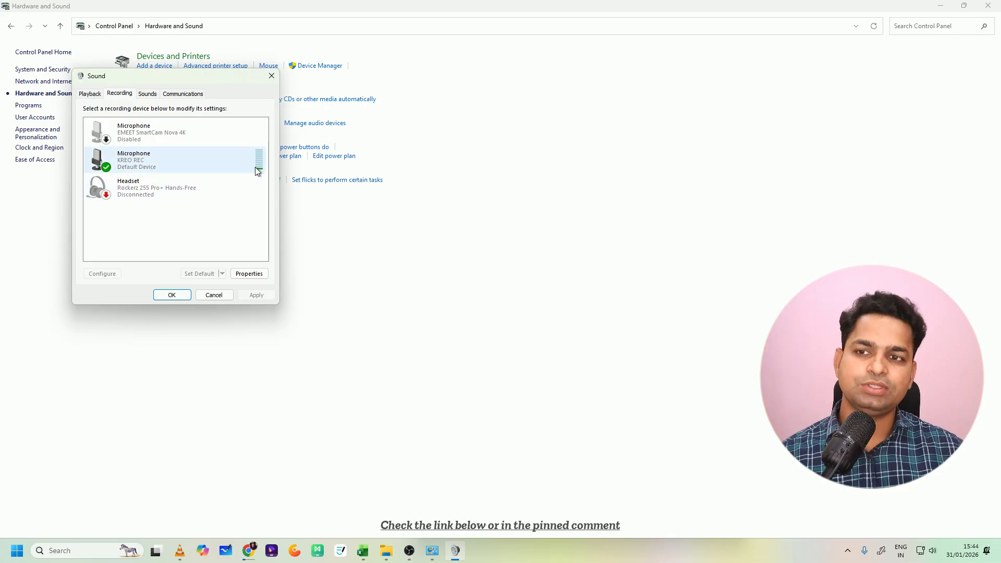
- Look through the playback devices, and examine the KREO REC recording microphone's Listen and Levels properties
left_click(95, 96)
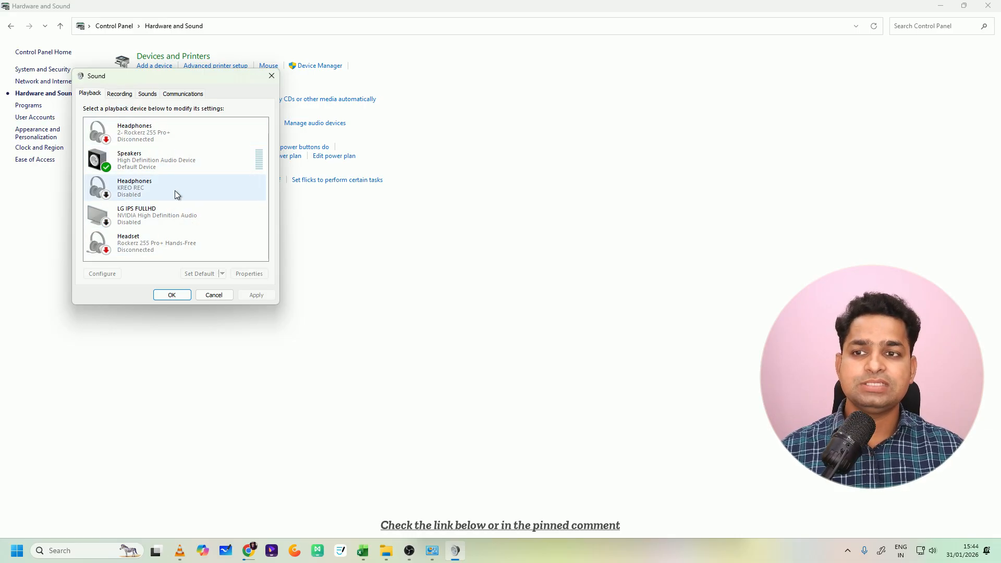
left_click(120, 94)
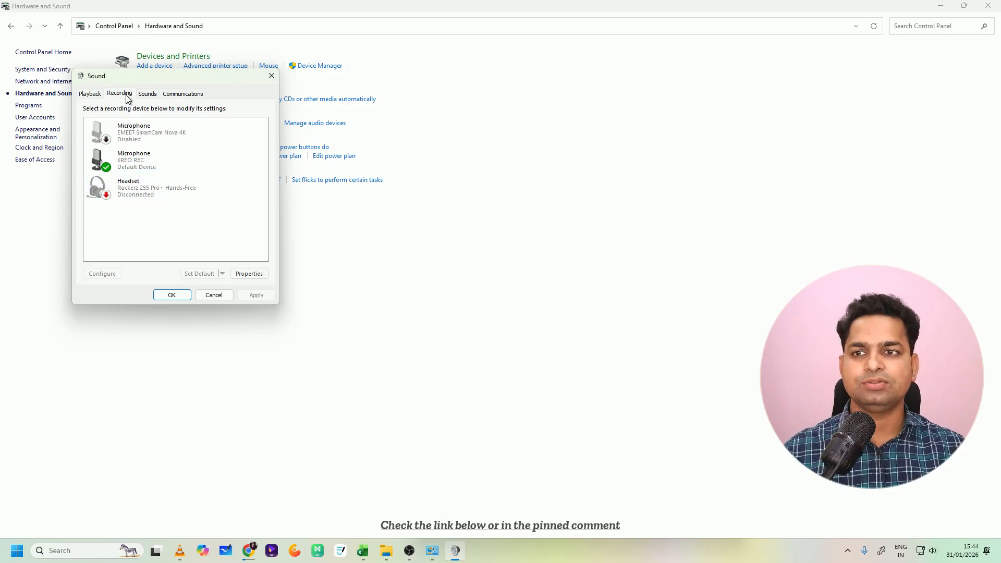
right_click(165, 166)
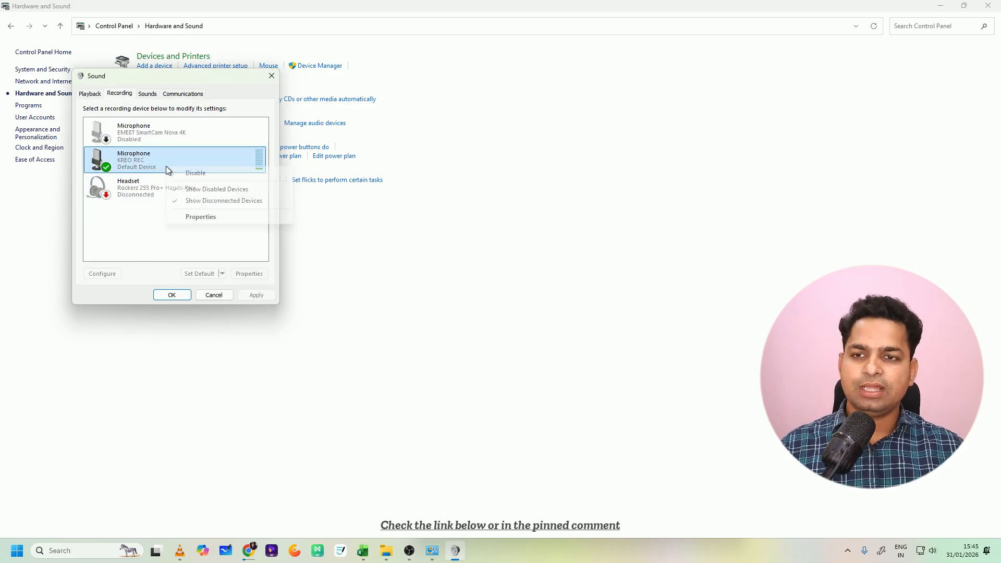
left_click(202, 217)
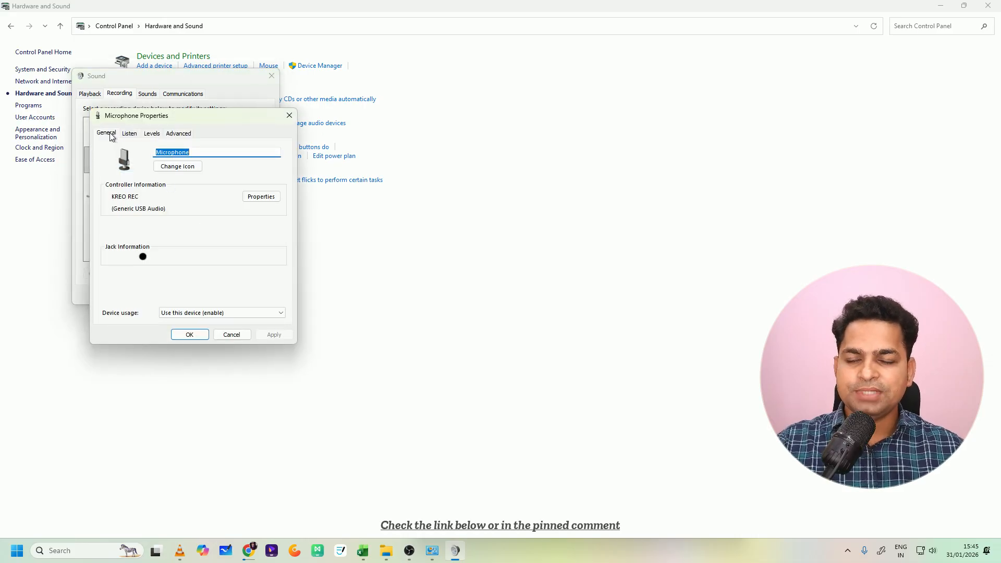
left_click(126, 134)
left_click(152, 134)
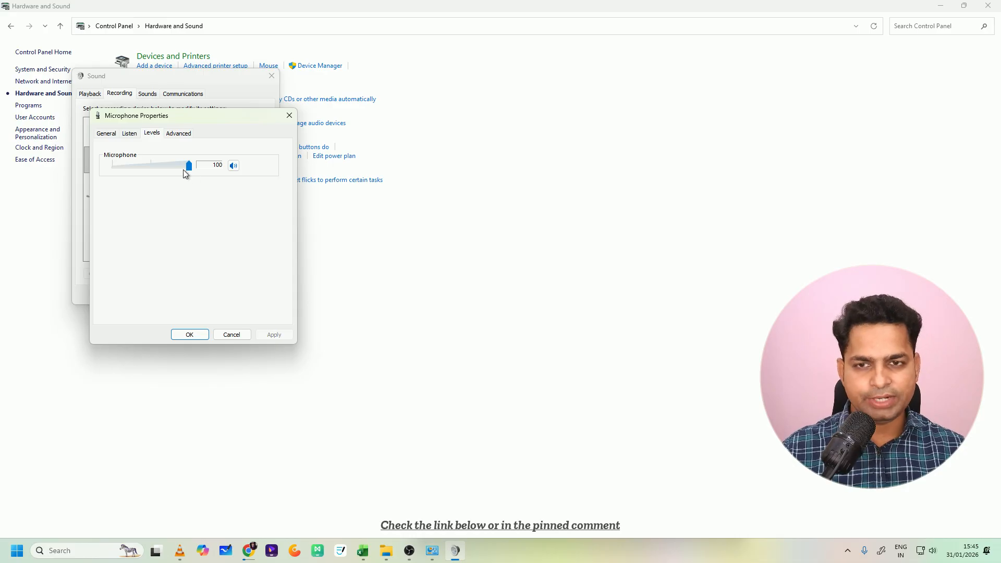
left_click_drag(183, 169, 179, 173)
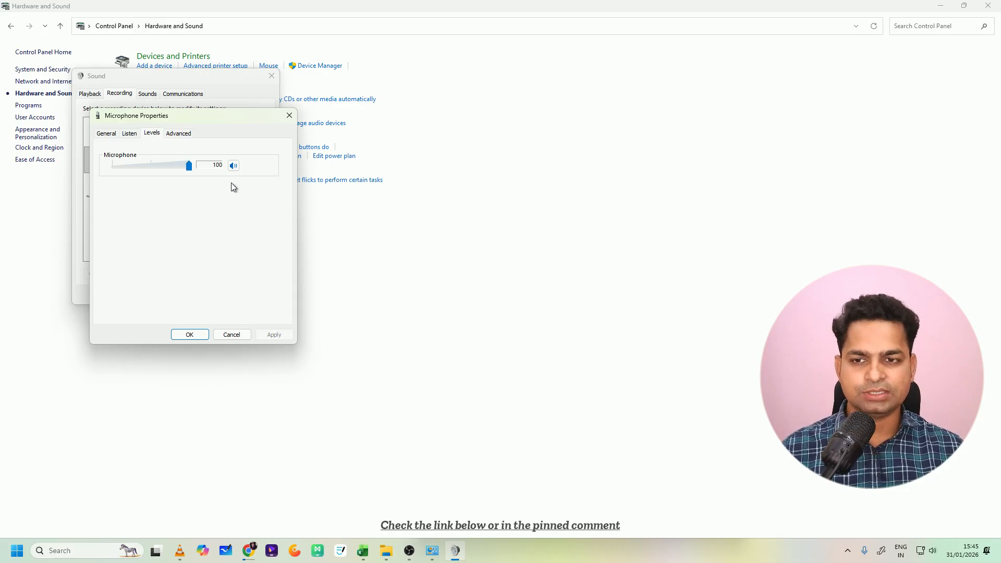
- Confirm the microphone properties and the Sound dialog, and close the Control Panel
left_click(190, 334)
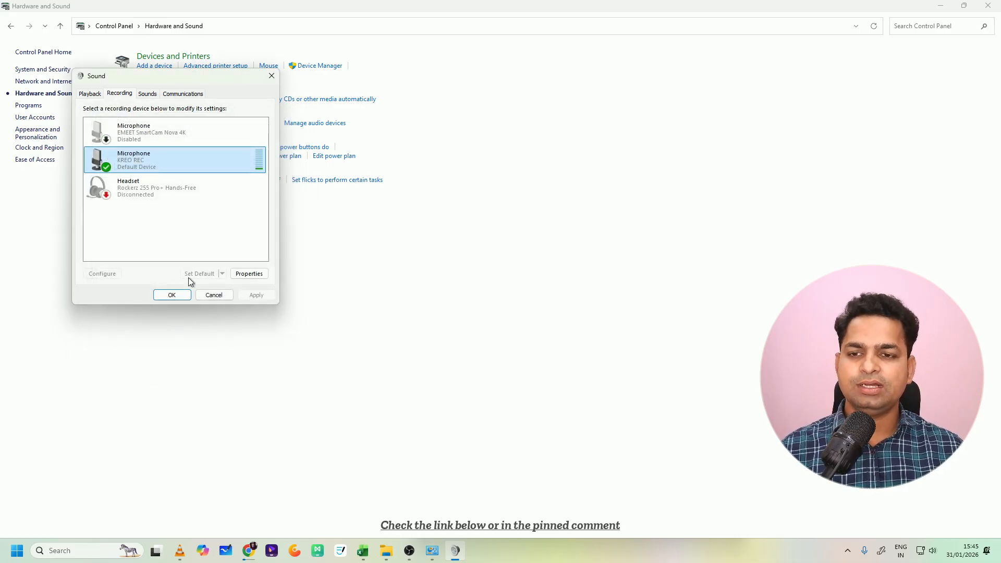
left_click(177, 294)
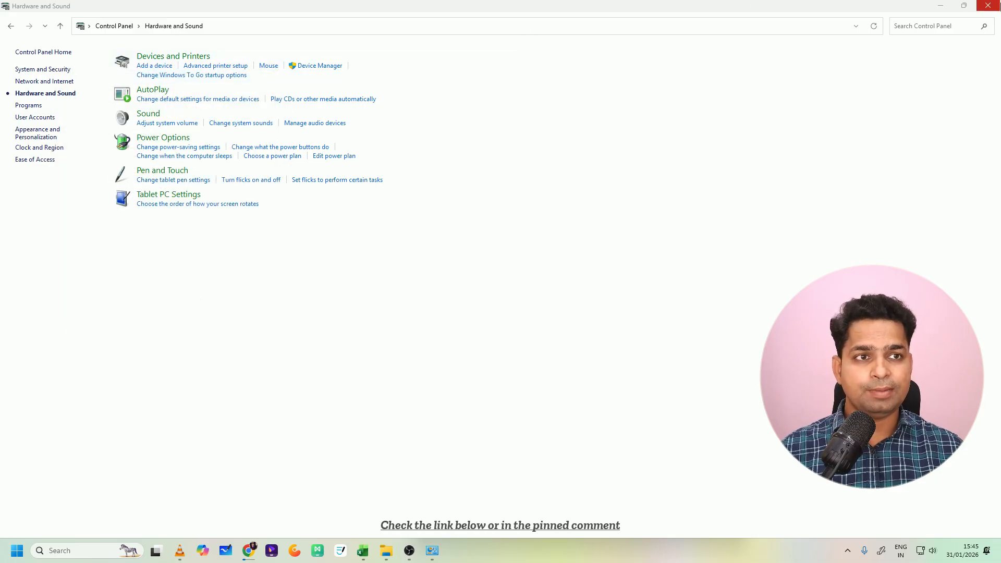
left_click(988, 5)
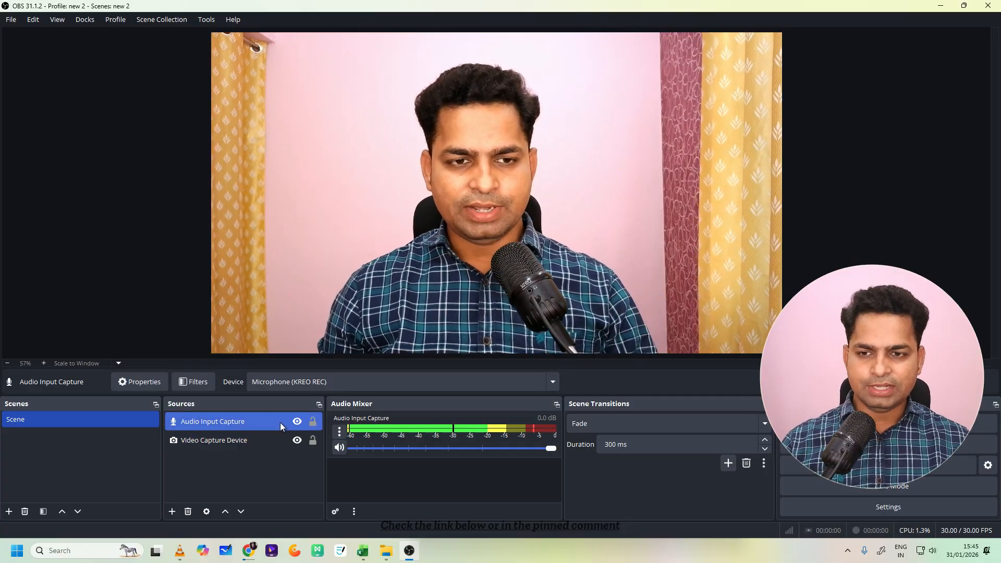
- Check the filters of the Audio Input Capture source without adding any, and close them
left_click(202, 385)
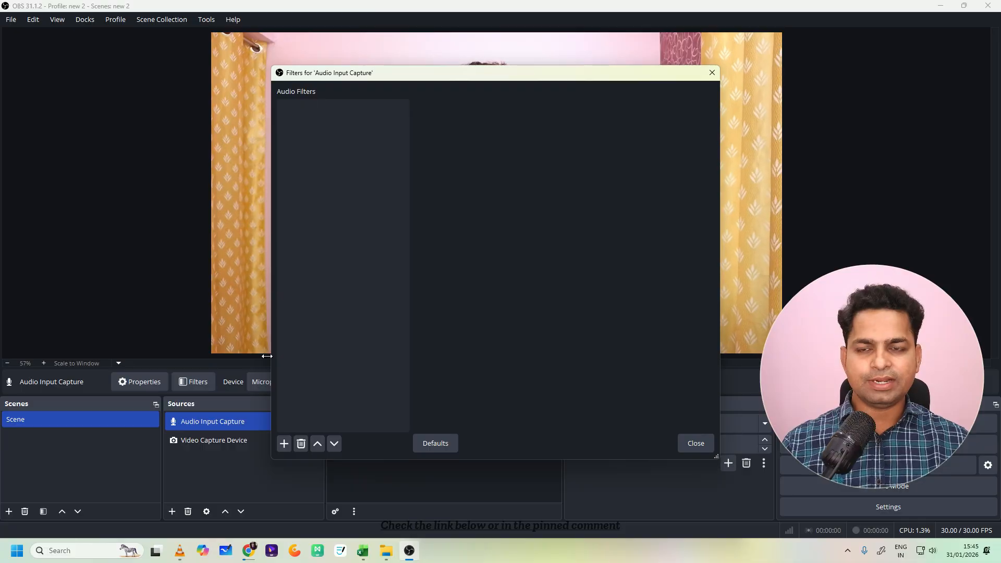
left_click(711, 74)
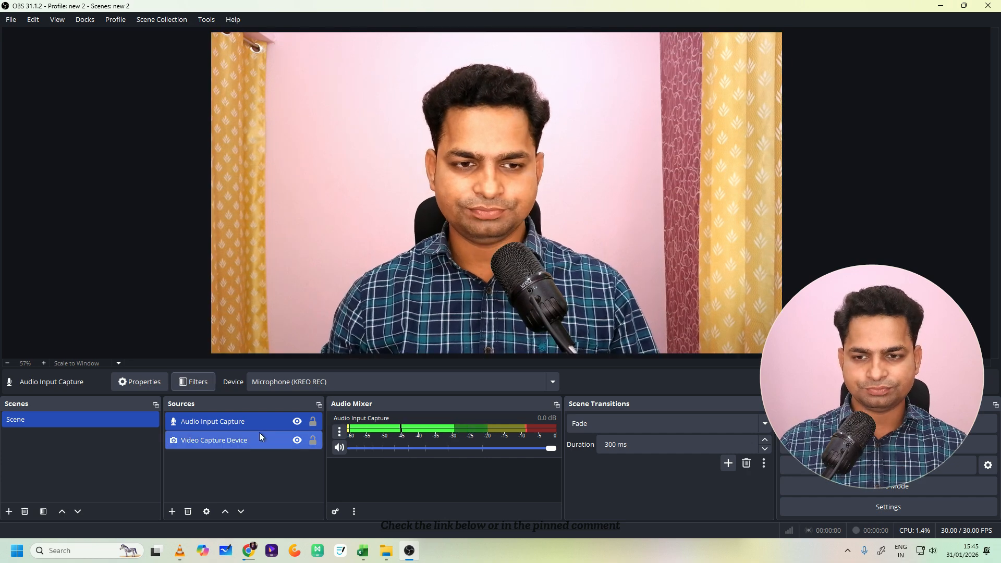
left_click(236, 436)
left_click(239, 423)
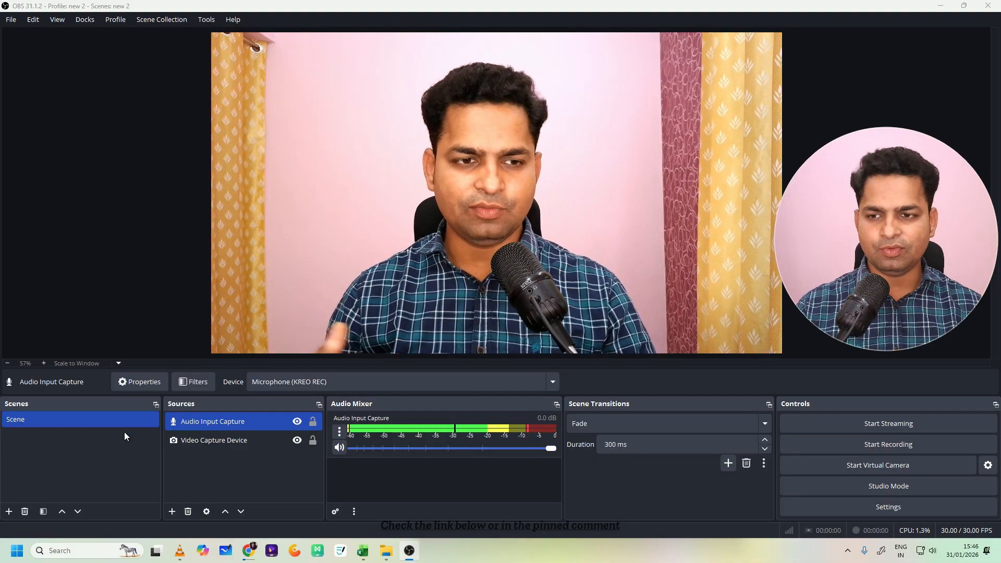
left_click(193, 441)
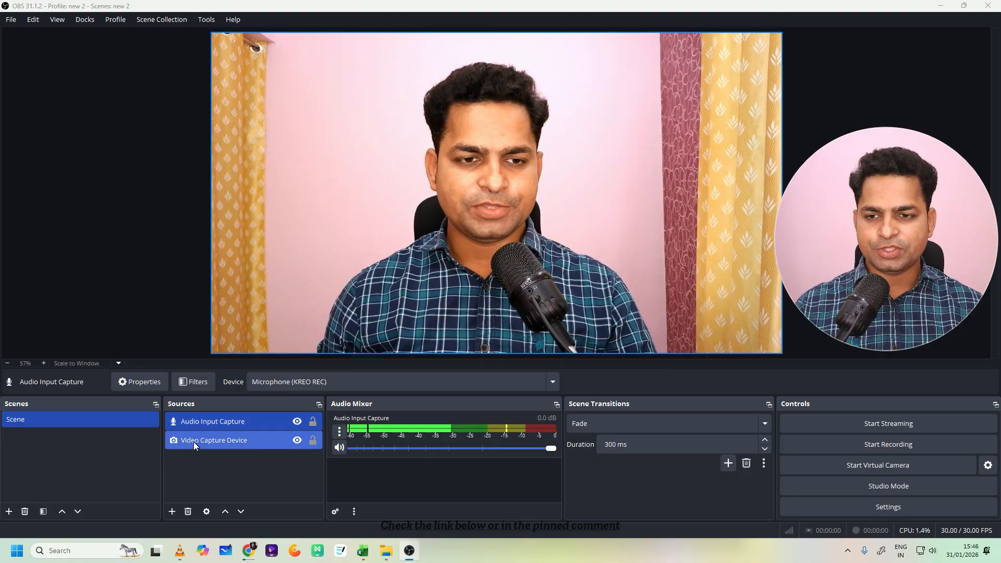
- Add a Display Capture source under its default name with the Automatic capture method, leaving the display unselected
left_click(172, 512)
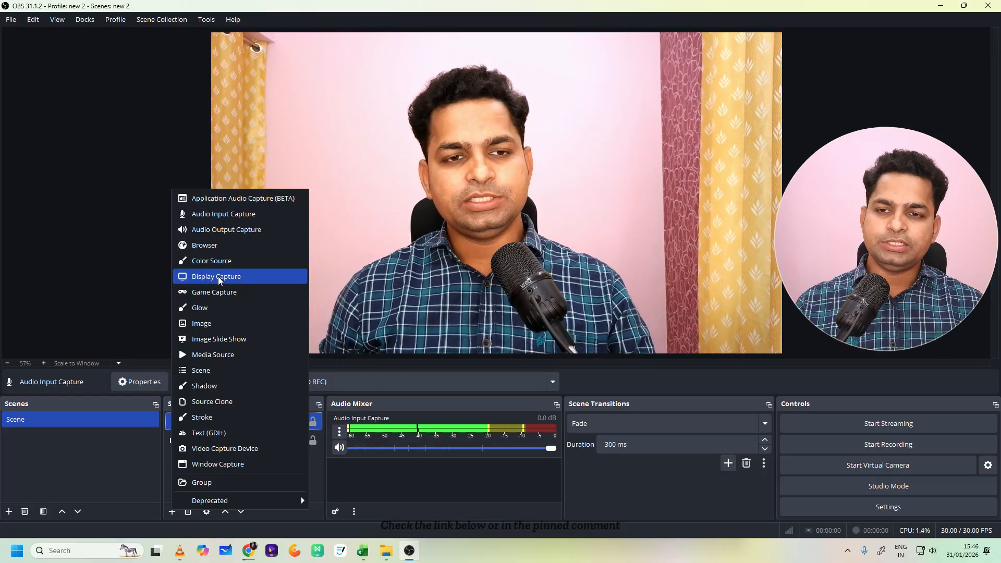
left_click(219, 279)
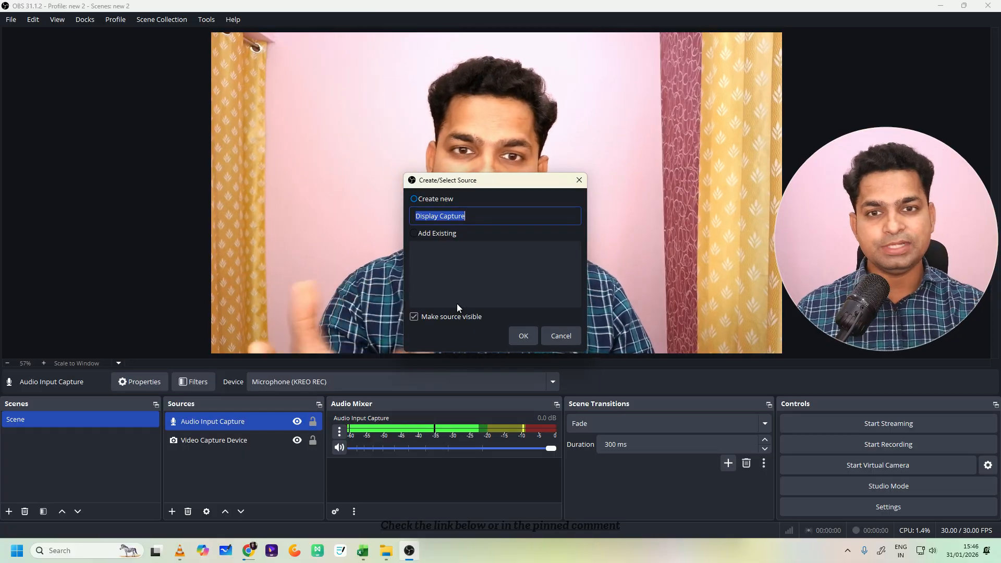
left_click(521, 337)
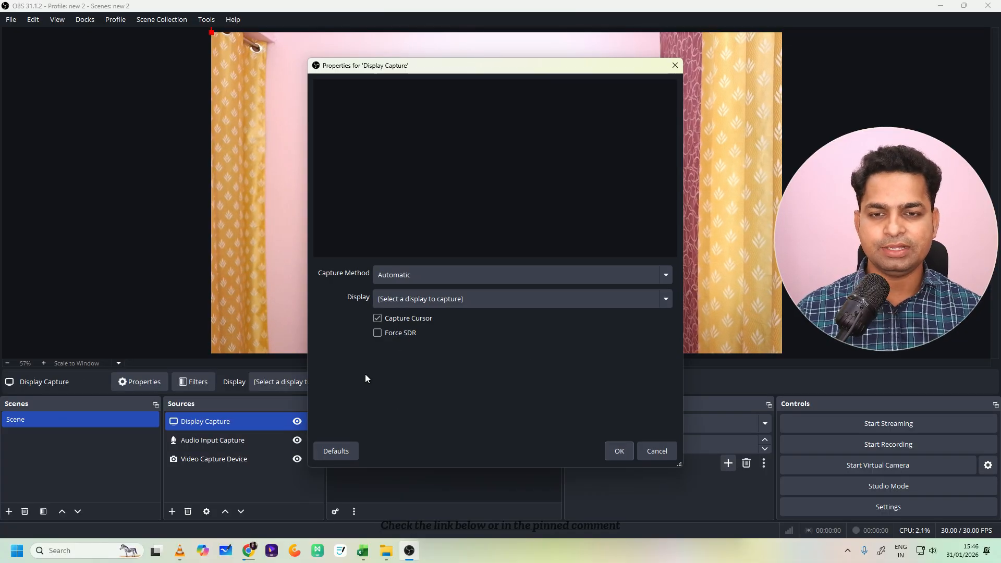
left_click(425, 276)
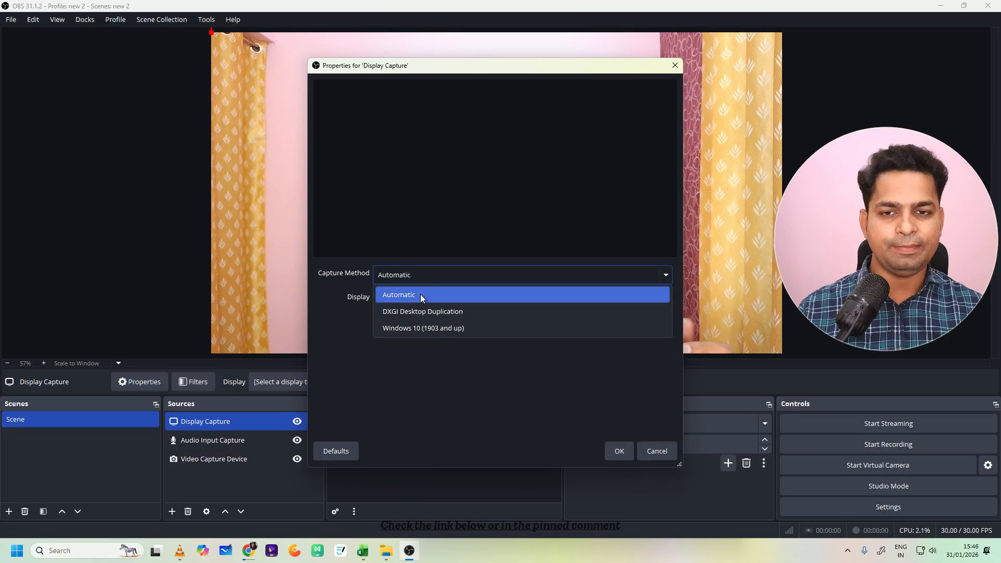
left_click(420, 293)
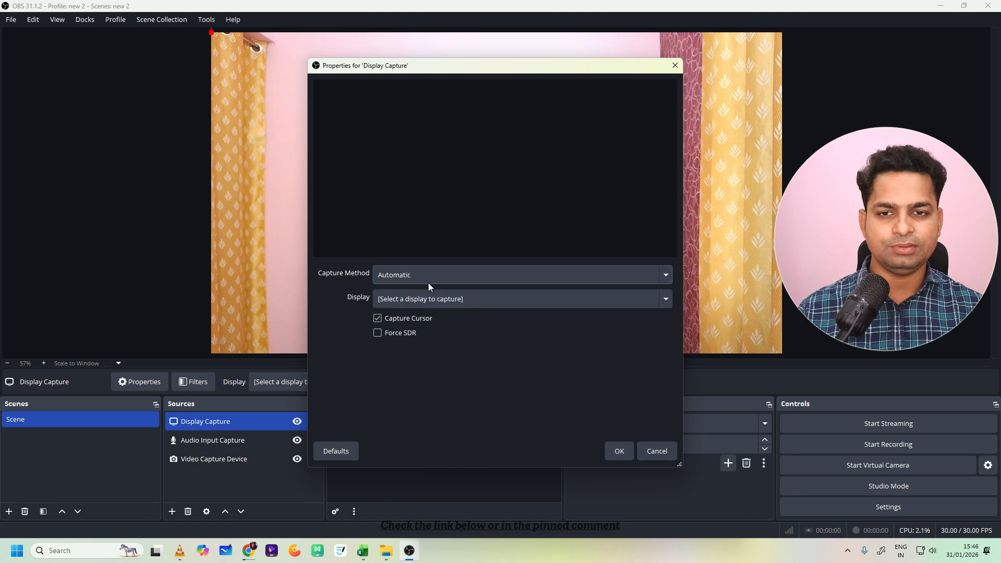
left_click(619, 452)
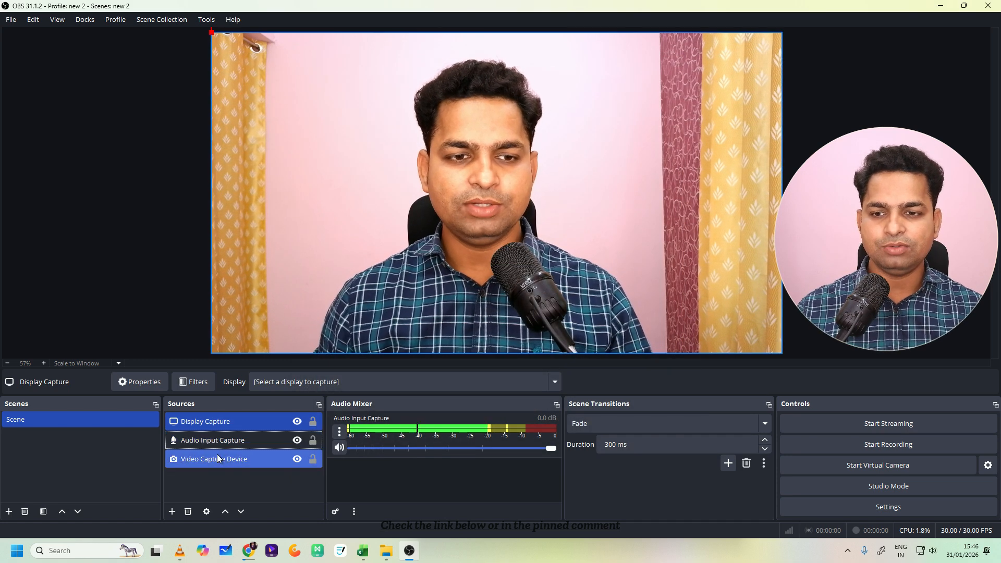
- Move the Video Capture Device source directly below Display Capture and hide it, keeping Display Capture visible
left_click_drag(217, 458, 223, 427)
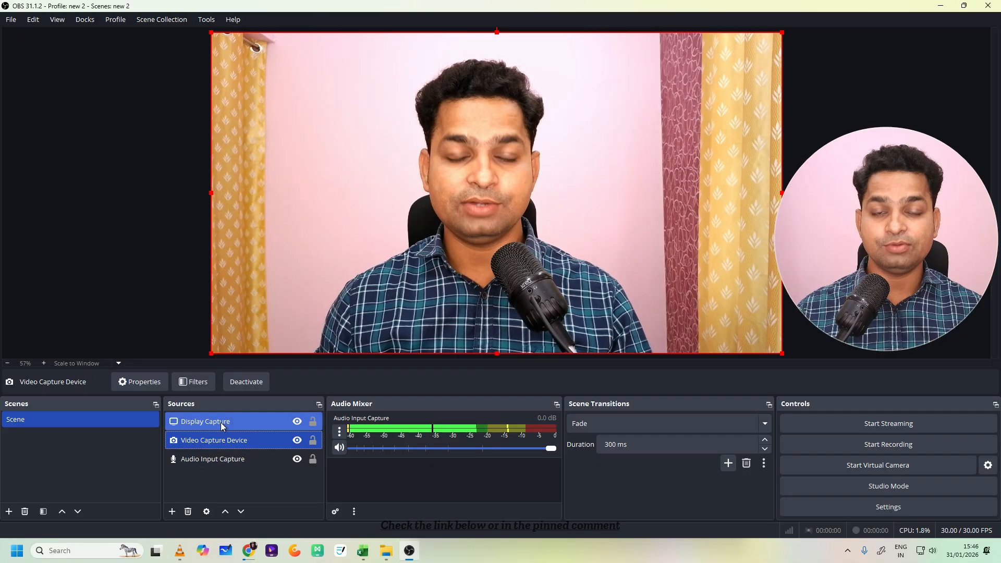
left_click(297, 422)
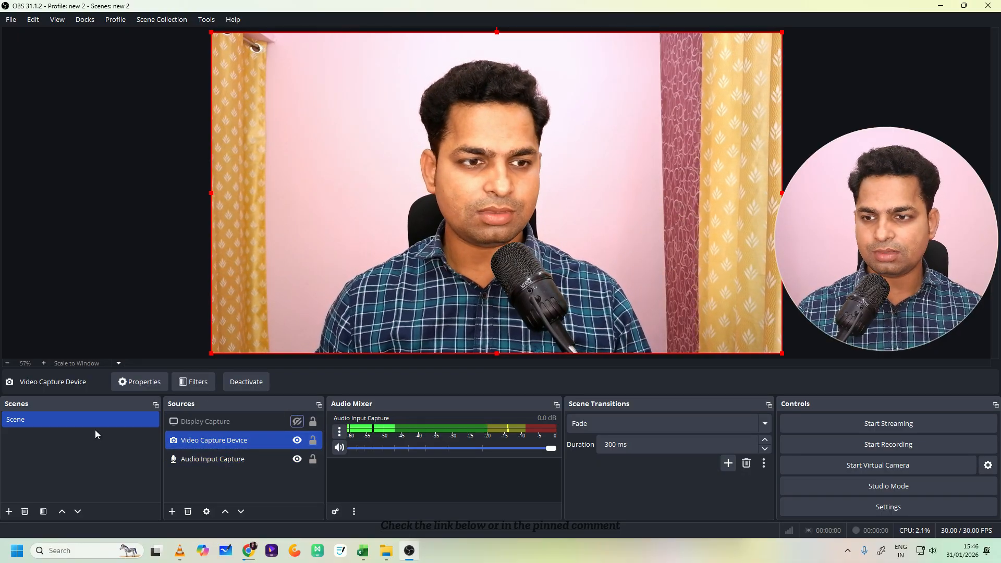
left_click(297, 422)
left_click(297, 440)
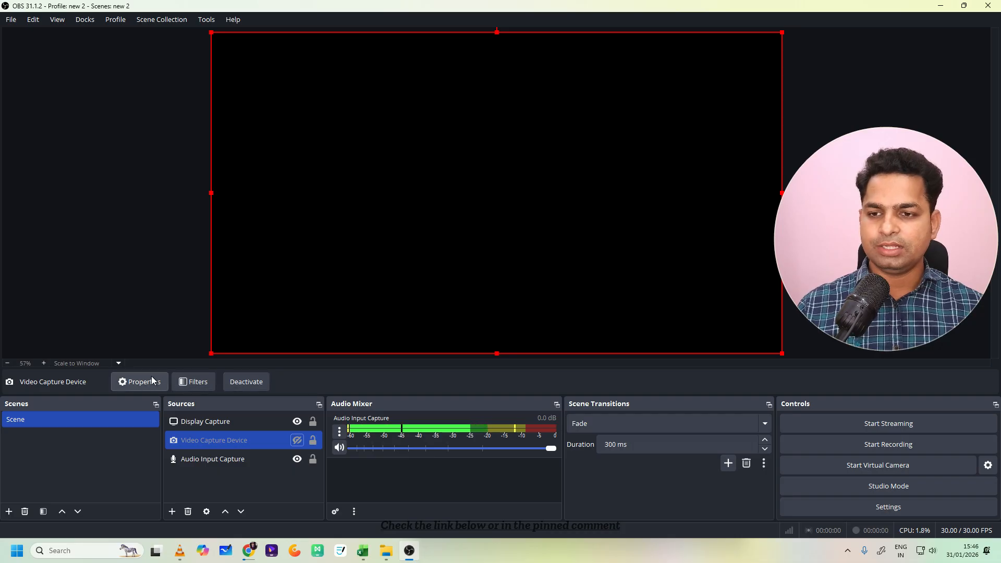
left_click(153, 380)
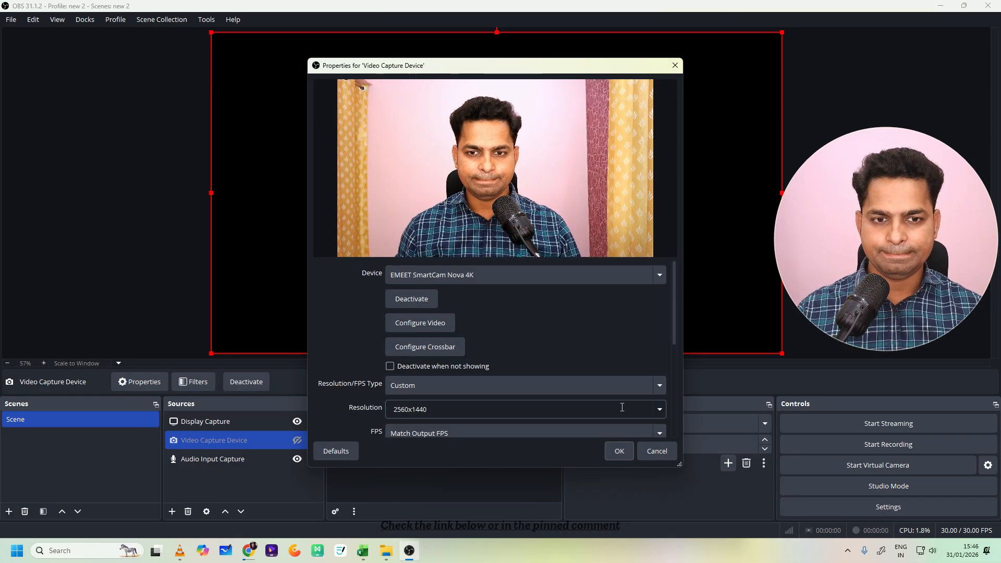
left_click(620, 451)
- Set the Display Capture source's display to LG IPS FULLHD: 1920x1080 @ 0,0 (Primary Monitor)
left_click(237, 421)
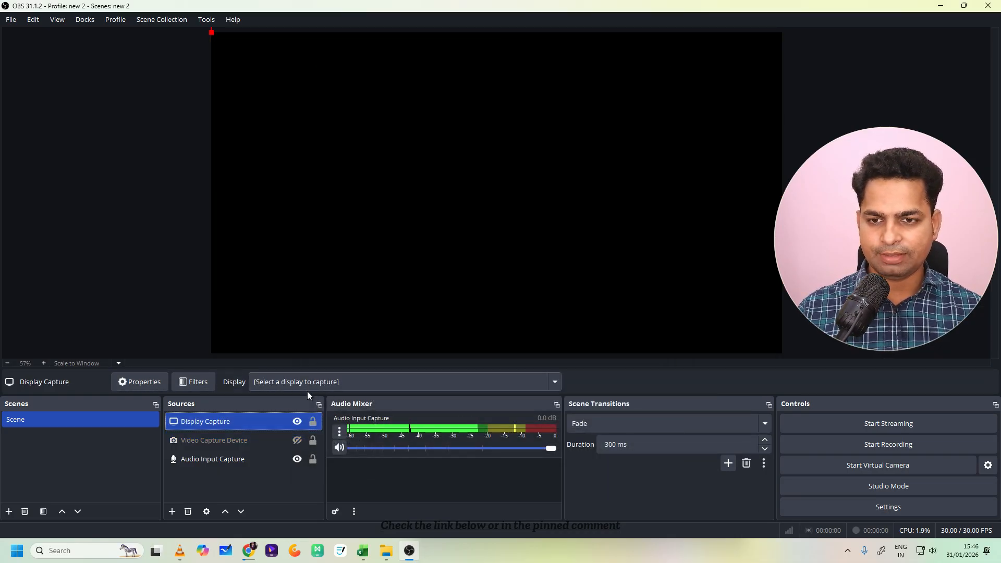
left_click(329, 382)
left_click(315, 416)
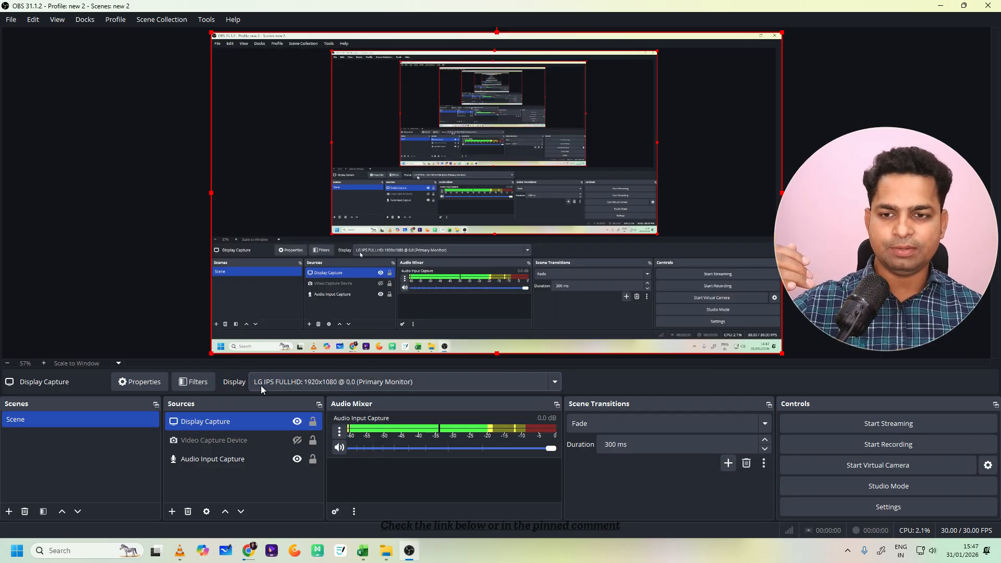
left_click(320, 384)
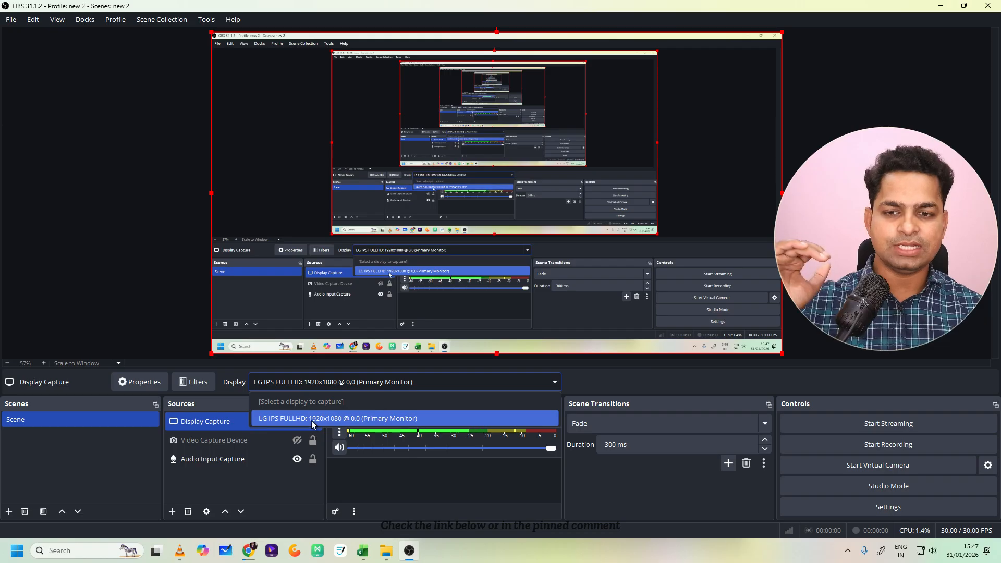
- Show the Video Capture Device source again and place Display Capture directly below it in the source order
left_click(229, 390)
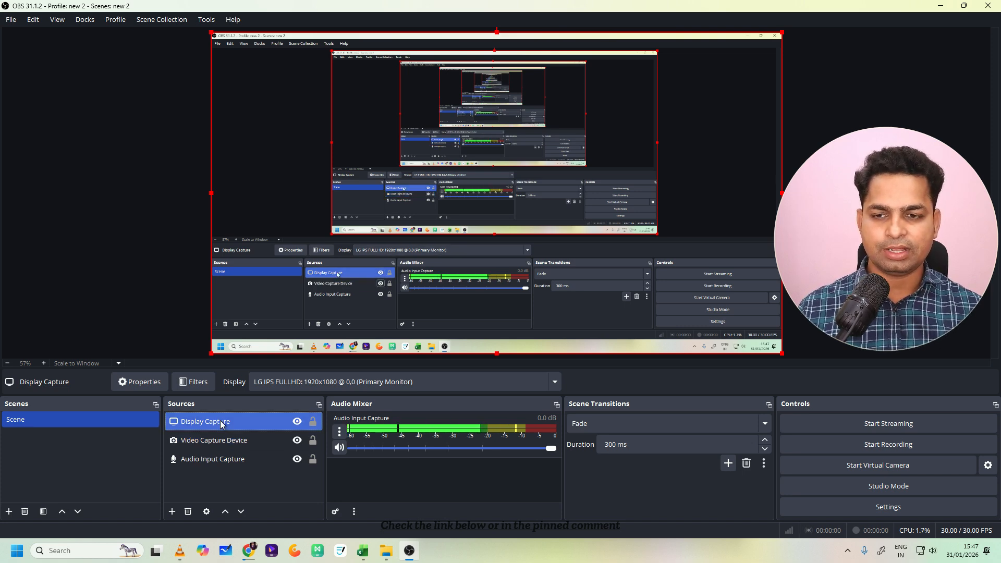
left_click_drag(221, 450, 221, 446)
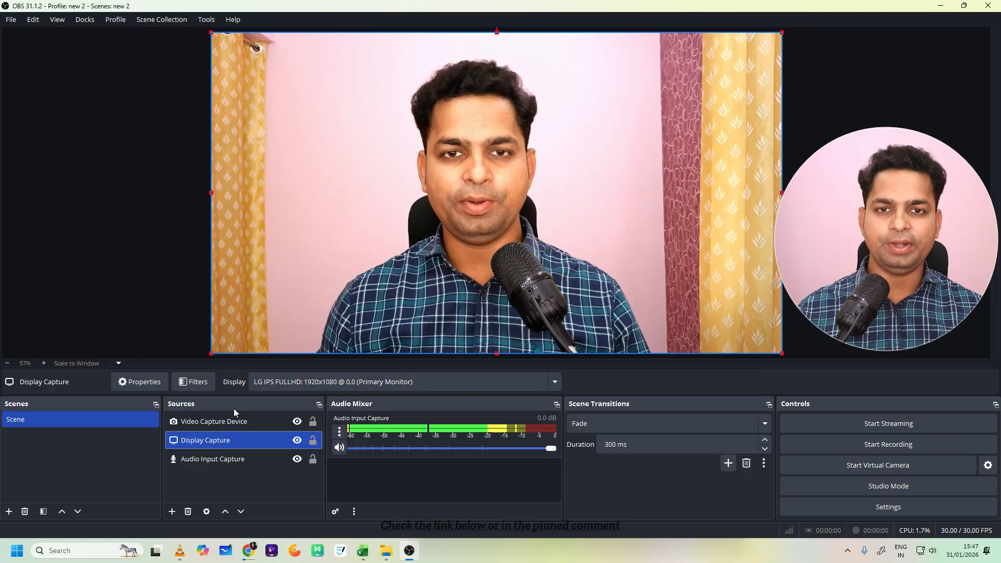
- Try moving the Video Capture Device and Display Capture sources around the canvas
left_click_drag(417, 192, 654, 248)
left_click_drag(478, 200, 410, 148)
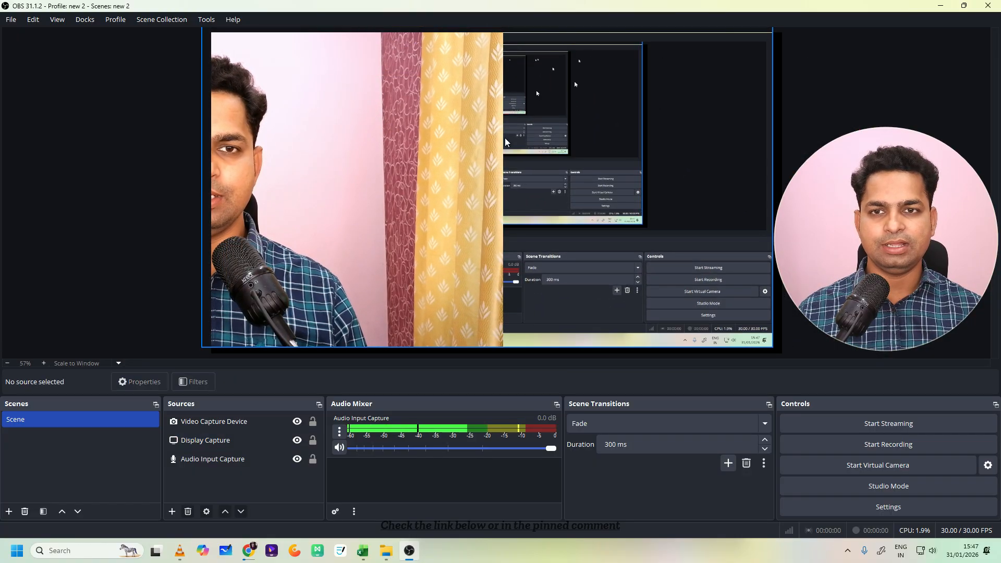
left_click(233, 424)
left_click_drag(313, 255, 584, 261)
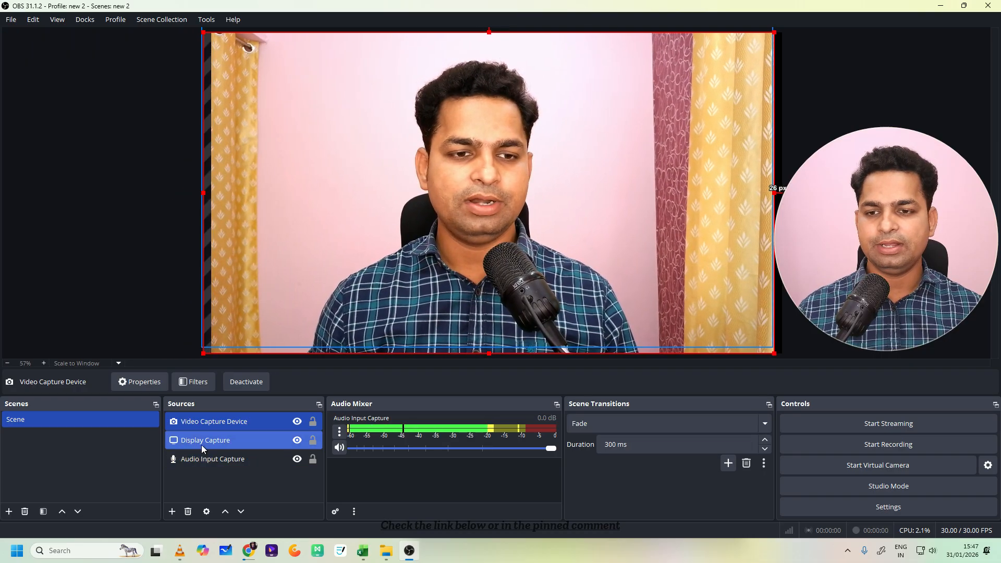
left_click(219, 440)
left_click_drag(379, 270, 612, 280)
left_click_drag(338, 212, 1, 313)
left_click(618, 151)
left_click_drag(618, 151, 477, 137)
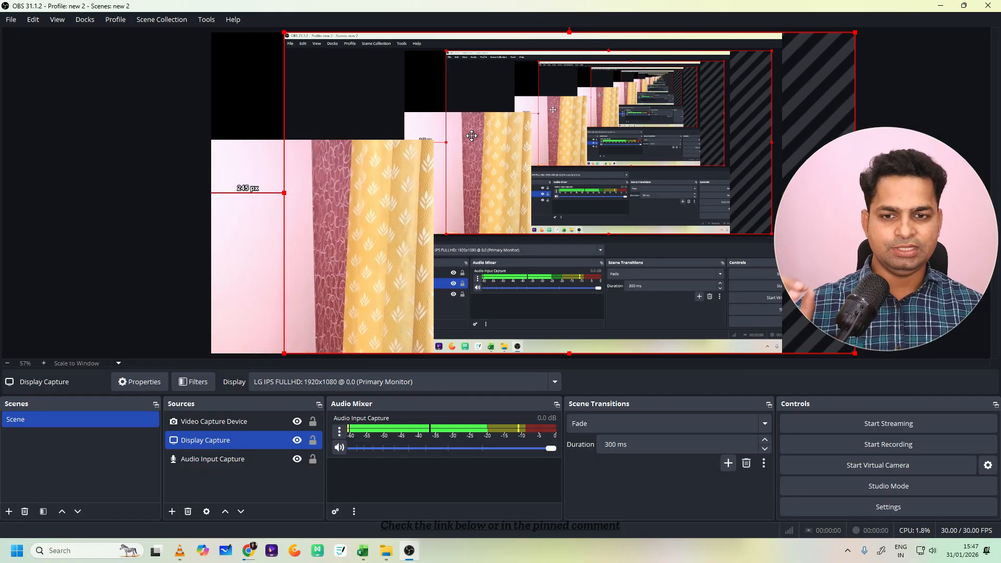
- Return Display Capture to the canvas edges and fit the Video Capture Device source to the screen
left_click_drag(501, 227, 458, 230)
left_click(359, 241)
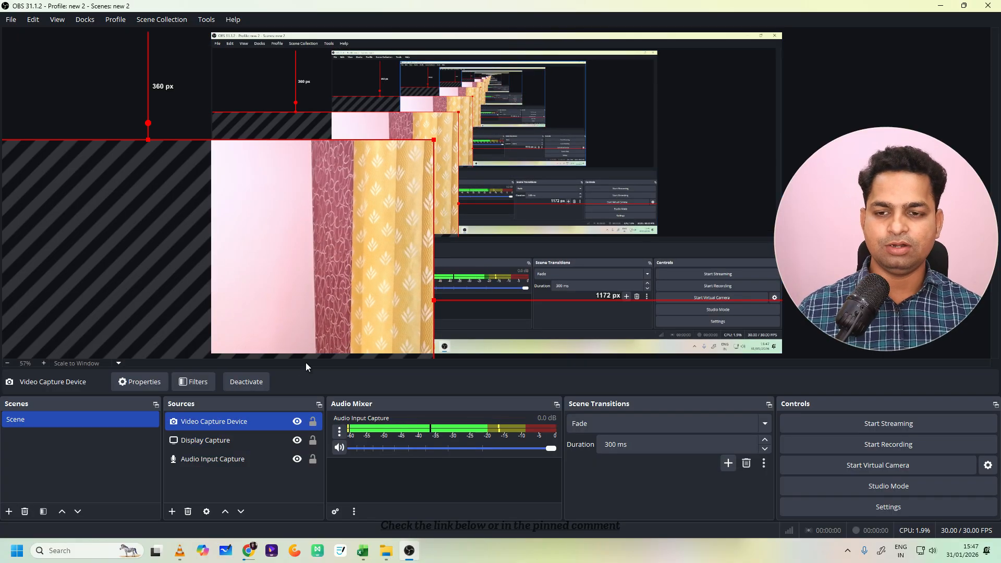
key("ctrl+f")
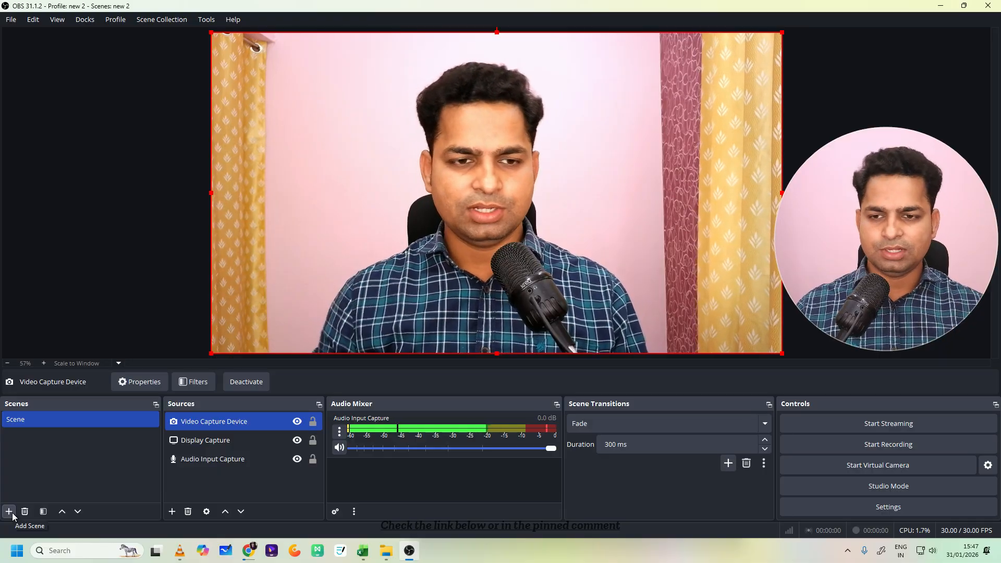
- Add a Window Capture source under its default name that captures the Google Chrome window showing the Amazon page
left_click(209, 462, "ctrl")
left_click(172, 511)
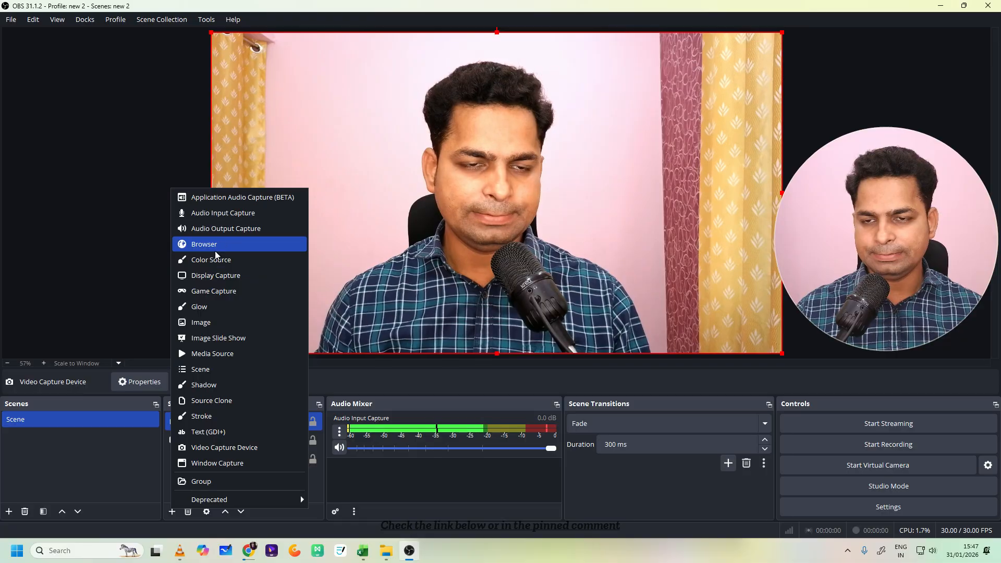
left_click(214, 463)
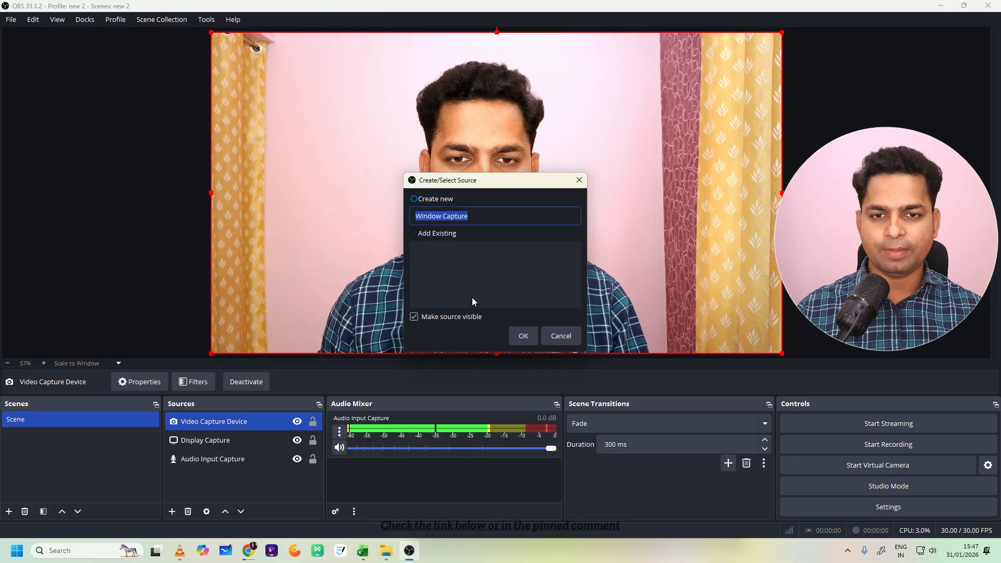
left_click(529, 337)
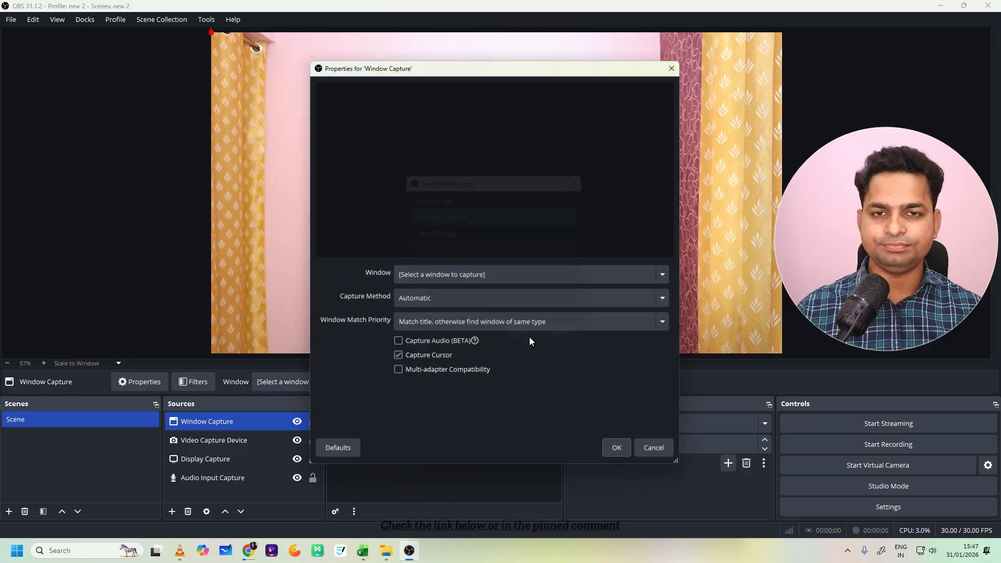
left_click(460, 276)
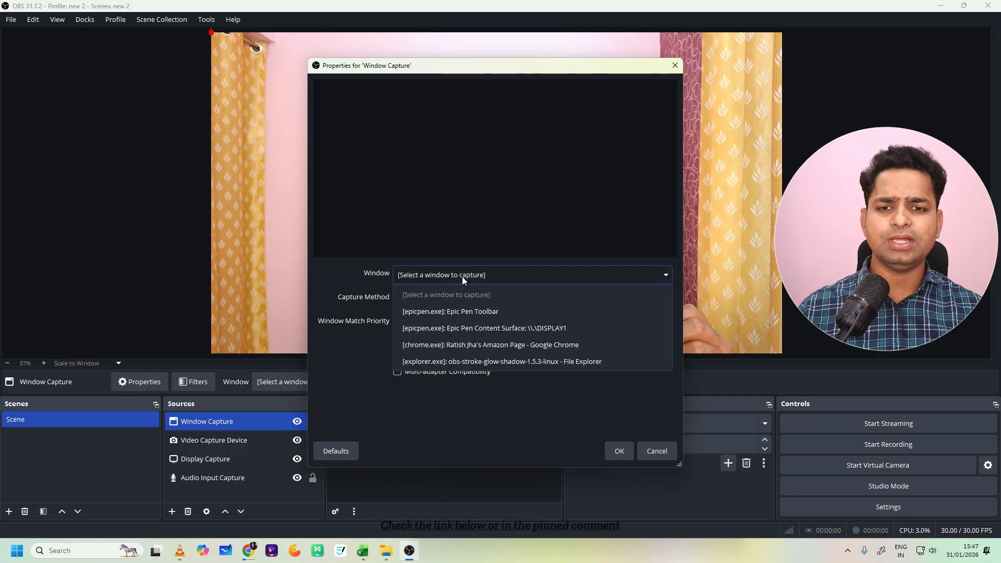
left_click(473, 345)
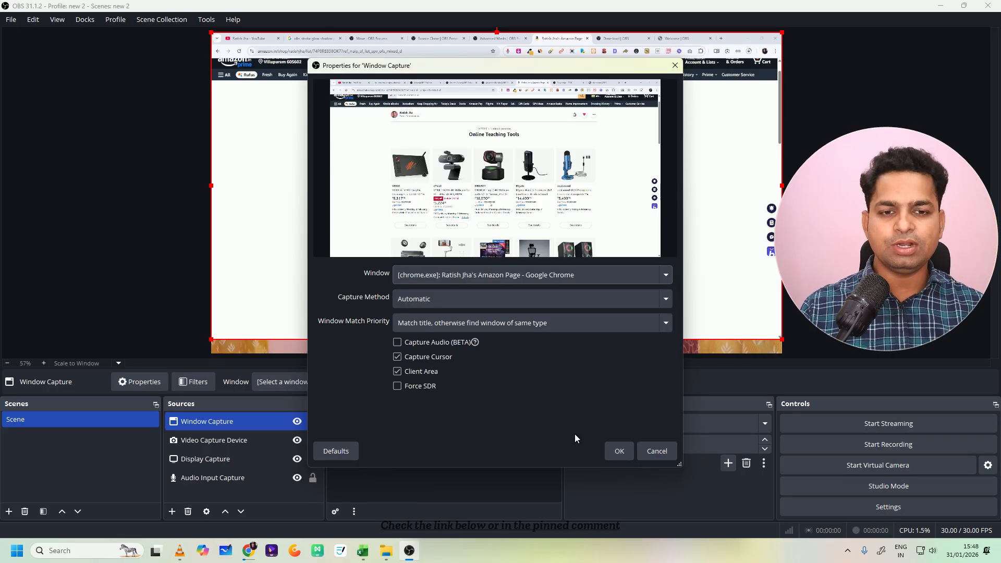
left_click(618, 452)
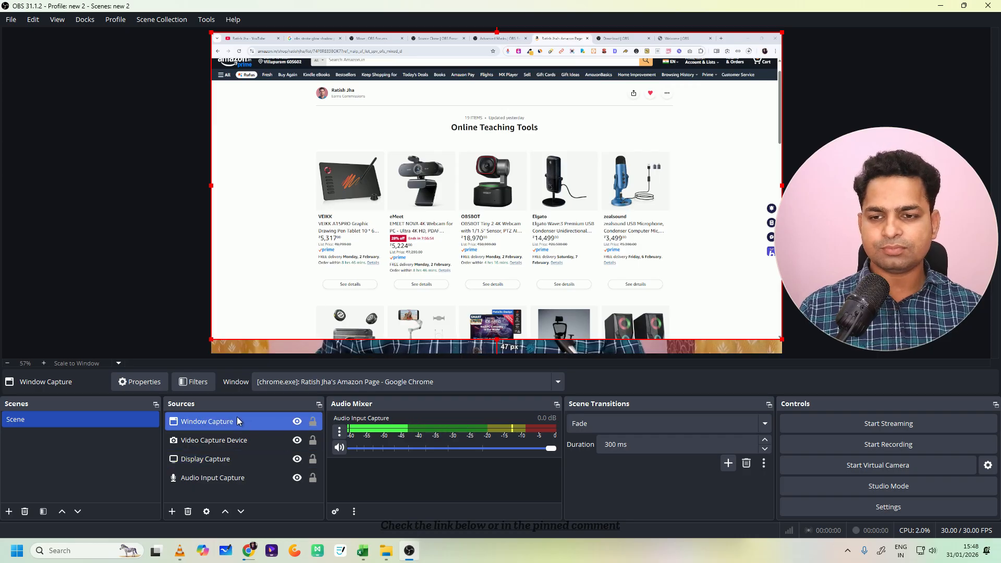
- Move the Window Capture source directly below Display Capture and nudge it 1 px to the right on the canvas
left_click_drag(241, 473, 241, 473)
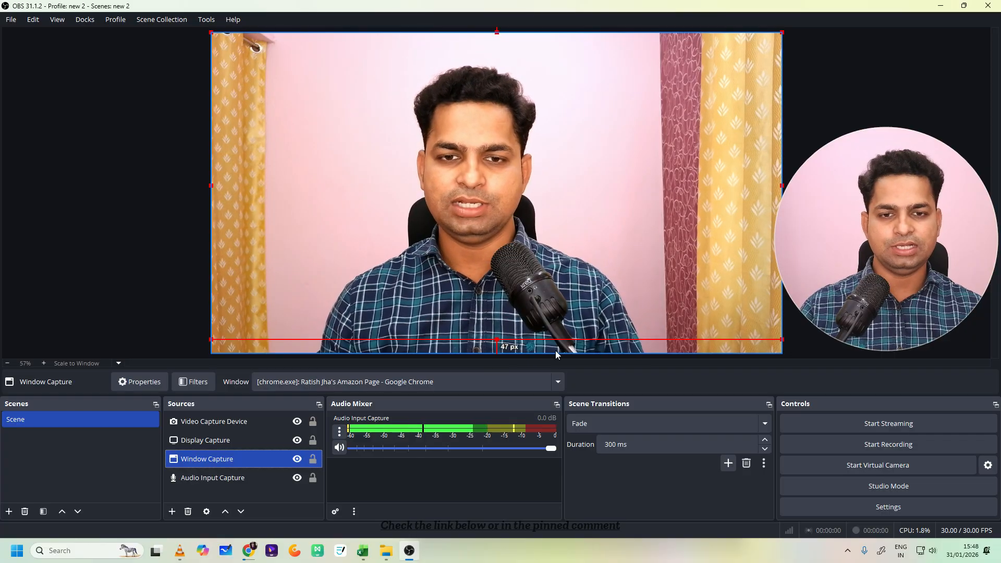
key("Right")
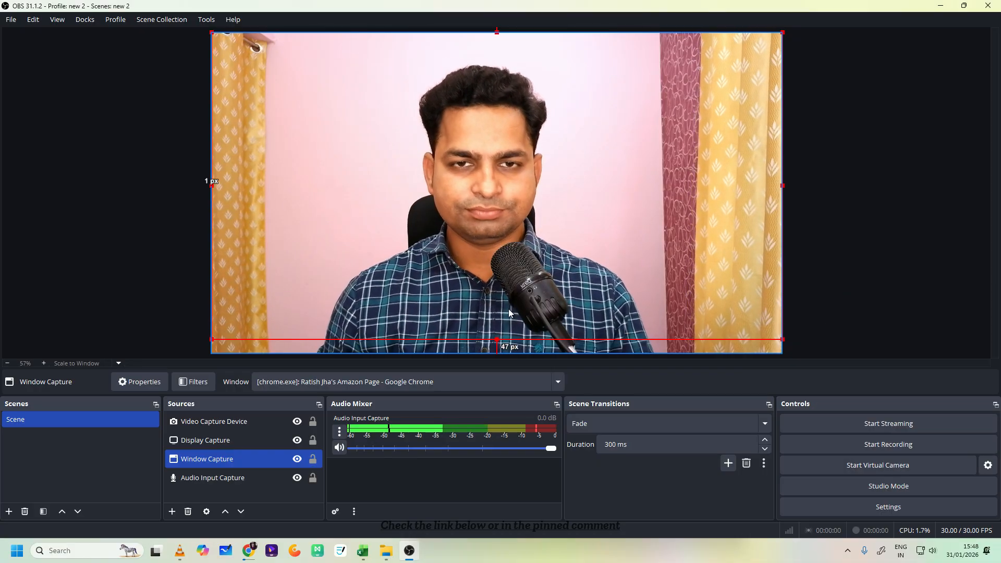
- Duplicate the existing scene under the name Scene 2 instead of adding an empty scene
left_click(8, 511)
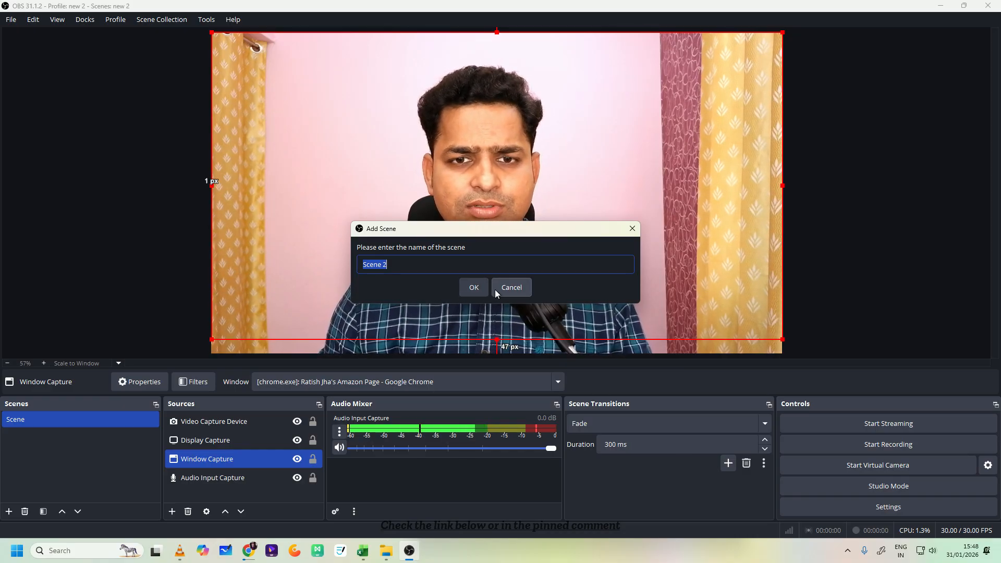
left_click(631, 231)
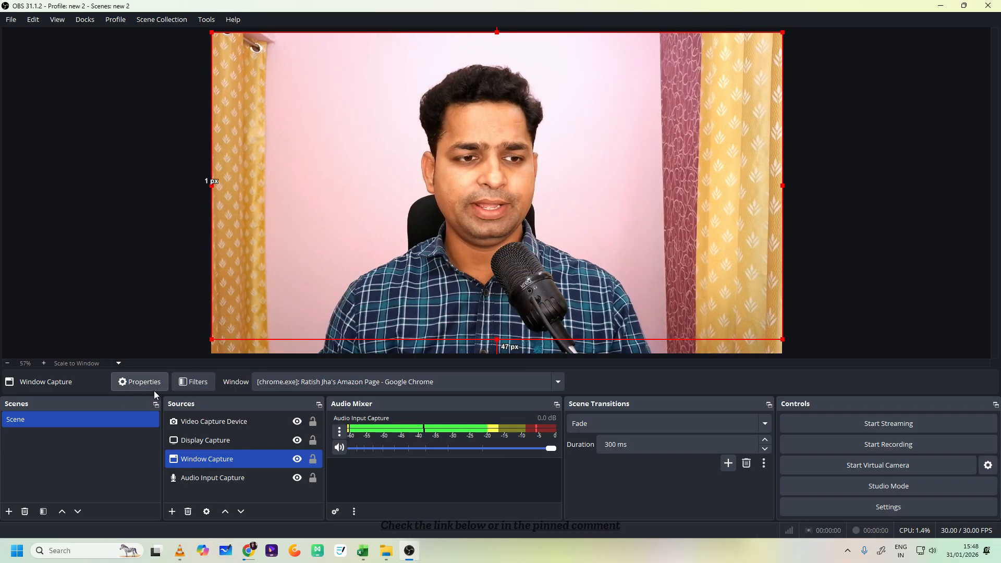
right_click(91, 423)
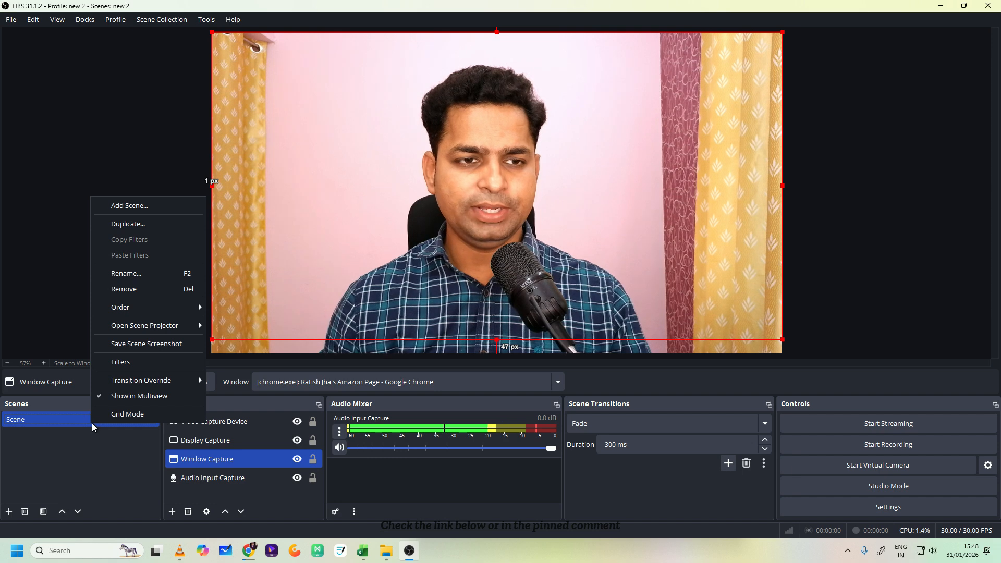
left_click(137, 225)
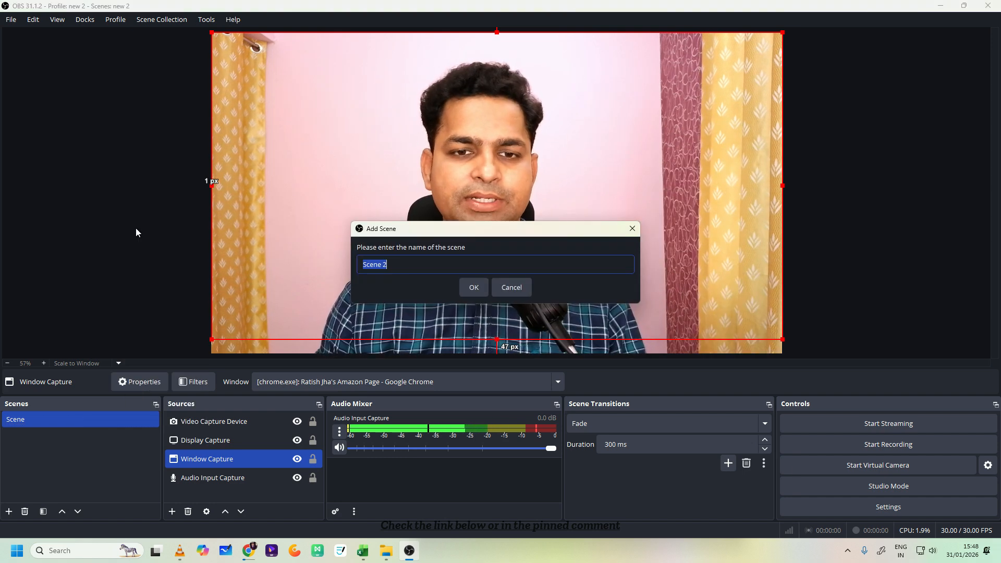
left_click(466, 288)
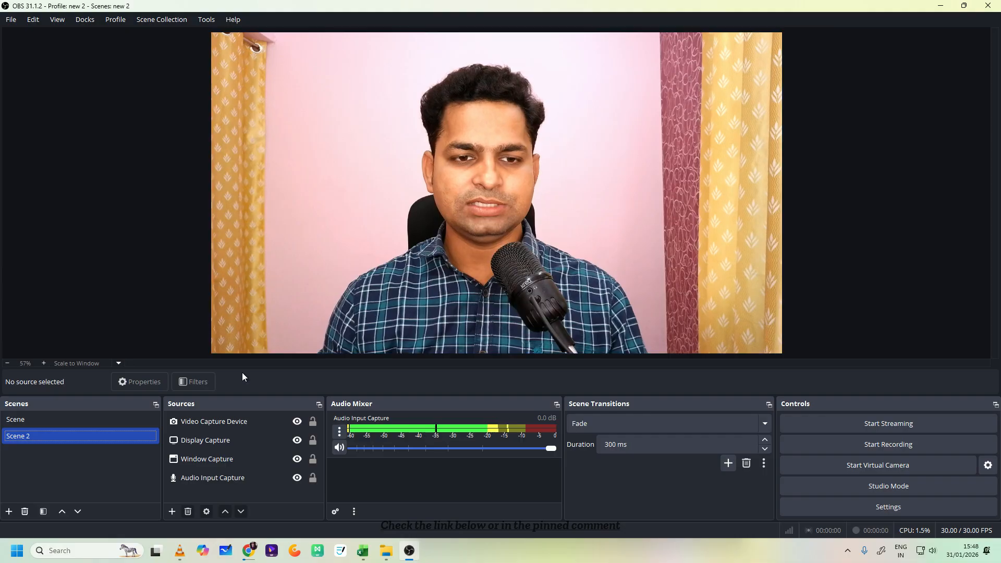
- Switch between Scene and Scene 2 to compare their sources, ending on Scene 2
left_click(96, 419)
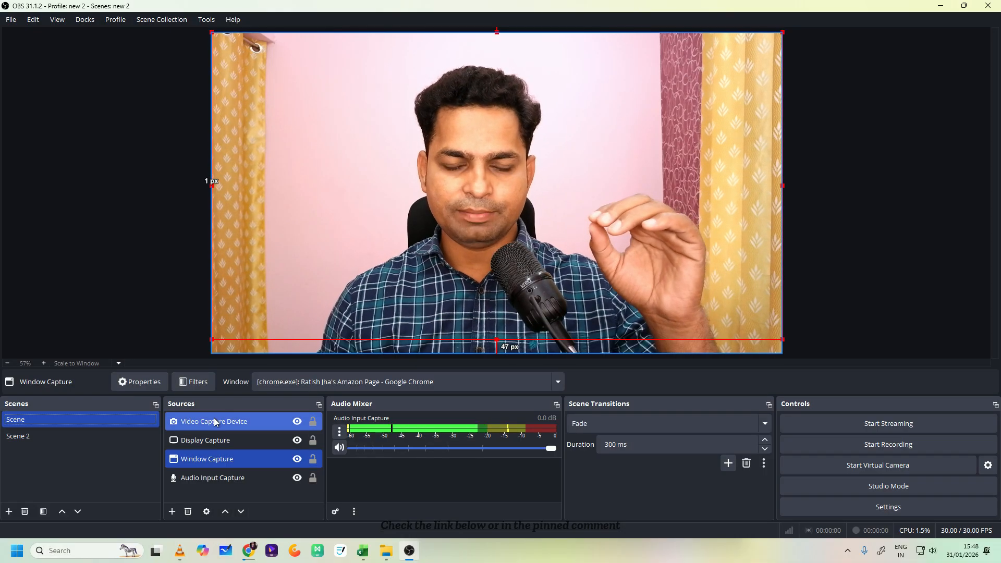
left_click(65, 435)
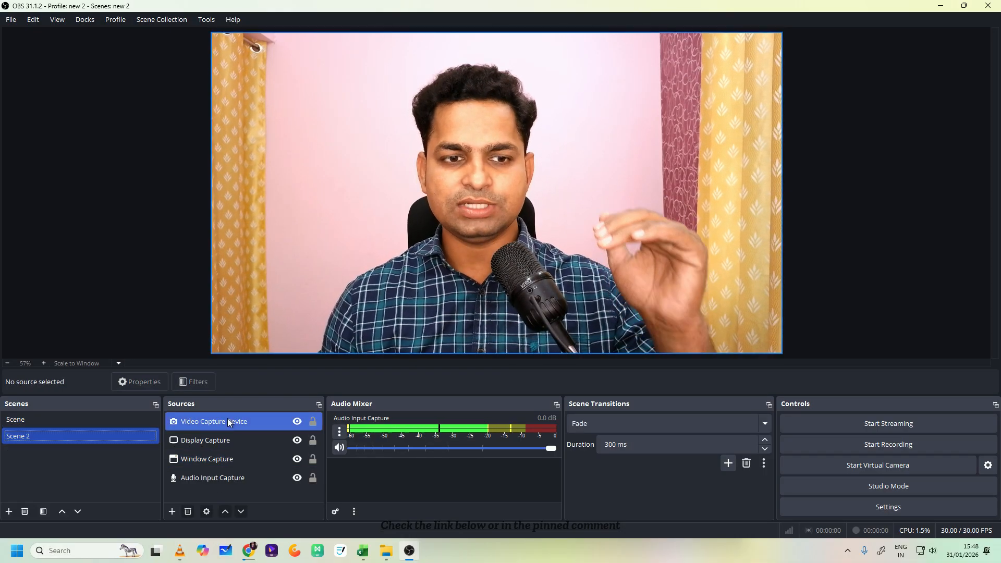
left_click(229, 448)
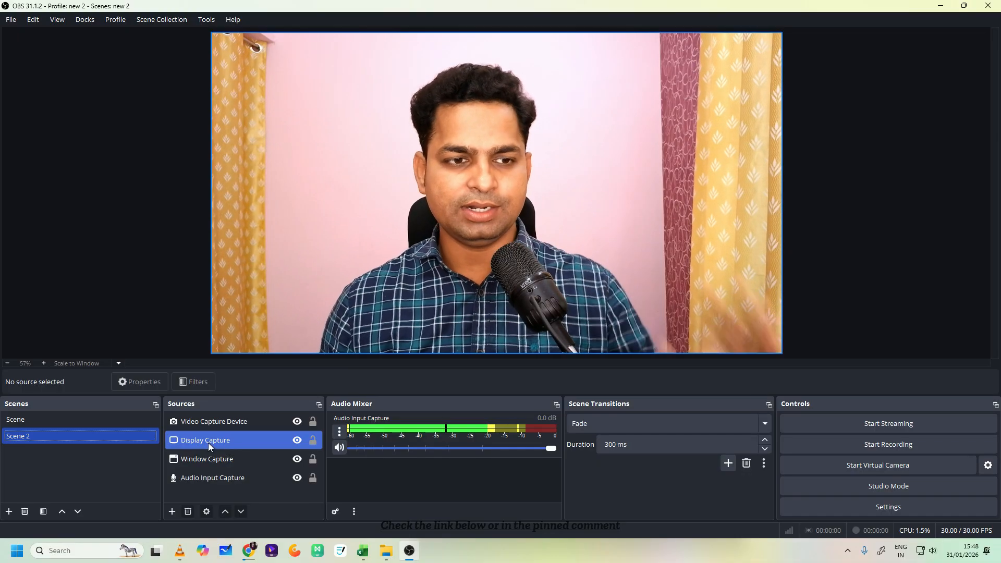
left_click(67, 415)
left_click(72, 436)
- Shrink the webcam source into the canvas's lower-right corner, about 817 px from the left edge and 459 px from the top, and crop both sides
left_click(340, 229)
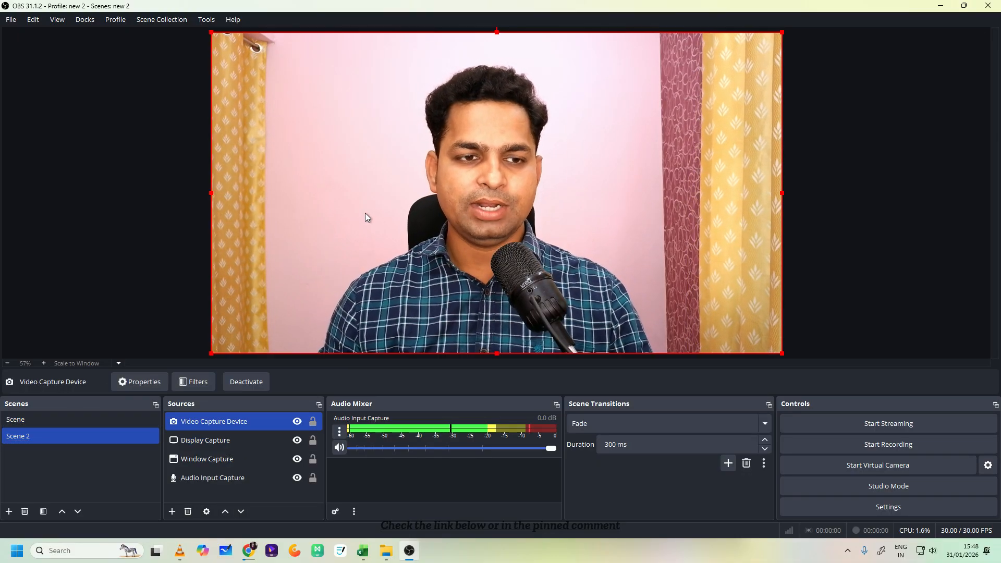
mouse_move(384, 182)
left_mouse_down()
mouse_move(496, 217)
mouse_move(646, 288)
mouse_move(442, 211)
mouse_move(393, 203)
mouse_move(397, 183)
mouse_move(383, 178)
left_mouse_up()
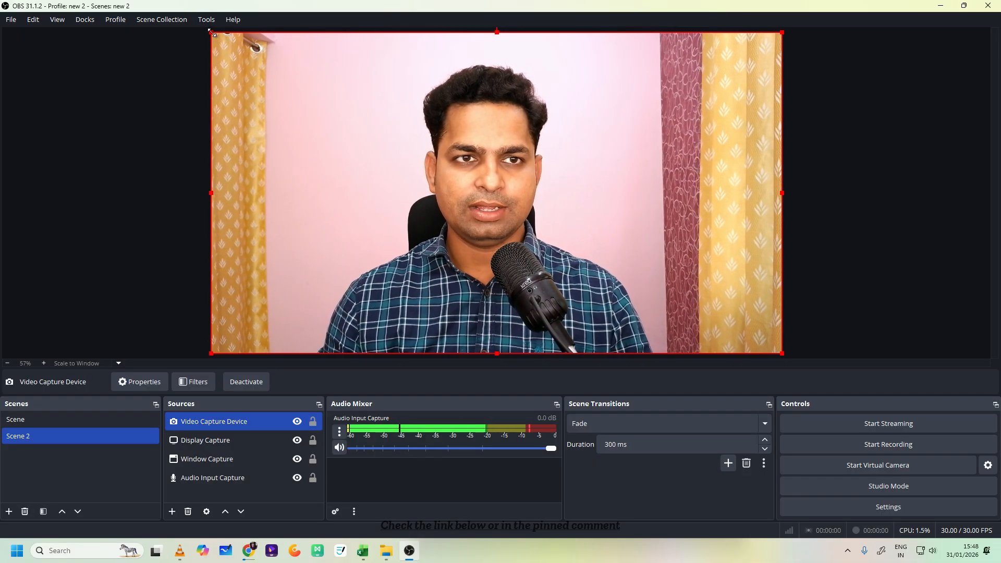
left_click_drag(214, 33, 455, 171)
mouse_move(529, 229)
left_mouse_down()
mouse_move(476, 170)
mouse_move(549, 214)
mouse_move(537, 234)
left_mouse_up()
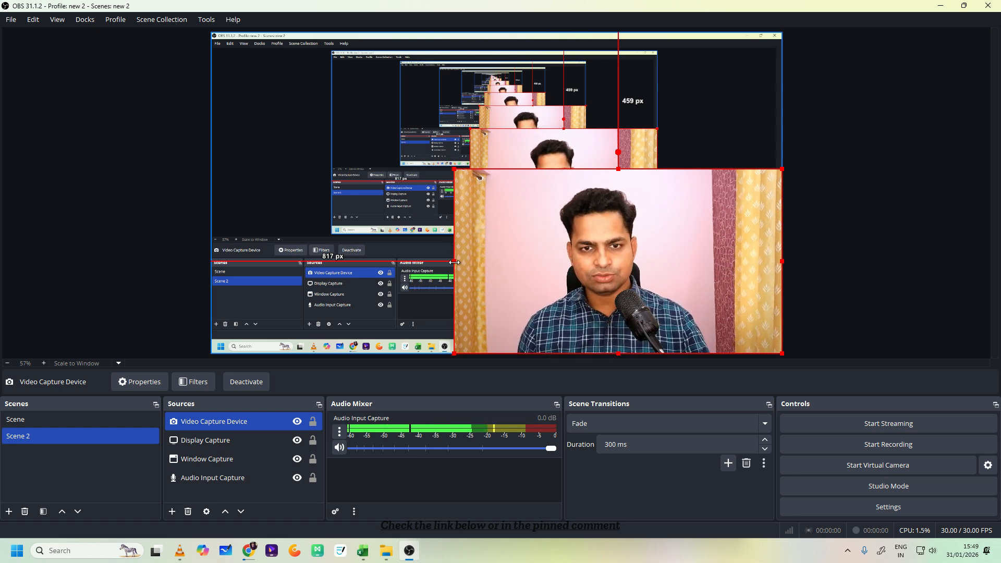
left_click_drag(455, 262, 596, 284, "alt")
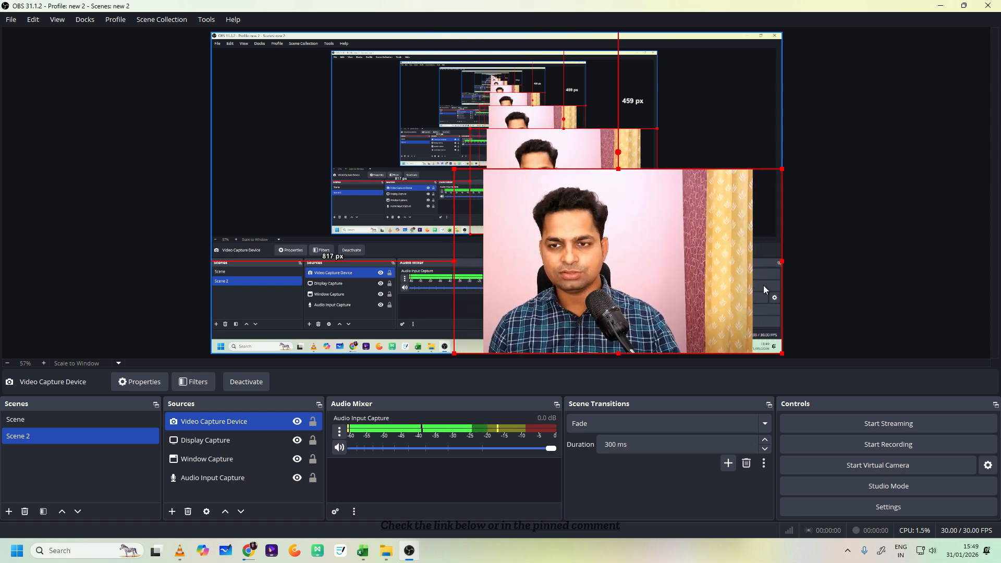
left_click_drag(783, 260, 596, 271, "alt")
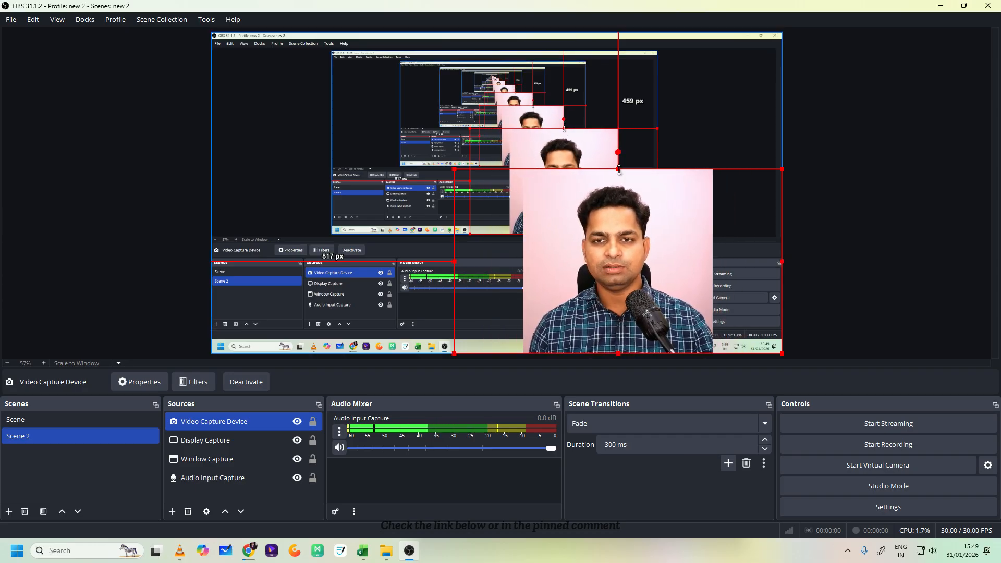
left_click(582, 173)
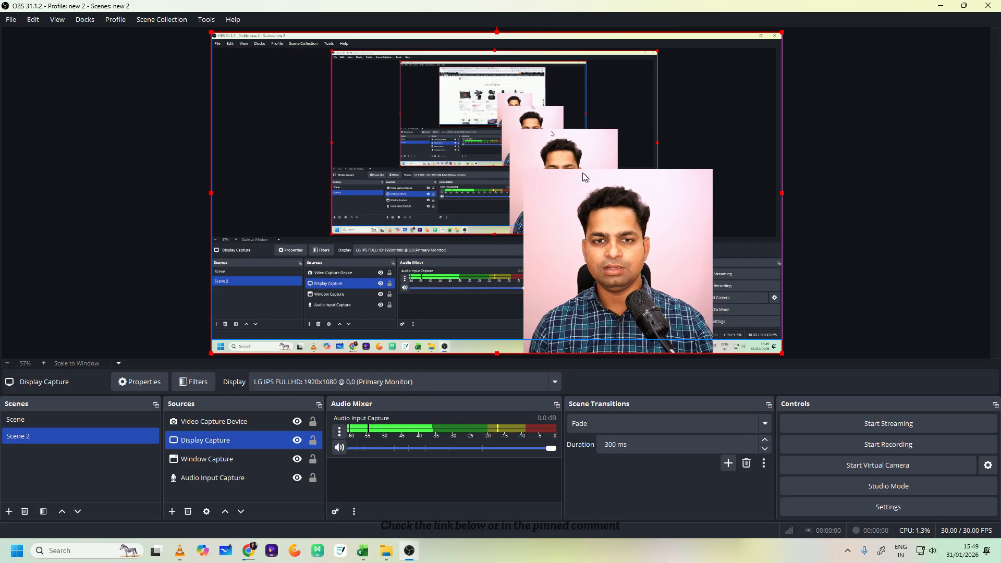
left_click(603, 255)
left_click_drag(657, 258, 650, 258)
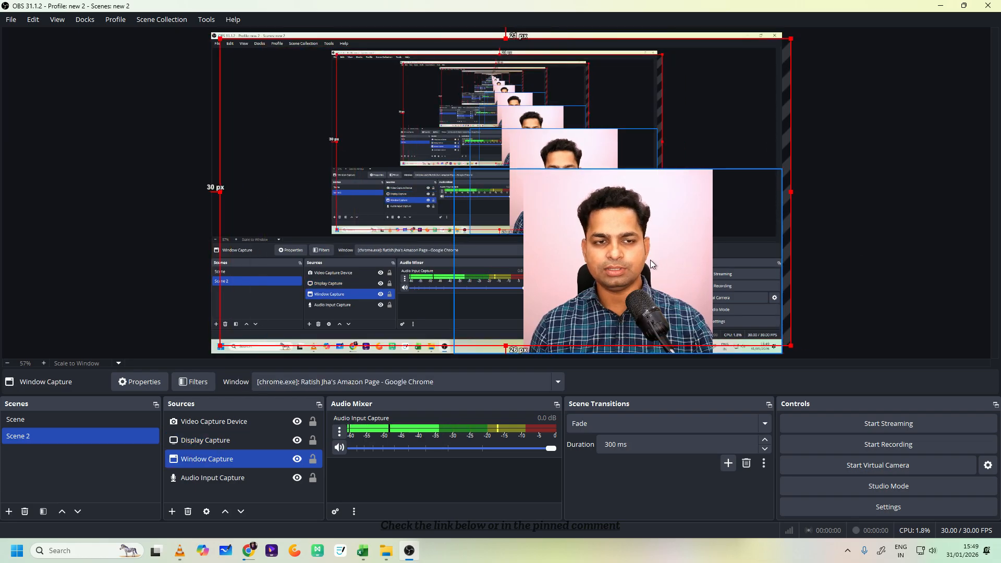
key("ctrl+z")
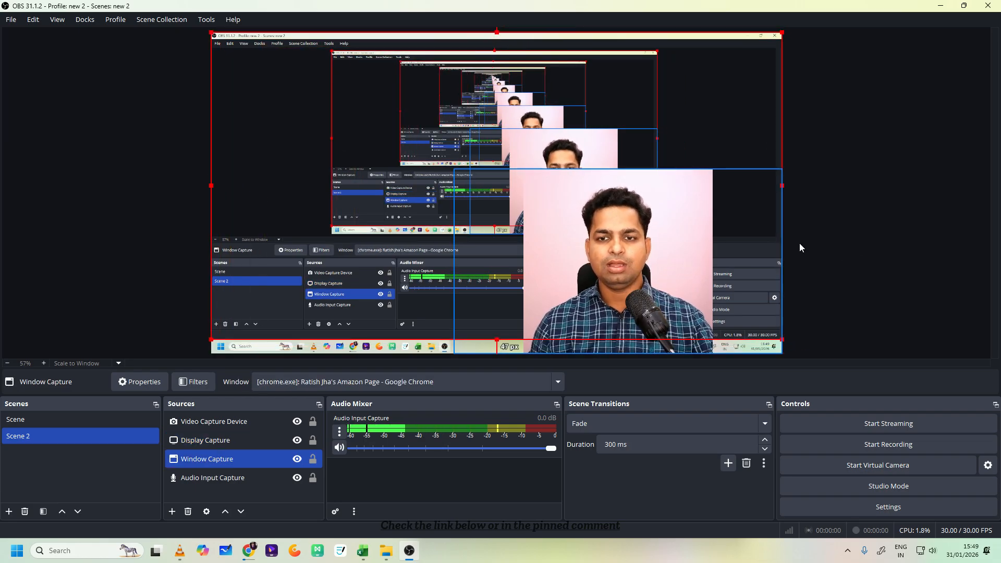
- Shrink the cropped webcam source further and place it near the canvas's lower-right corner, about 1253 px from the left edge and 611 px from the top
left_click(236, 421)
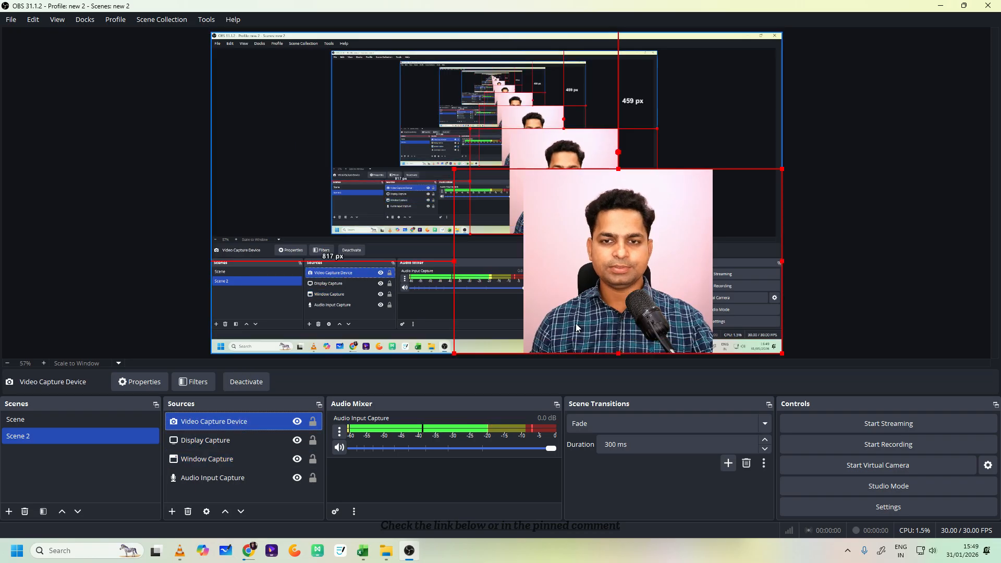
left_click_drag(621, 292, 688, 307)
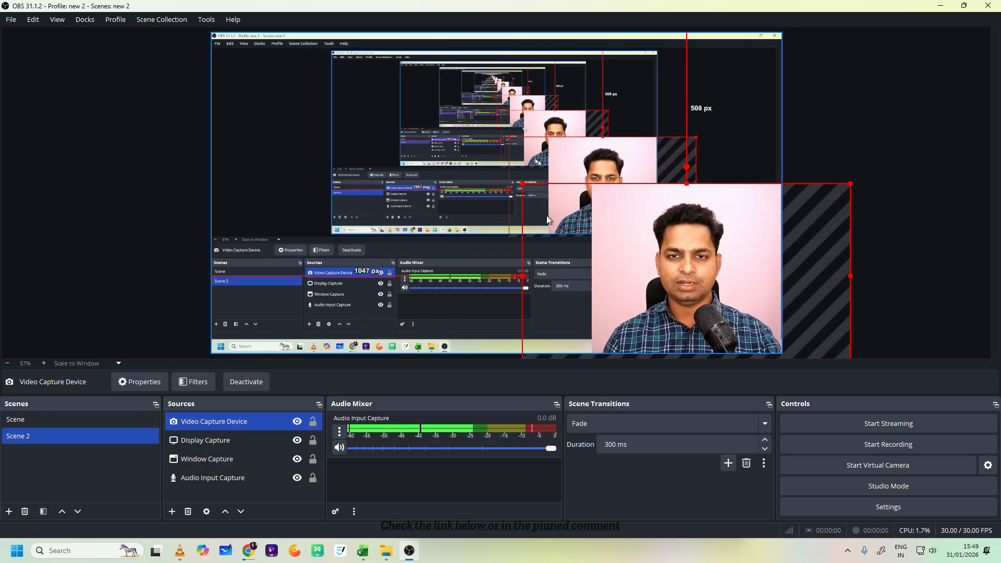
left_click_drag(521, 183, 600, 234)
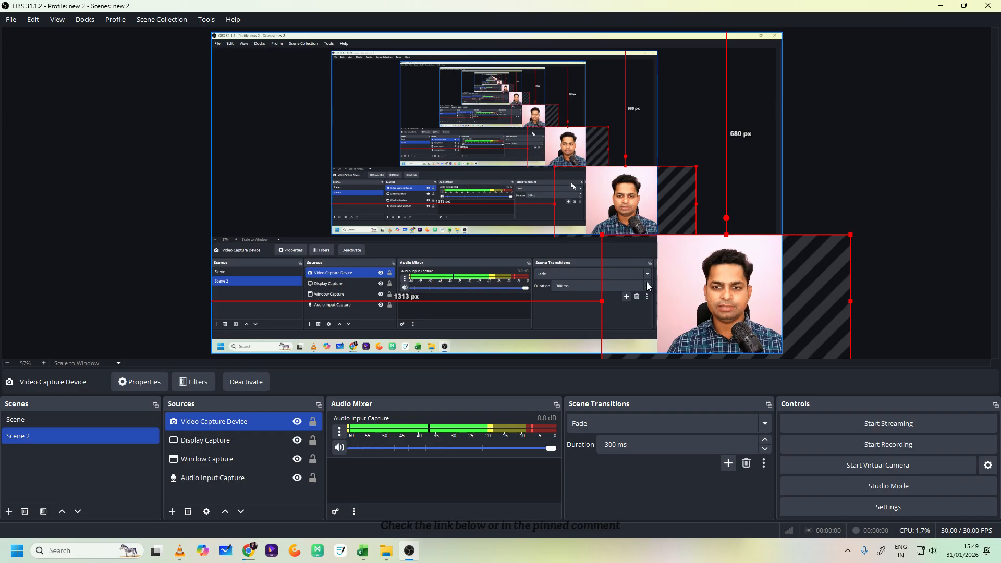
left_click_drag(724, 318, 705, 296)
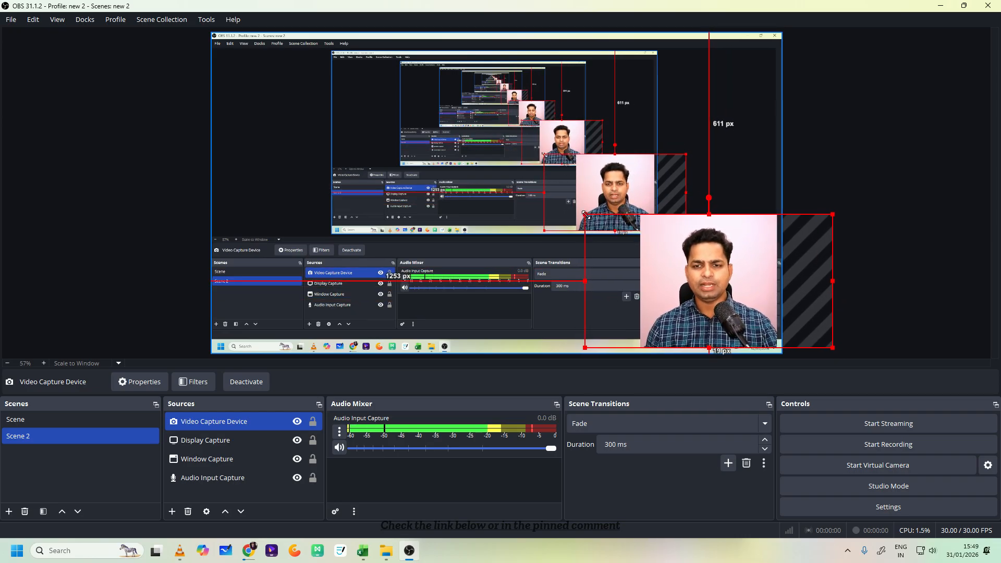
- Shrink the webcam overlay further in the canvas's lower-right corner, and move it to about 1245 px from the left edge and 593 px from the top
left_click_drag(586, 215, 621, 234)
mouse_move(725, 283)
left_mouse_down()
mouse_move(702, 279)
mouse_move(720, 288)
left_mouse_up()
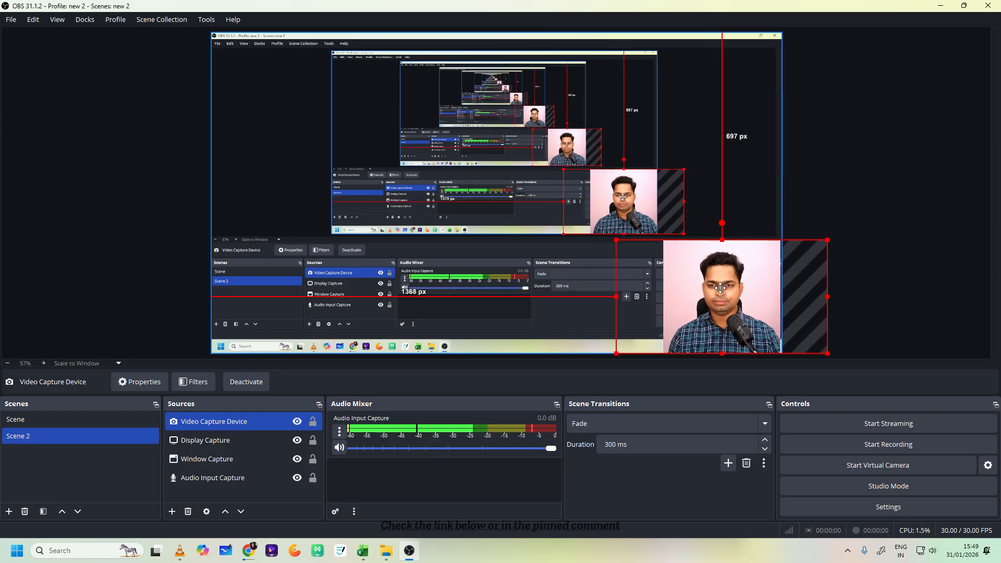
left_click(875, 270)
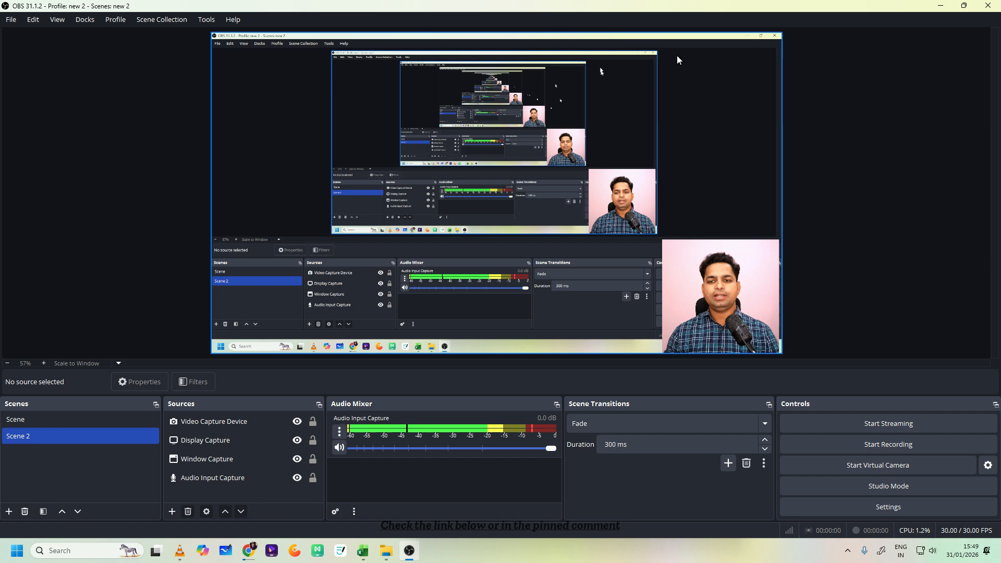
left_click_drag(733, 283, 688, 251)
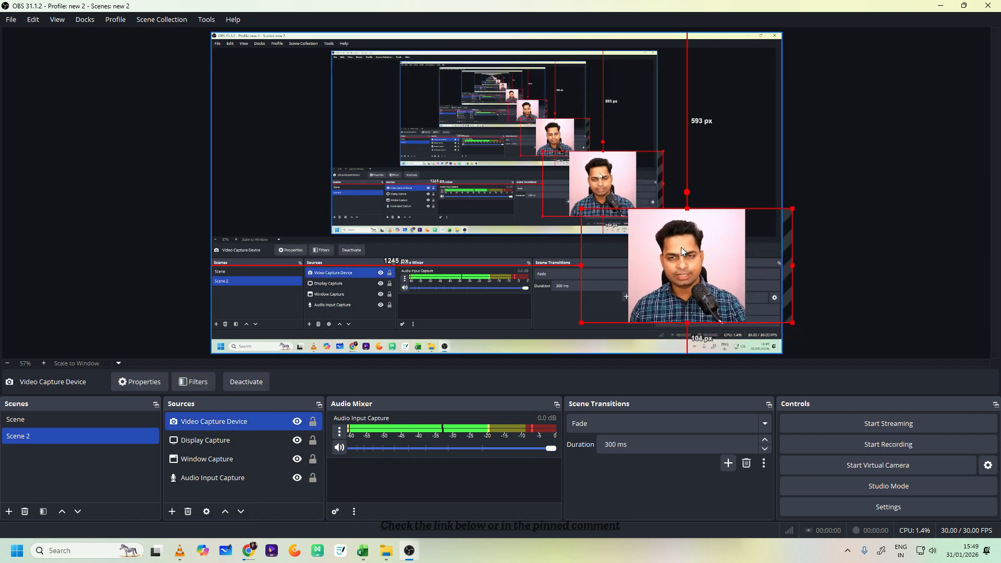
- Undo the recent webcam resizing, and shift the cropped webcam against the canvas's right edge, about 1034 px from the left edge
key("ctrl+z")
key("ctrl+z")
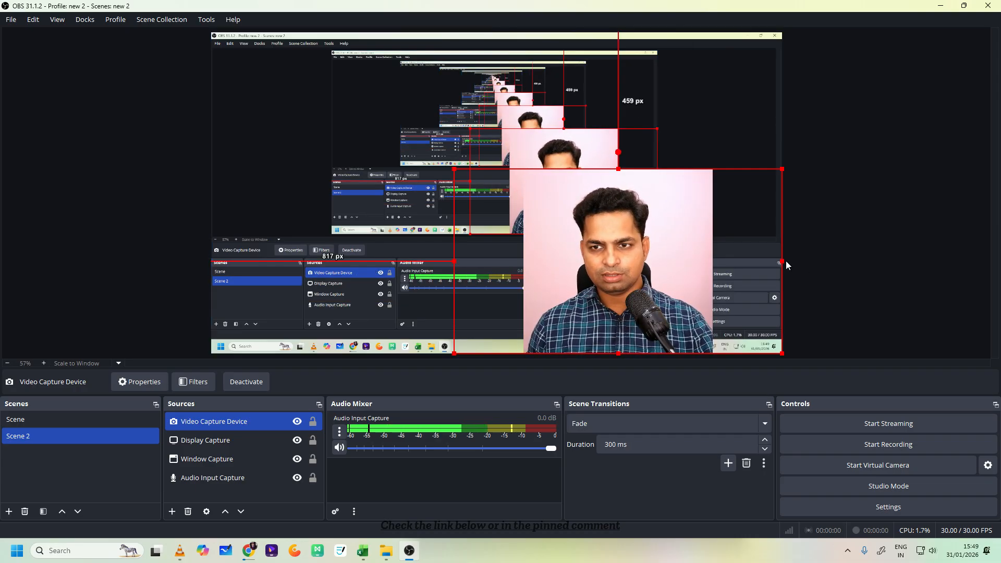
mouse_move(784, 261)
left_mouse_down()
mouse_move(807, 266)
mouse_move(728, 251)
mouse_move(785, 259)
left_mouse_up()
left_click_drag(660, 261, 707, 262)
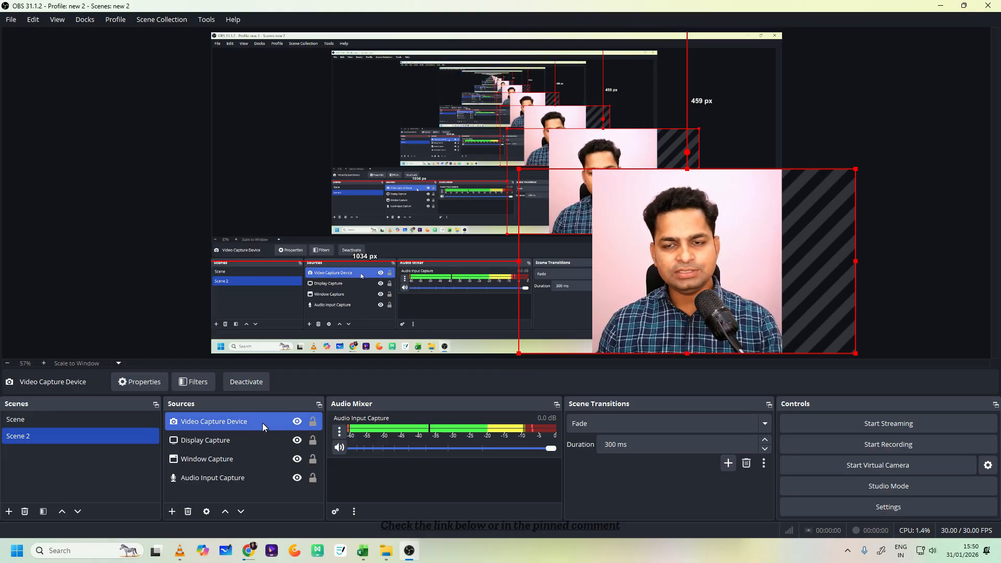
- Hide the webcam source in Scene 2 and switch to the Source Clone plugin page in Chrome
left_click(296, 422)
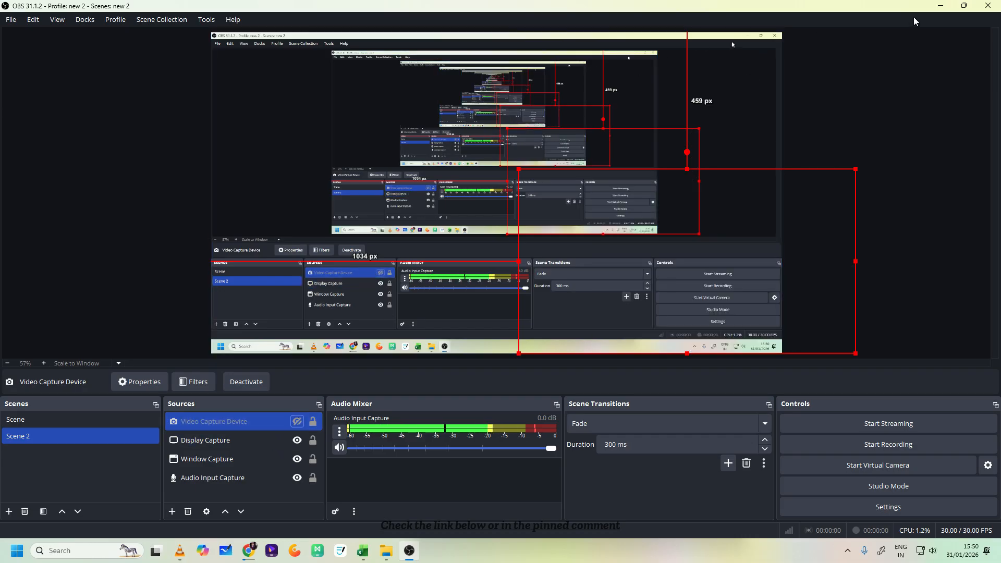
left_click(940, 7)
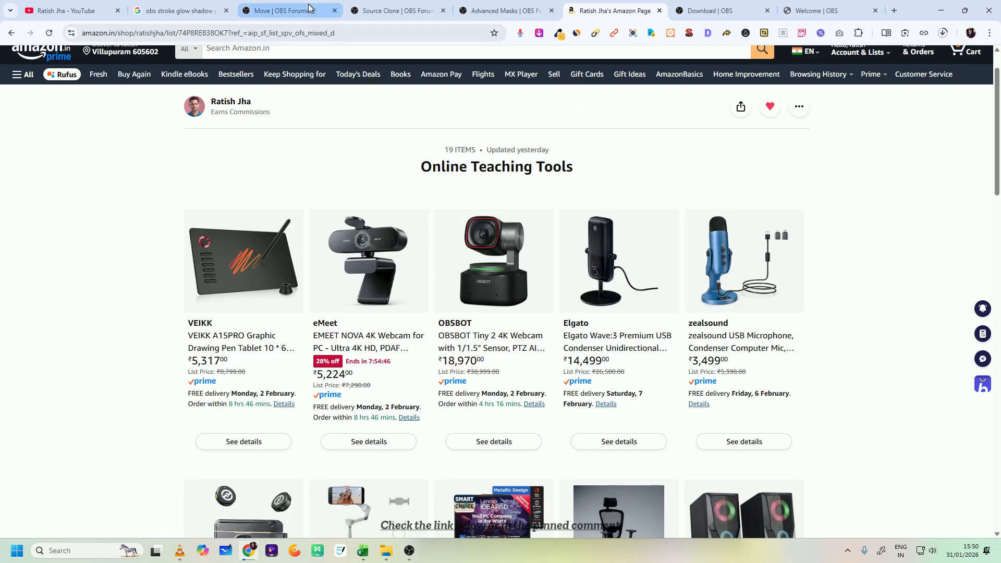
left_click(385, 11)
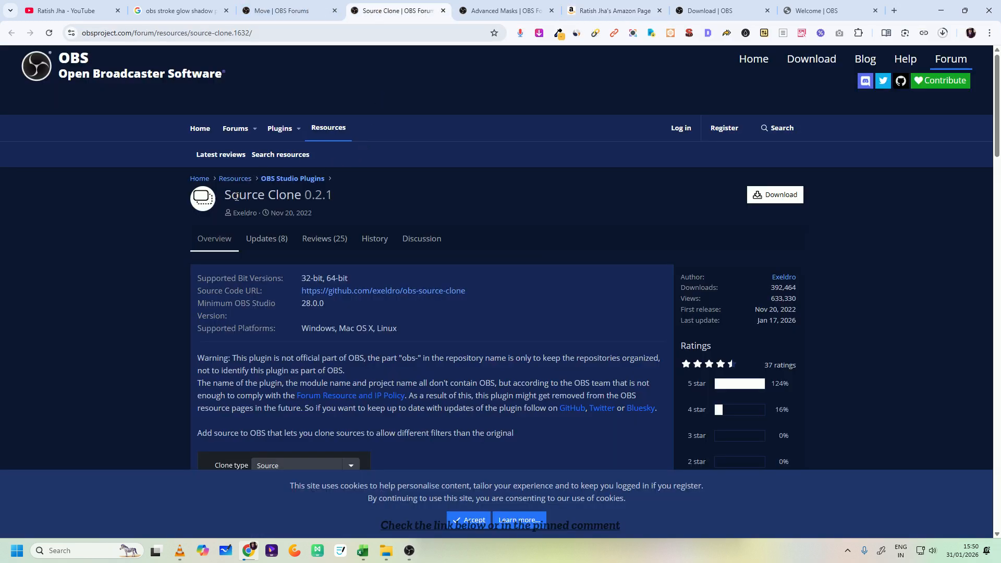
- Look over the Source Clone, Move and Advanced Masks plugin pages on the OBS forum
left_click_drag(236, 196, 378, 201)
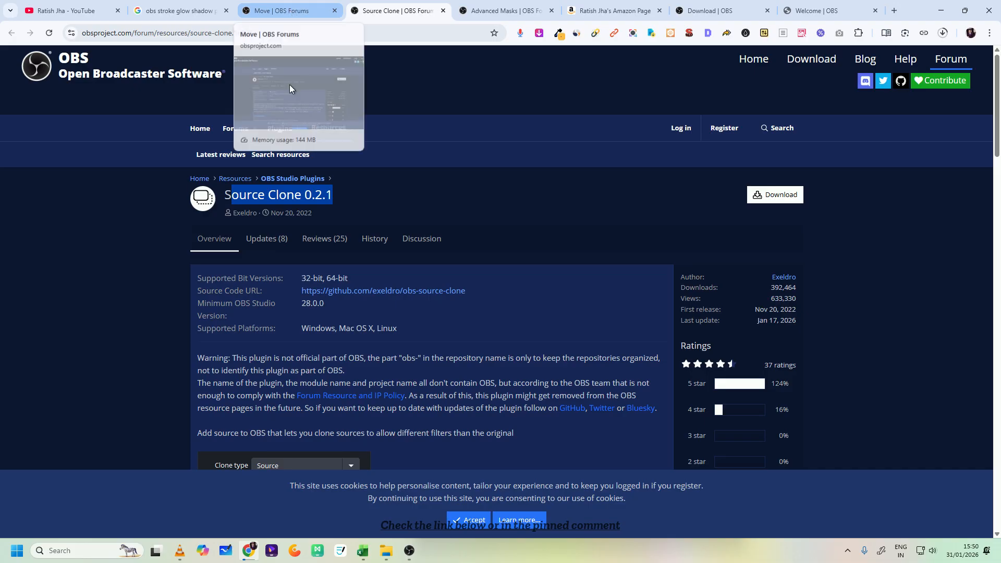
left_click(359, 206)
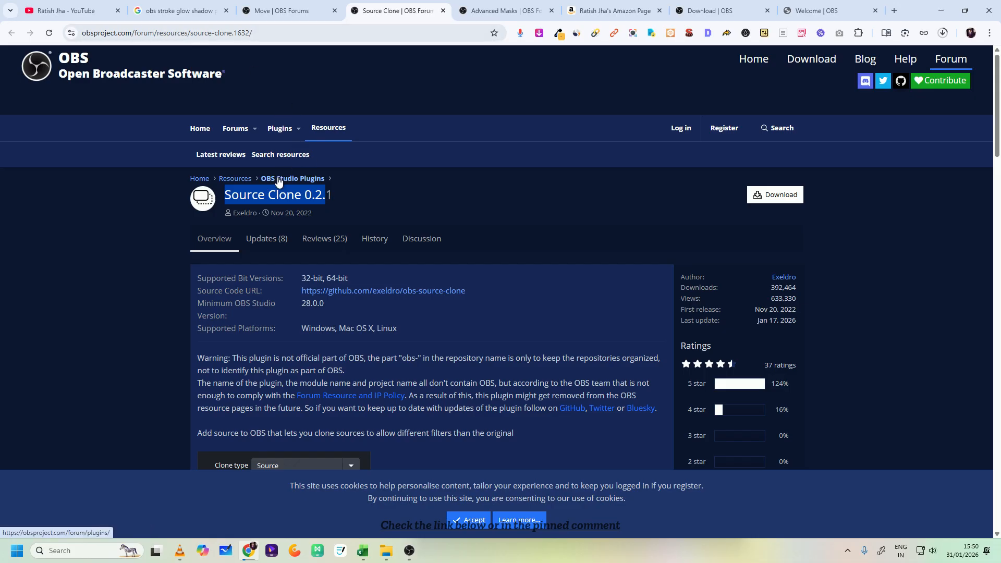
left_click(288, 12)
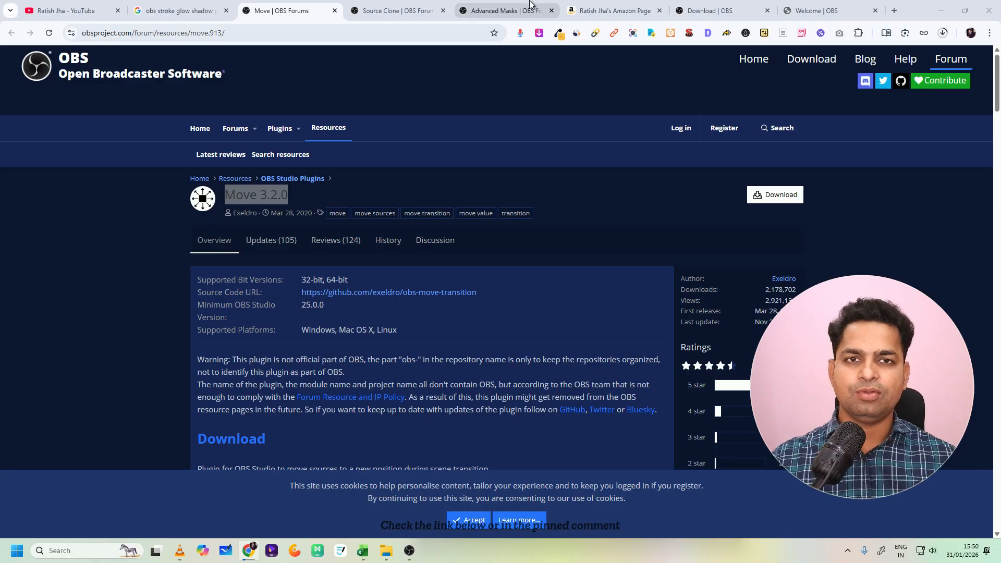
left_click(514, 10)
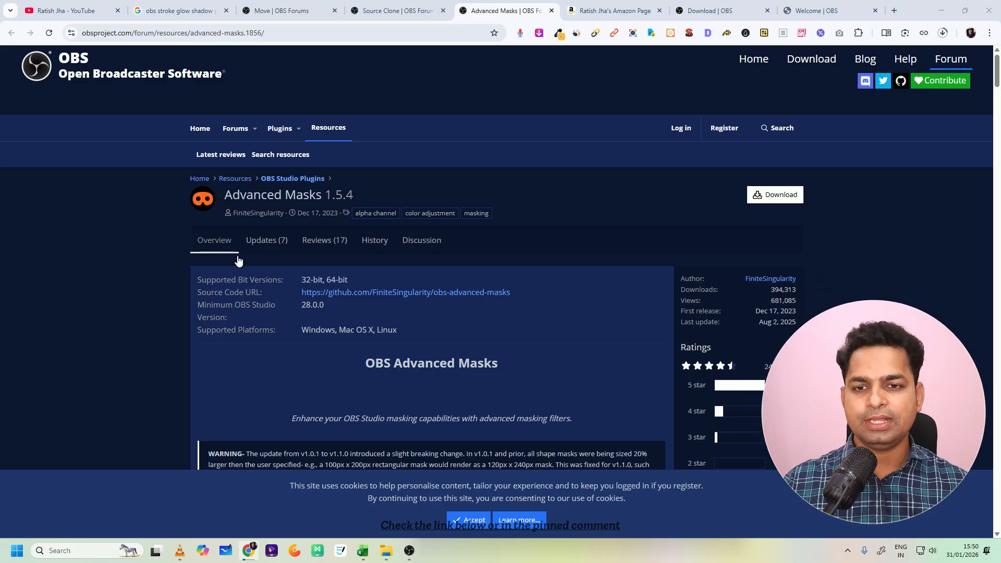
- Compare the available Source Clone plugin files and download source-clone-0.2.1-windows-installer.zip
left_click(395, 10)
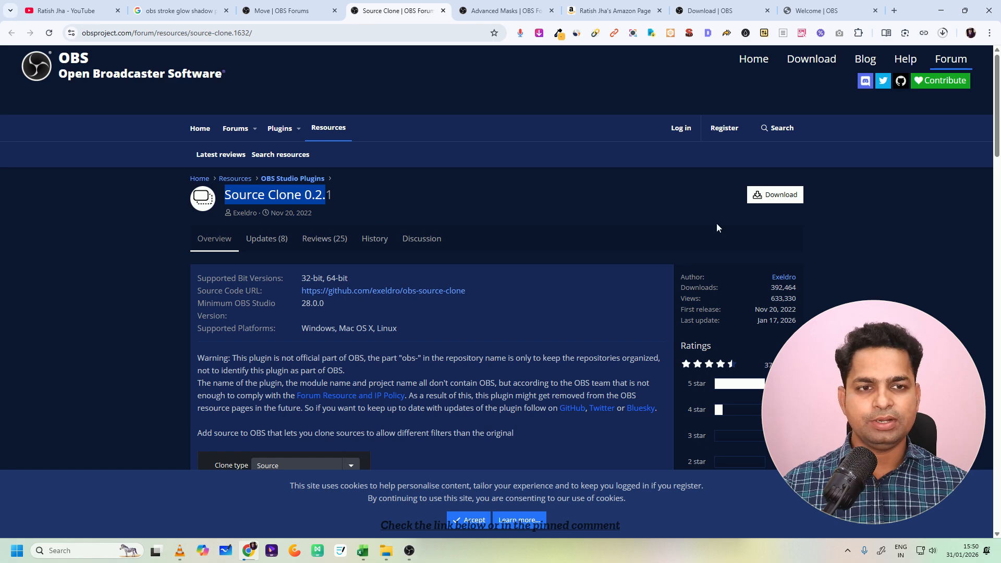
left_click(778, 194)
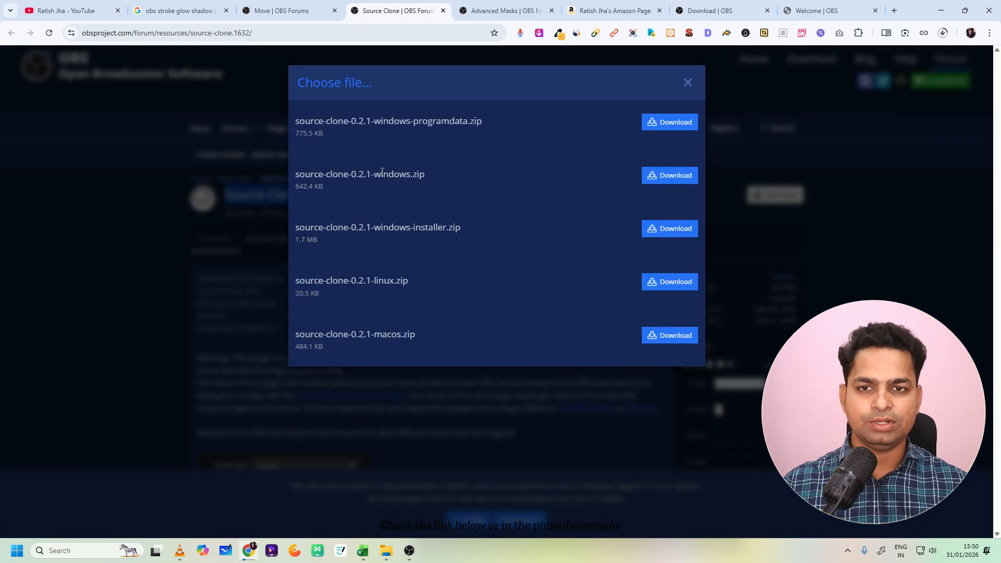
left_click_drag(402, 180, 434, 180)
left_click_drag(374, 227, 449, 230)
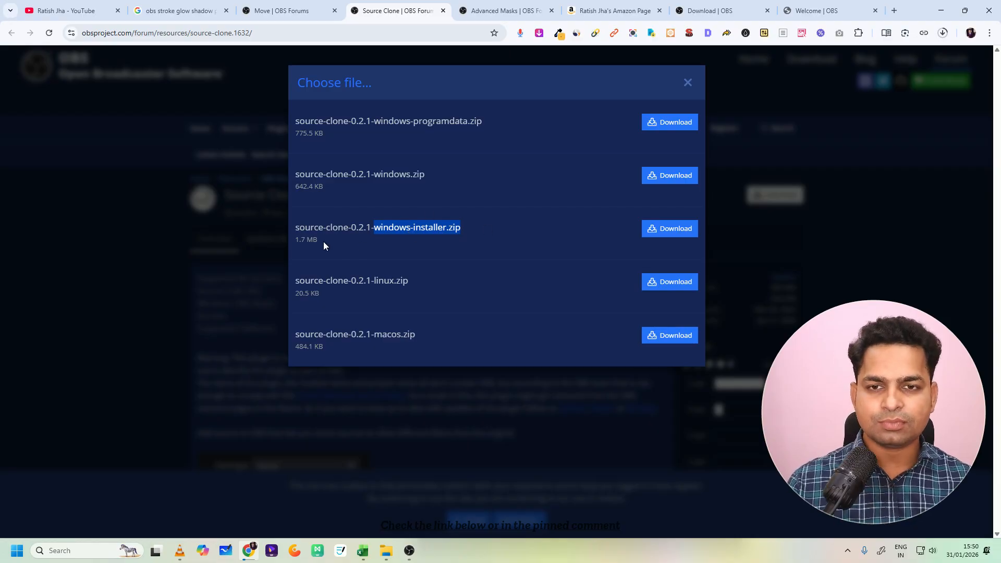
left_click(543, 193)
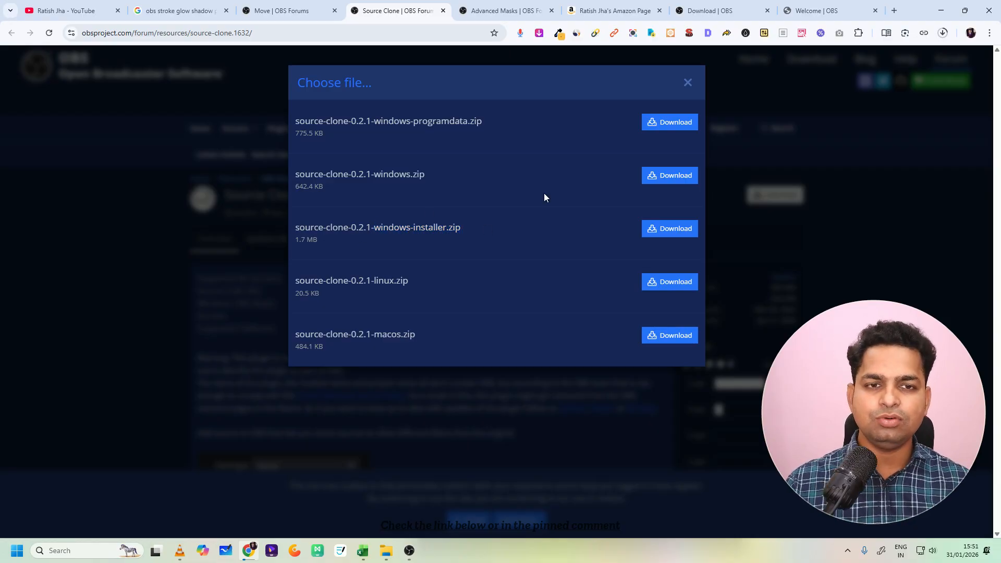
left_click(688, 83)
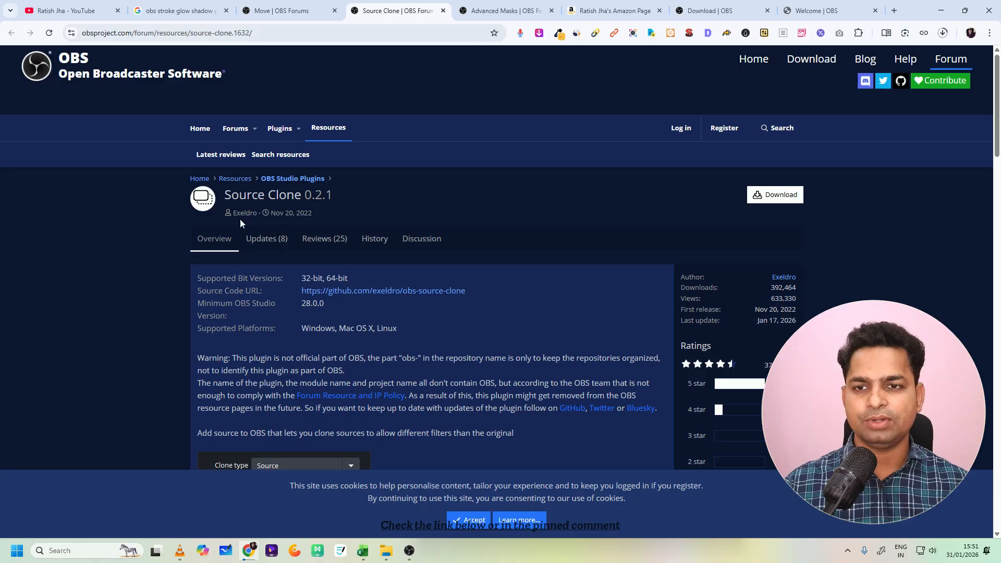
left_click(775, 194)
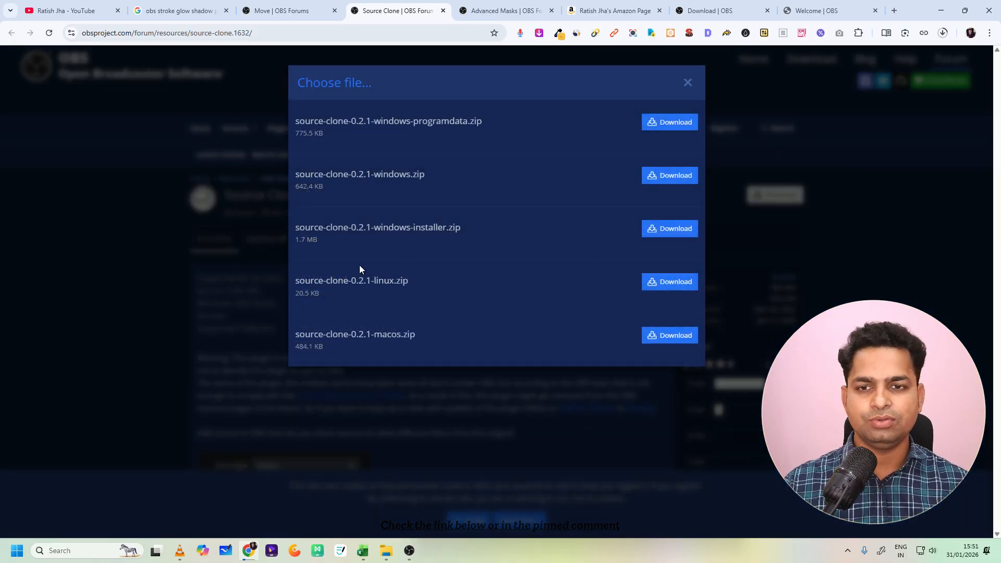
left_click(667, 230)
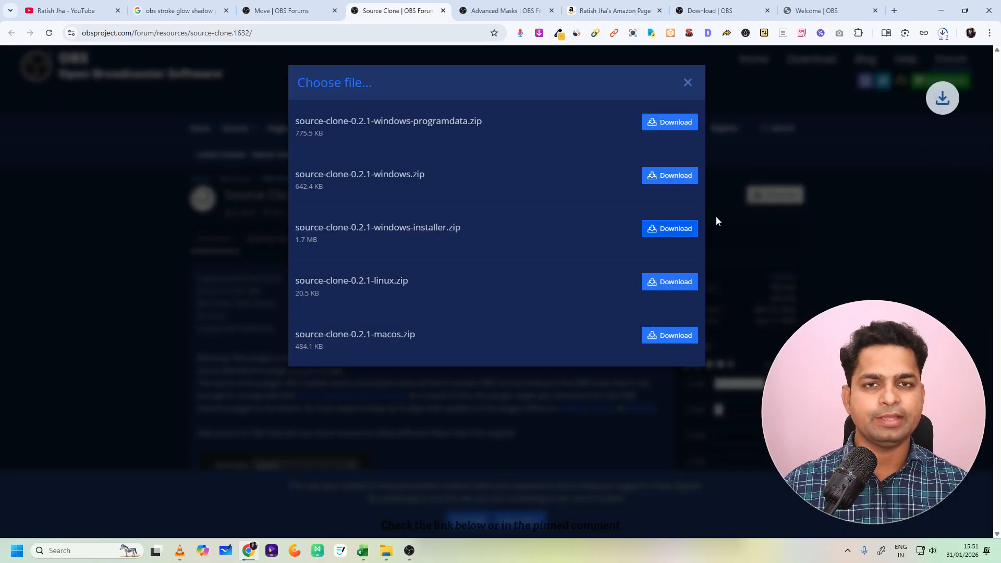
- Locate the downloaded source-clone-0.2.1-windows-installer.zip in the Downloads folder from the browser's recent downloads
left_click(943, 33)
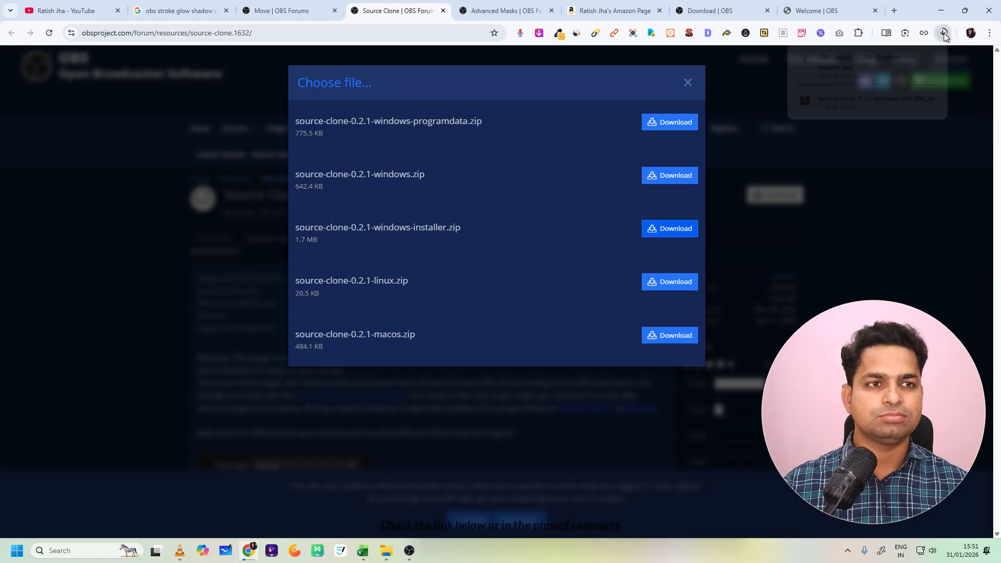
left_click(943, 32)
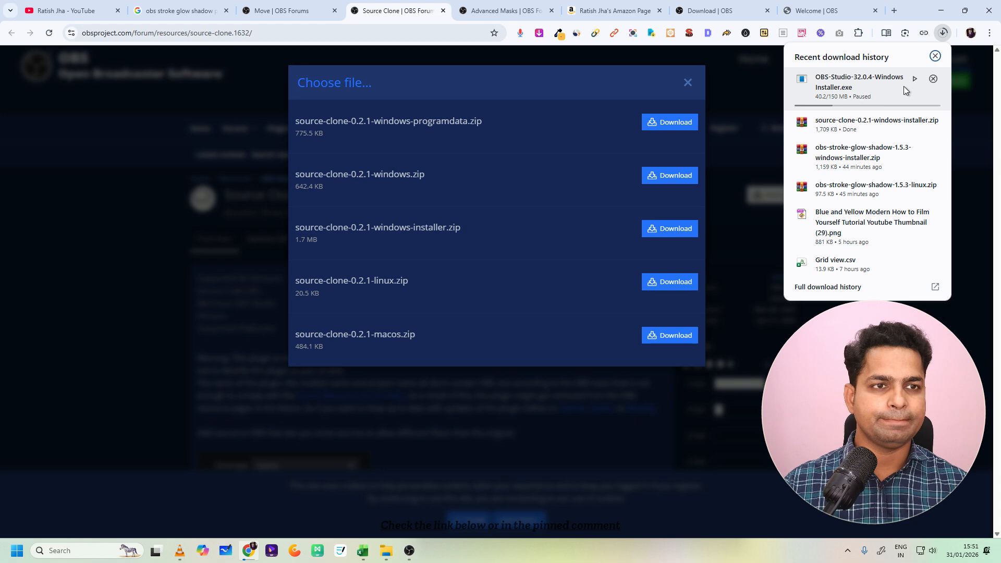
left_click(912, 123)
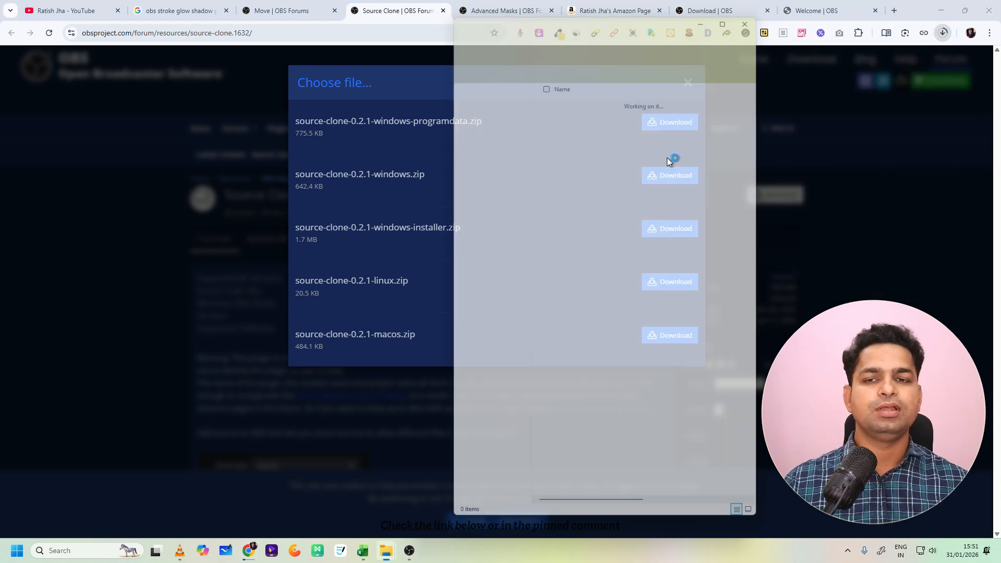
- Extract the Source Clone installer archive with WinRAR into its own folder named source-clone-0.2.1-windows-installer
right_click(590, 211)
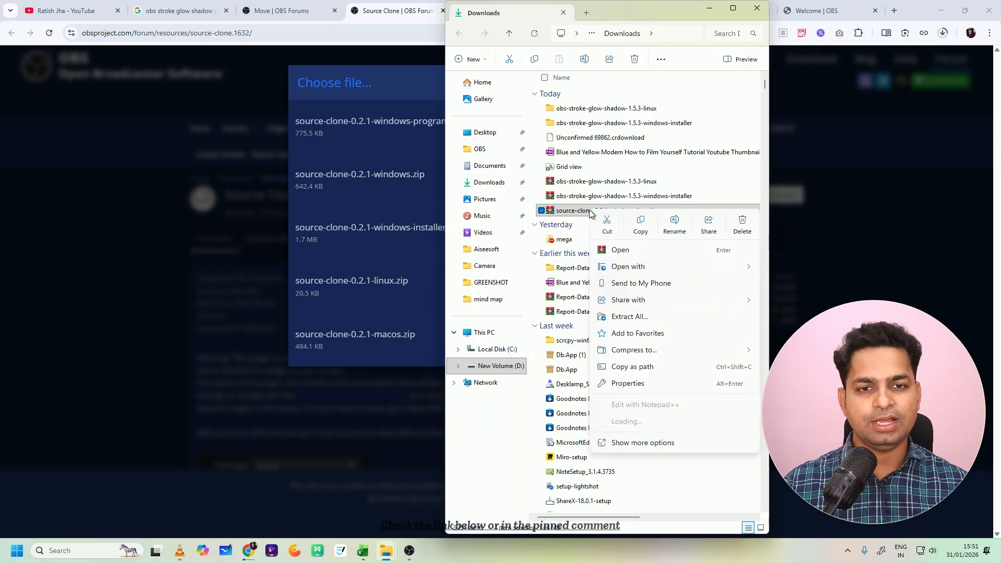
mouse_move(643, 423)
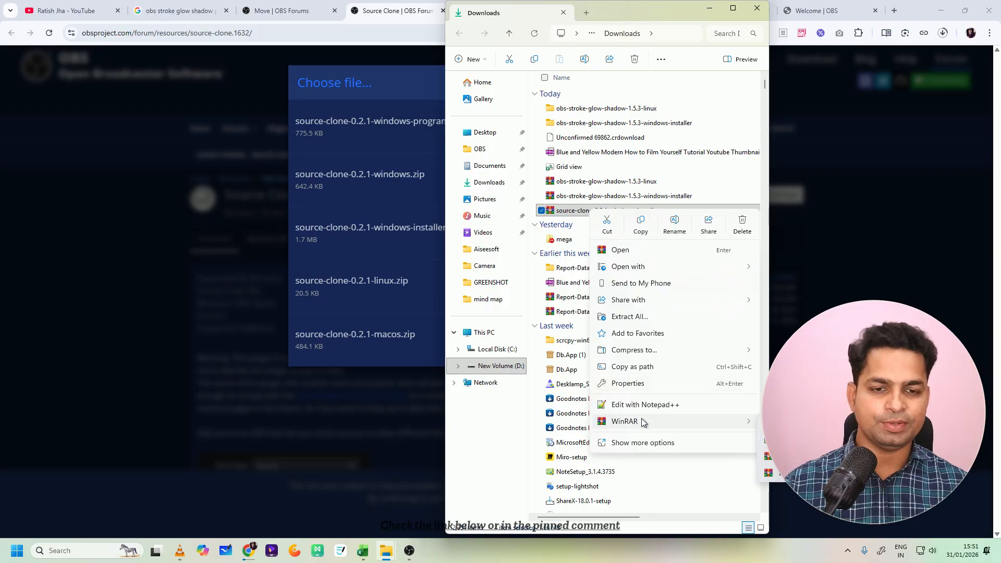
left_click(813, 473)
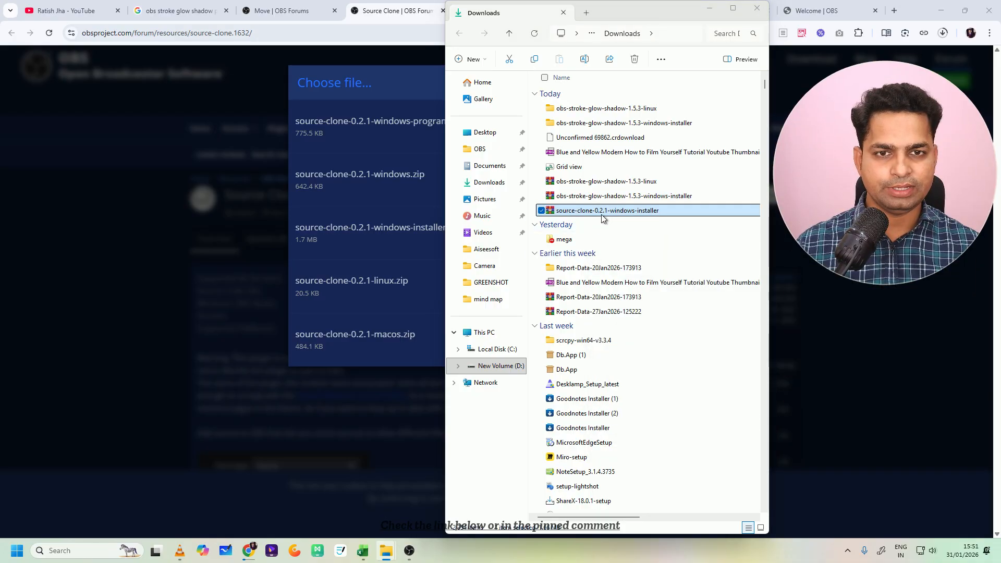
right_click(602, 217)
mouse_move(677, 424)
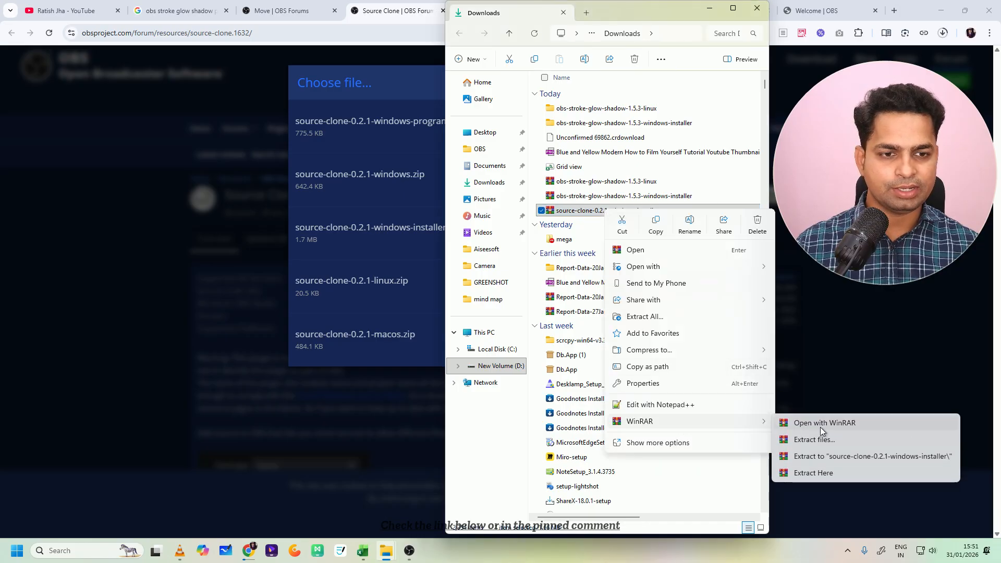
left_click(817, 455)
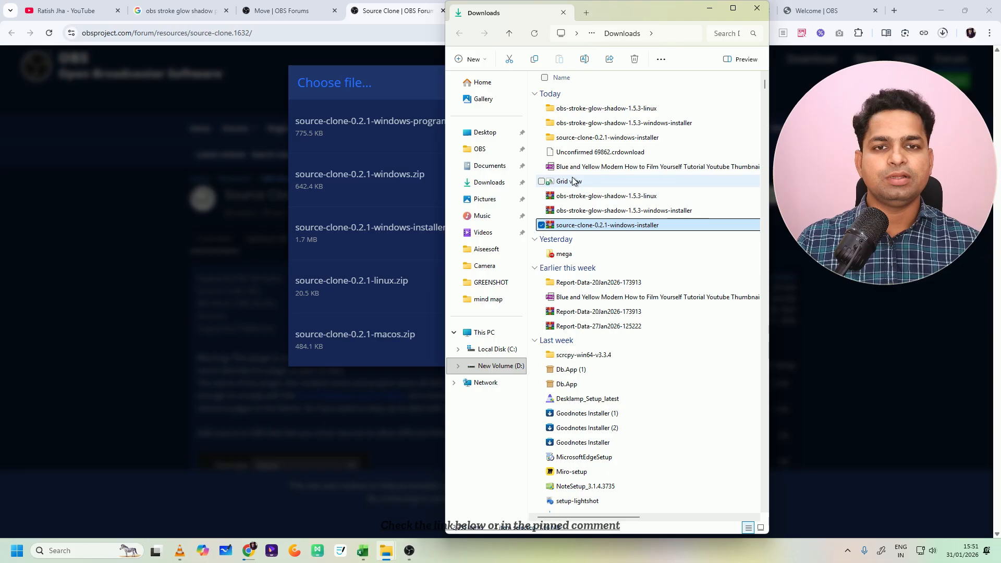
- Open the extracted Source Clone folder, check the actions available for the installer, and close the File Explorer window
left_click(598, 134)
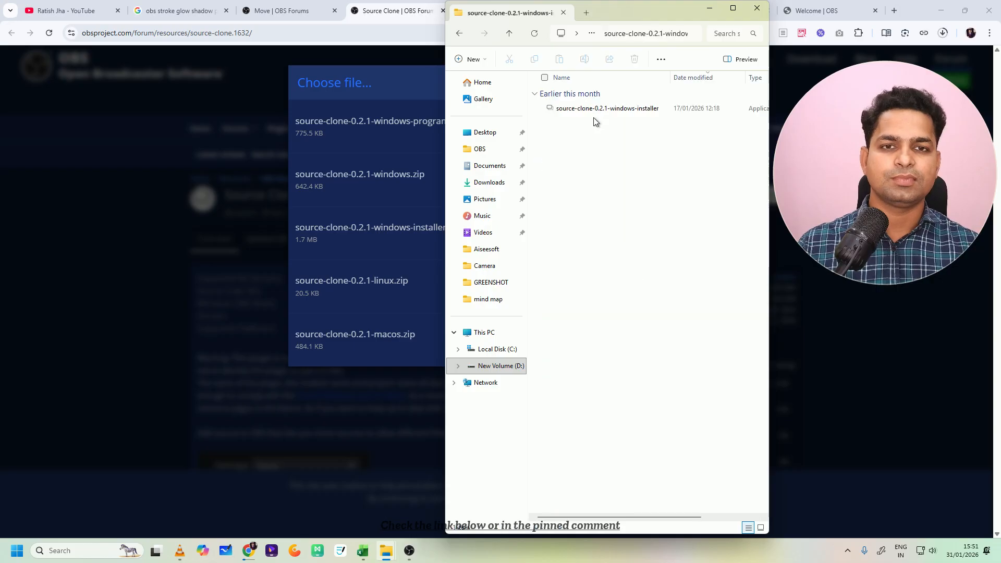
right_click(598, 110)
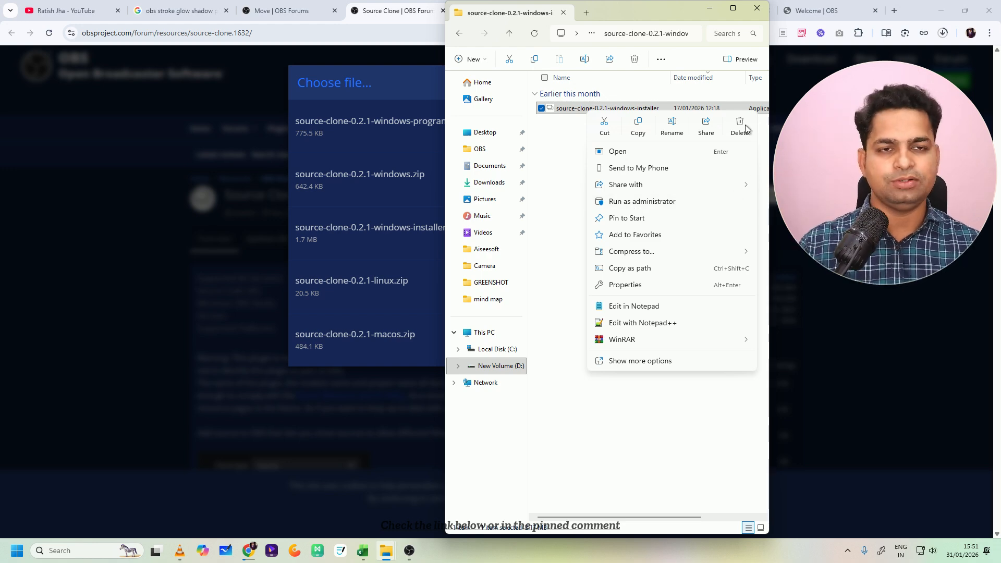
left_click(759, 11)
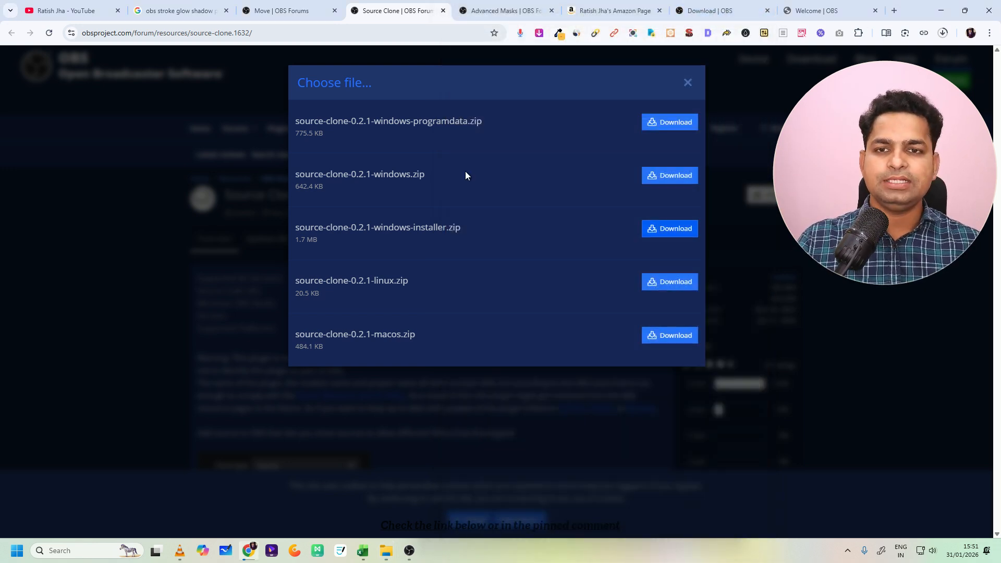
- Revisit the Move and Advanced Masks plugin pages, ending on the Move page
left_click(338, 17)
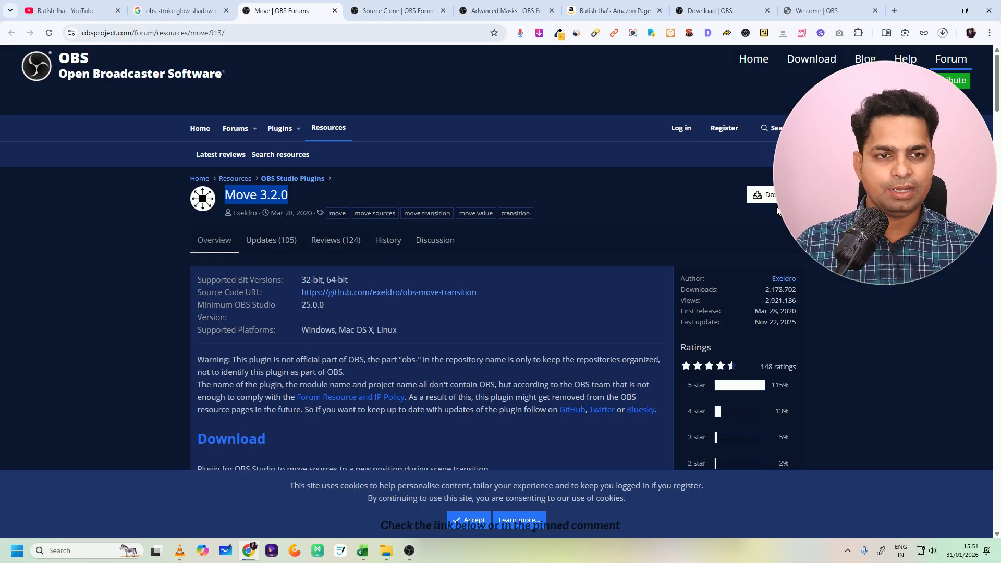
left_click(502, 11)
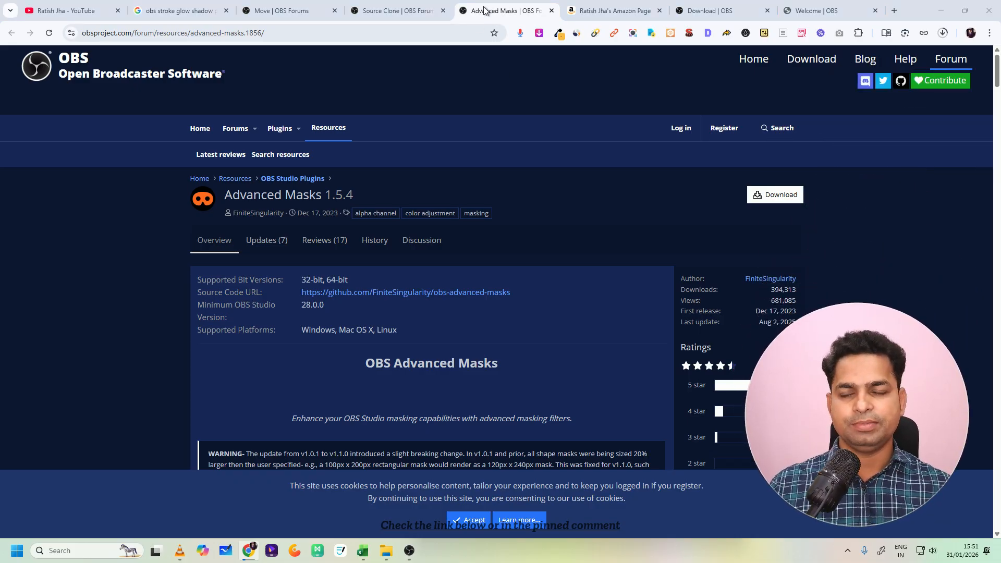
left_click(327, 12)
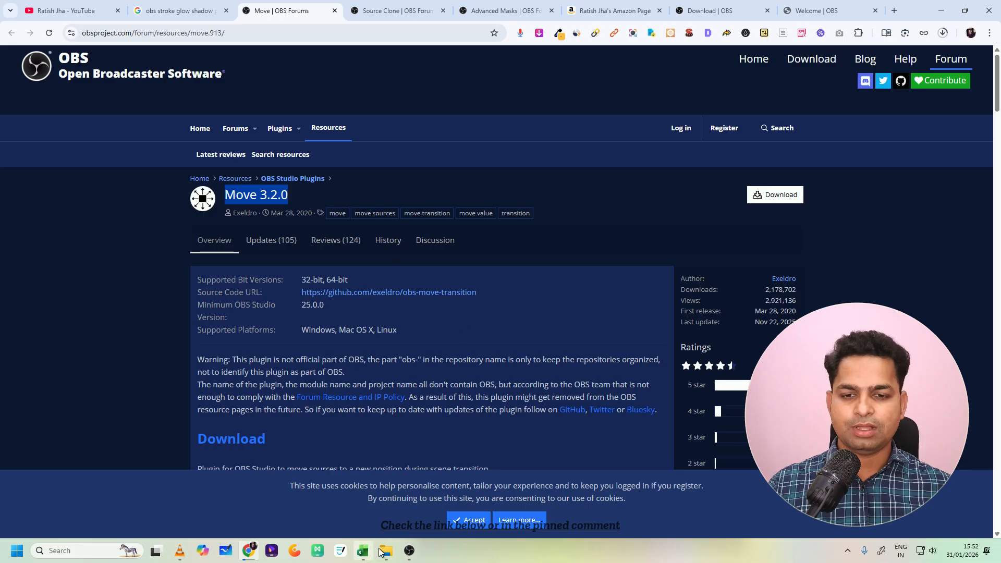
- Switch back to OBS Studio and make the hidden webcam source visible again in Scene 2
left_click(404, 552)
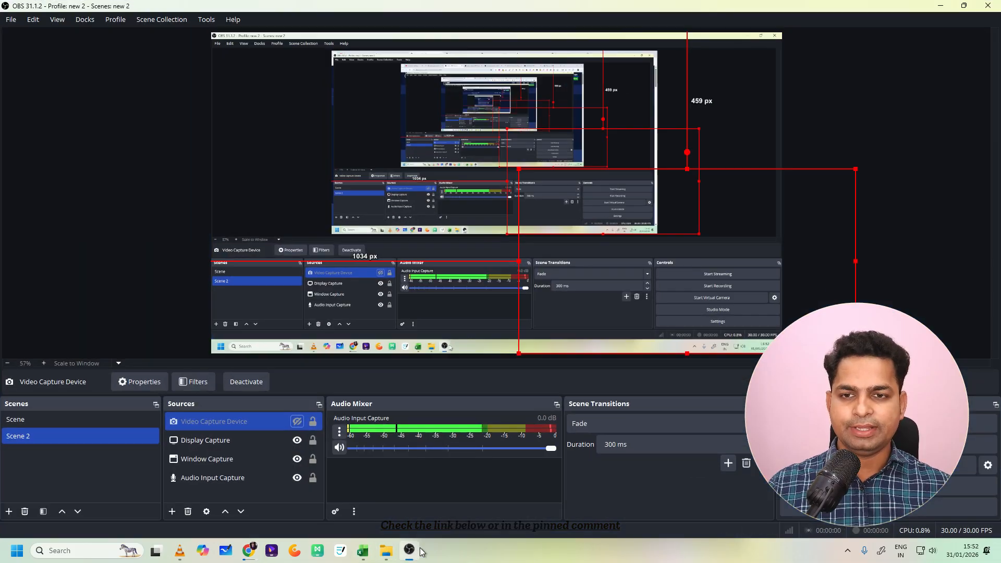
left_click(297, 422)
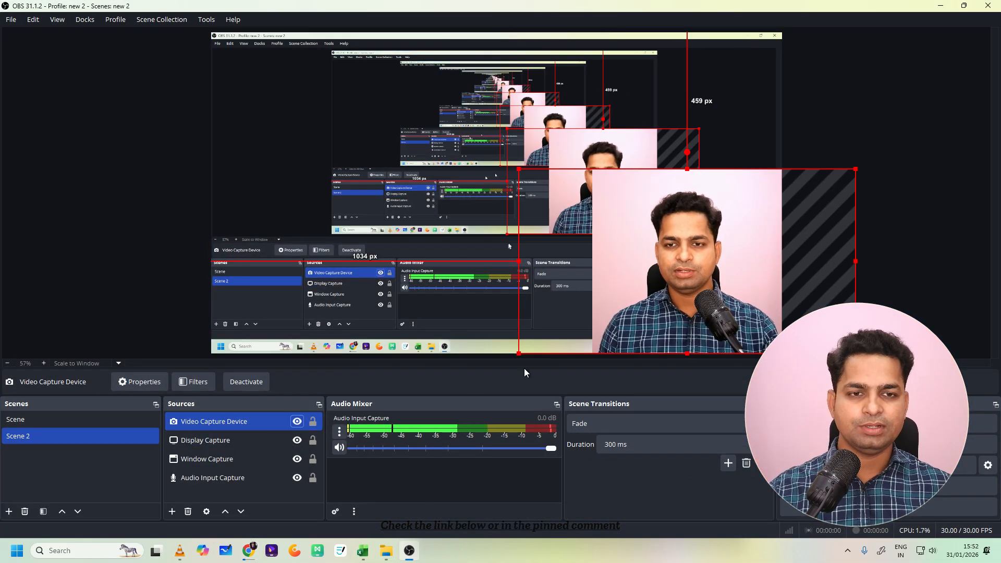
- Compare Scene with Scene 2 and shift the webcam overlay in Scene 2 to about 1025 px from the canvas's left edge
left_click(86, 425)
left_click(86, 425)
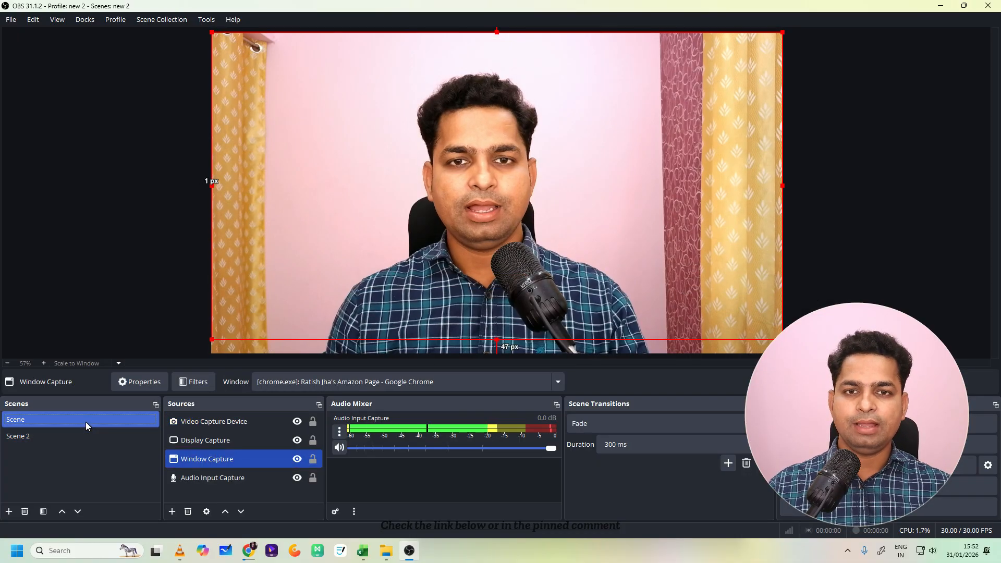
left_click(80, 431)
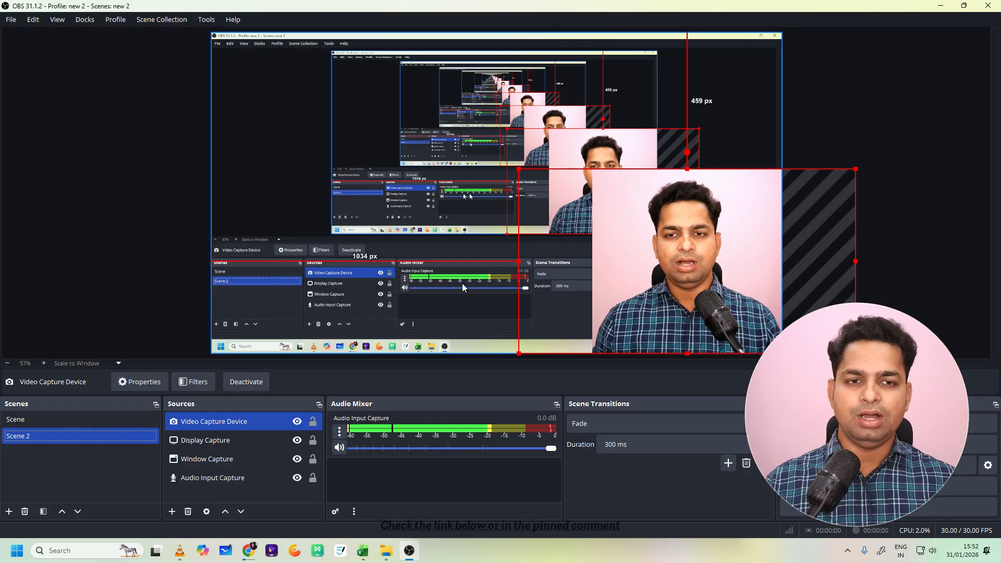
mouse_move(645, 265)
left_mouse_down()
mouse_move(634, 263)
mouse_move(643, 265)
left_mouse_up()
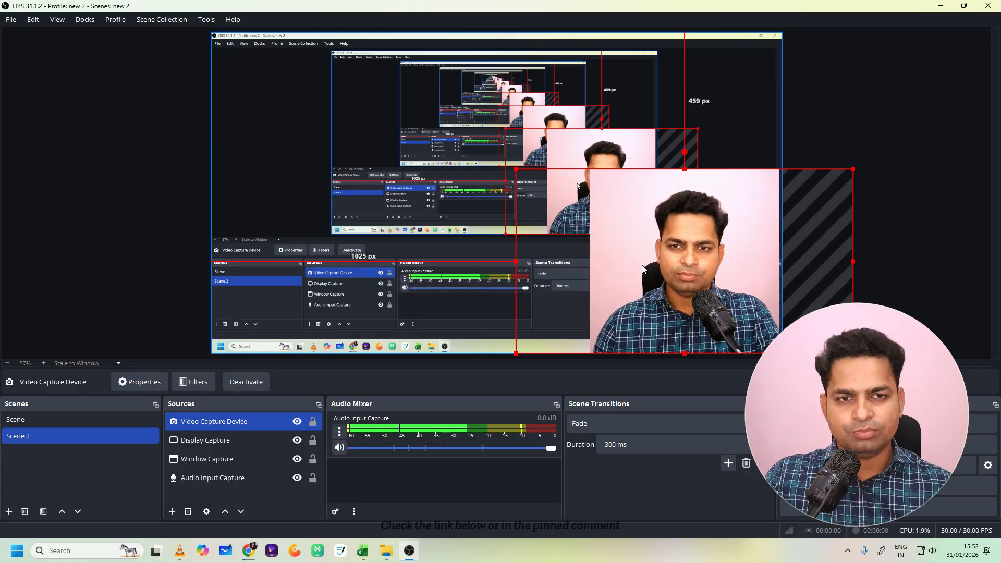
- Switch to Chrome to view the Advanced Masks plugin page and return to OBS Studio
left_click(940, 6)
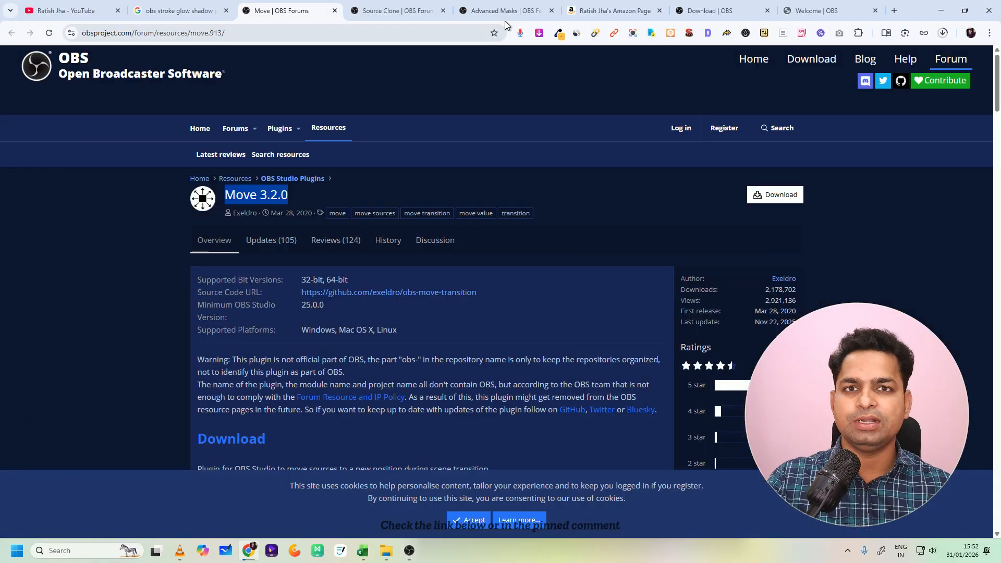
left_click(503, 10)
left_click(409, 548)
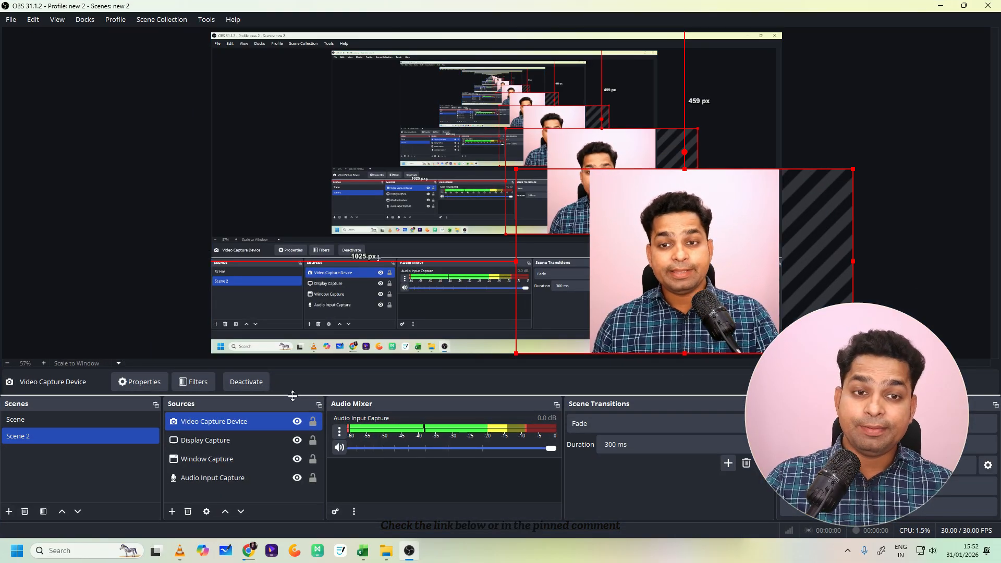
- Look at the filters of the Video Capture Device source in Scene 2 and close the filter window
left_click(230, 439, "ctrl")
left_click(235, 421)
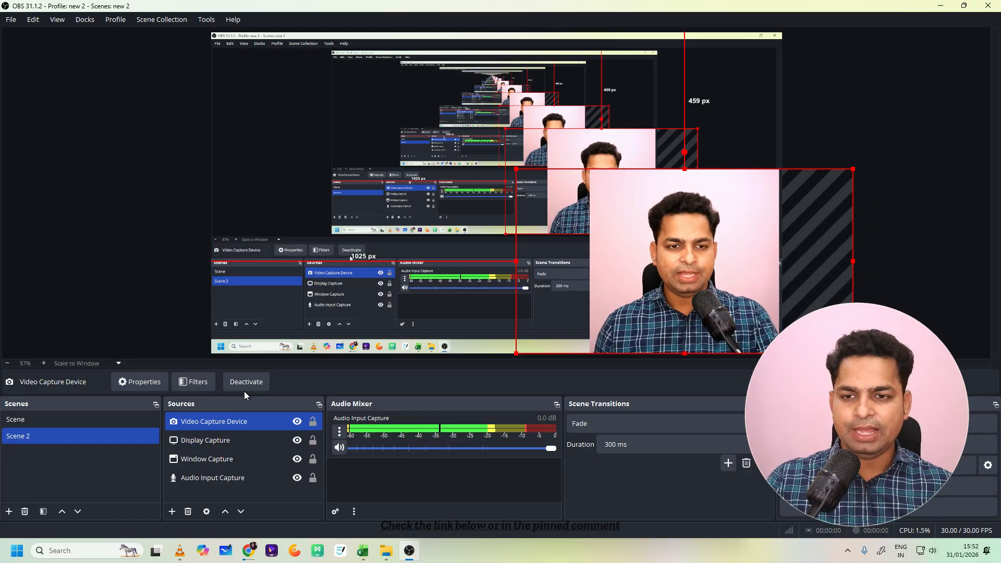
left_click(194, 382)
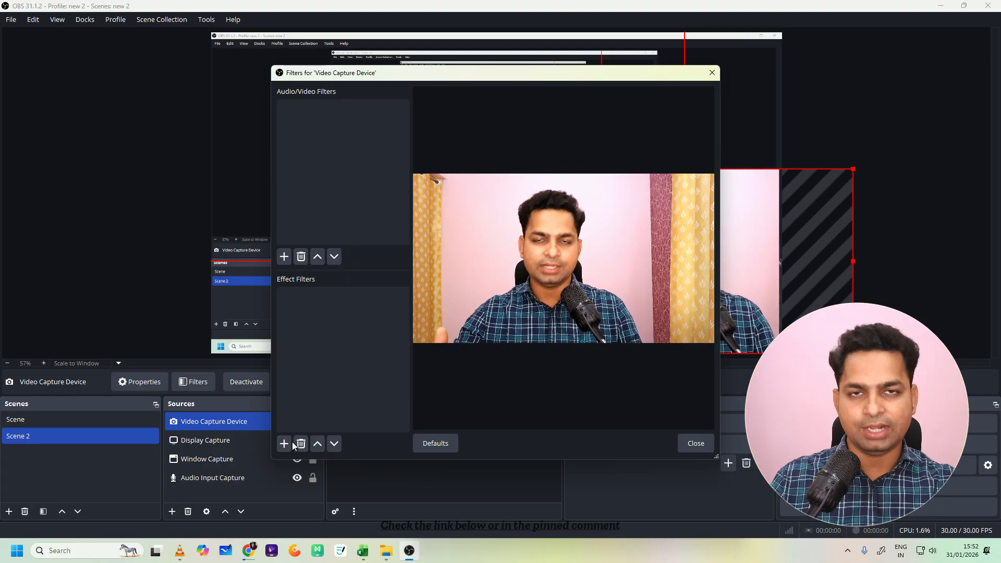
left_click(712, 72)
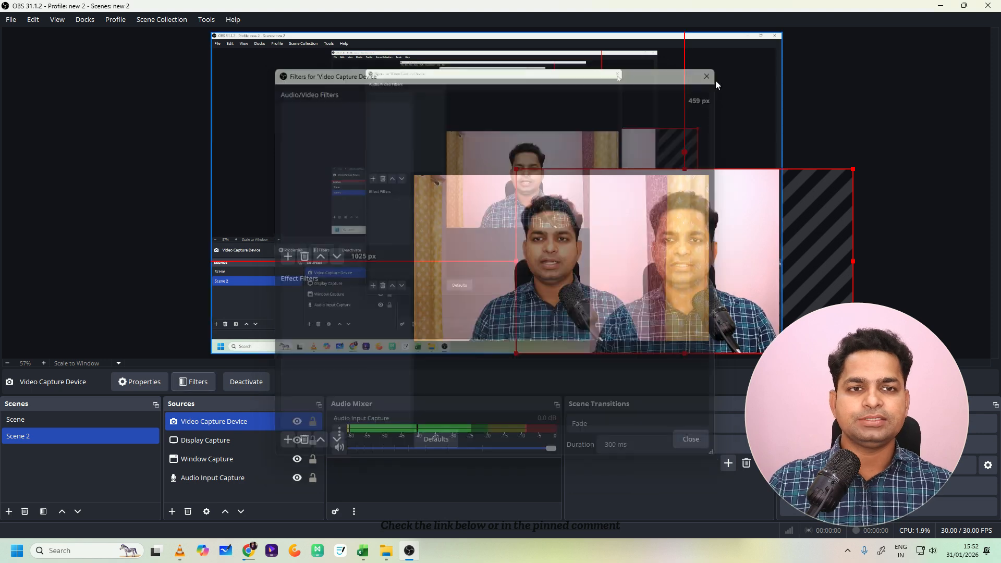
- Close OBS Studio and relaunch it through the Windows search for "obs"
left_click(991, 9)
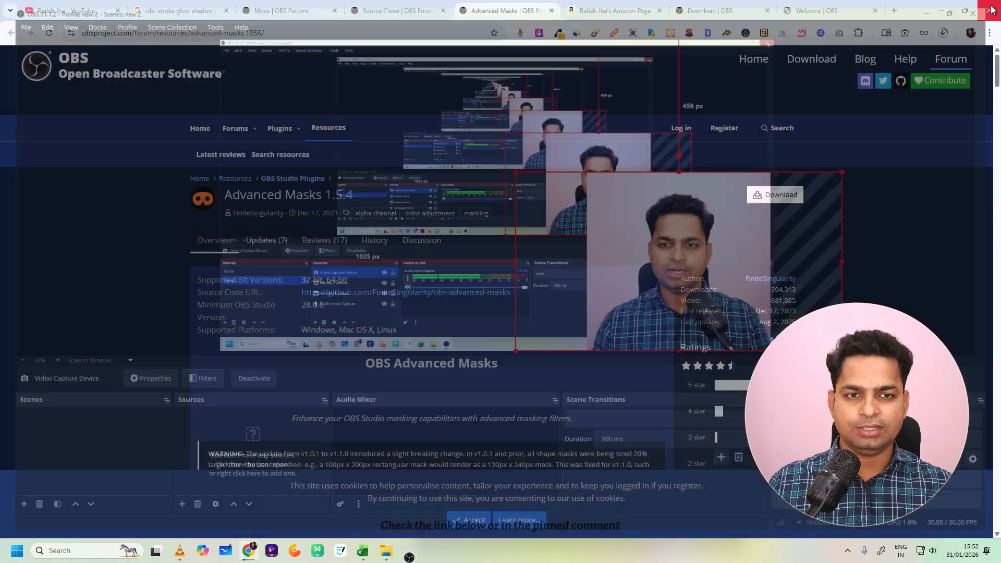
left_click(96, 550)
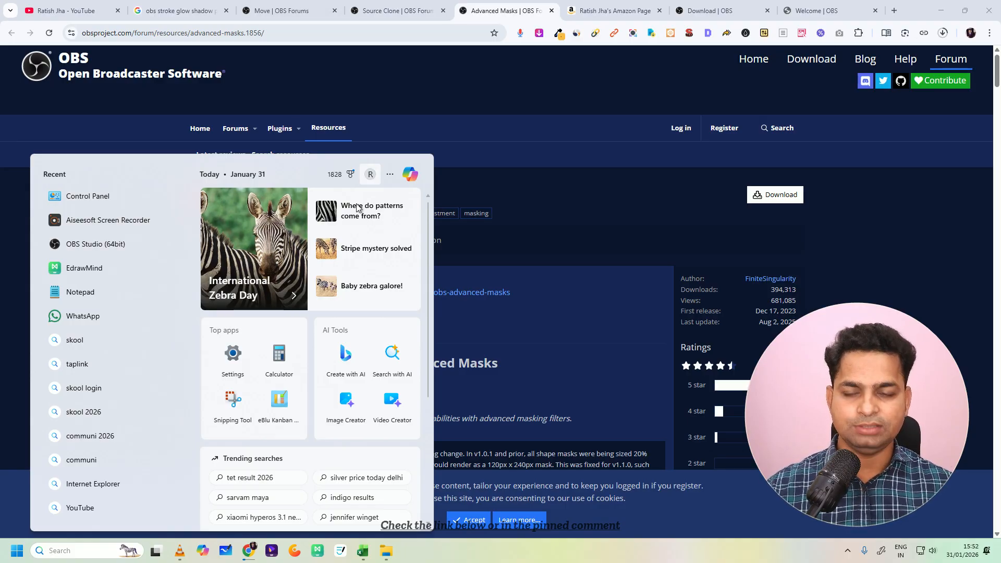
type("obs")
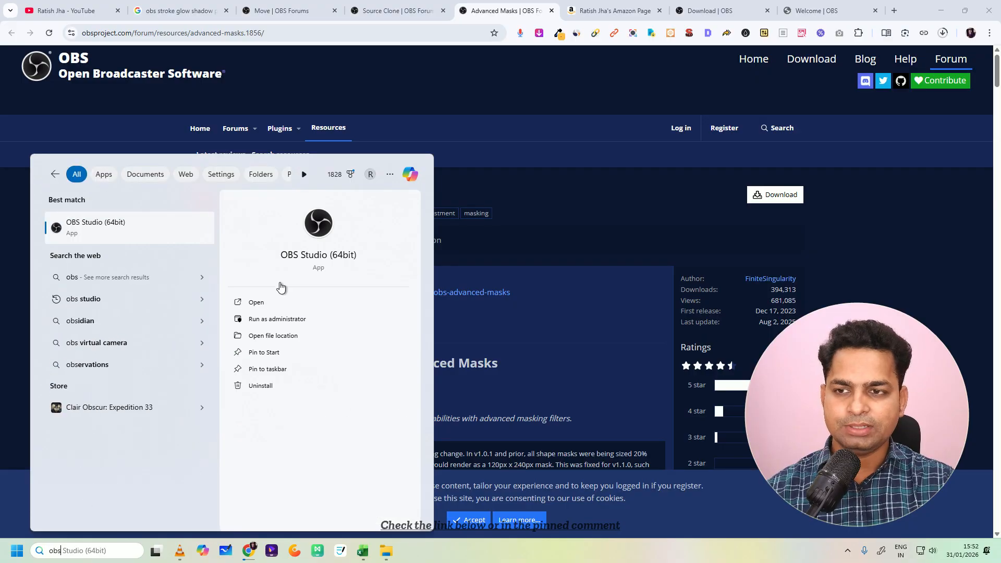
key("Escape")
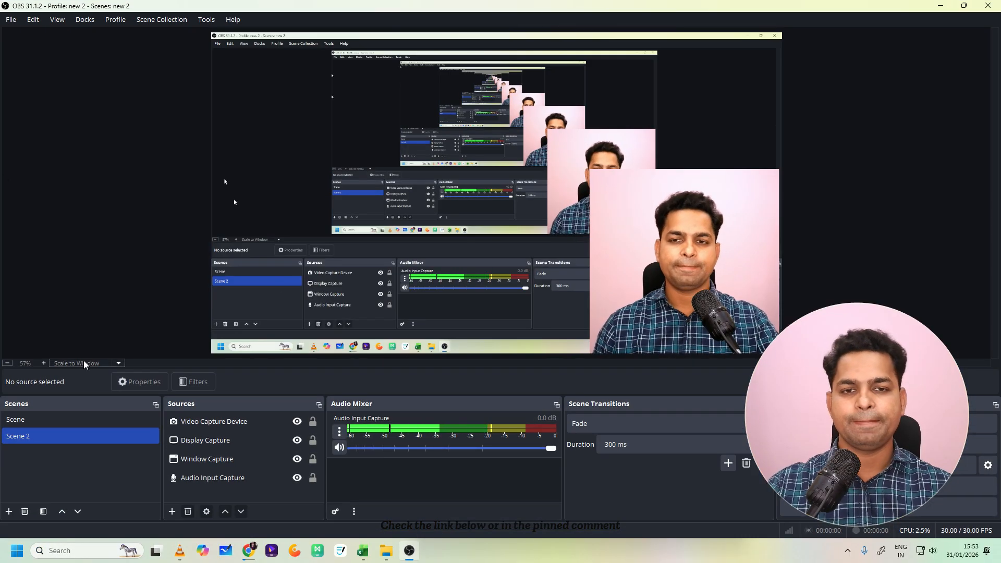
- Add an Advanced Mask effect filter with its default name to the Video Capture Device source in Scene 2
left_click(214, 422)
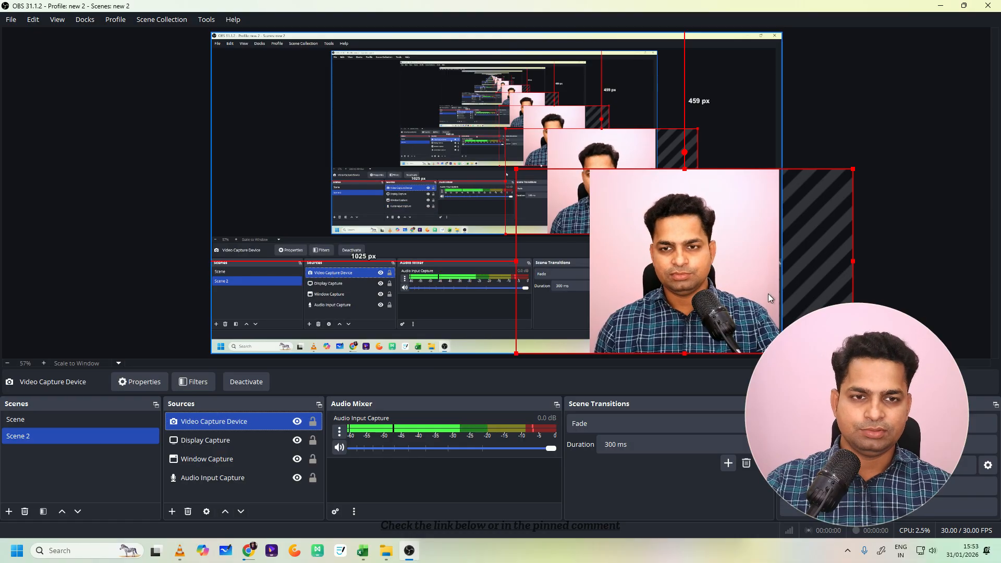
left_click(190, 382)
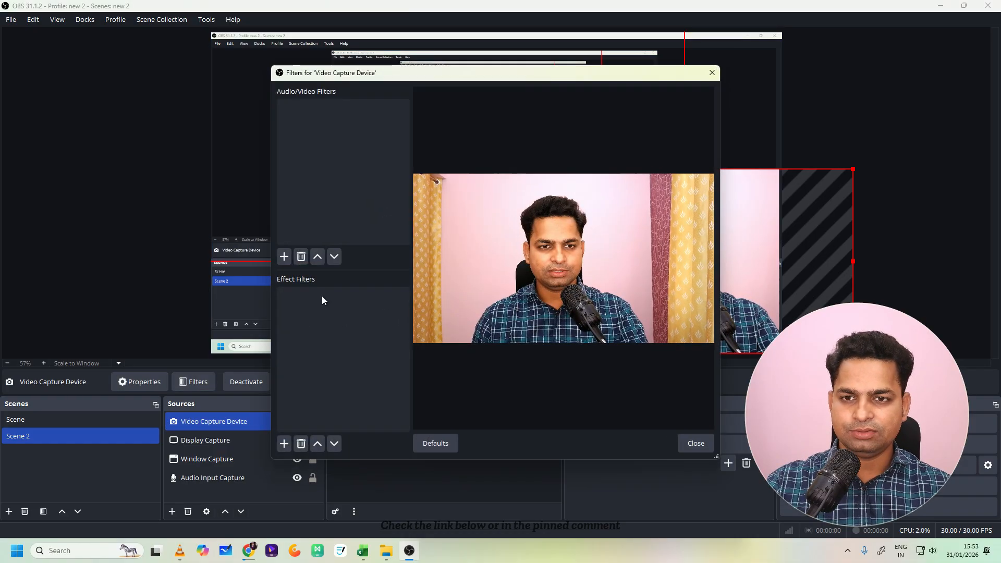
left_click(288, 442)
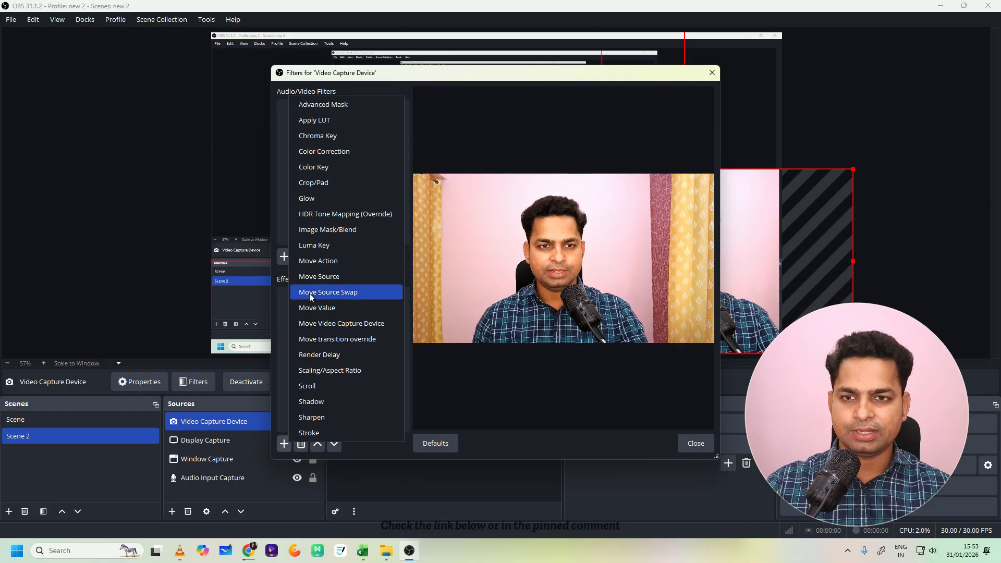
left_click(326, 106)
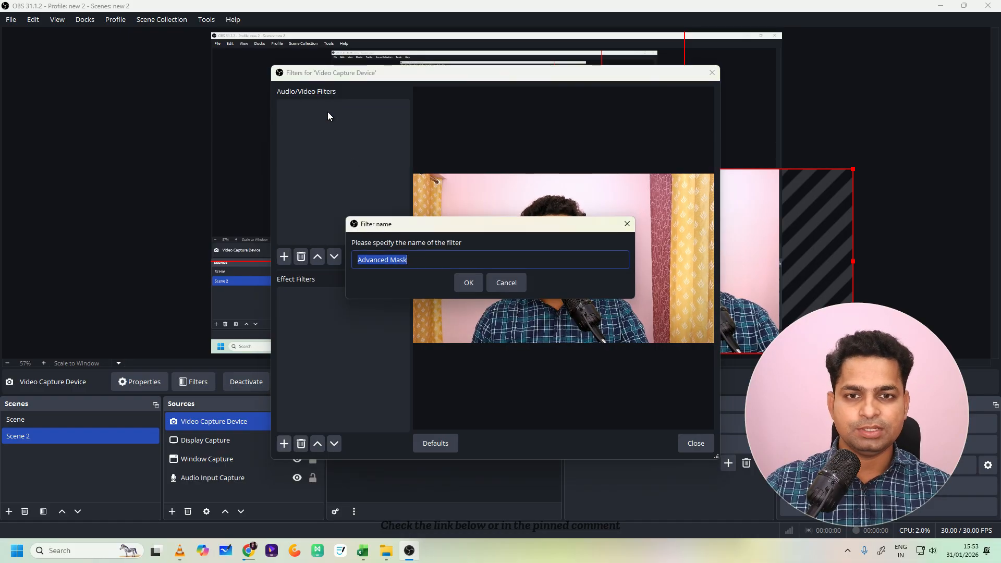
left_click(467, 282)
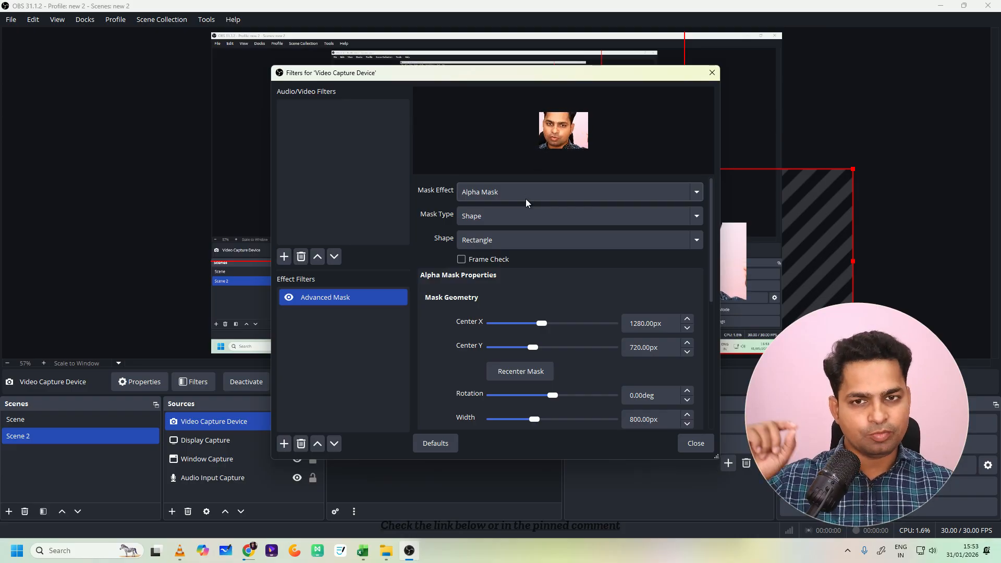
- Keep the Advanced Mask's mask type on Shape and set its shape to Circle
left_click(513, 215)
left_click(512, 215)
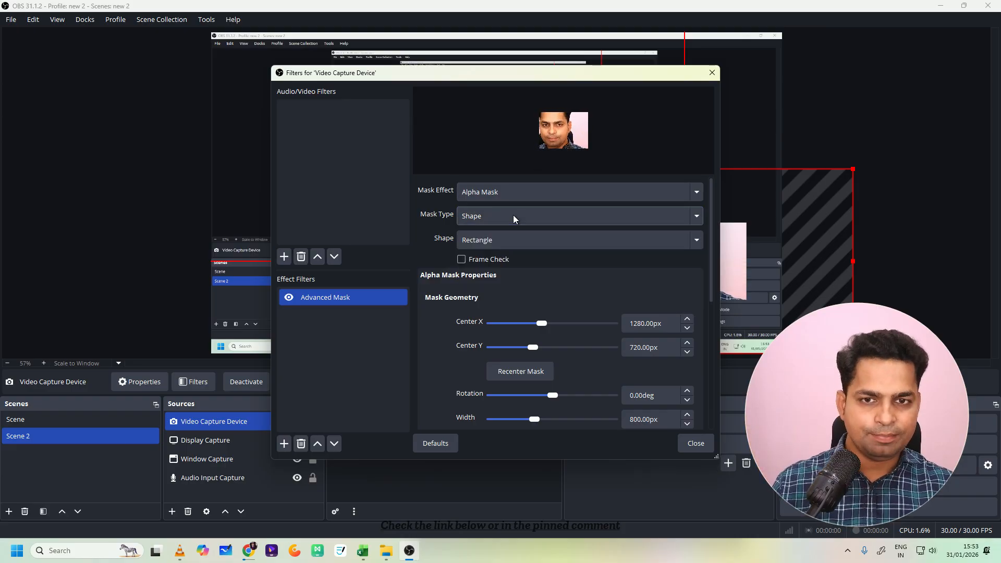
left_click(513, 214)
left_click(503, 236)
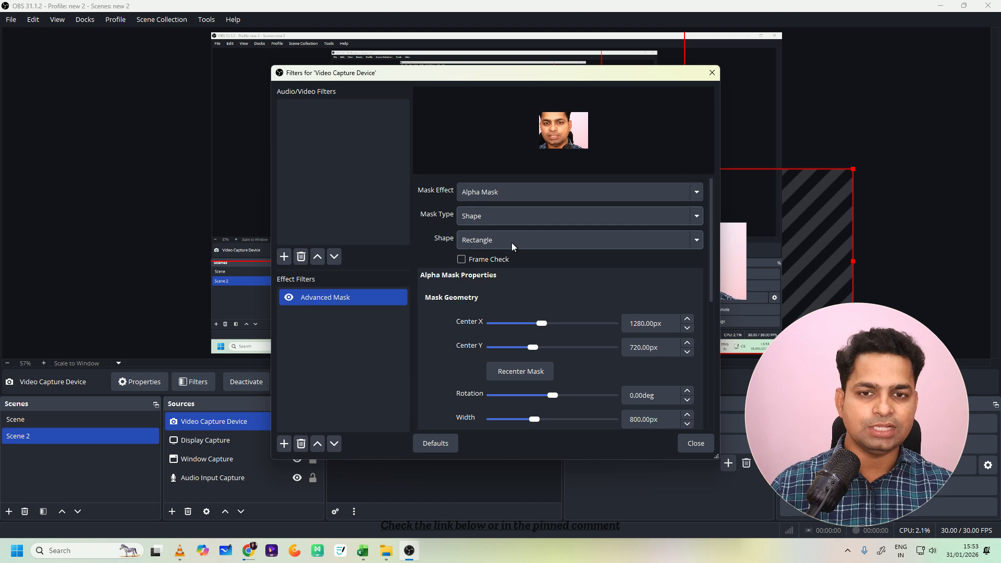
left_click(513, 241)
left_click(493, 275)
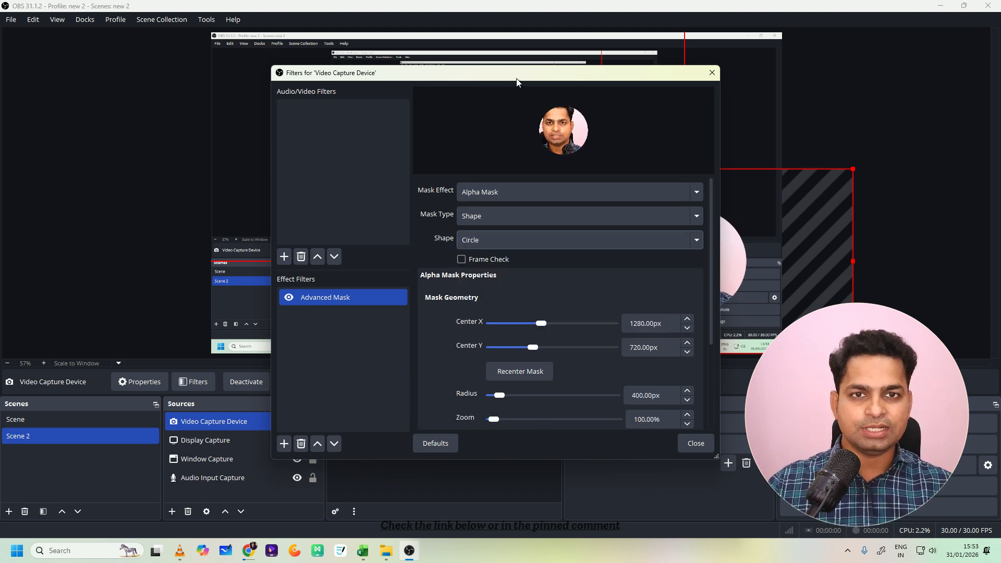
- Enlarge the circular mask to a radius of 630 px, review the remaining mask settings and close the filter window
left_click_drag(517, 81, 365, 76)
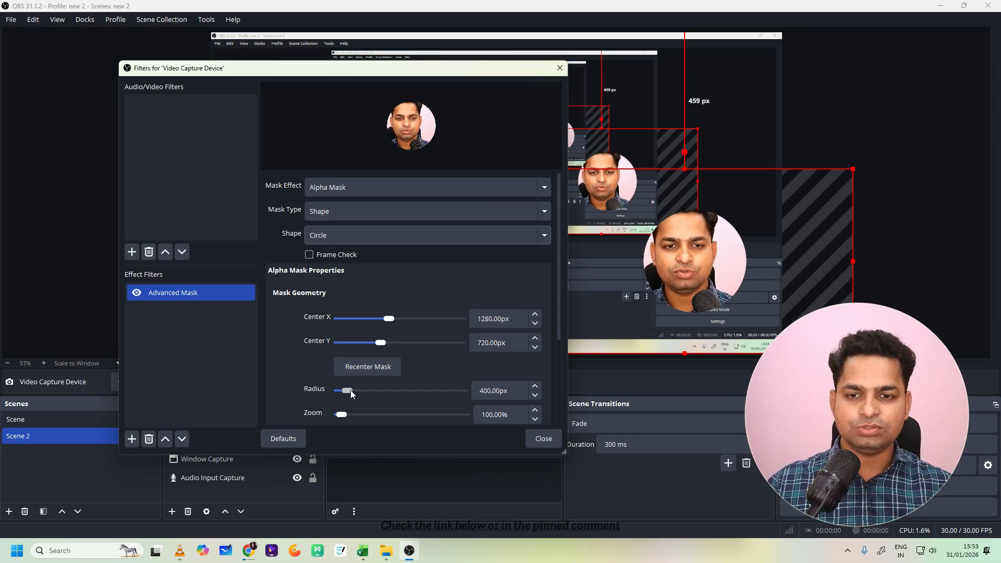
left_click_drag(351, 391, 353, 394)
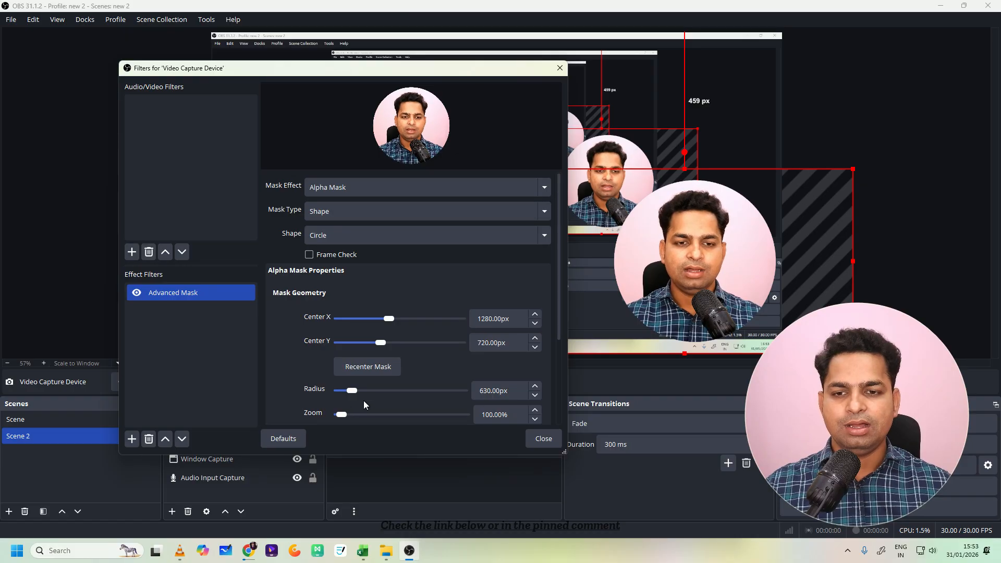
scroll(390, 376, "down", 2)
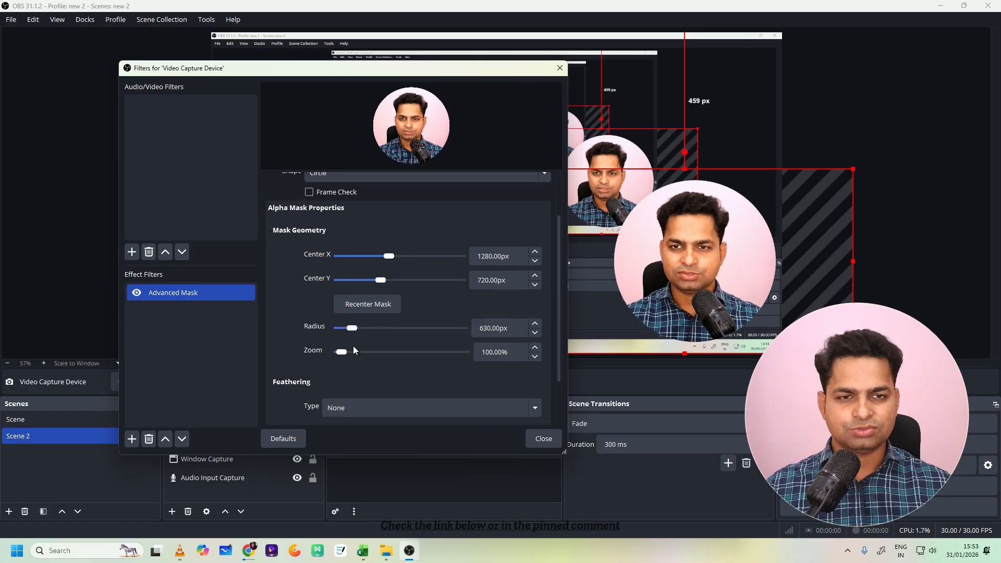
scroll(356, 375, "down", 1)
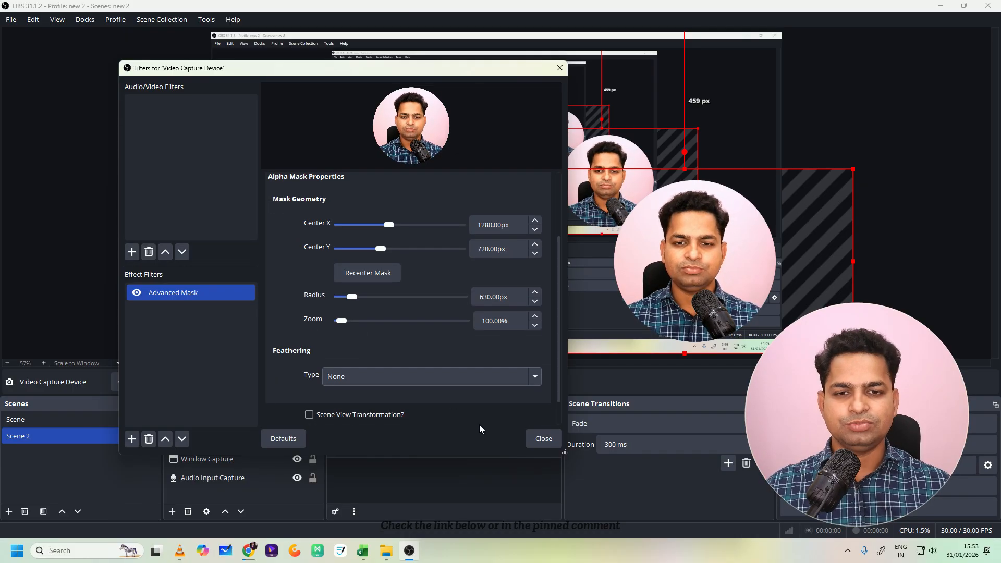
left_click(543, 438)
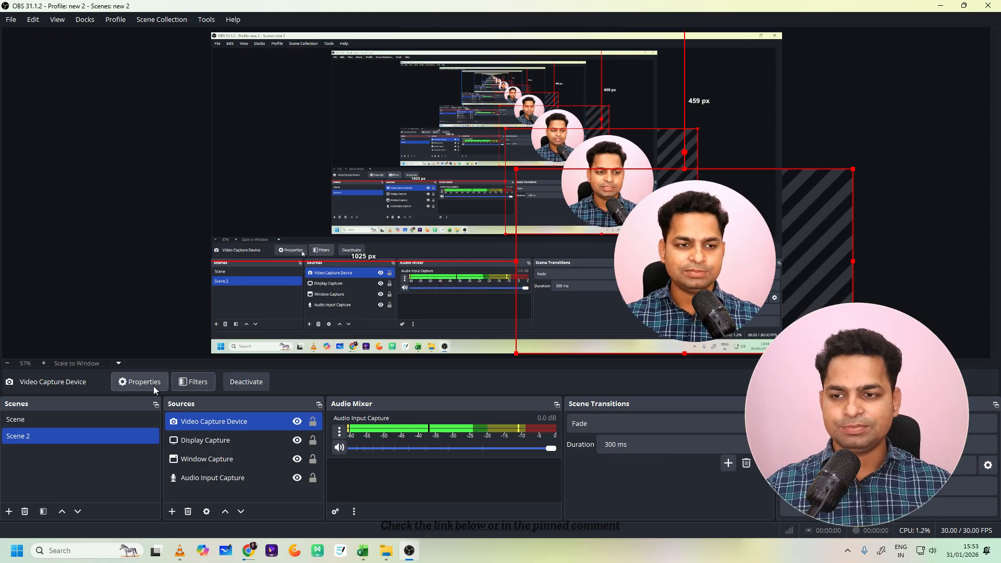
- Compare how the circular webcam mask appears in Scene and in Scene 2, ending on Scene 2
left_click(76, 417)
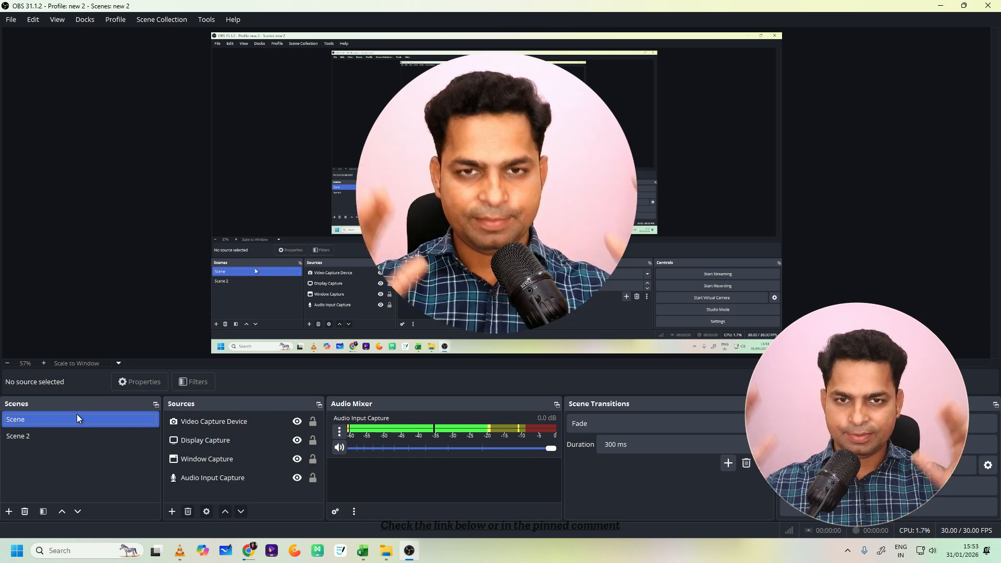
left_click(66, 434)
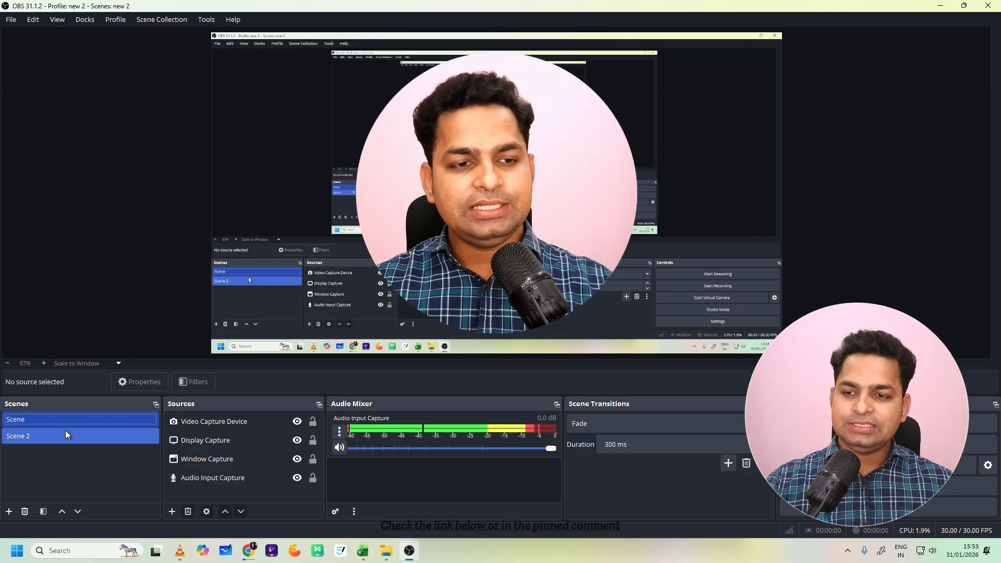
left_click(166, 420)
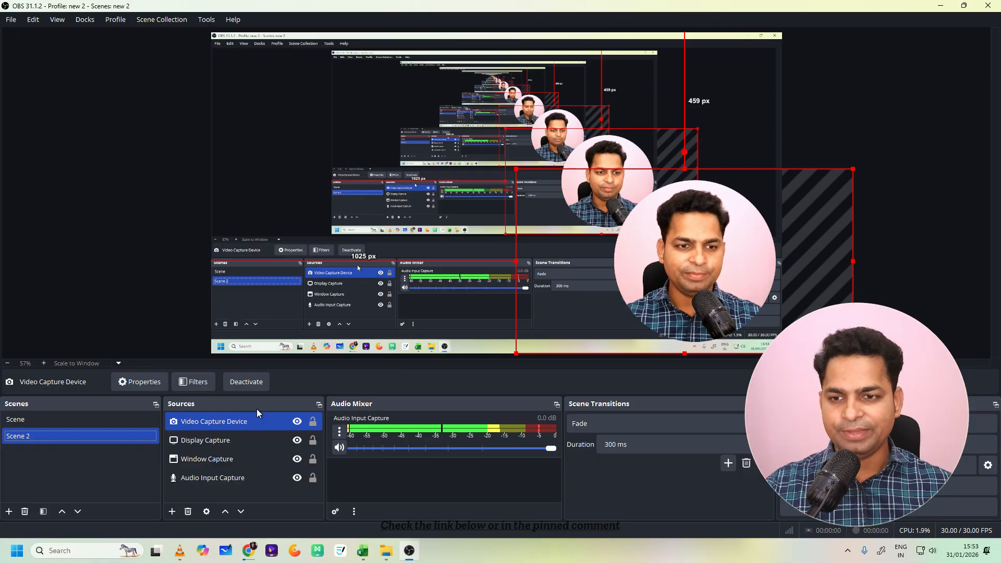
left_click(83, 414)
left_click(240, 423)
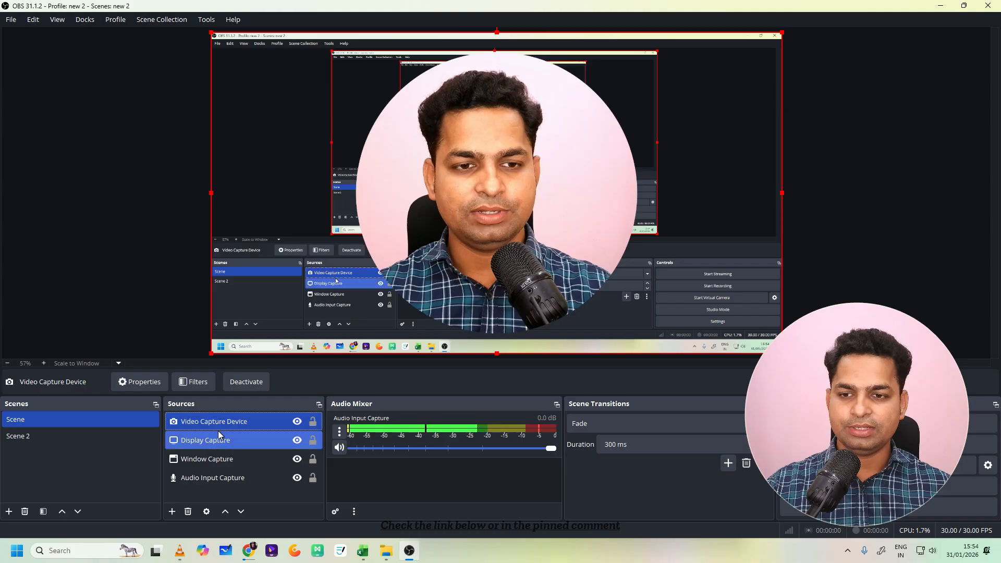
left_click(97, 436)
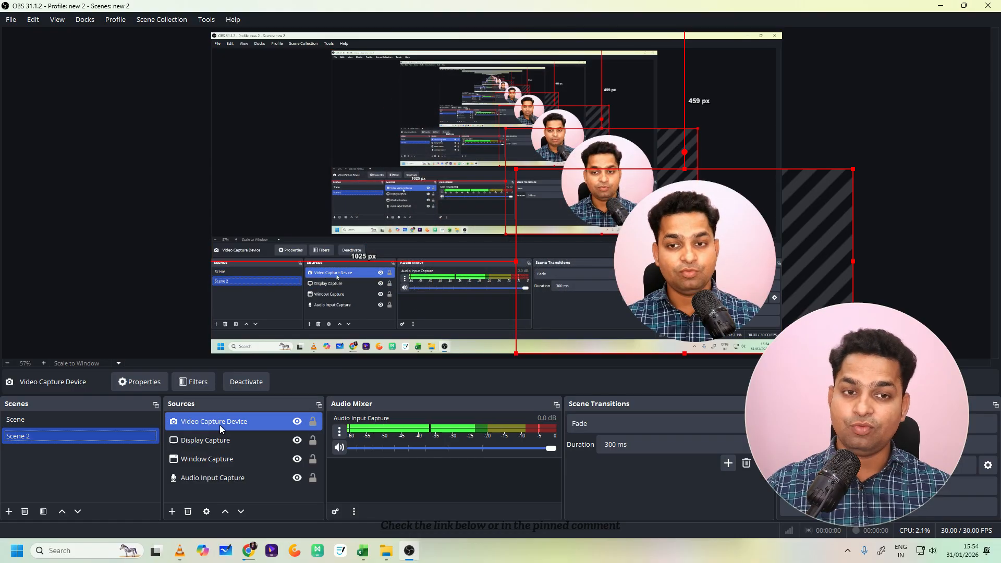
- Remove the Advanced Mask filter from the Video Capture Device source and close the filter window
left_click(197, 382)
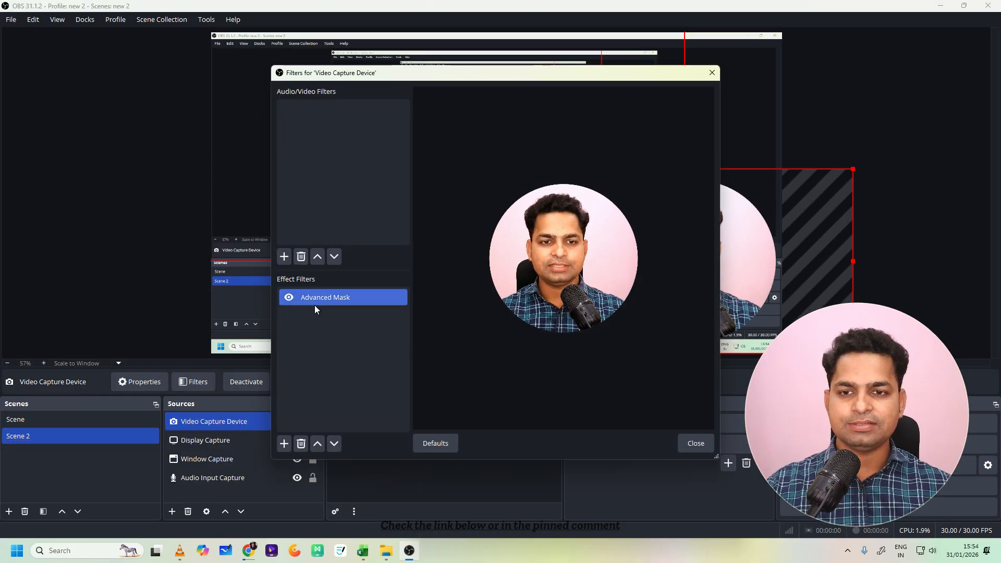
left_click(301, 445)
left_click(533, 279)
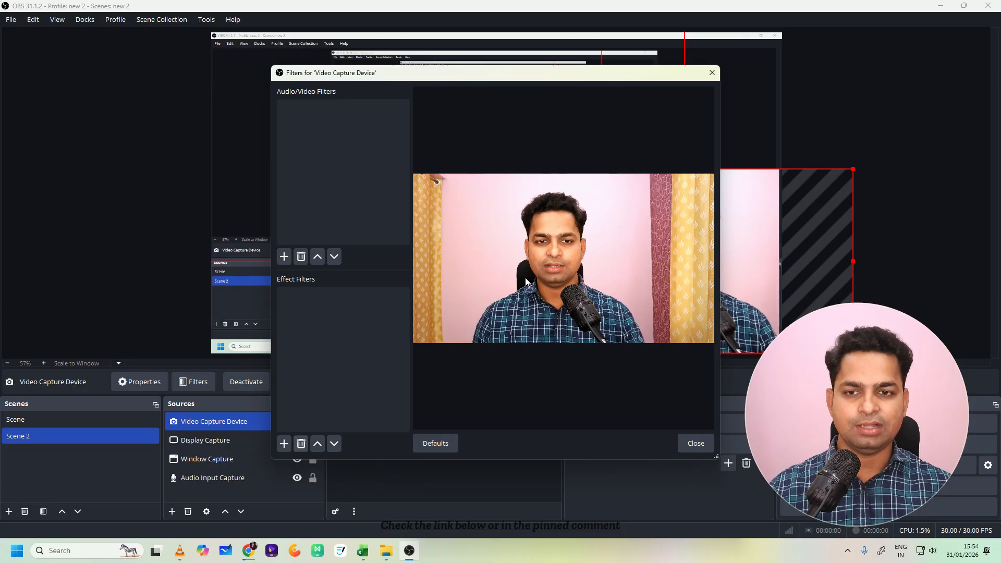
left_click(695, 443)
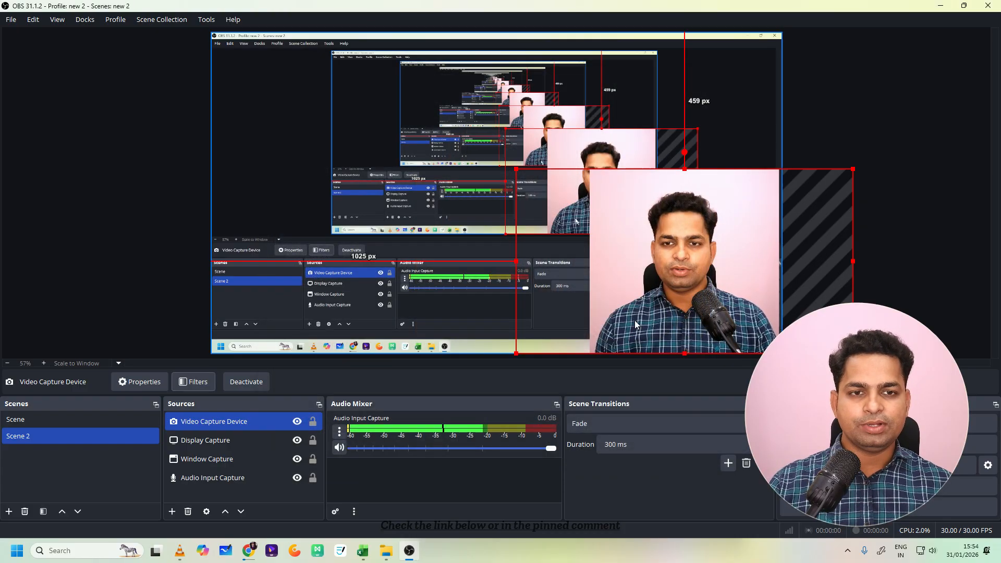
- Shift the webcam overlay in Scene 2 to about 1003 px from the canvas's left edge and switch to Scene
mouse_move(686, 263)
left_mouse_down()
mouse_move(643, 246)
mouse_move(686, 264)
left_mouse_up()
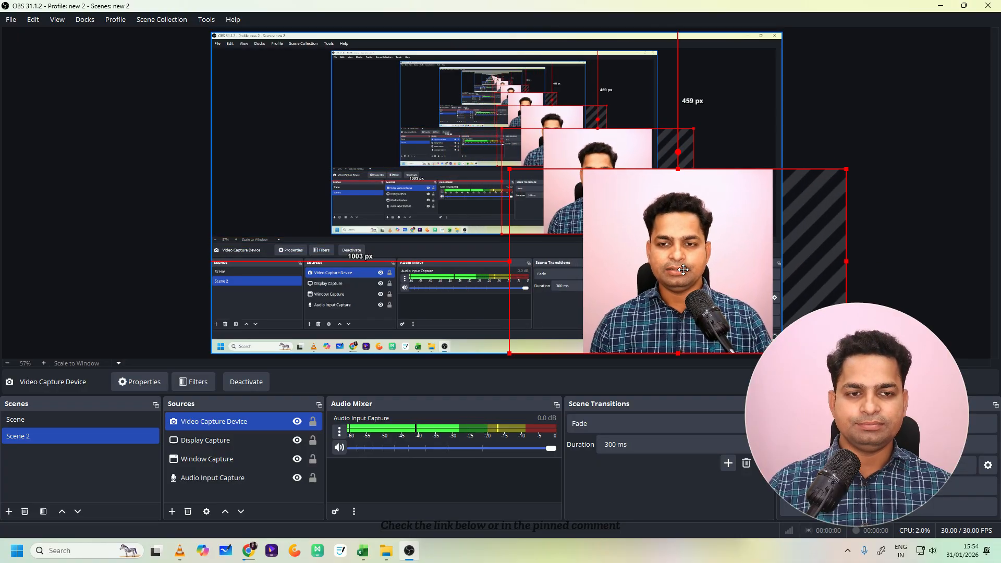
left_click(89, 420)
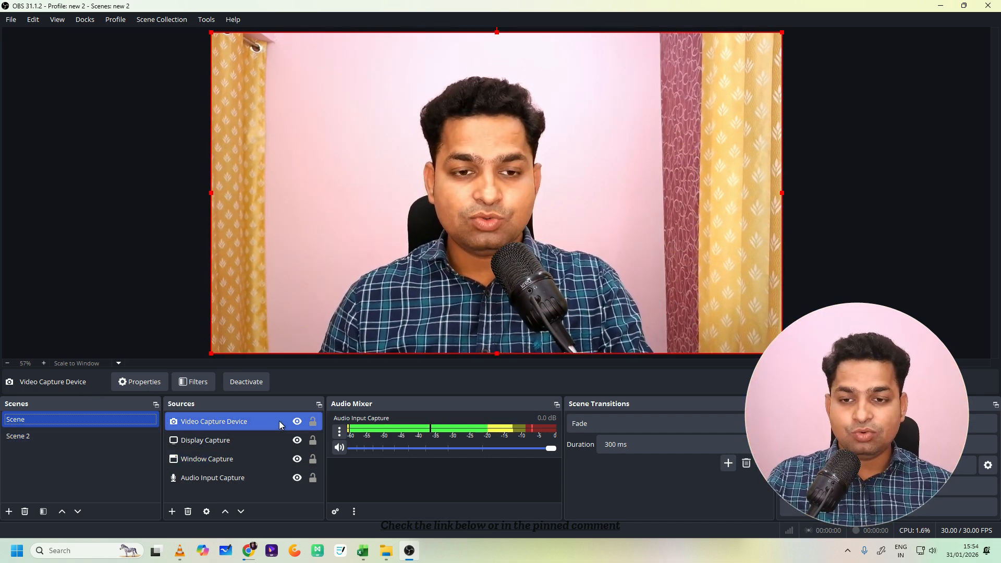
key("Delete")
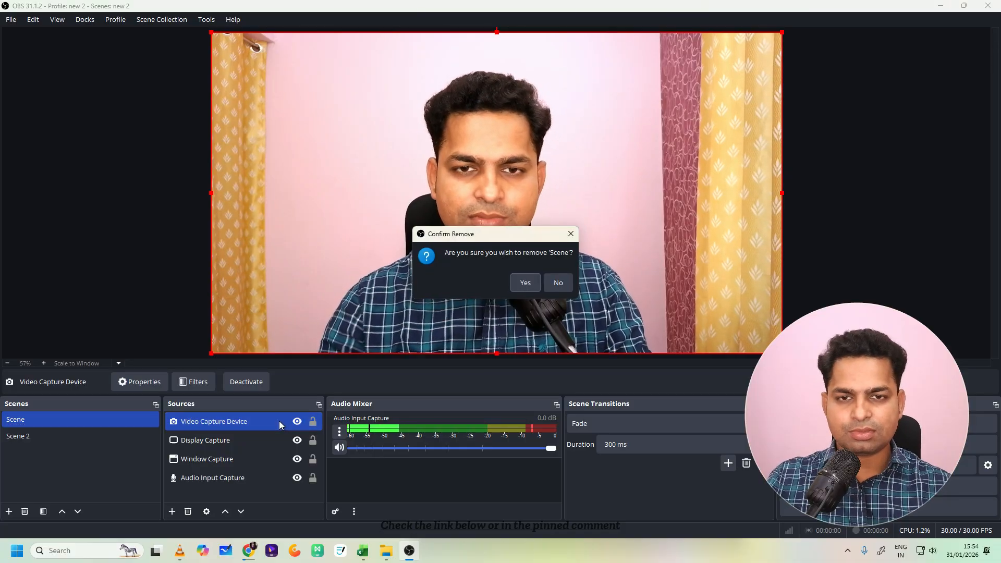
left_click(525, 283)
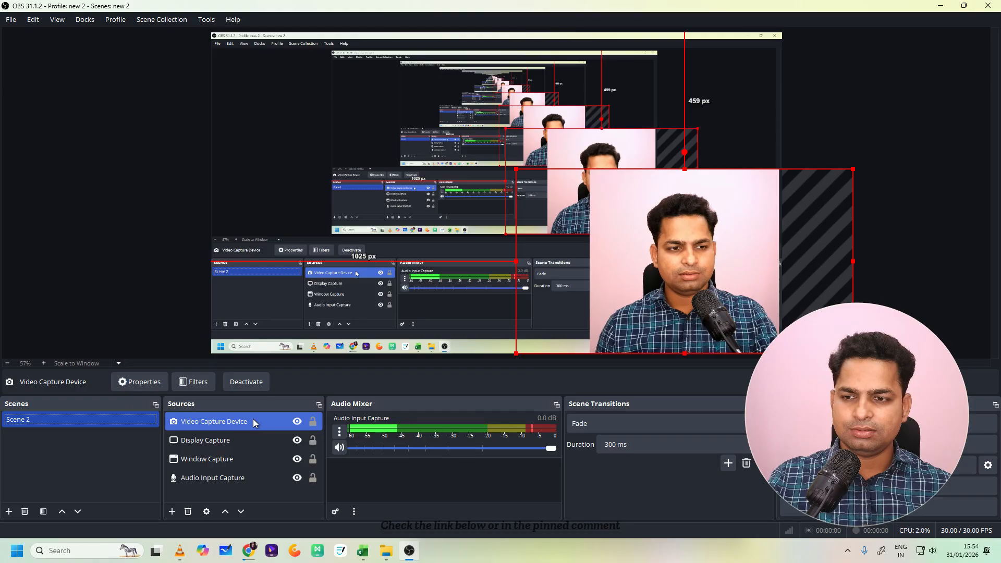
key("ctrl+z")
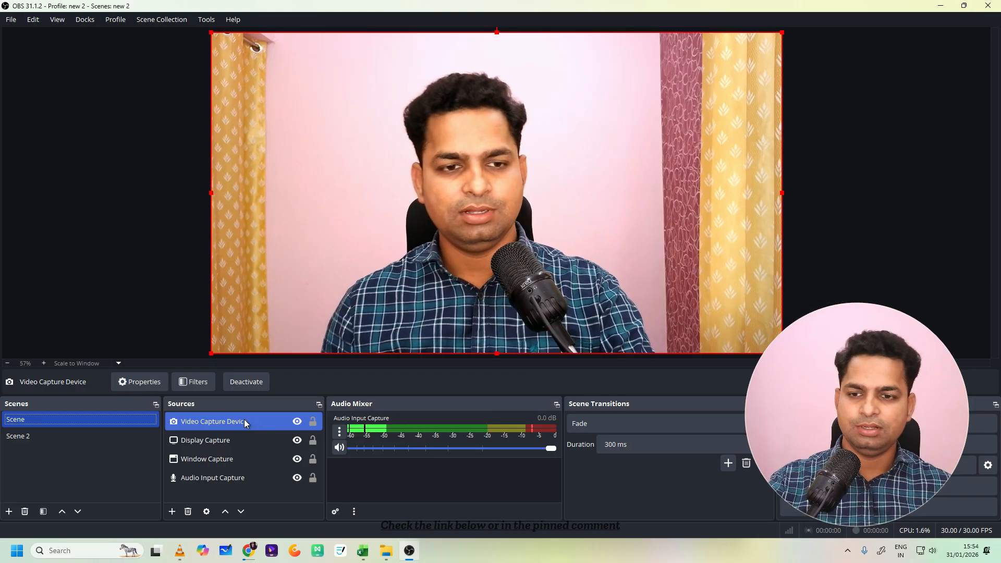
- Hide the Video Capture Device in Scene 2 and add a new Source Clone source there
left_click(106, 436)
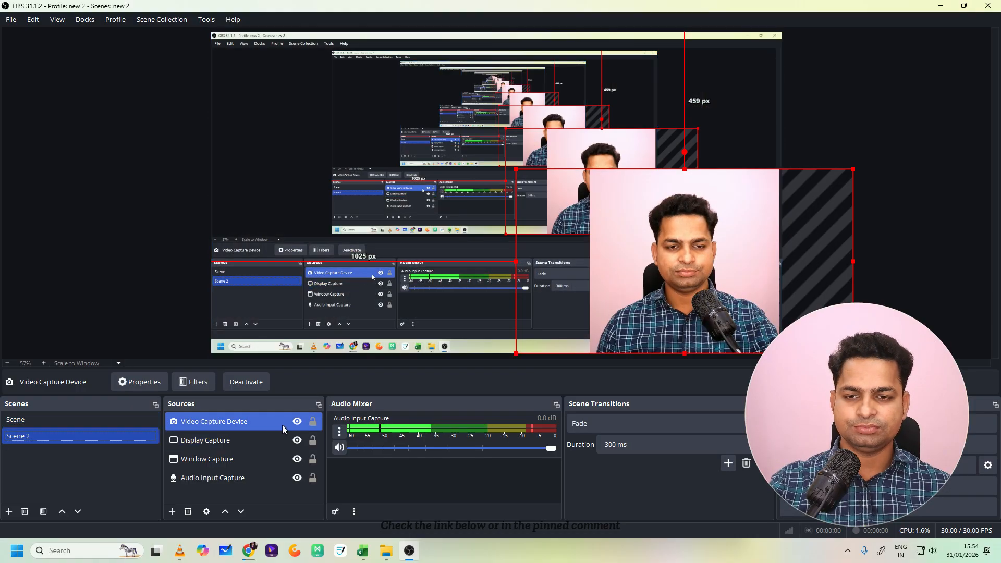
left_click(297, 422)
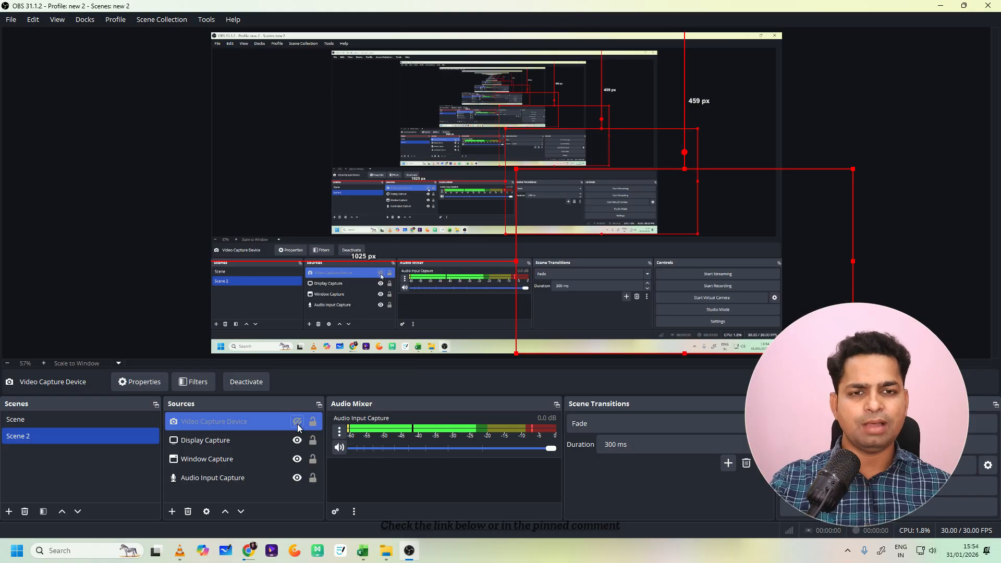
left_click(207, 461, "ctrl")
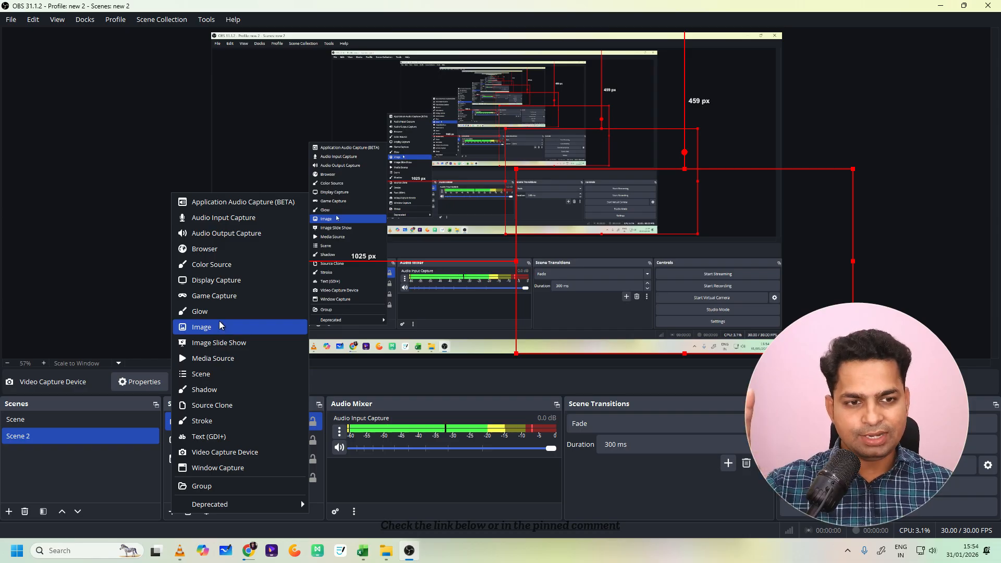
left_click(215, 406)
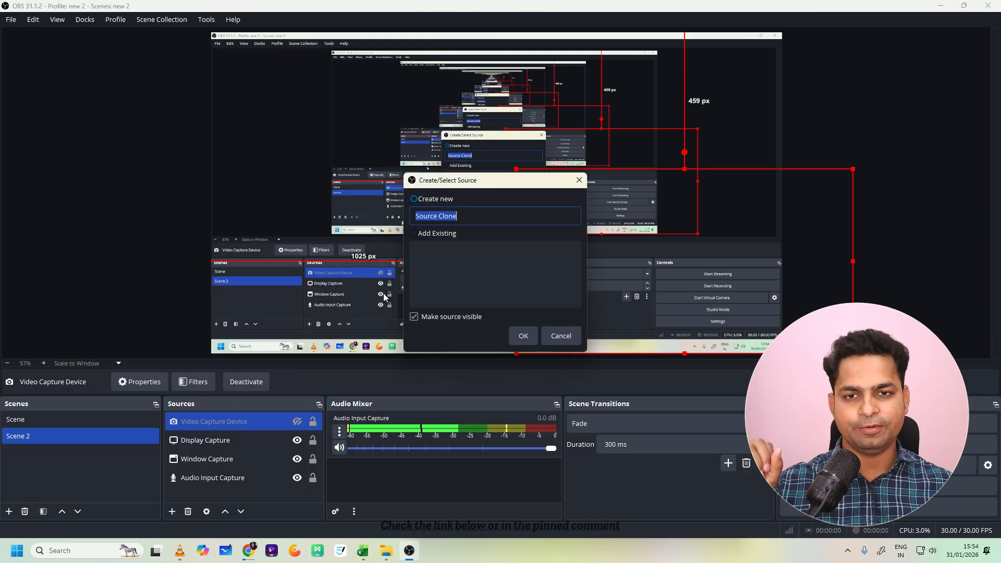
left_click(518, 339)
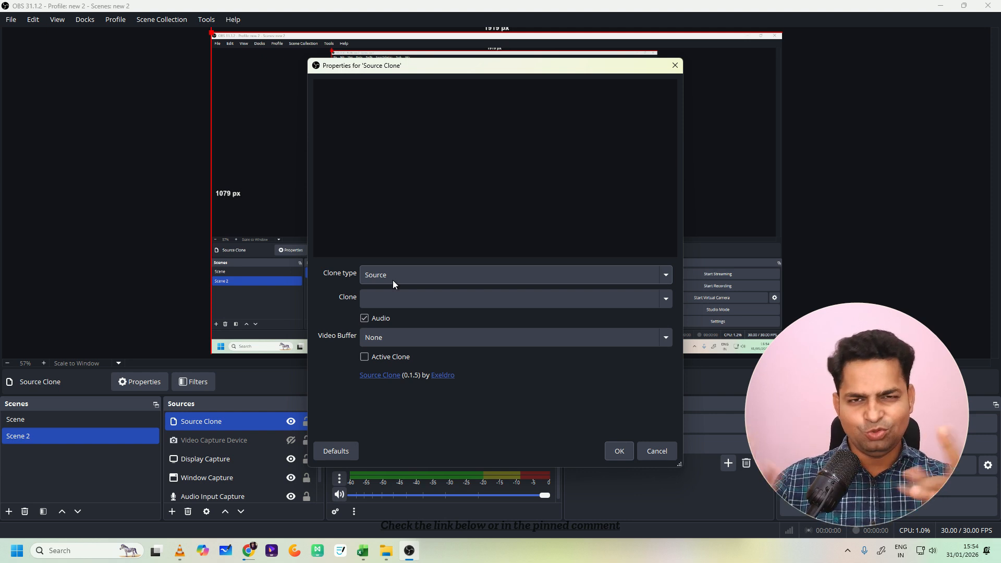
- Set the Source Clone to copy the Video Capture Device, keeping Source as the clone type, and confirm its properties
left_click(427, 272)
left_click(427, 272)
left_click(431, 299)
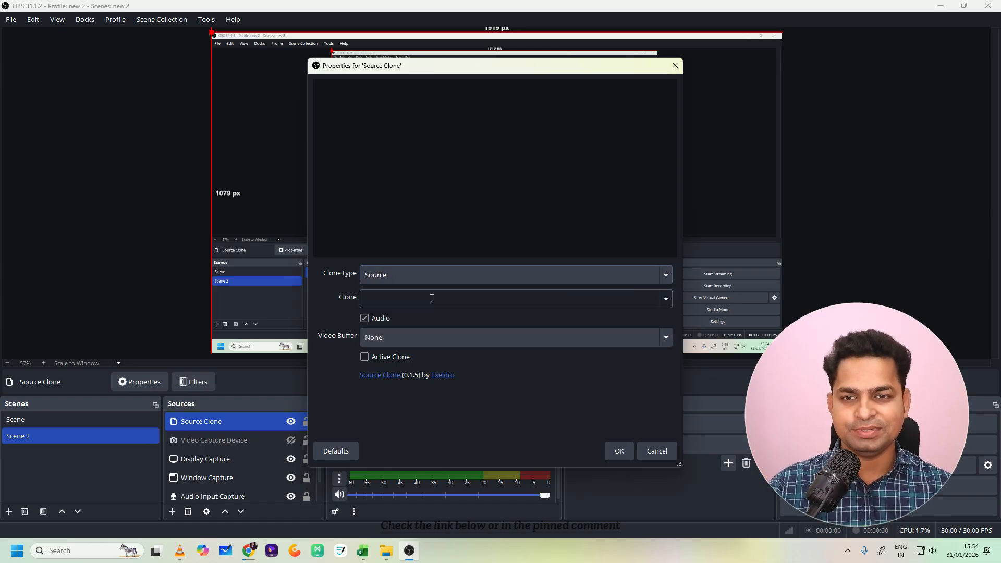
left_click(665, 299)
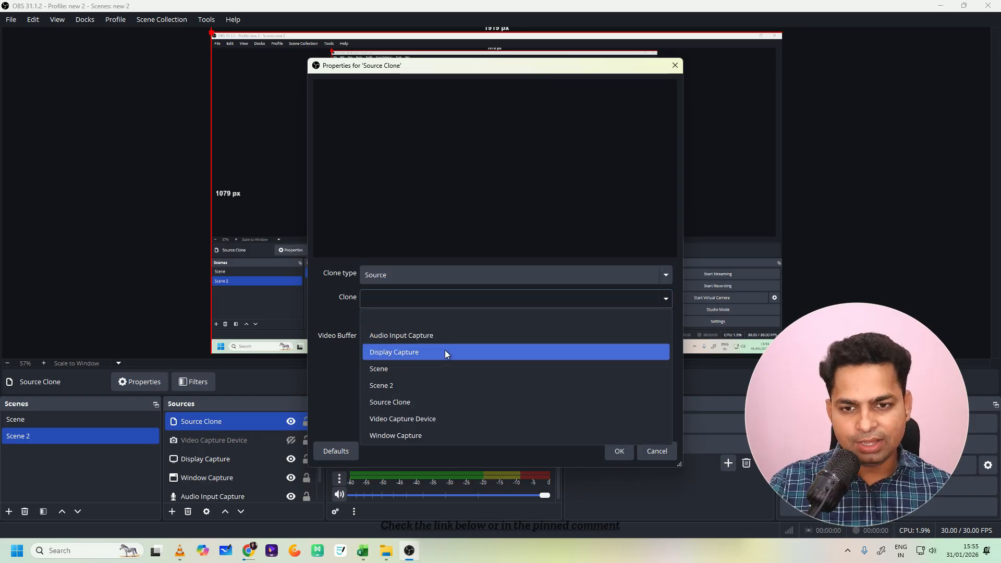
left_click(442, 418)
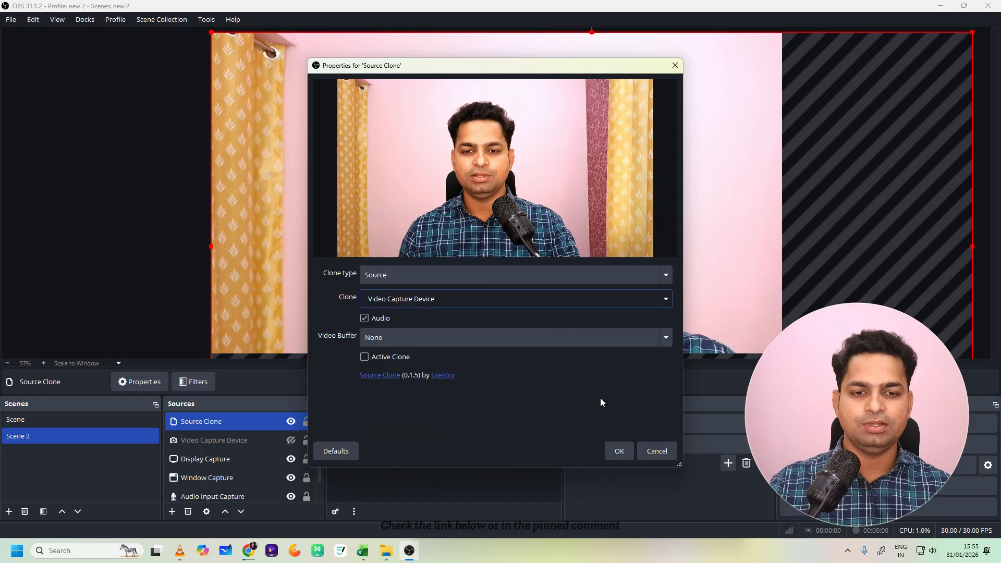
left_click(619, 451)
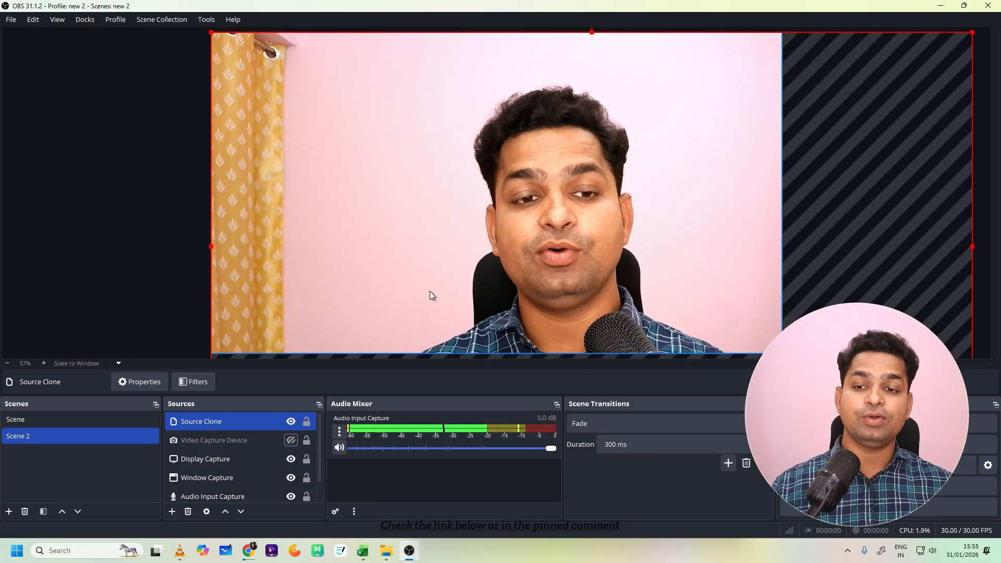
- Fit the Source Clone to Scene 2's canvas and shrink it into the lower-right corner, about 1126 px from the left and 628 px from the top edge
left_click(118, 419)
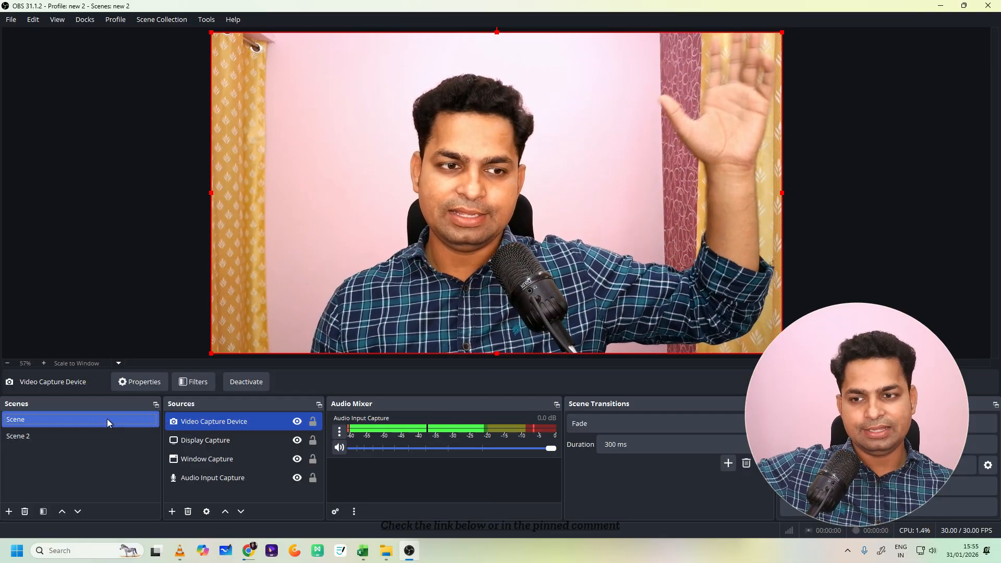
left_click(110, 436)
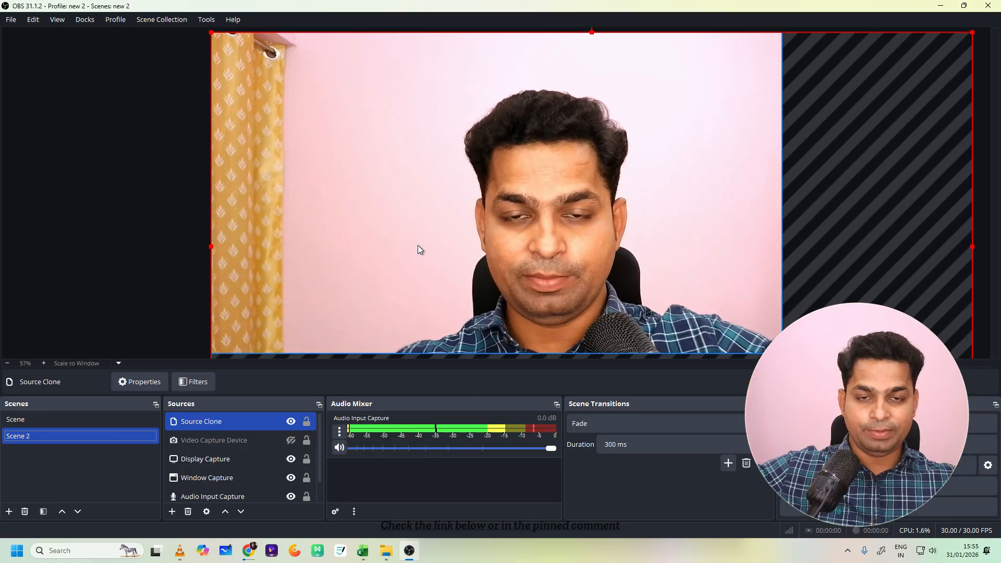
key("ctrl+f")
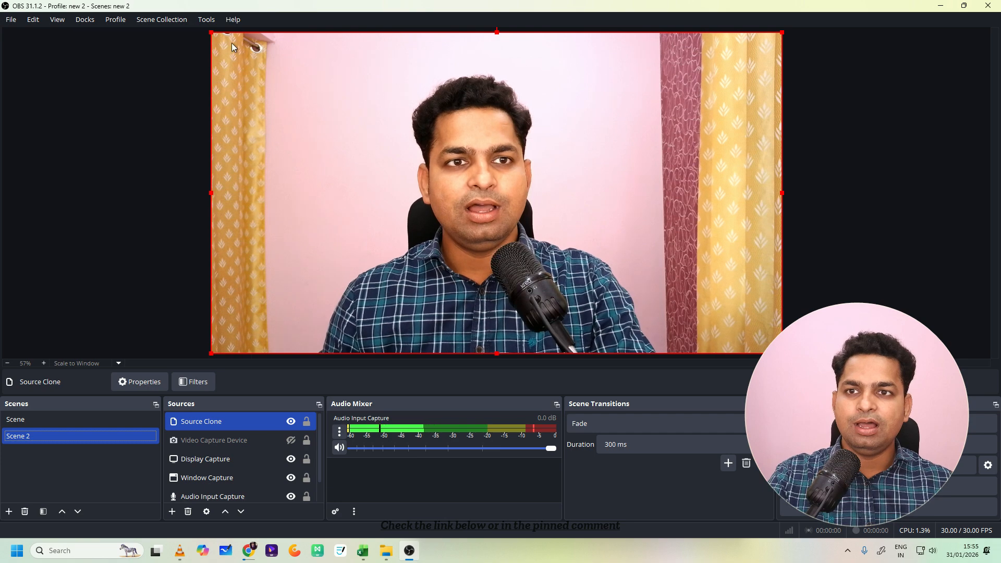
mouse_move(212, 32)
left_mouse_down()
mouse_move(373, 133)
mouse_move(511, 189)
mouse_move(546, 219)
left_mouse_up()
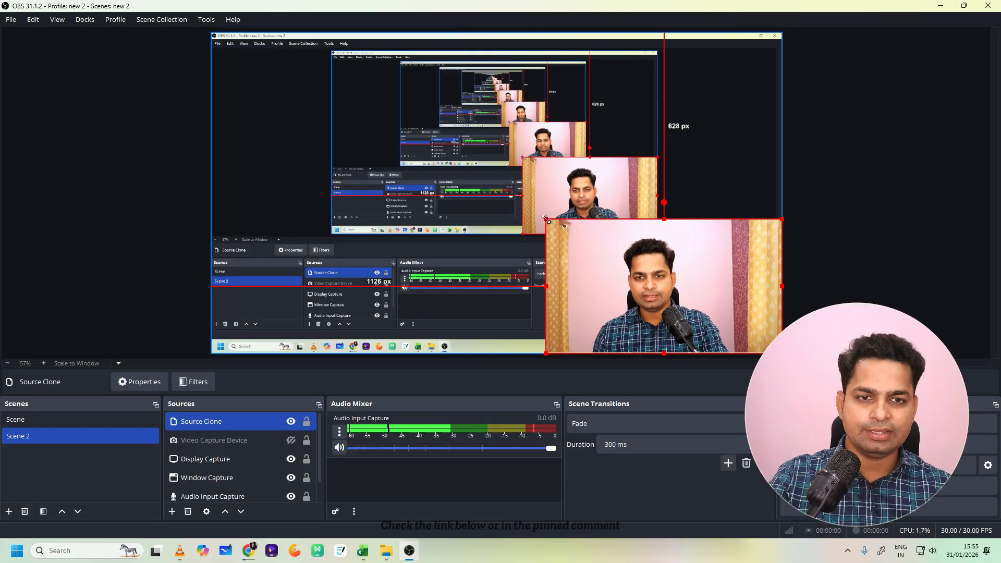
mouse_move(684, 284)
left_mouse_down()
mouse_move(698, 280)
mouse_move(671, 275)
mouse_move(687, 275)
left_mouse_up()
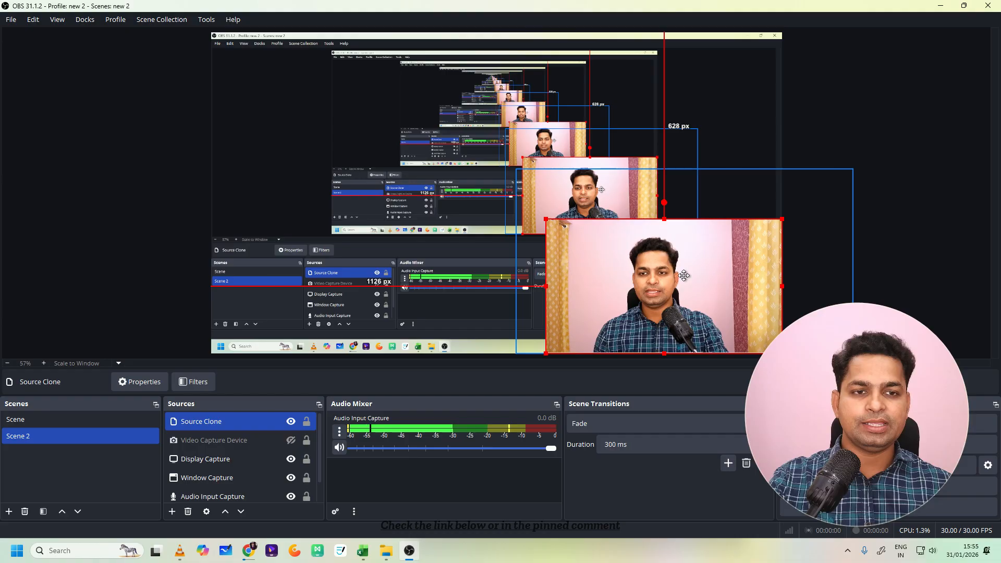
- Compare the full-size webcam in Scene with the small cloned webcam in Scene 2, ending on Scene 2
left_click(136, 420)
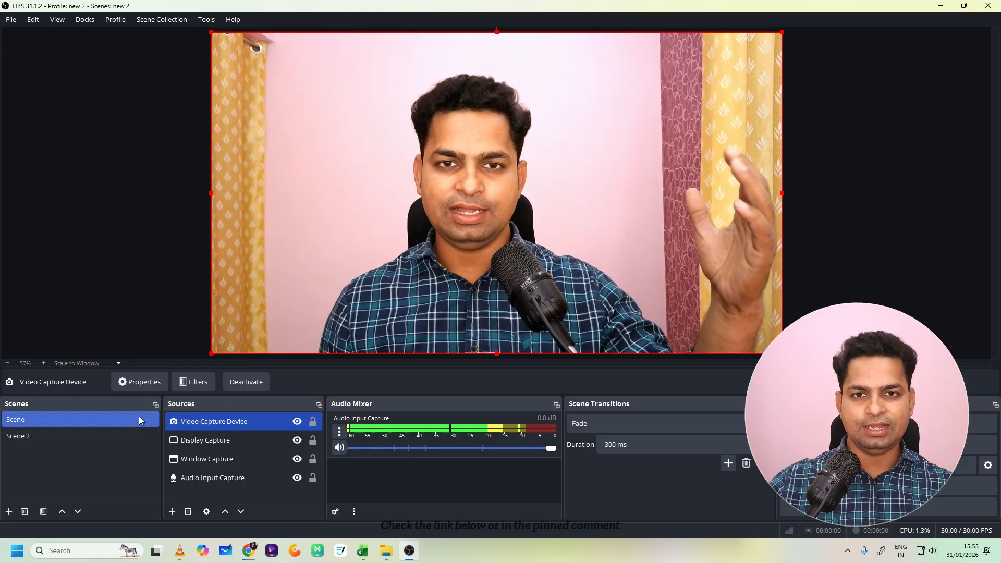
left_click(135, 435)
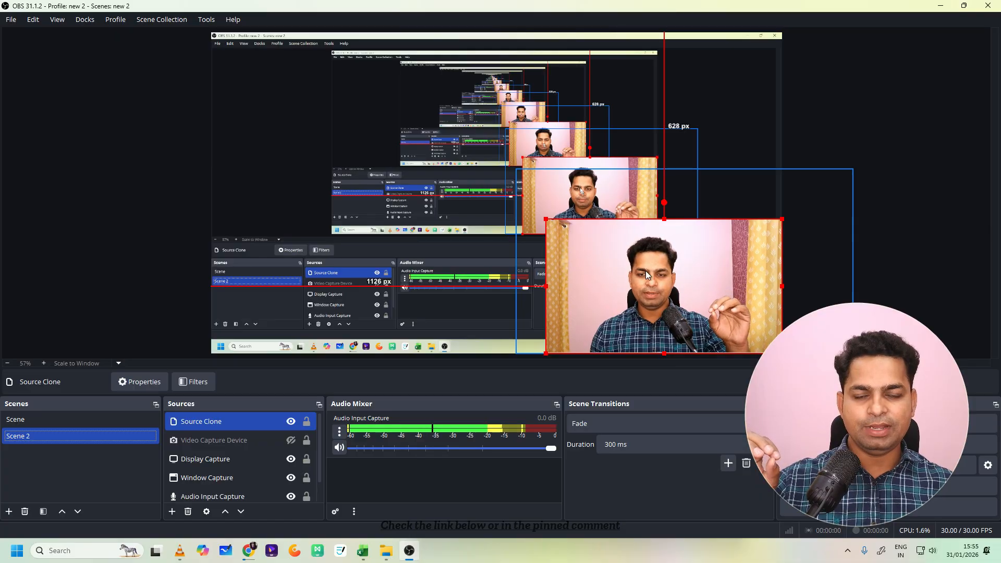
left_click(95, 420)
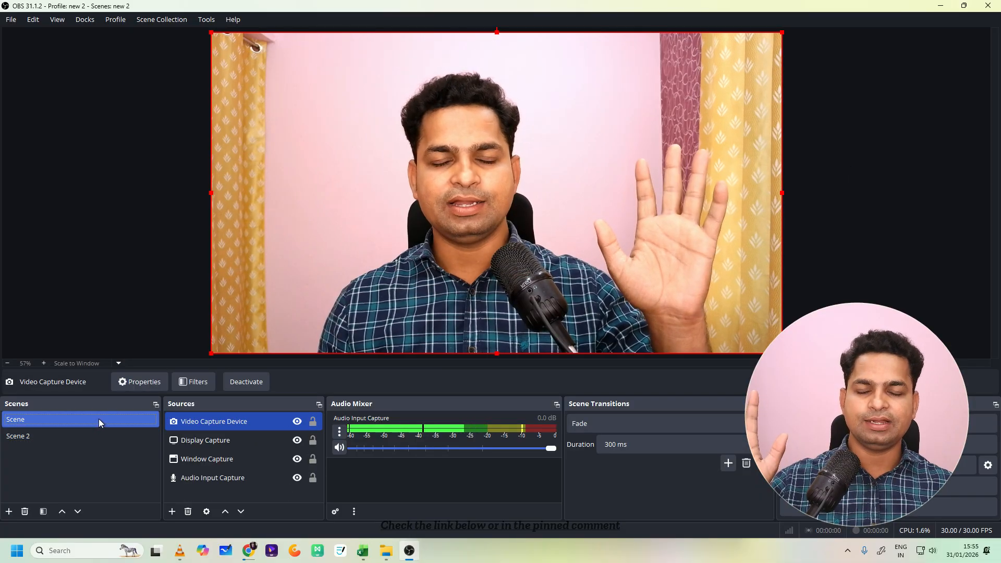
left_click(92, 433)
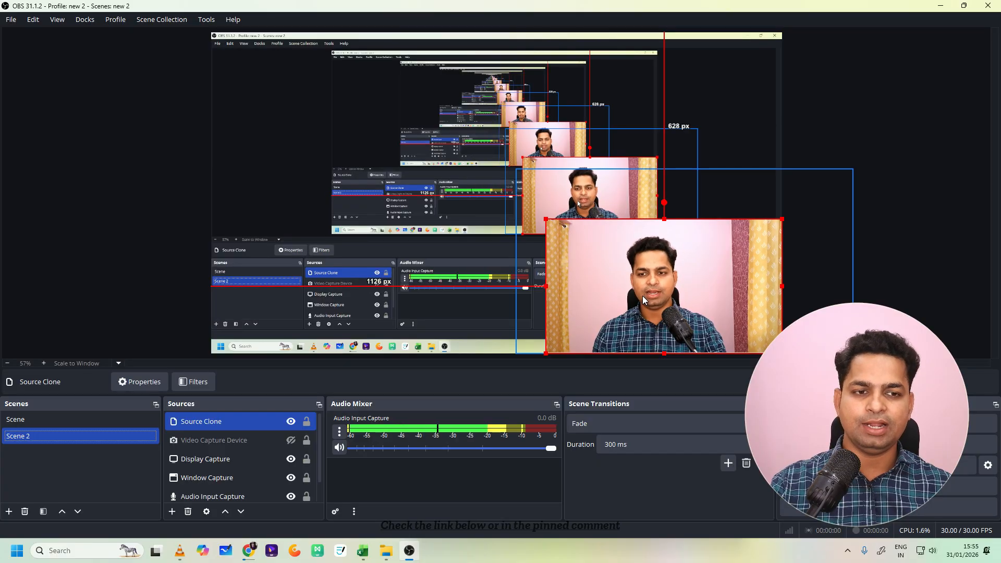
- Add an Advanced Mask effect filter to the Source Clone under its default name
key("alt")
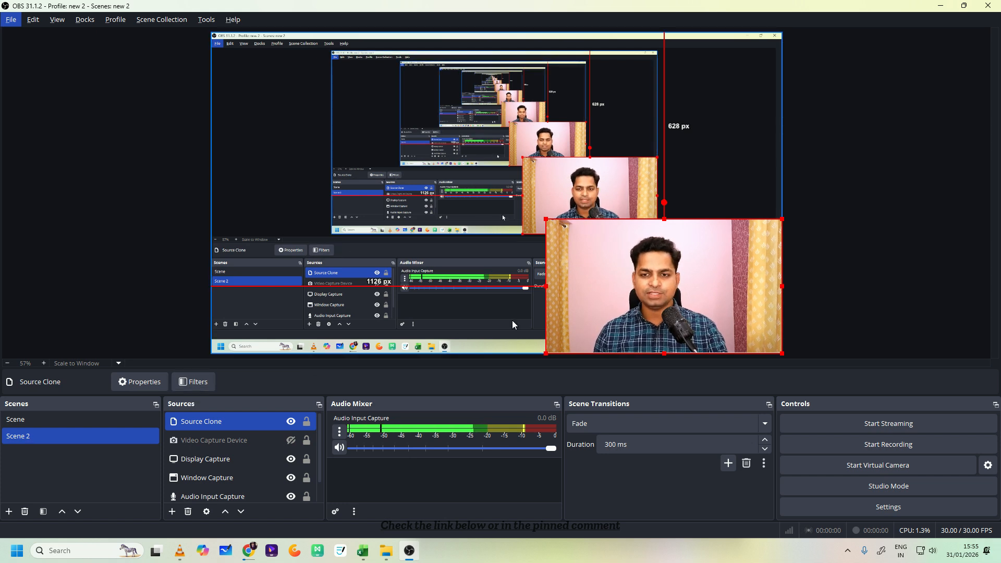
left_click(198, 384)
left_click(284, 443)
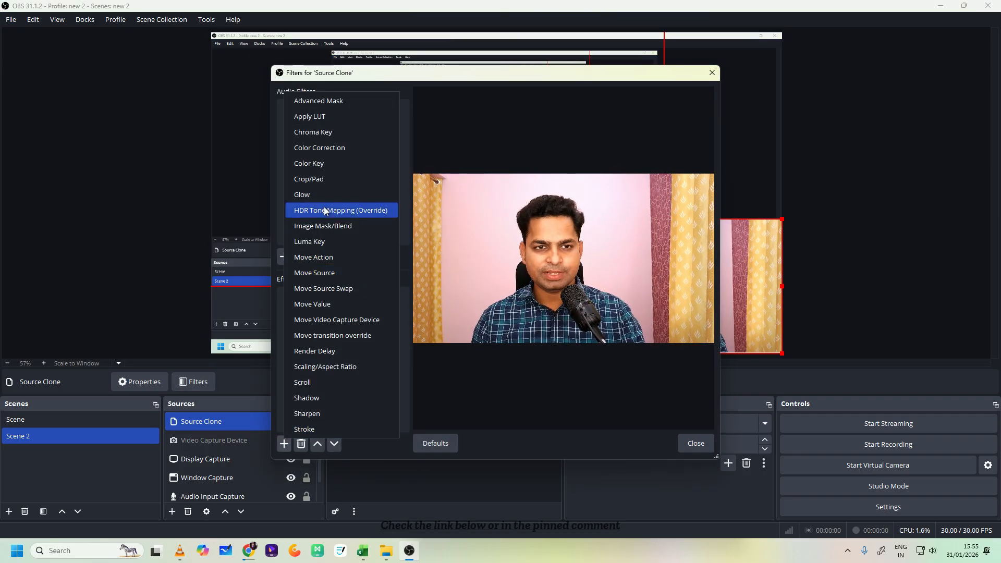
left_click(326, 103)
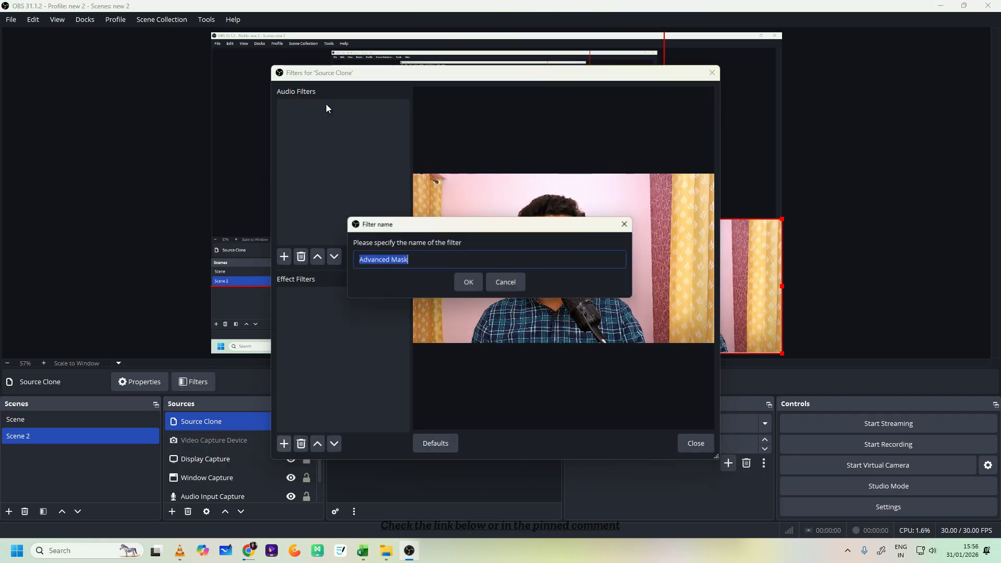
left_click(467, 284)
- Make the Source Clone's mask a circle with a radius of 655 px and close the filter window
left_click(536, 218)
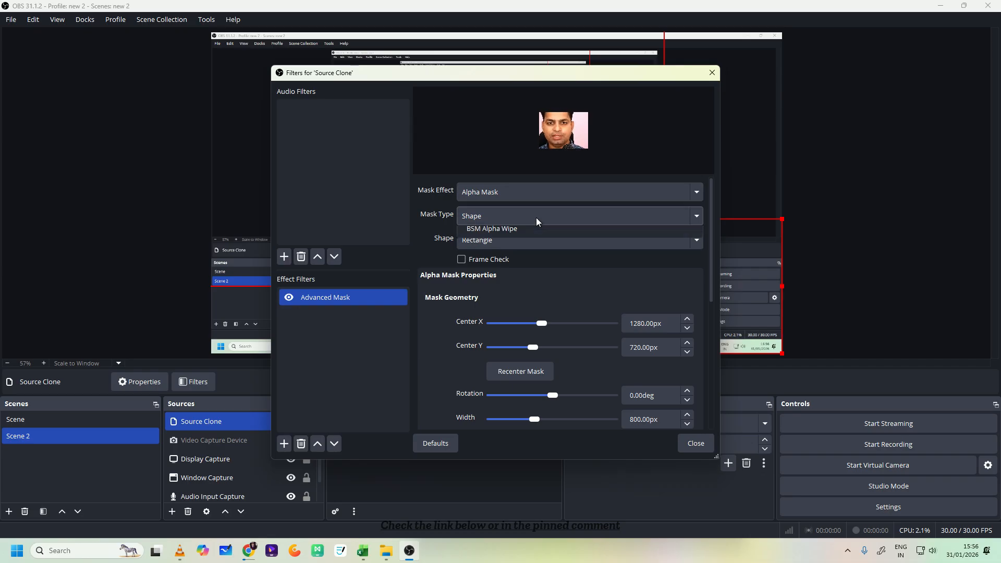
left_click(534, 232)
left_click(534, 245)
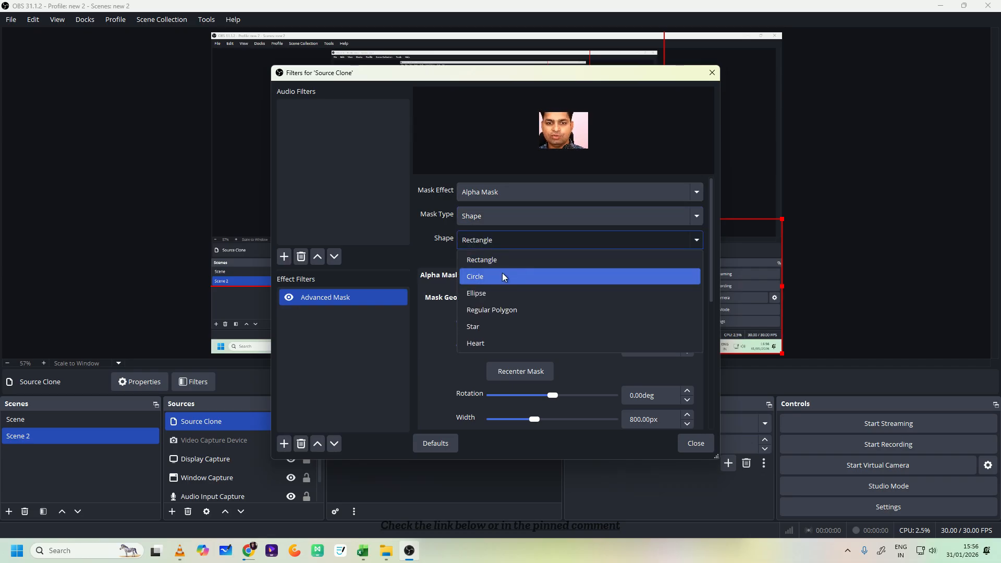
left_click(502, 275)
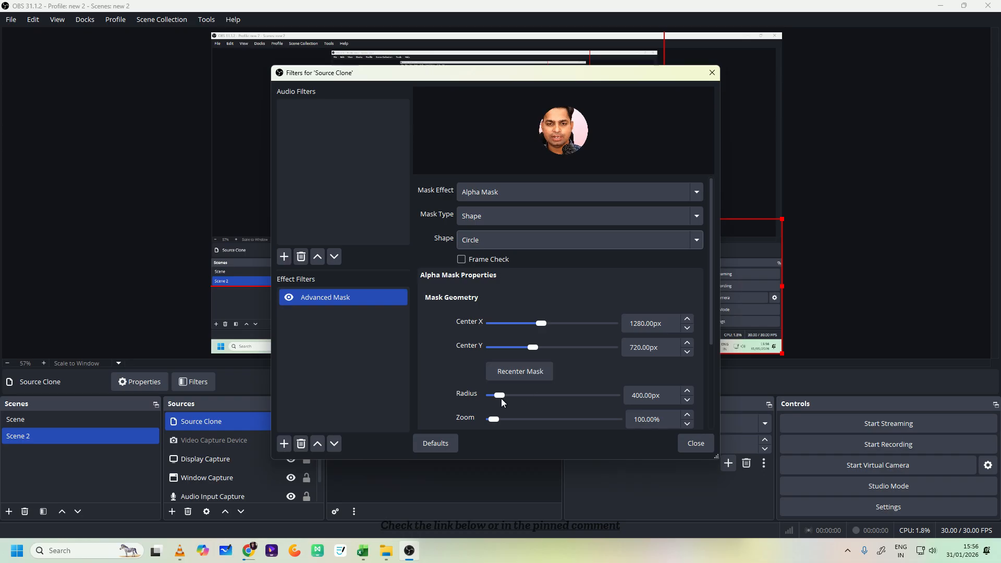
left_click_drag(501, 397, 502, 395)
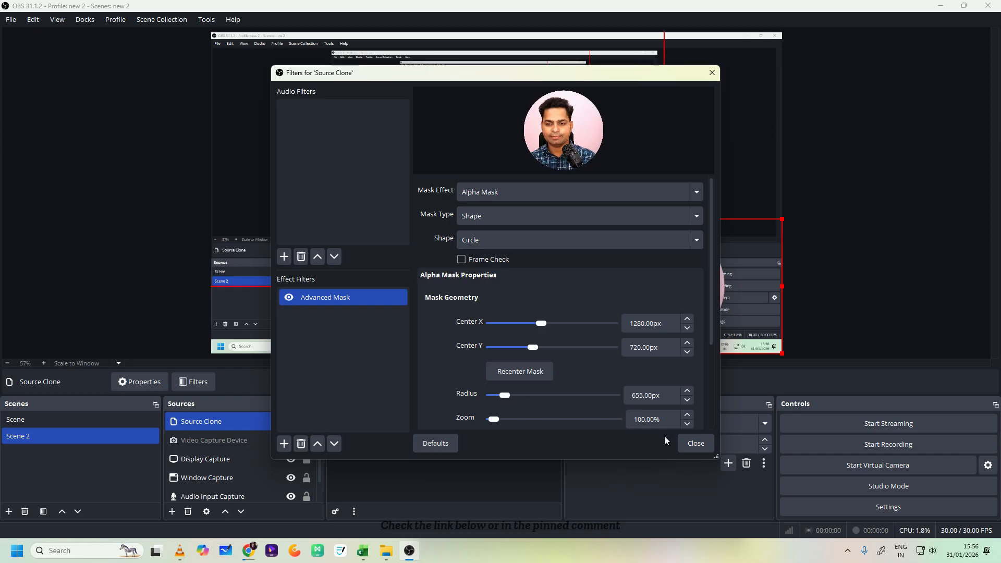
left_click(696, 445)
- Shift the circular webcam clone to about 1303 px from the canvas's left edge and compare Scene with Scene 2
left_click_drag(682, 312, 735, 314)
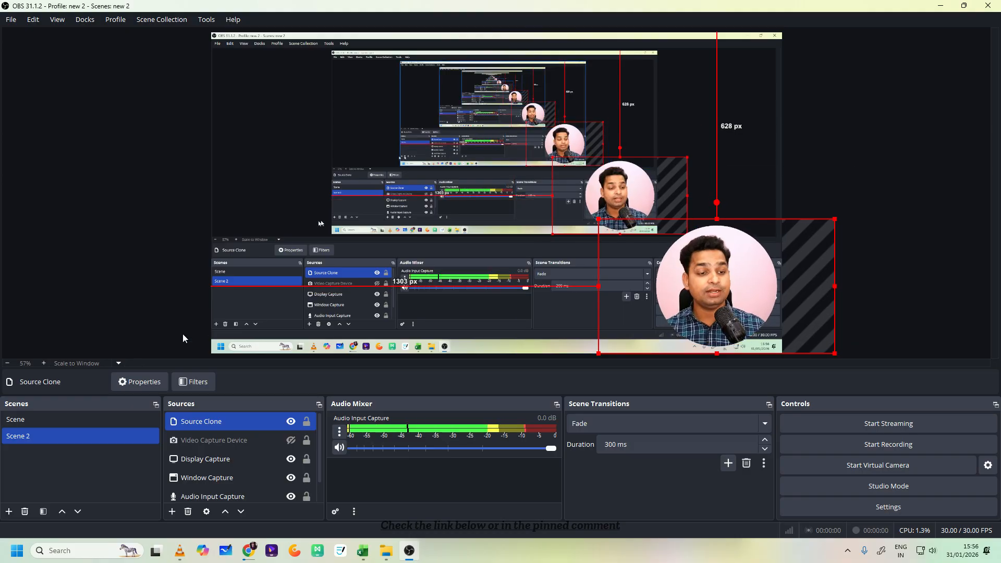
left_click(67, 418)
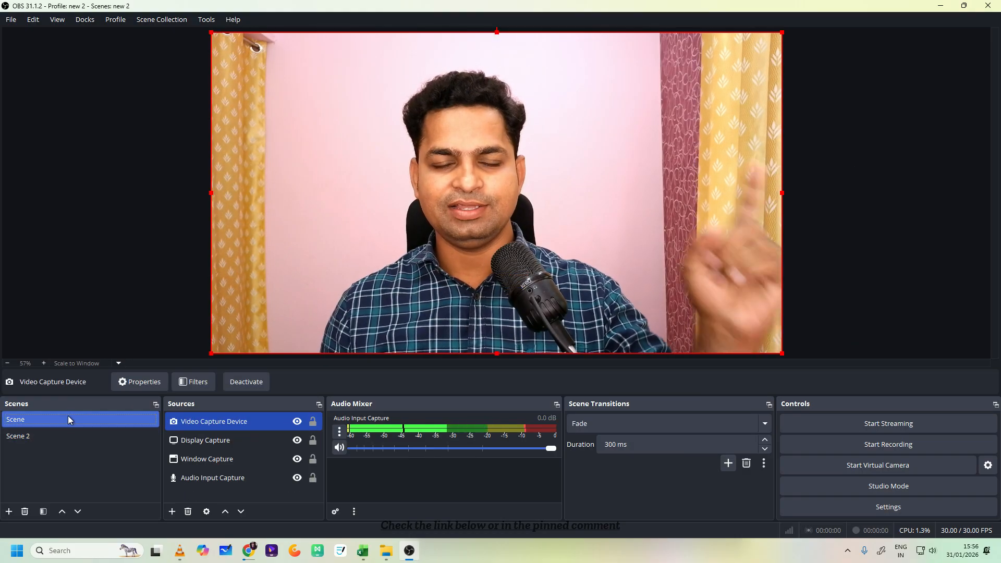
left_click(68, 434)
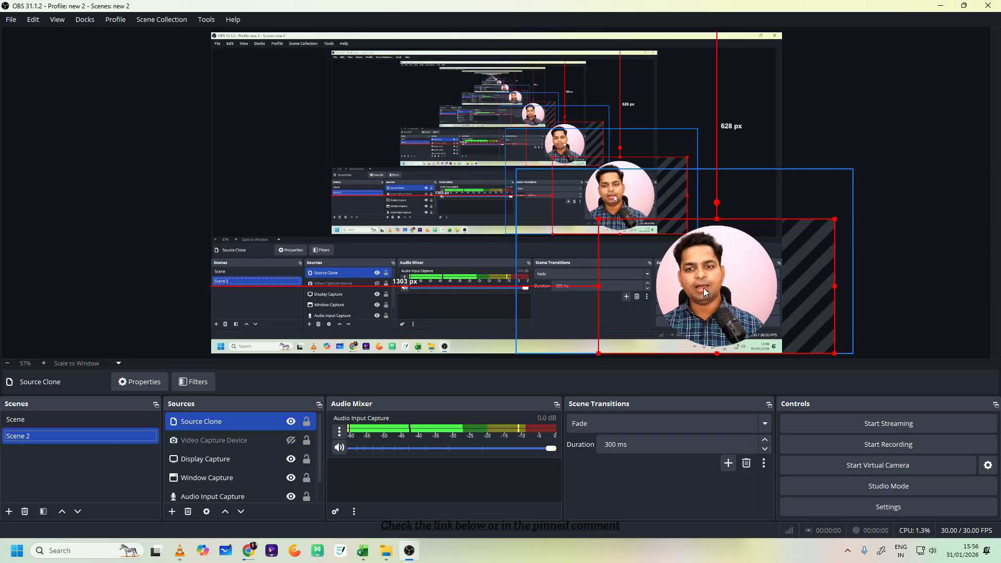
- Enlarge the Source Clone's circular mask to a radius of 756 px, close the filter window and switch to Scene
left_click(202, 442)
left_click(181, 427)
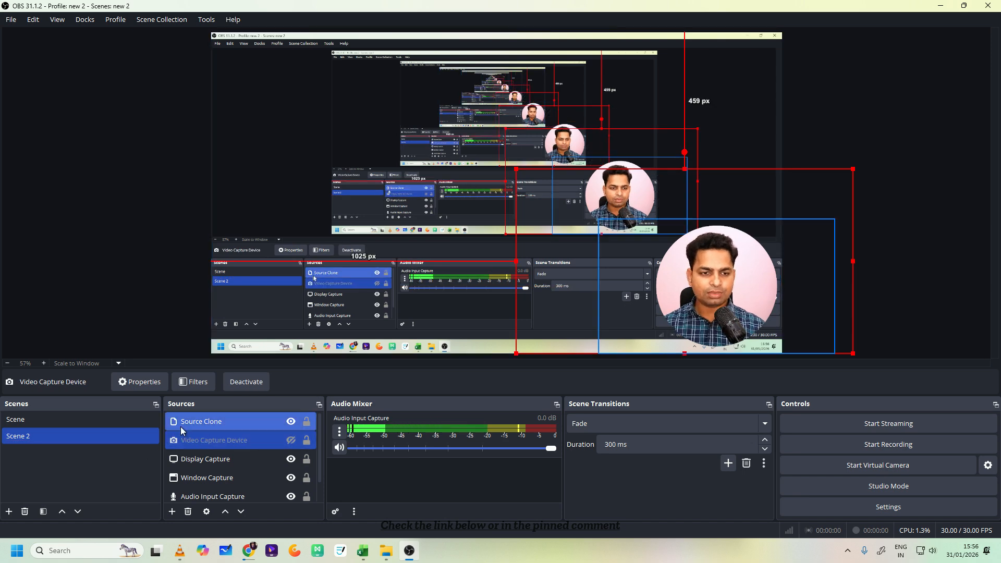
left_click(212, 383)
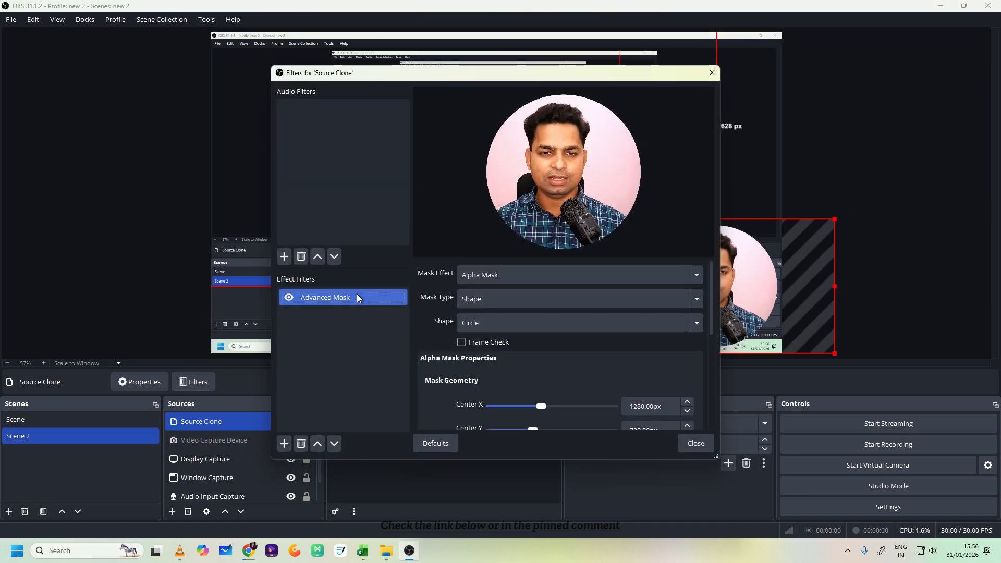
scroll(549, 399, "down", 5)
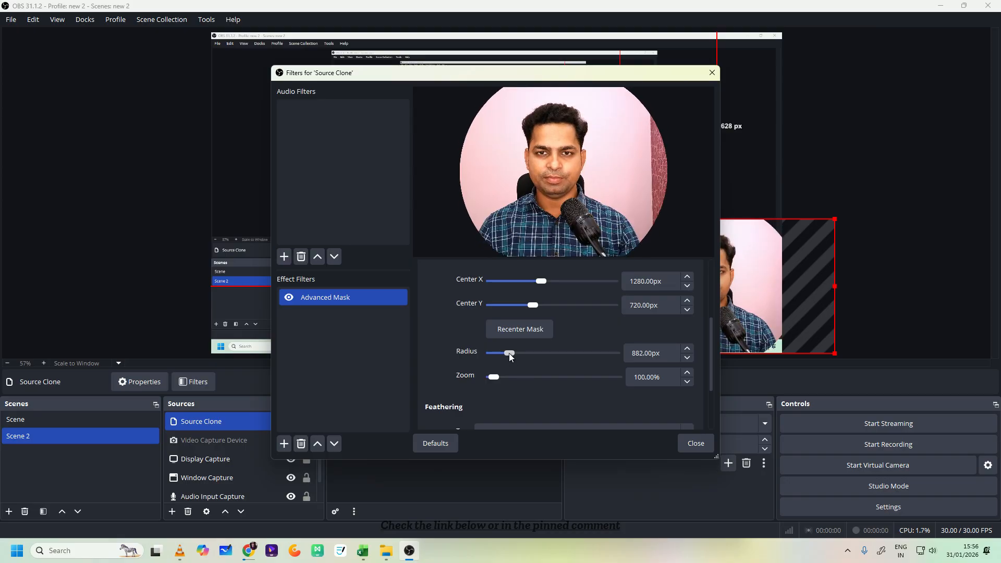
left_click_drag(508, 352, 506, 352)
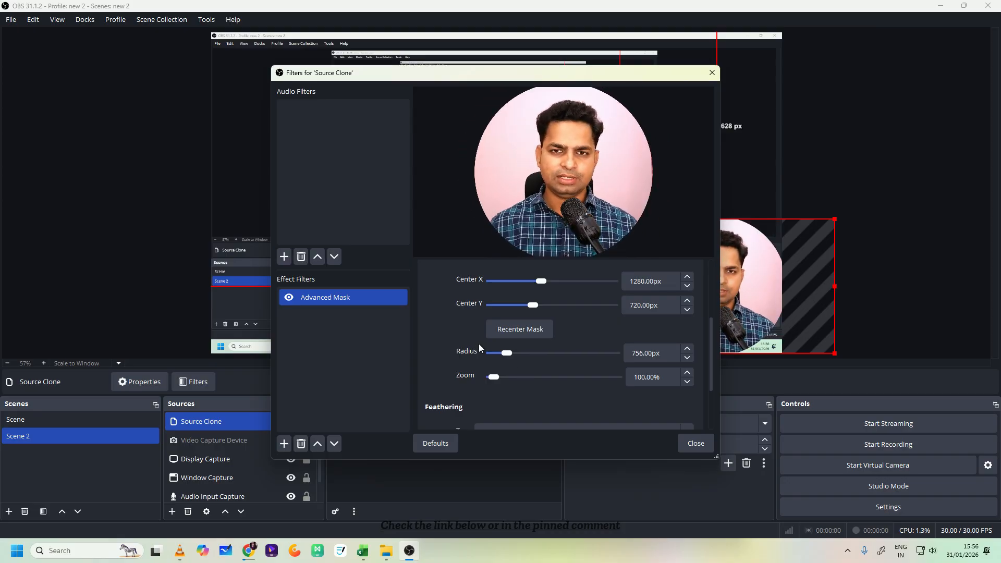
left_click(695, 443)
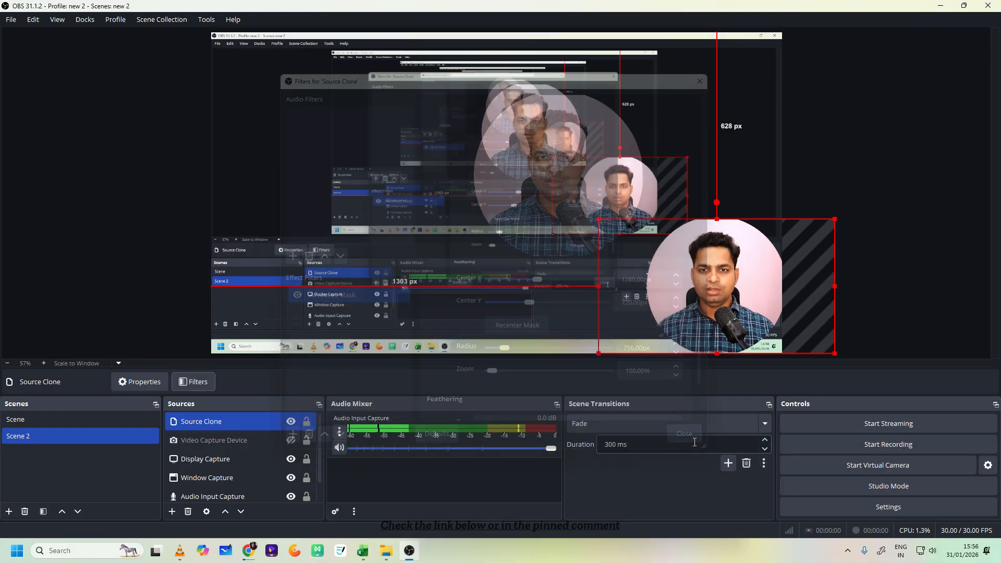
left_click(61, 420)
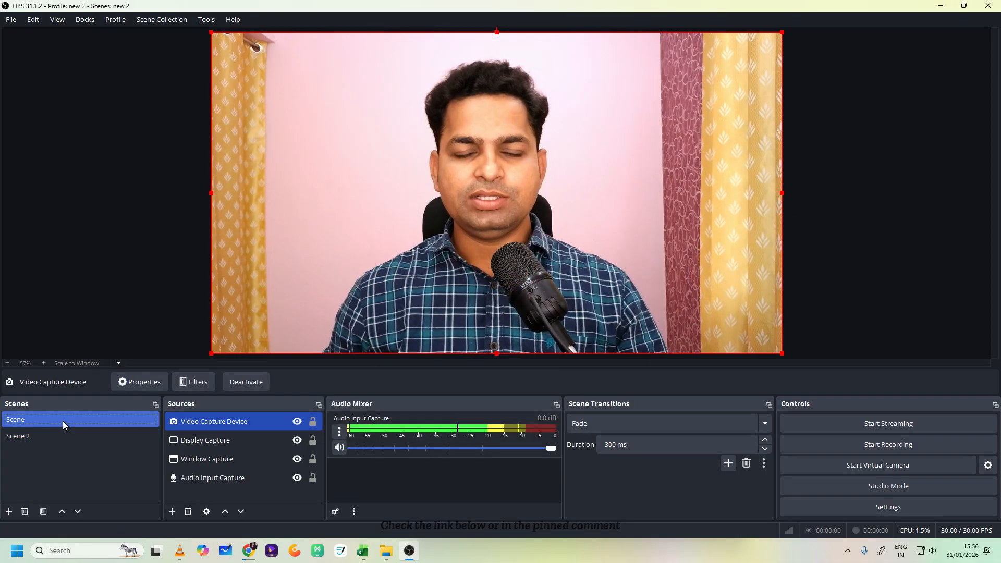
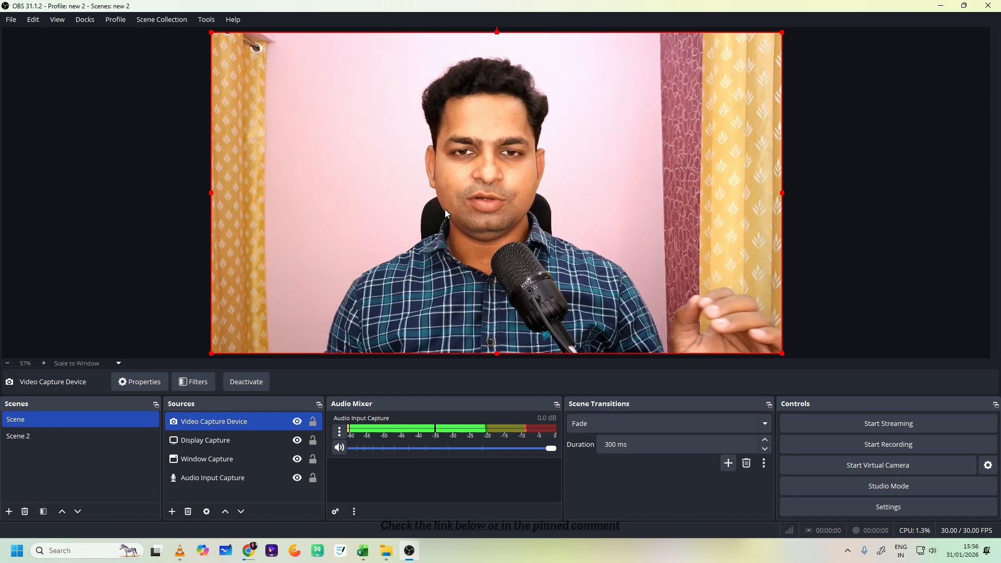
right_click(445, 208)
mouse_move(496, 281)
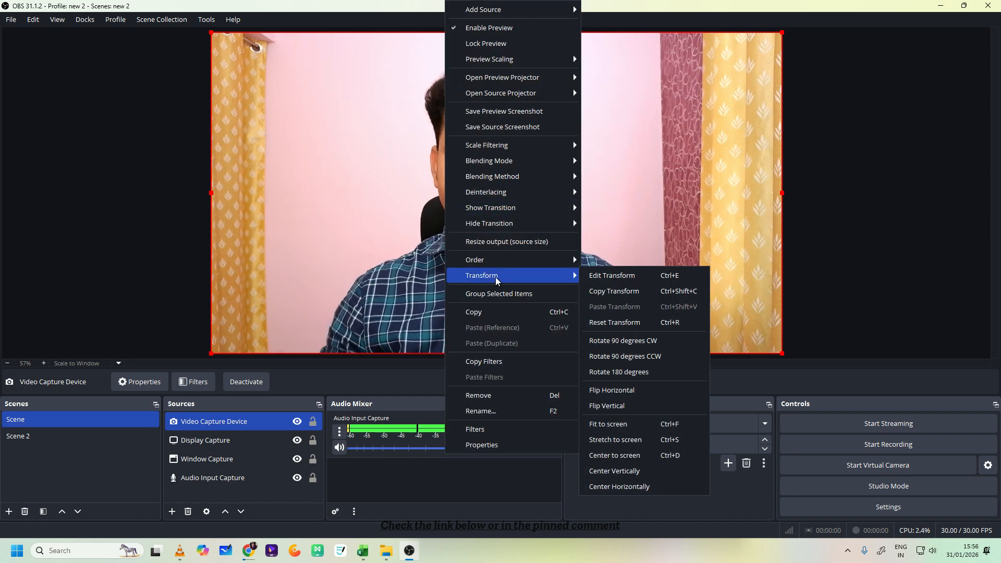
left_click(884, 232)
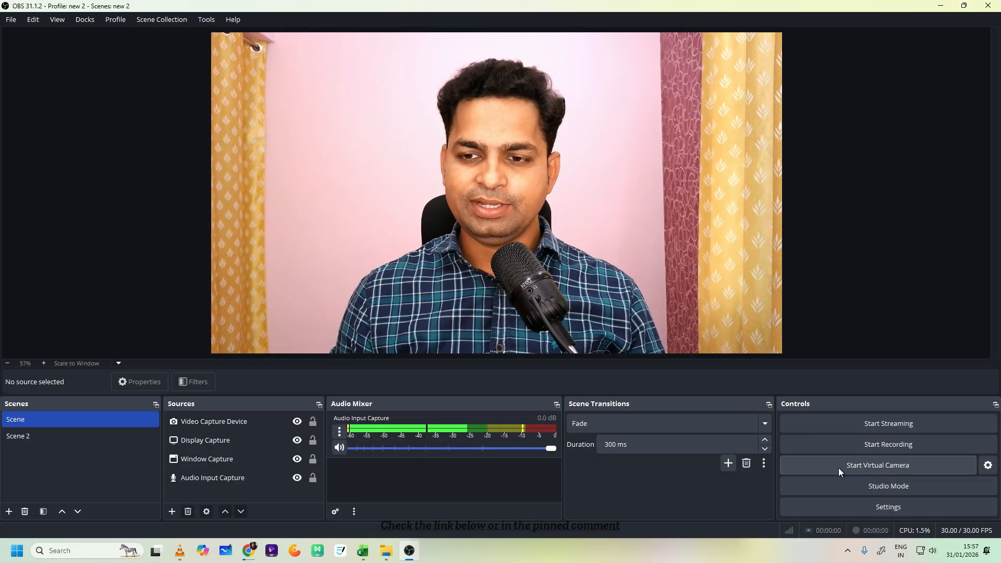
- Flip the Video Capture Device horizontally in Scene
left_click(409, 242)
right_click(455, 190)
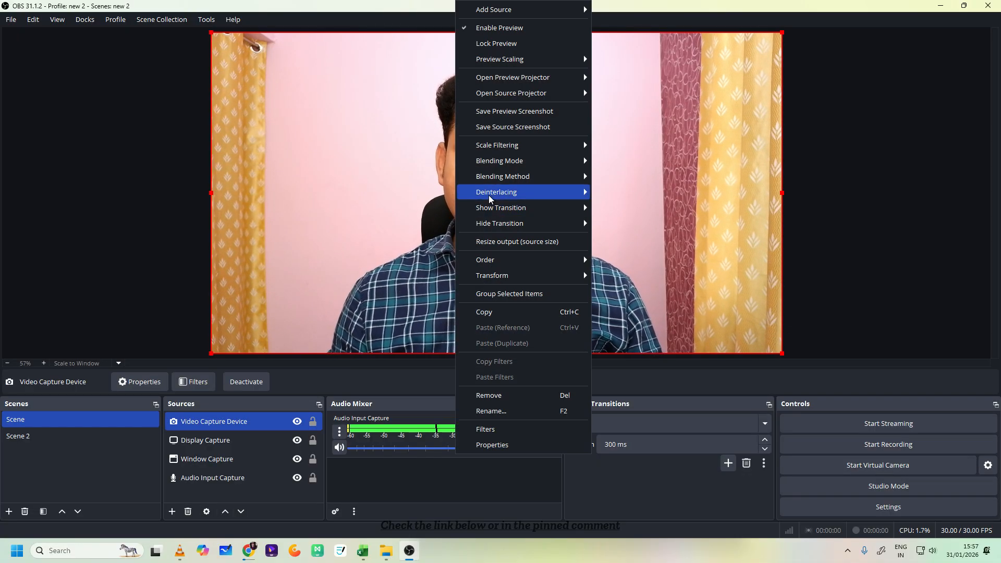
mouse_move(501, 274)
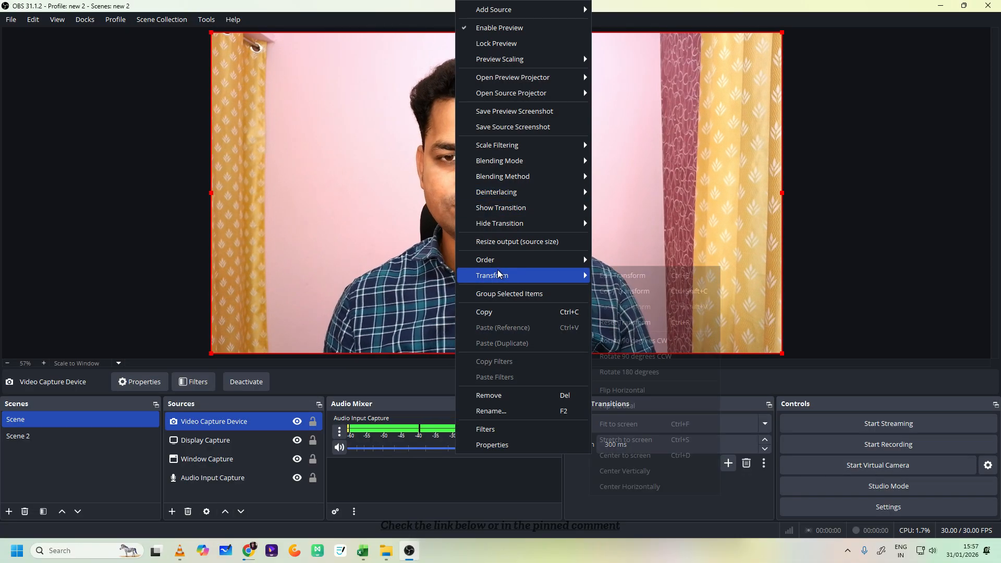
left_click(649, 390)
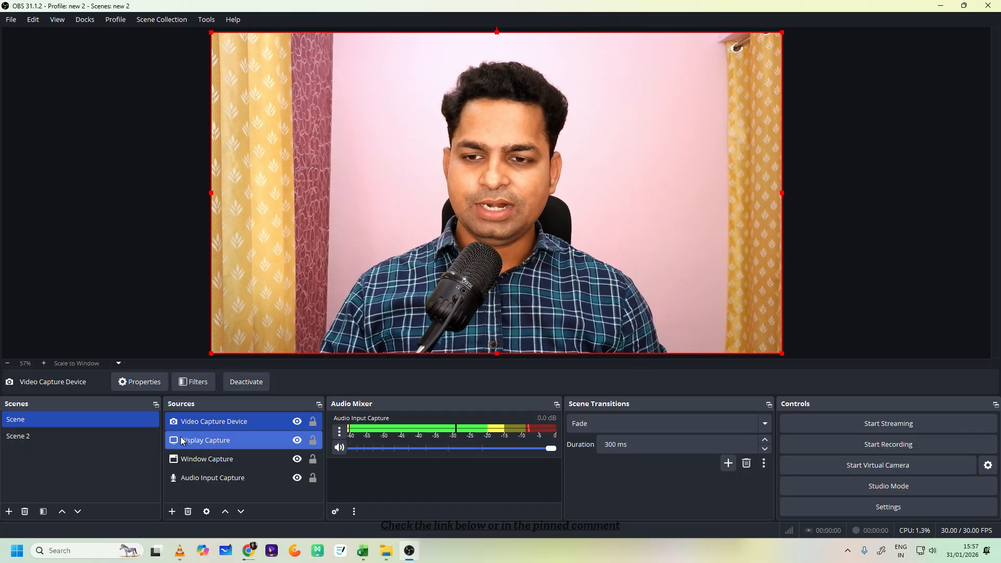
- Switch to Scene 2 and flip the Source Clone webcam overlay horizontally
left_click(139, 441)
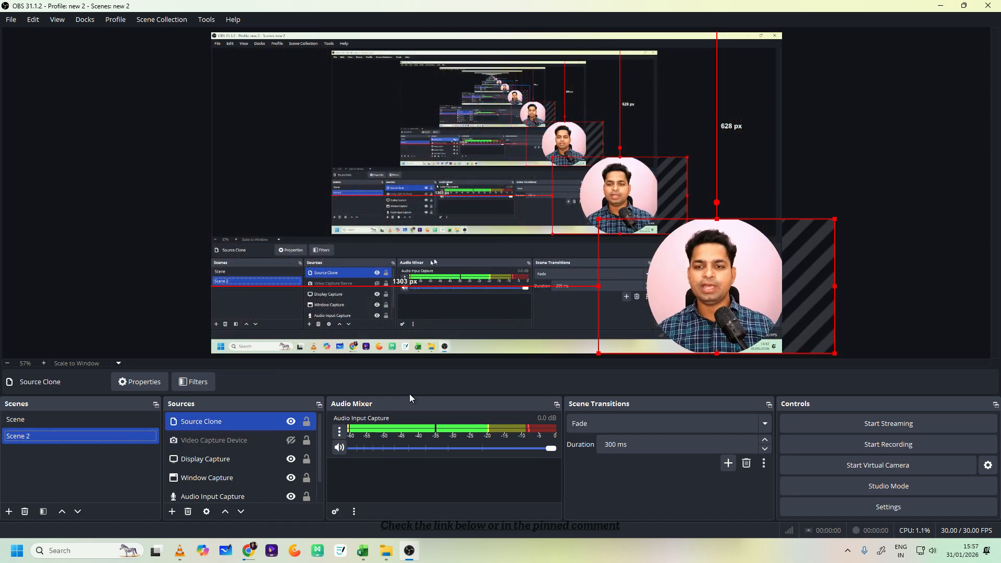
right_click(730, 282)
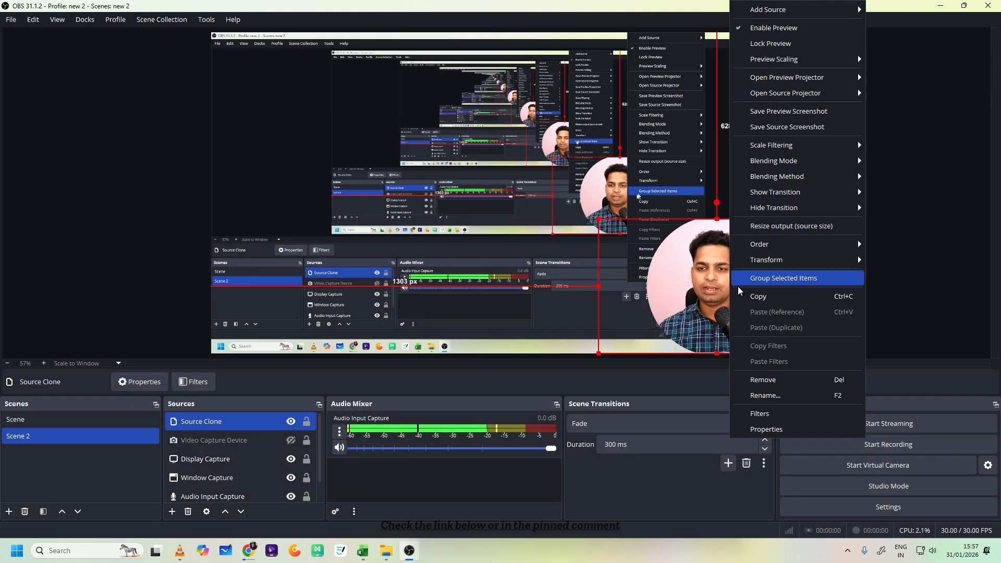
left_click(706, 288)
left_click(706, 286)
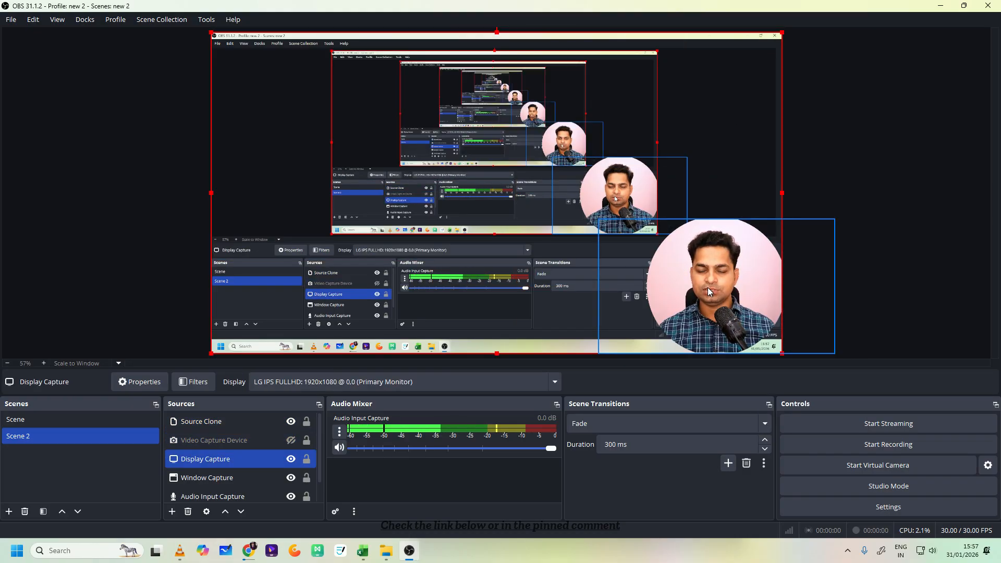
left_click(253, 423)
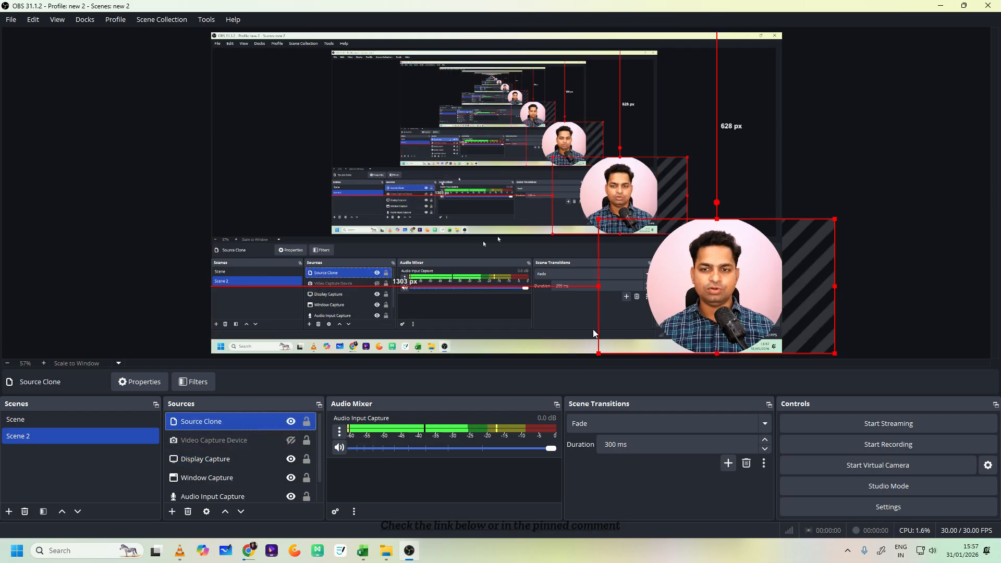
right_click(705, 289)
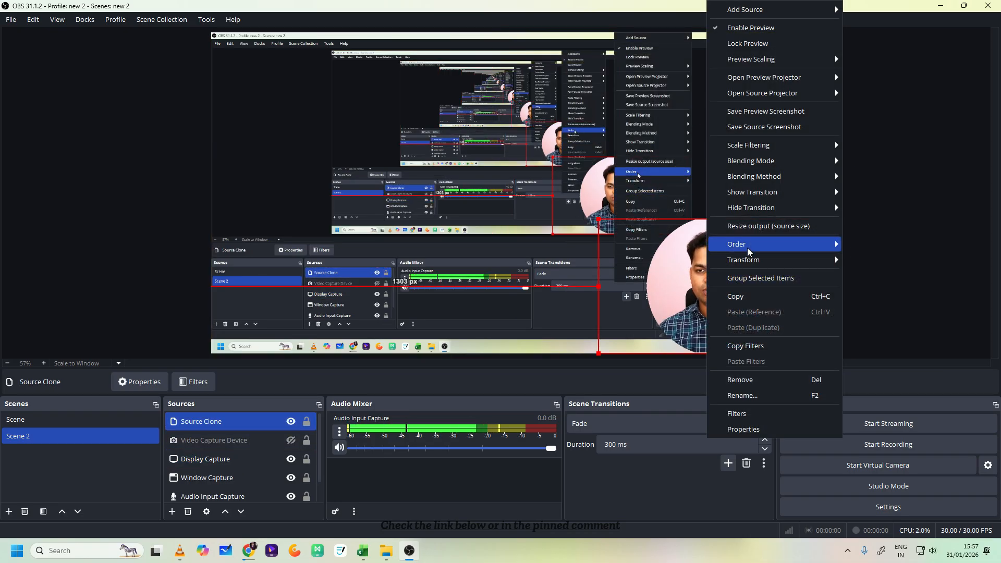
mouse_move(751, 258)
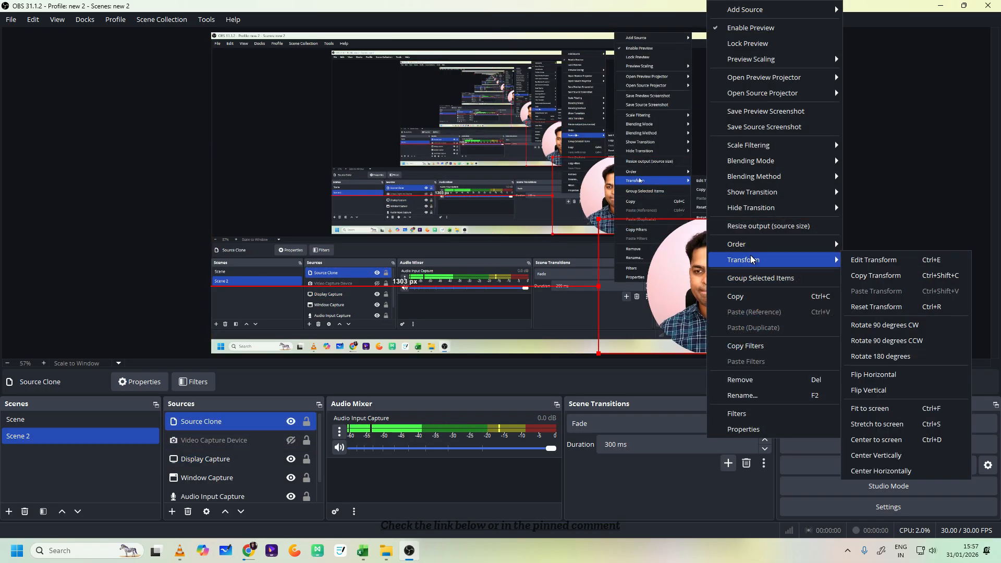
left_click(879, 381)
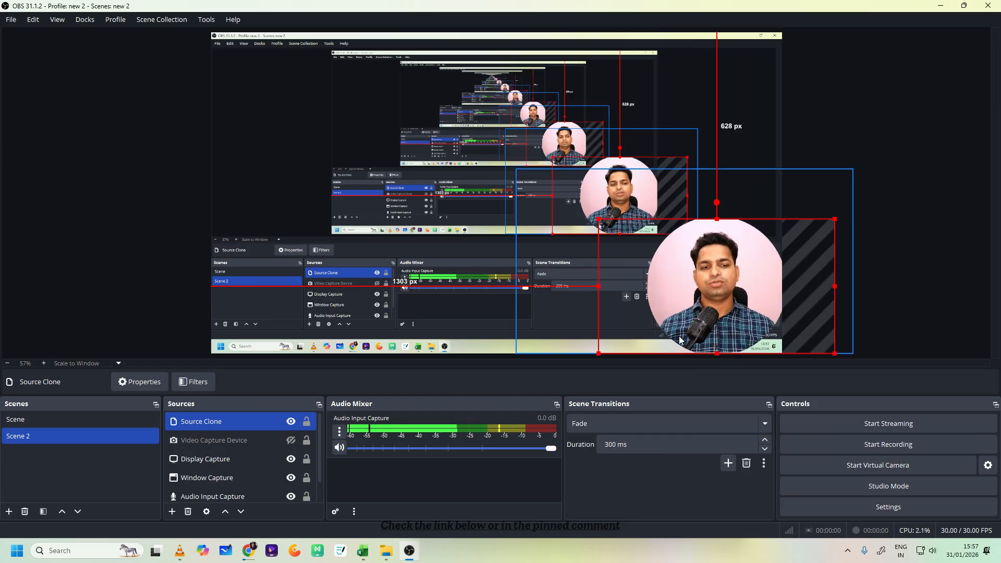
- Move the Source Clone to about 1269 px from the canvas's left edge and stretch its upper edge to about 587 px from the top
mouse_move(687, 312)
left_mouse_down()
mouse_move(698, 318)
mouse_move(16, 23)
mouse_move(428, 167)
mouse_move(663, 262)
mouse_move(696, 285)
mouse_move(688, 308)
left_mouse_up()
left_click(882, 225)
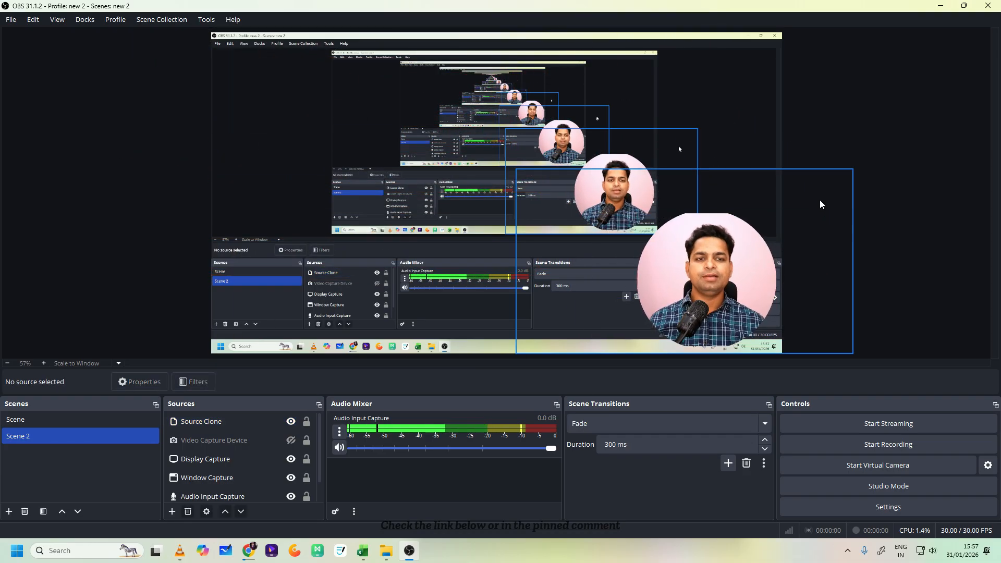
left_click(705, 223)
left_click_drag(706, 212, 706, 207)
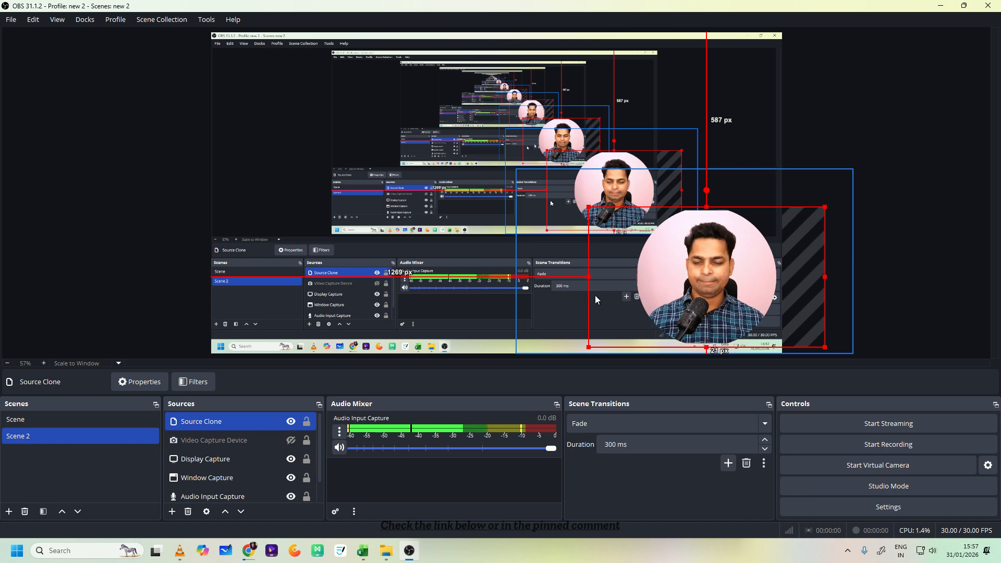
- Reduce the radius of the Source Clone's circular Advanced Mask to 706 px and close the filter window
left_click(185, 382)
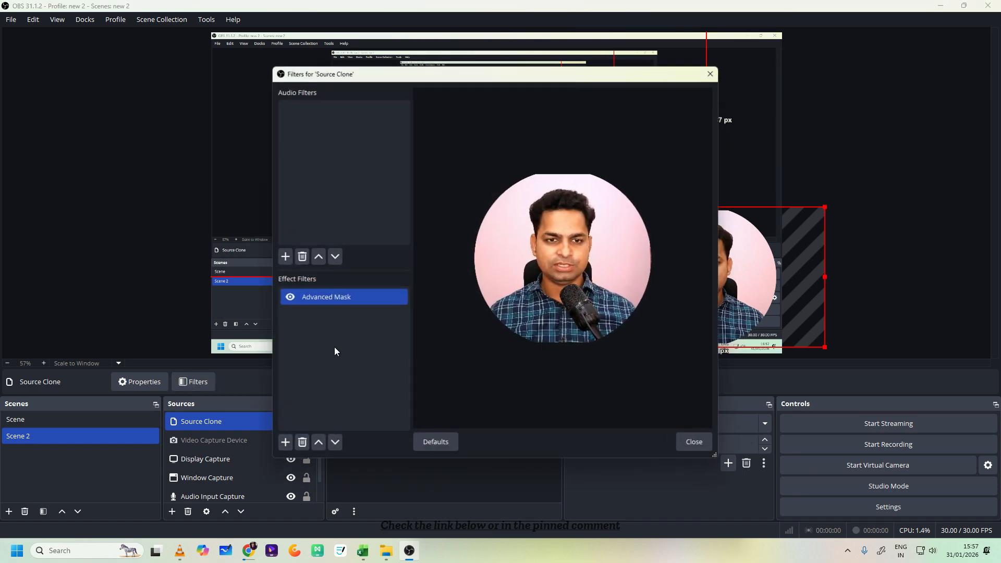
left_click(338, 298)
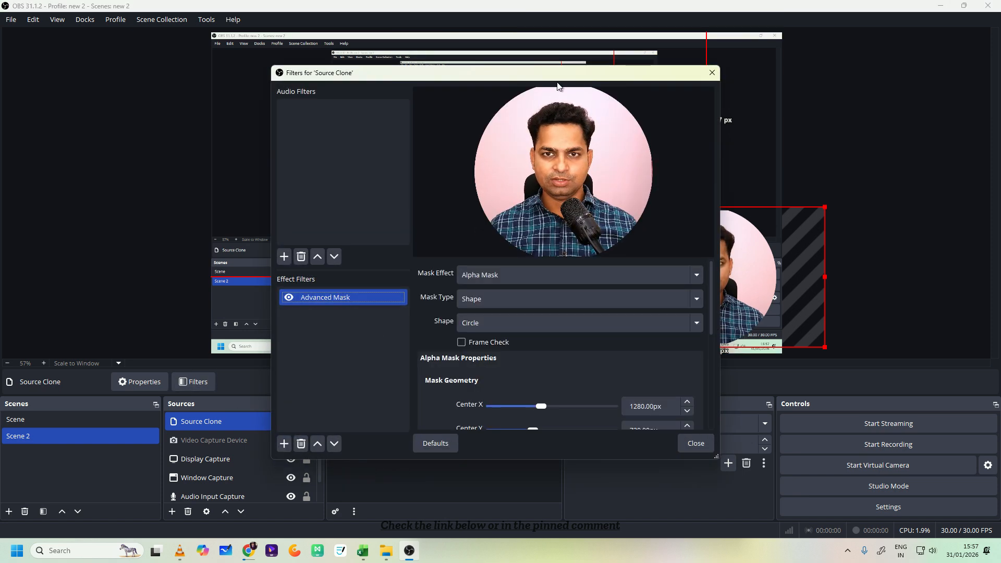
scroll(524, 350, "down", 4)
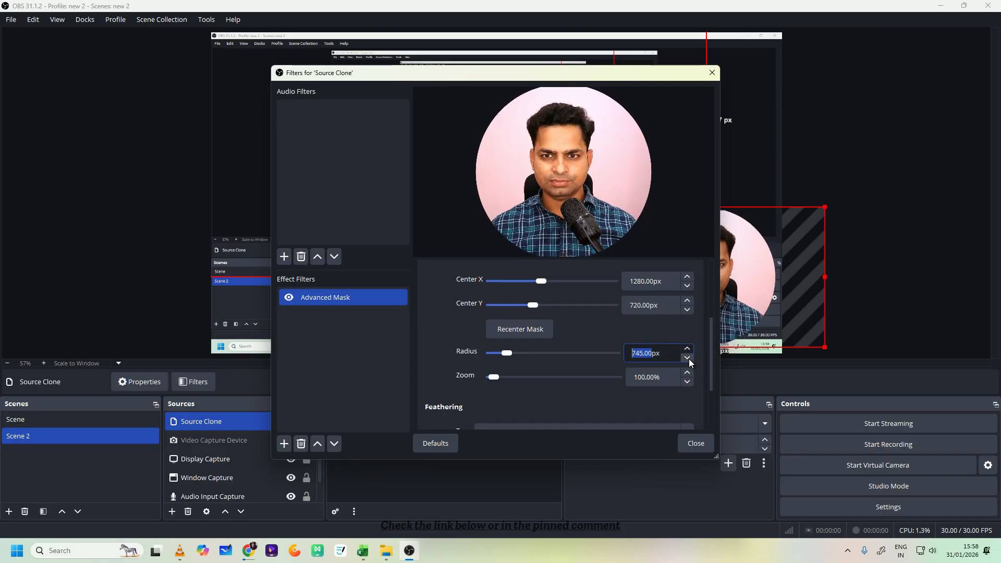
left_click_drag(513, 350, 505, 352)
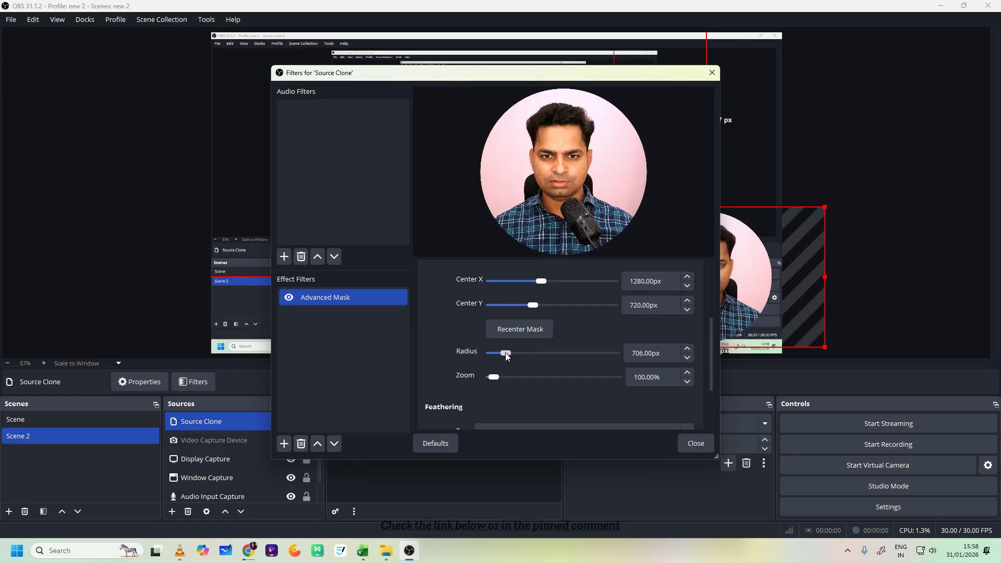
left_click(897, 311)
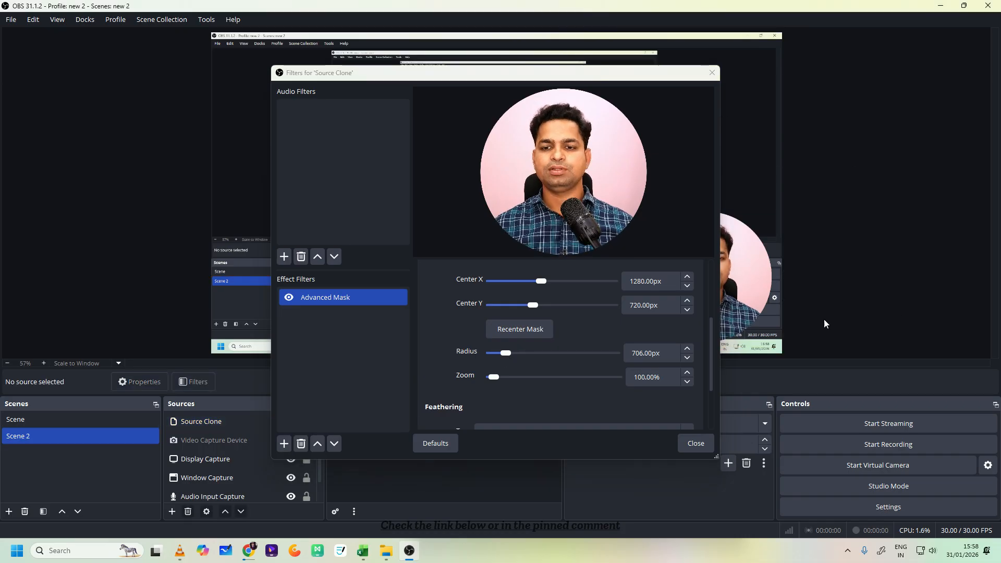
left_click(711, 435)
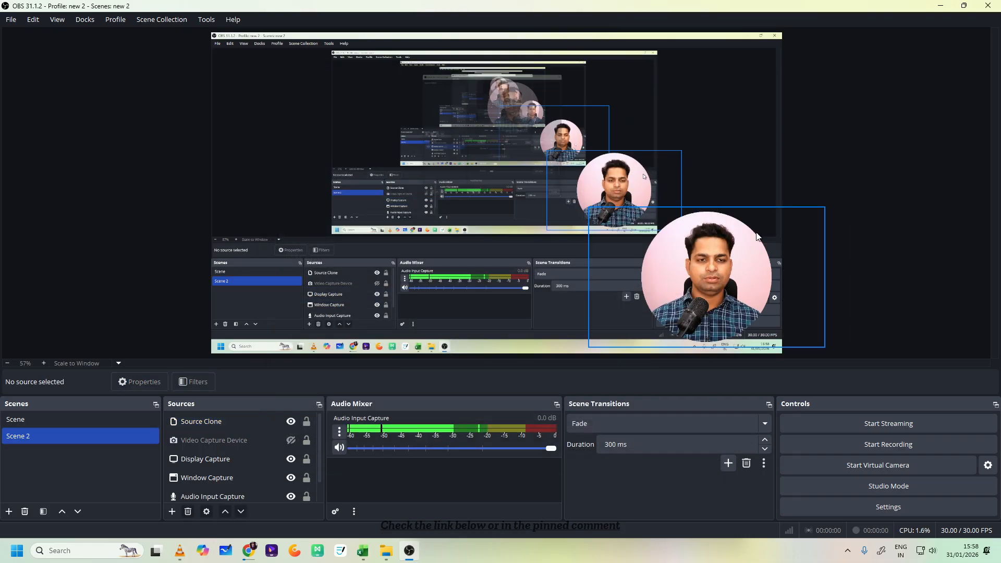
- Nudge the Source Clone to about 1276 px from the canvas's left edge and add a Stroke effect filter under its default name
left_click(720, 296)
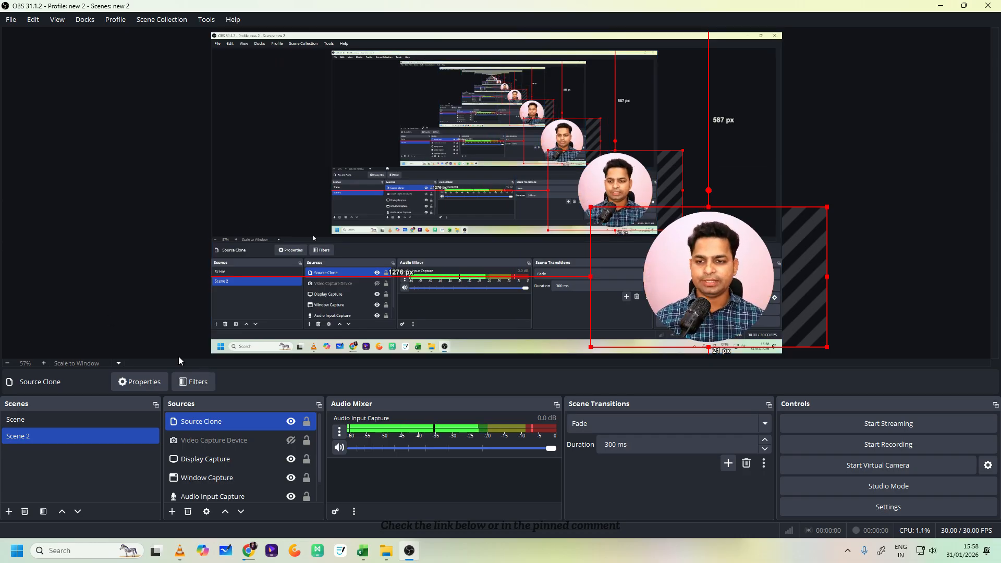
left_click(193, 381)
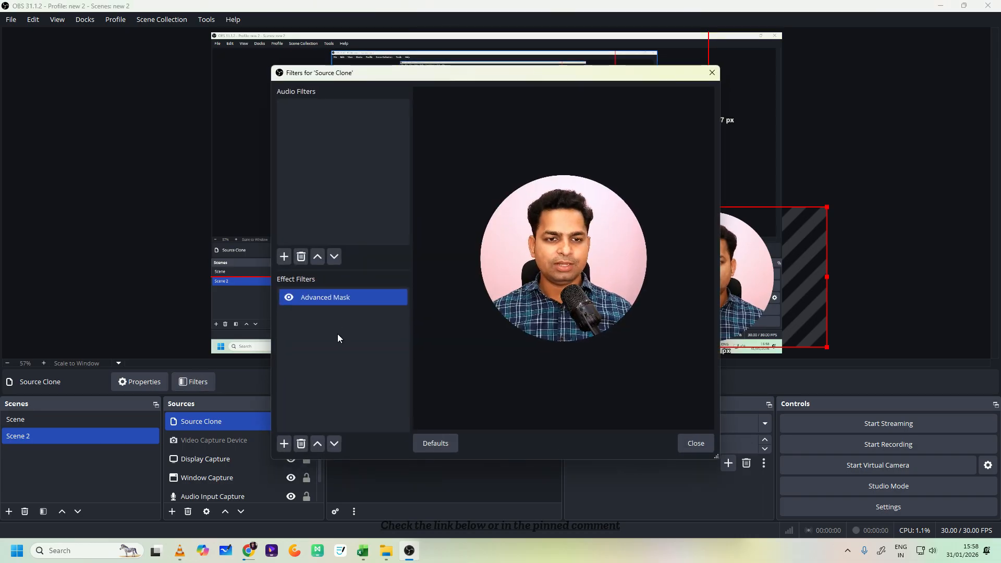
left_click(284, 443)
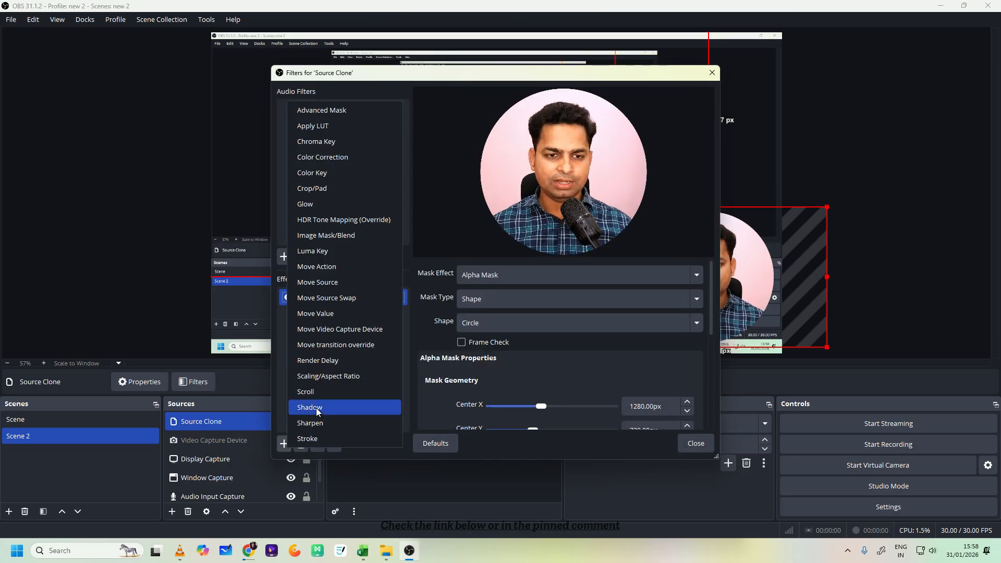
left_click(312, 439)
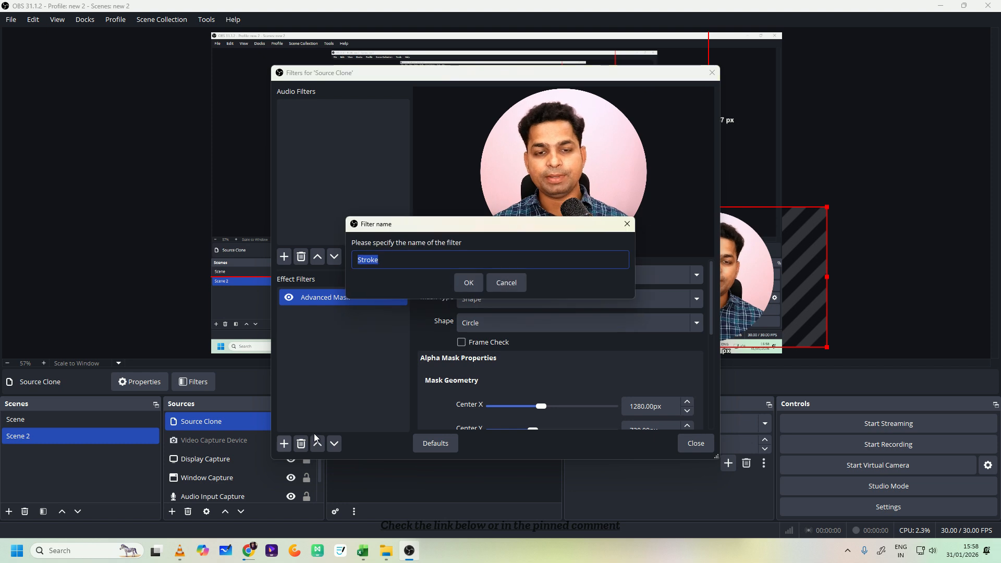
left_click(472, 285)
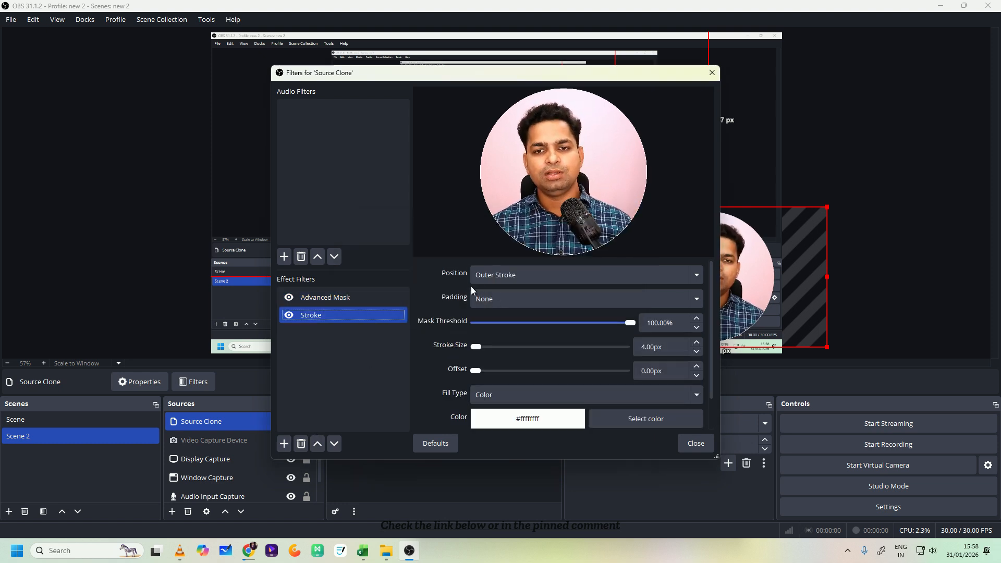
- Set the Stroke filter's padding to Auto and its stroke size to 42 px
left_click(510, 298)
left_click(510, 315)
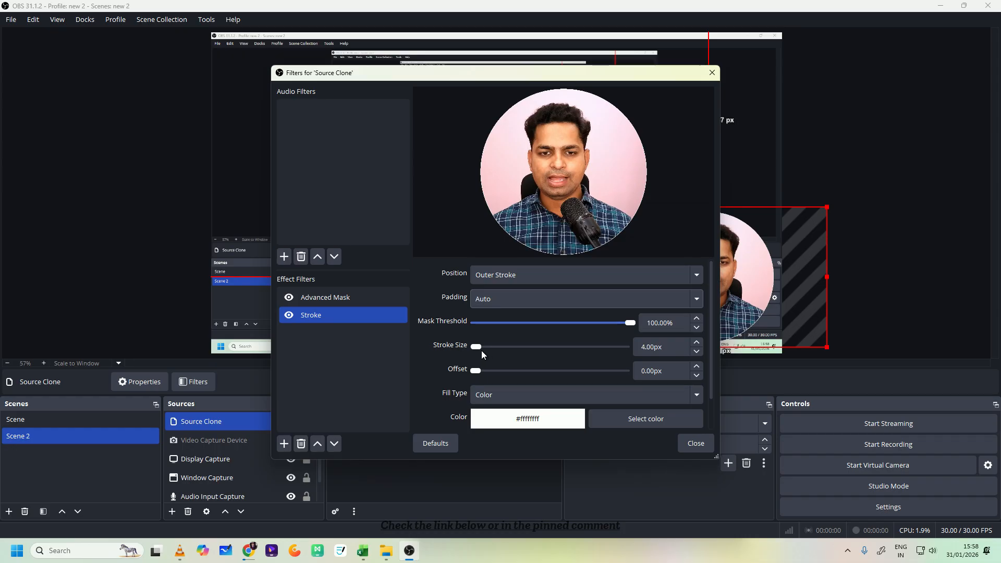
mouse_move(479, 346)
left_mouse_down()
mouse_move(494, 348)
mouse_move(478, 350)
left_mouse_up()
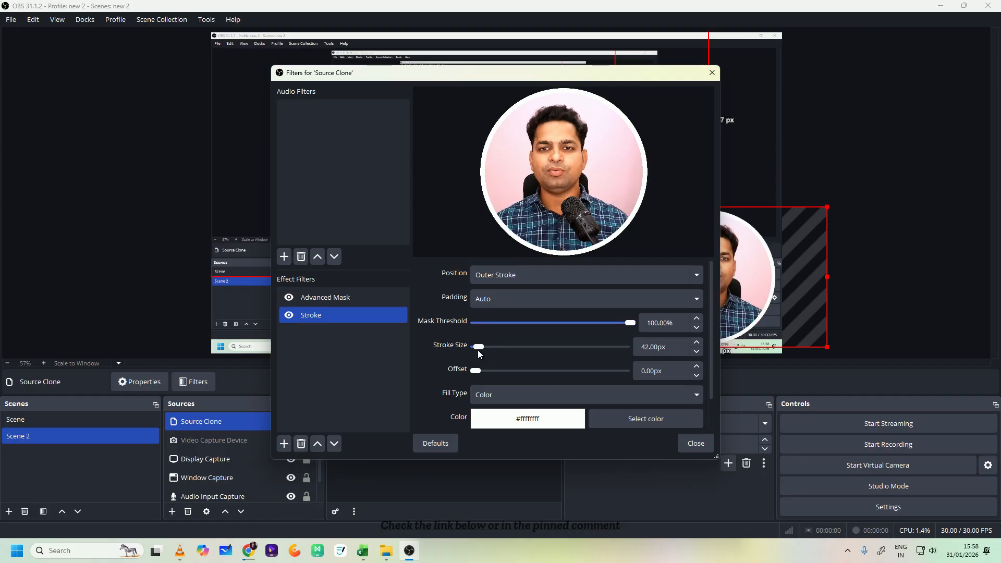
- Set the stroke color to the green basic color #55aa00
left_click(597, 419)
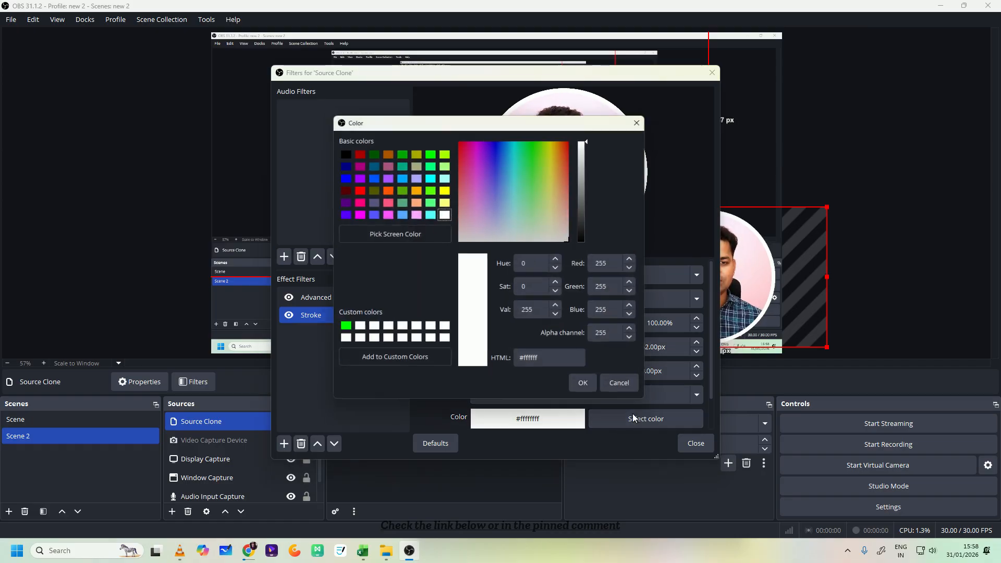
left_click(399, 188)
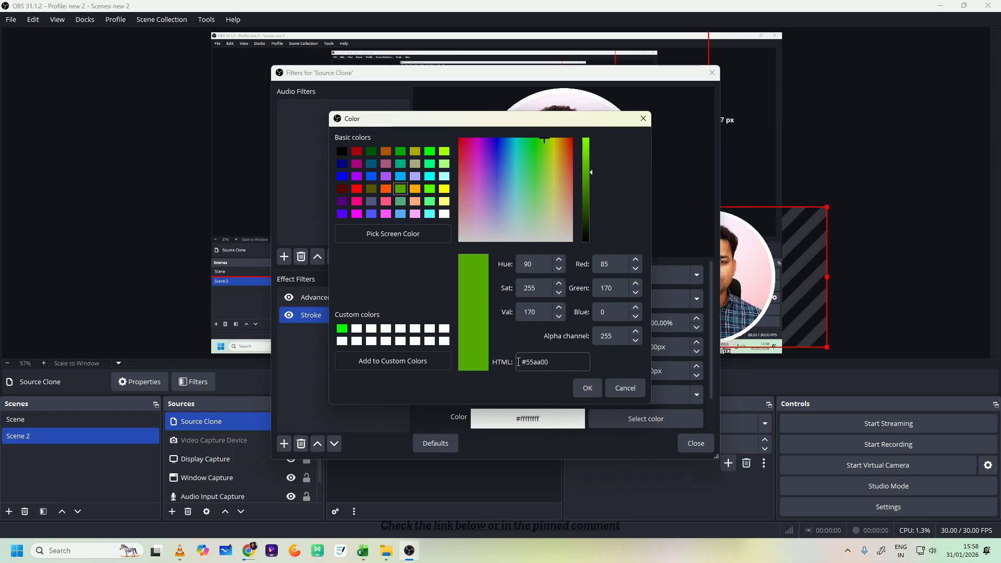
left_click(595, 392)
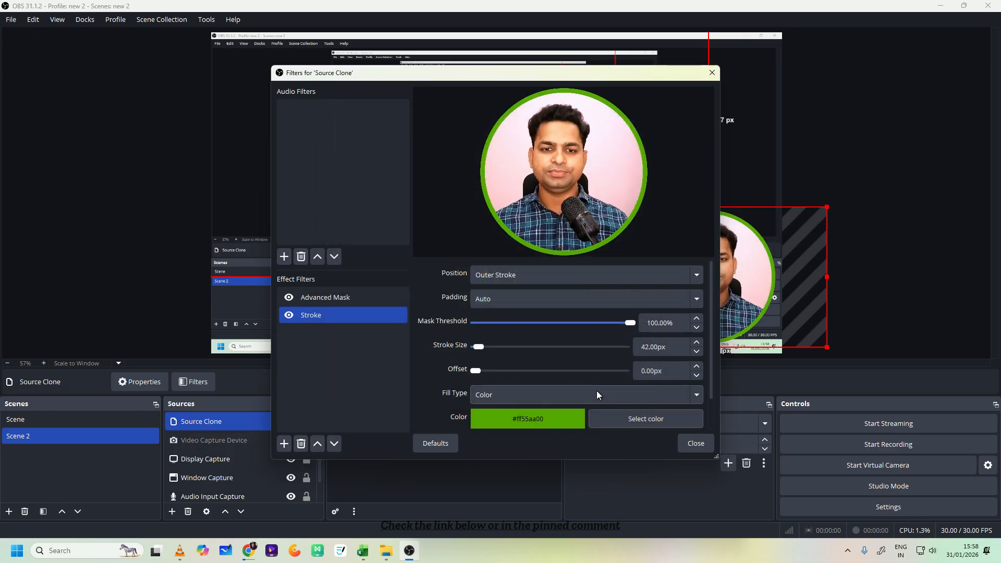
- Reduce the stroke size to 14 px and change the stroke color to blue #0000ff
left_click_drag(475, 347, 474, 348)
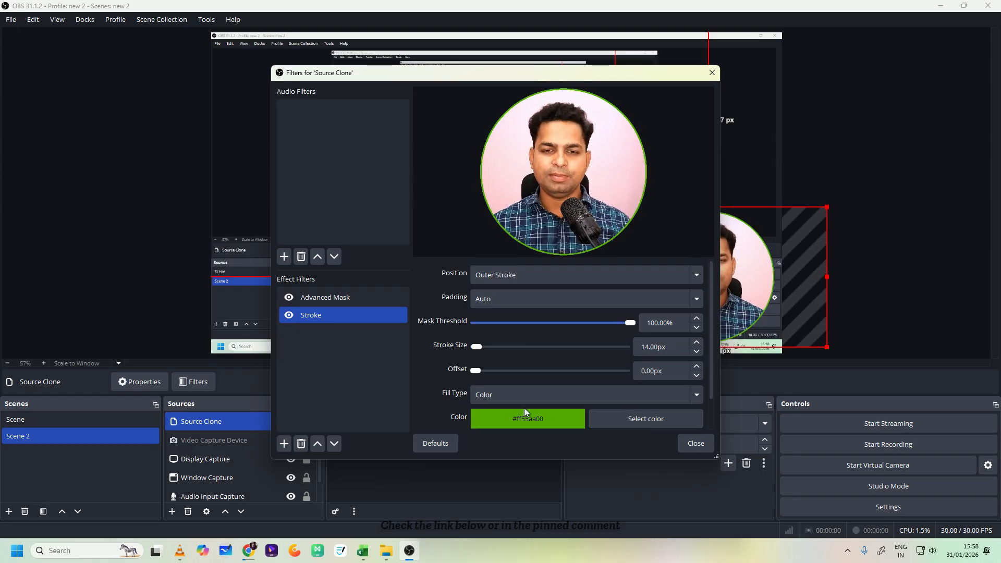
left_click(625, 419)
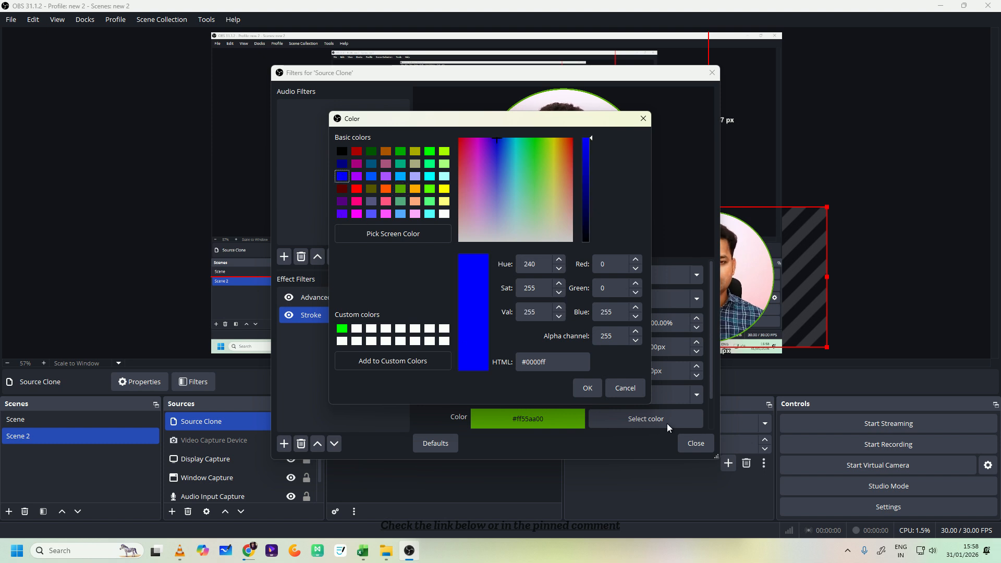
left_click(588, 388)
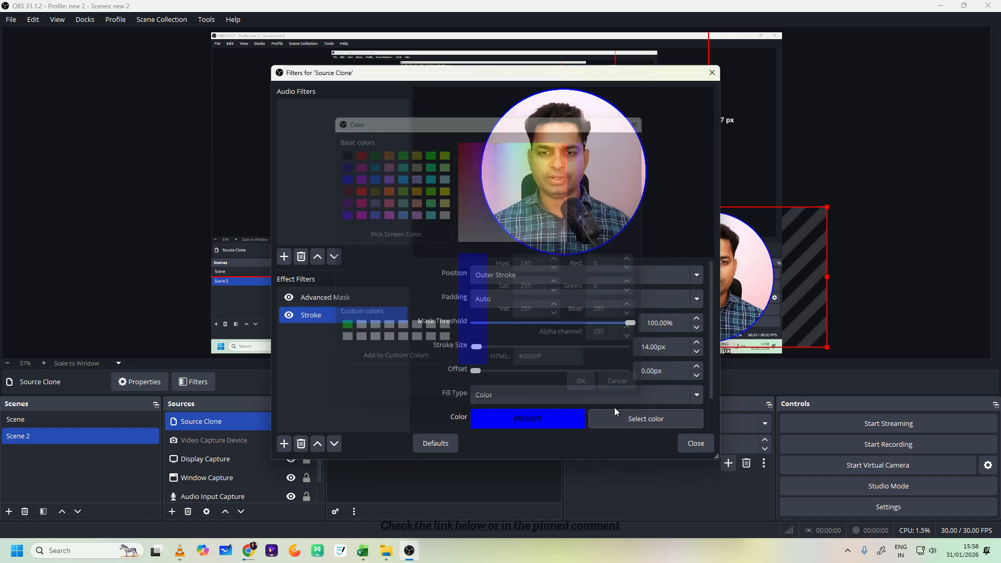
- Close the Source Clone's filter window and compare Scene with Scene 2
left_click(695, 443)
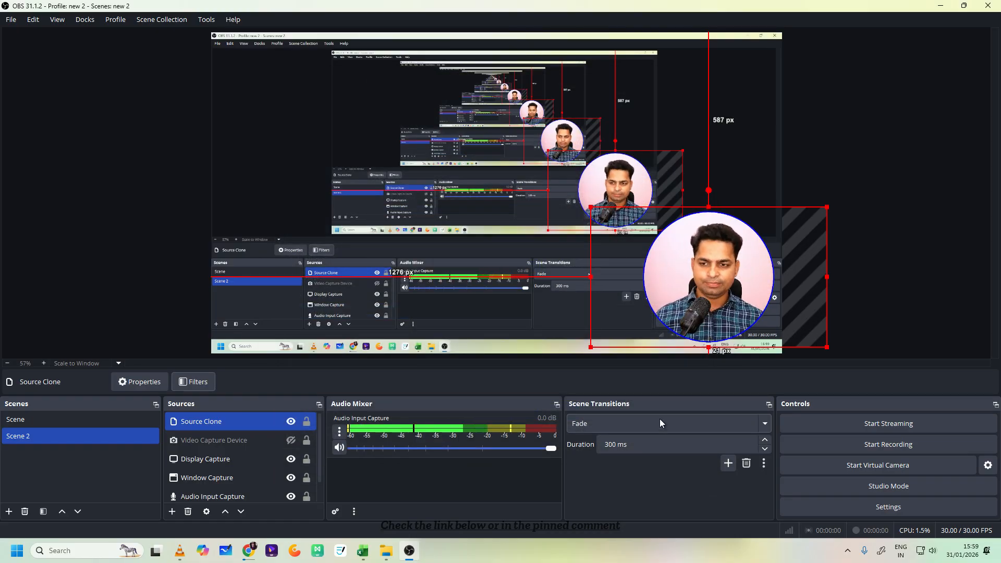
left_click(83, 422)
left_click(79, 434)
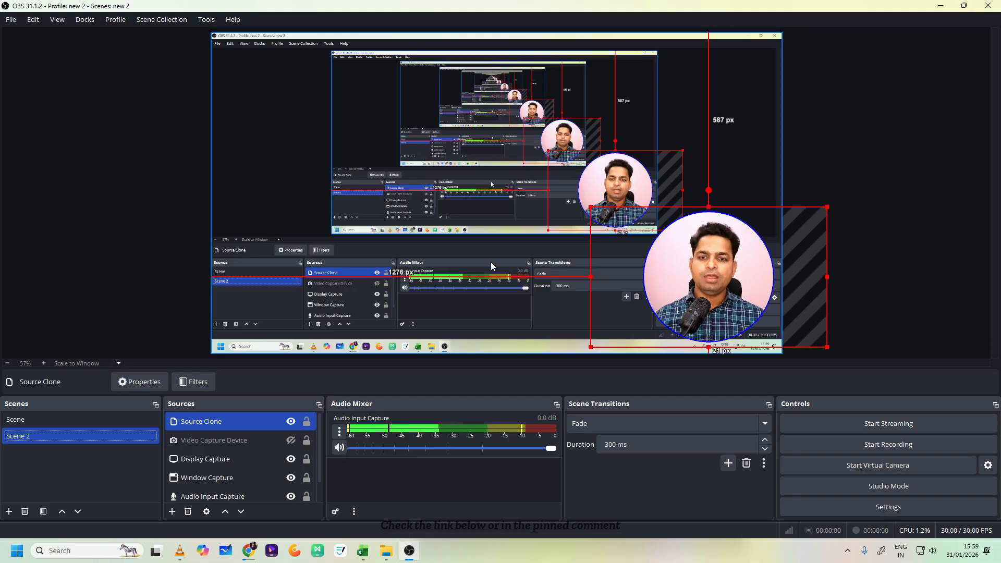
- Review the Source Clone, Advanced Masks and Move plugin pages in Chrome and return to OBS Studio
left_click(250, 548)
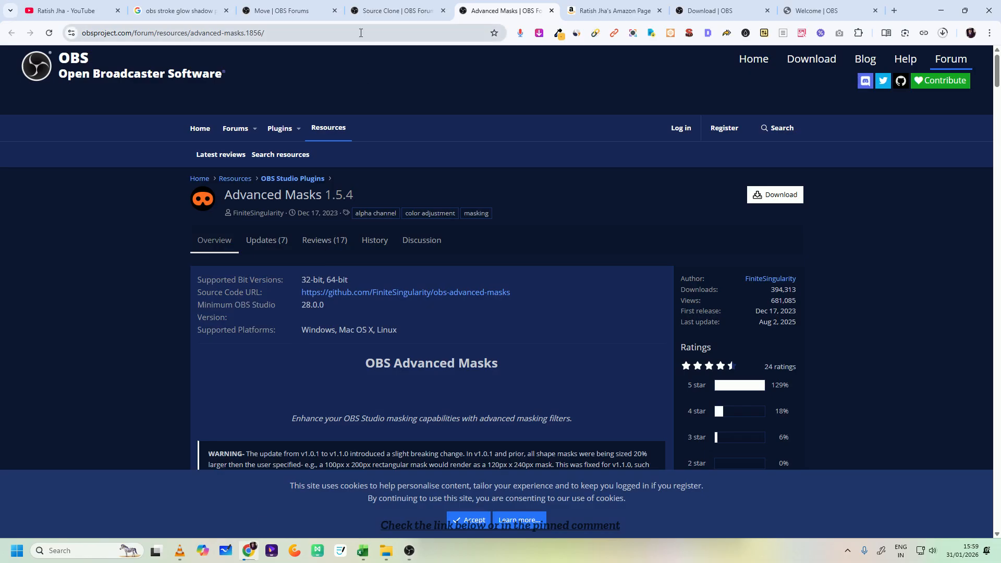
left_click(385, 11)
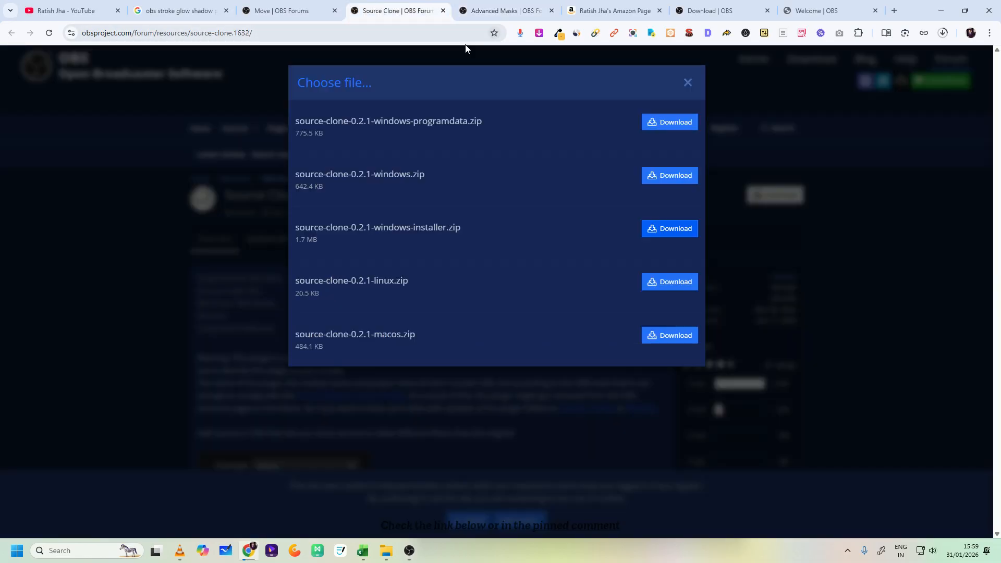
left_click(687, 82)
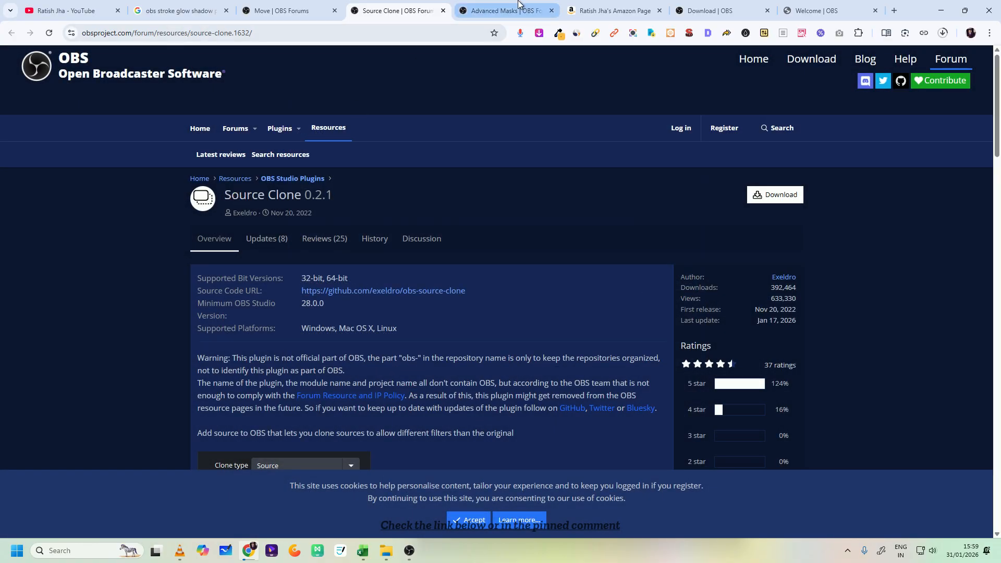
left_click(506, 10)
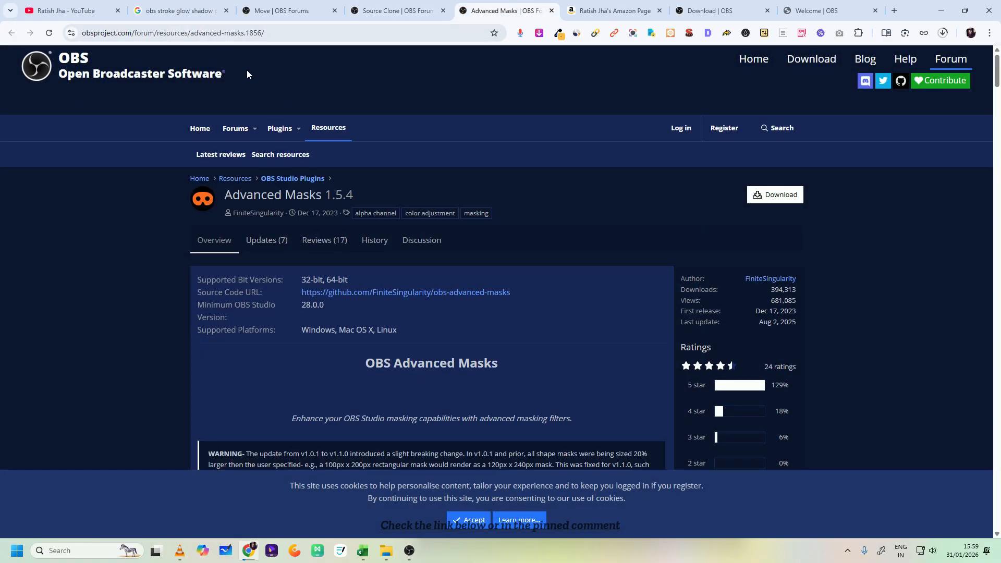
left_click(263, 15)
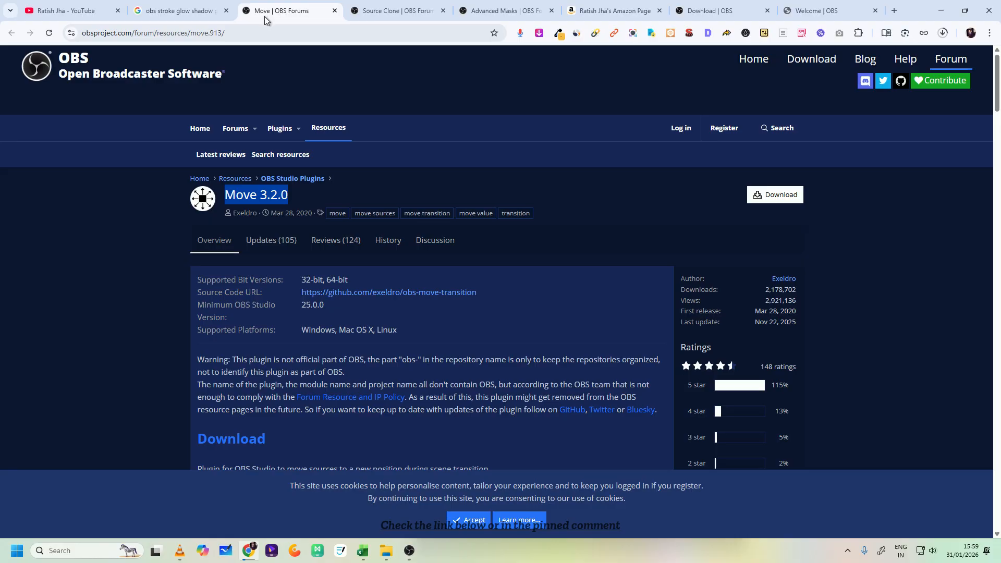
left_click(410, 550)
- Hide Window Capture in Scene 2 and duplicate that scene under the name Scene 3
left_click(96, 420)
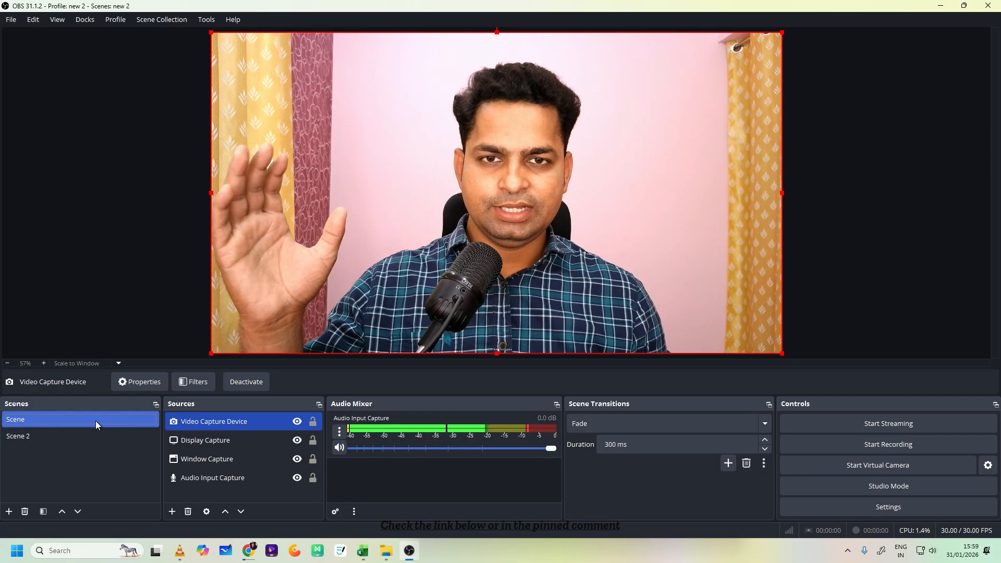
left_click(86, 437)
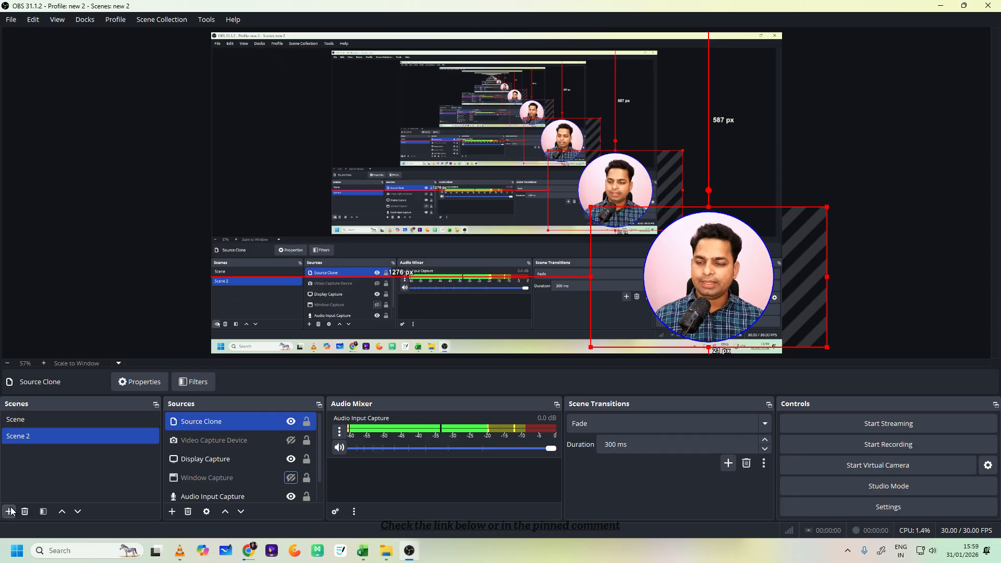
right_click(38, 435)
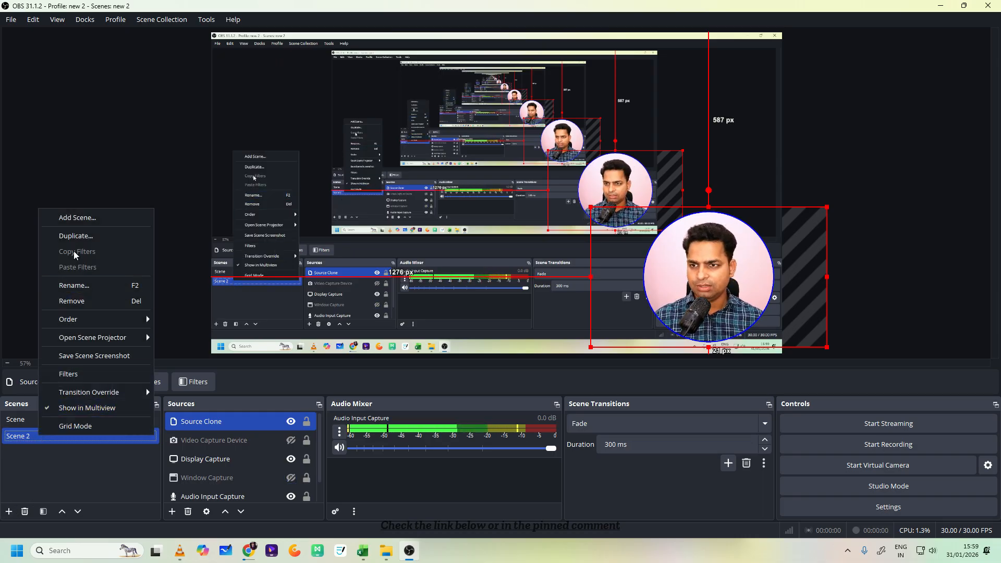
left_click(136, 235)
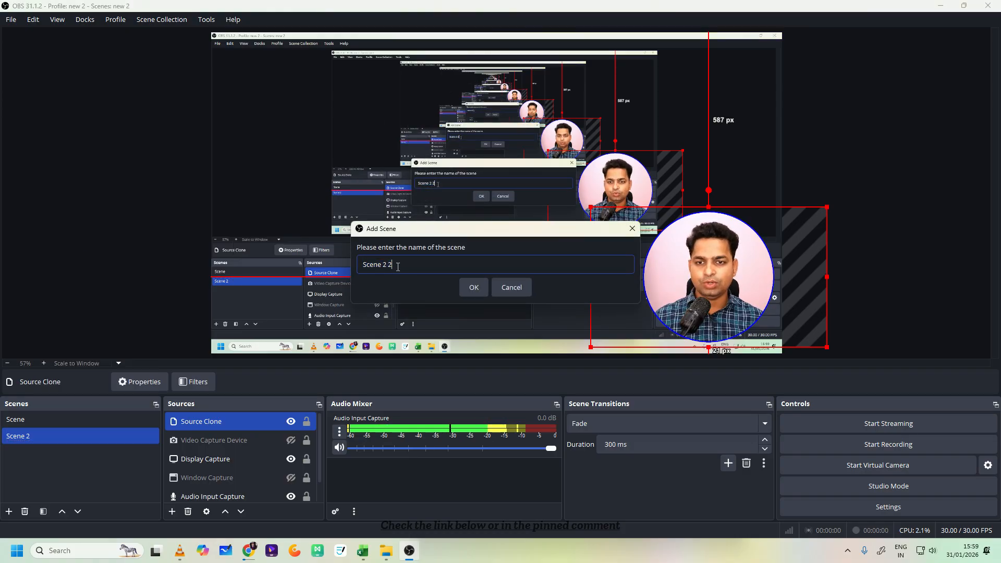
key("BackSpace")
type("3")
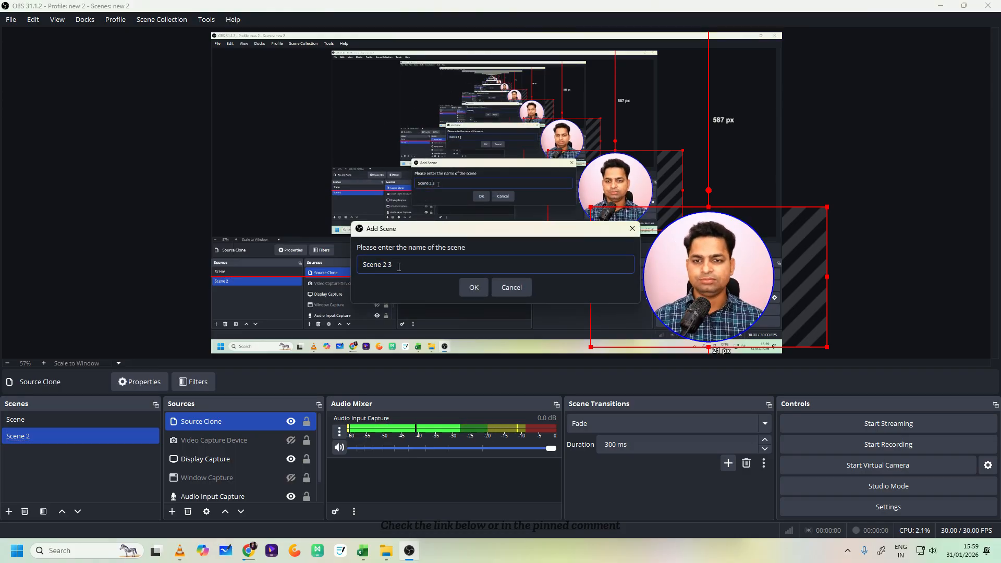
key("BackSpace")
key("BackSpace")
key("BackSpace")
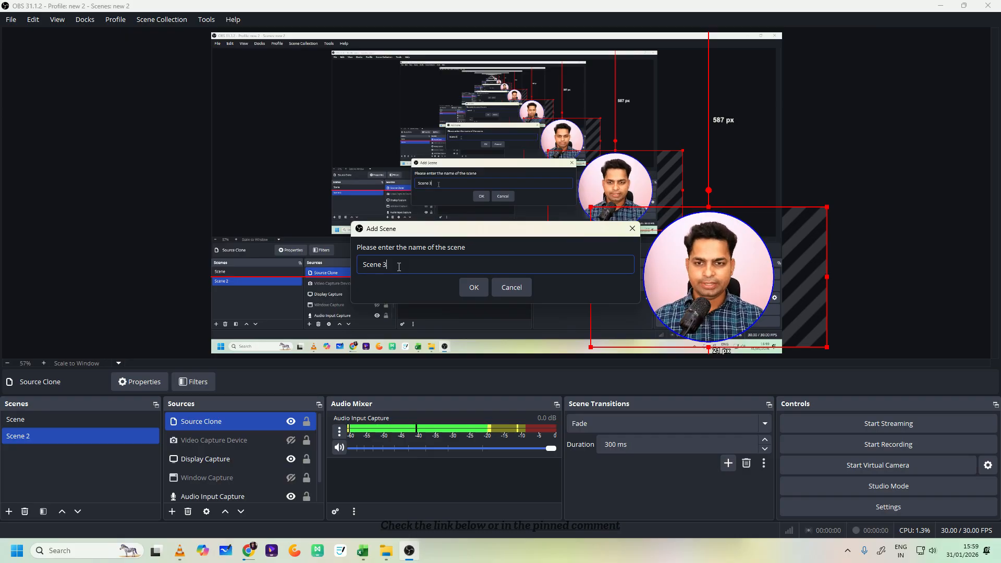
type("3")
left_click(473, 287)
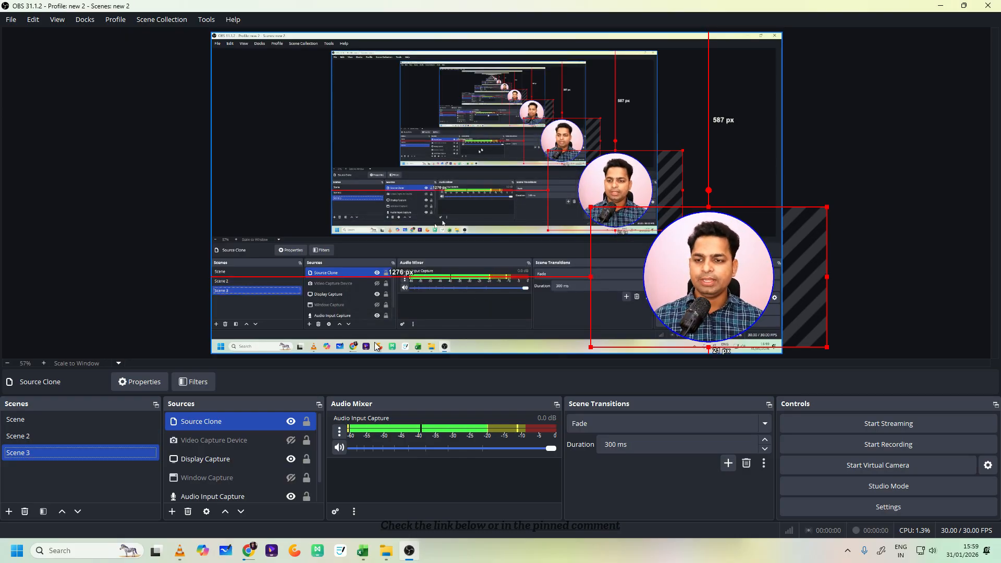
- Hide the Source Clone in Scene 3 so the scene shows only the display capture
left_click(73, 424)
left_click(77, 436)
left_click(76, 446)
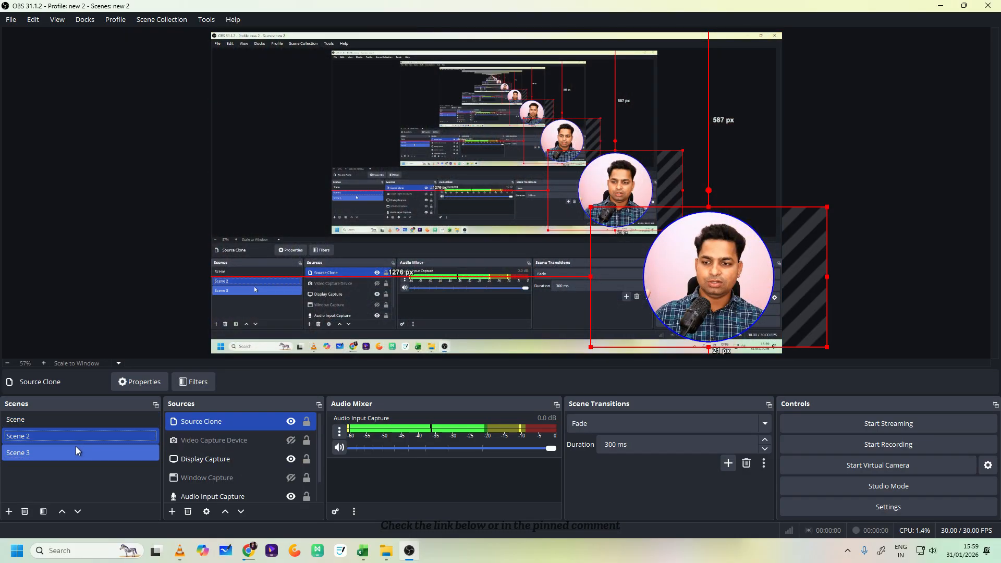
left_click(290, 421)
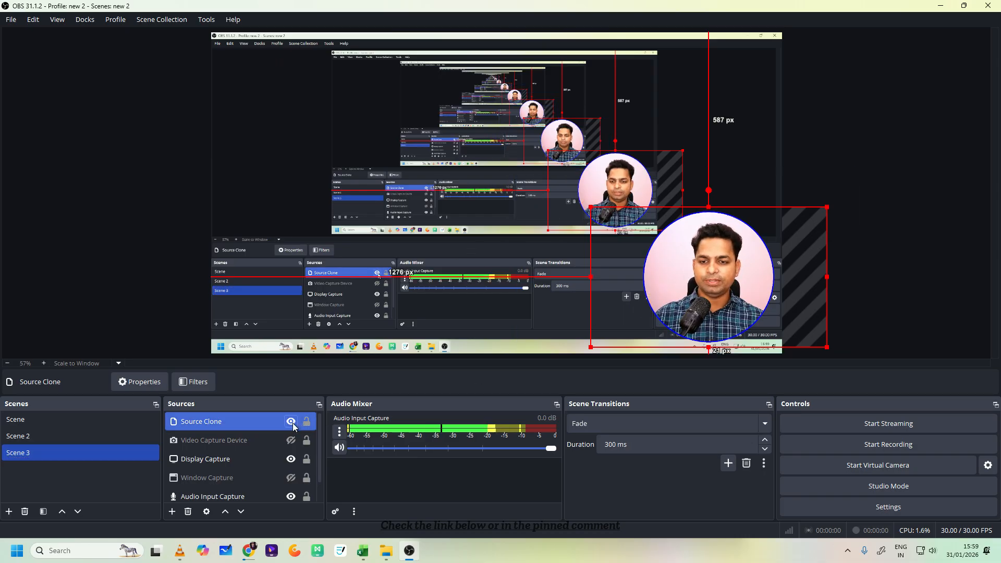
- Switch between Scene, Scene 2 and Scene 3 to compare their layouts, ending on Scene
left_click(65, 424)
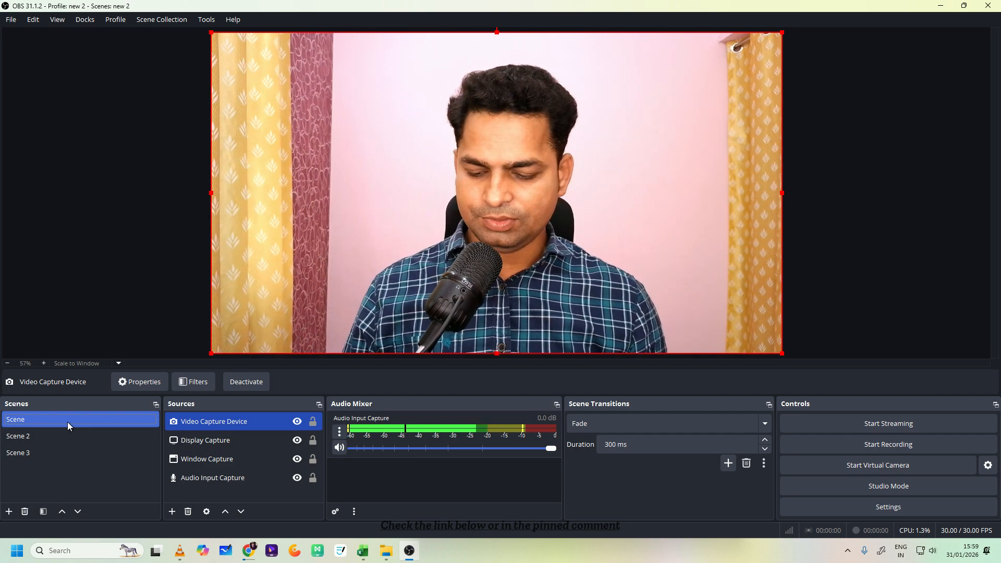
left_click(62, 432)
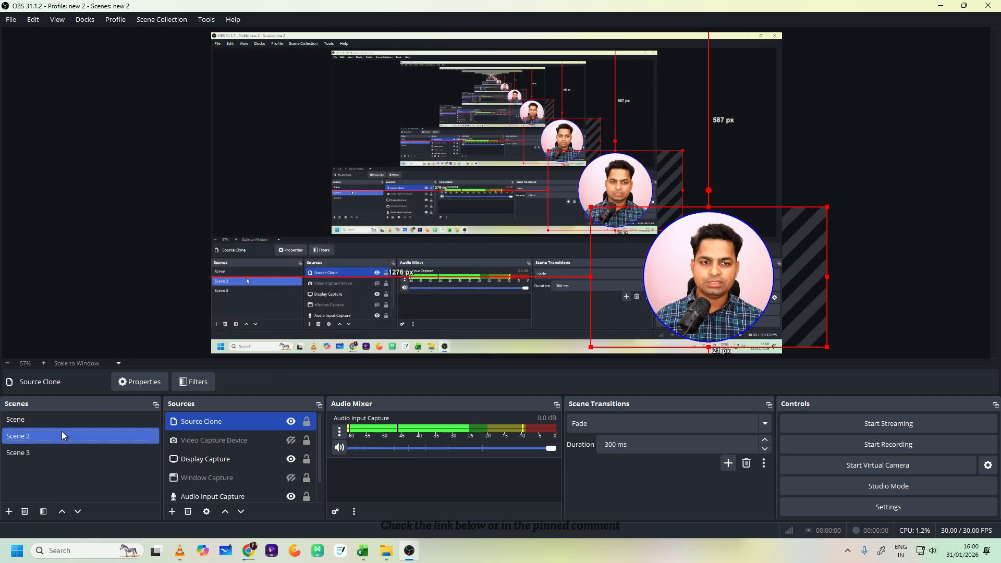
left_click(70, 452)
left_click(70, 423)
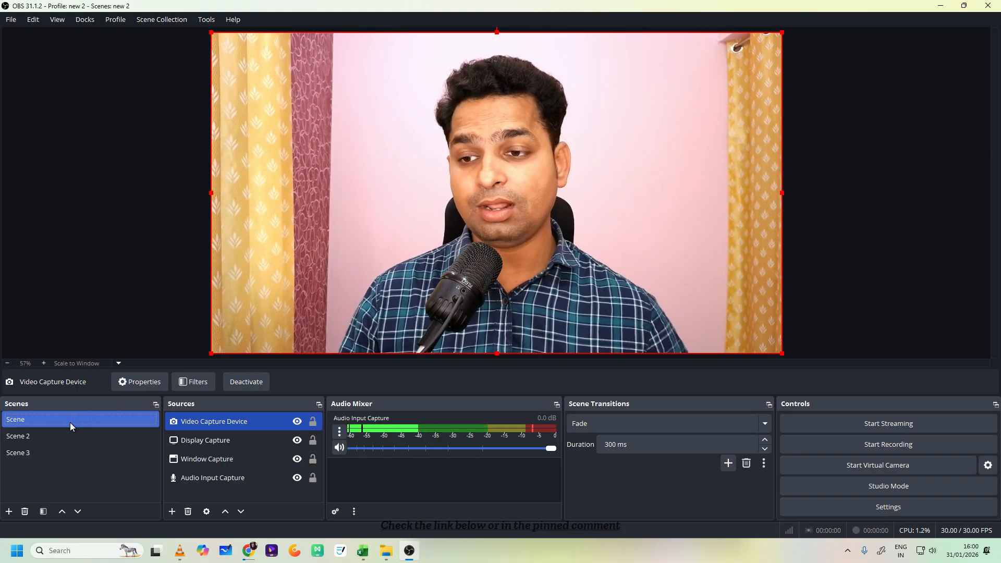
left_click(69, 422)
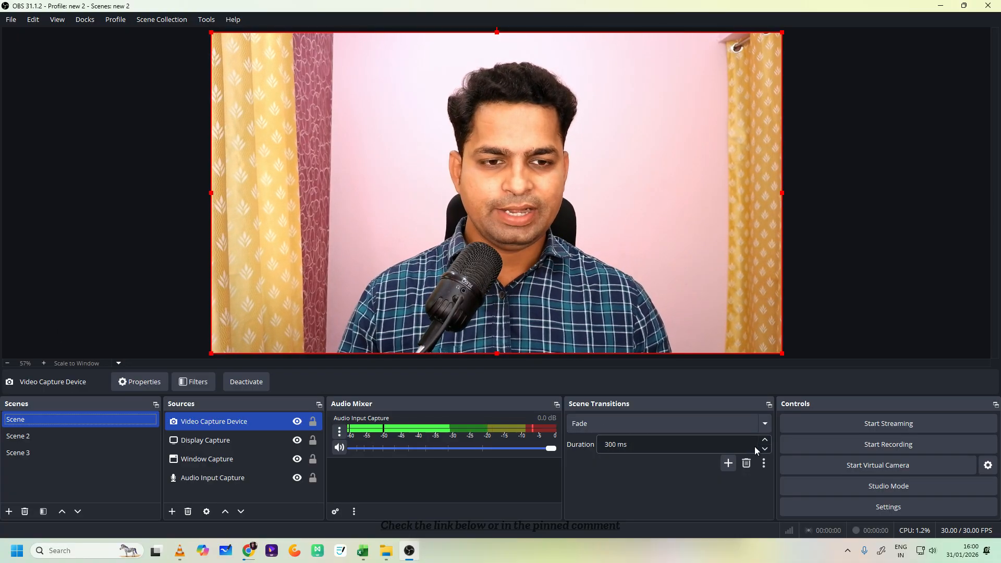
- Add a Stinger scene transition under its default name and look through its properties without changing them
left_click(728, 464)
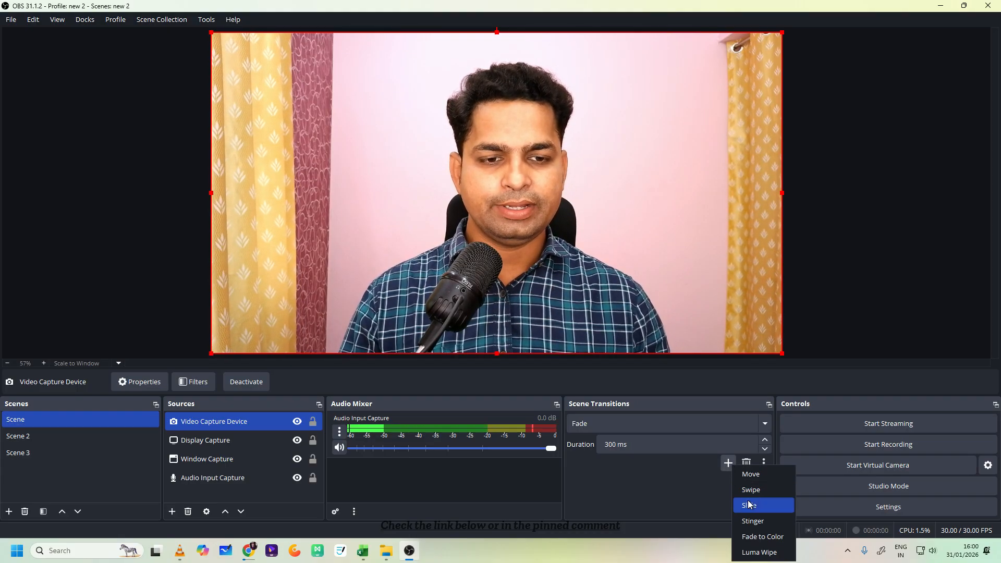
left_click(752, 521)
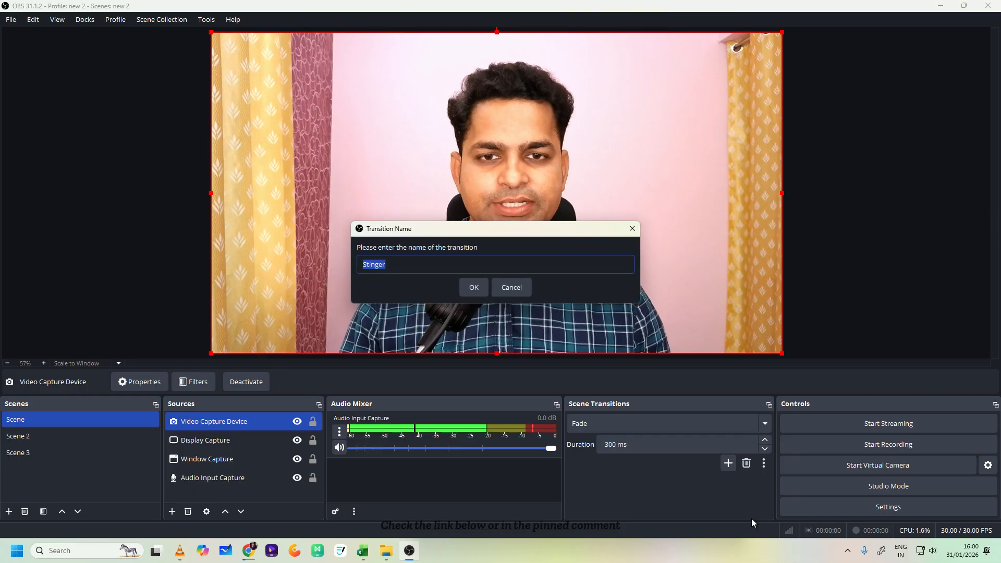
left_click(477, 293)
scroll(448, 326, "down", 3)
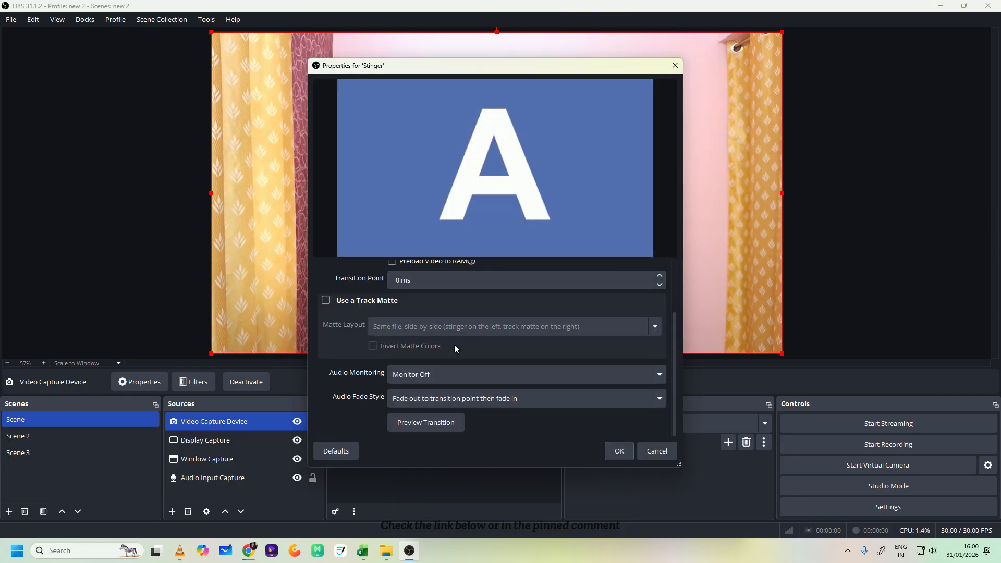
scroll(455, 344, "up", 3)
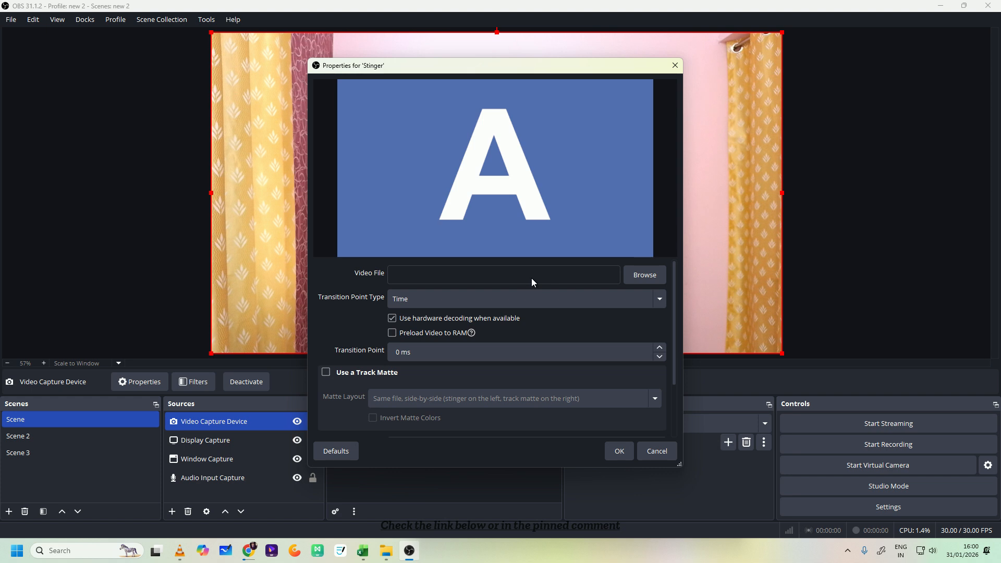
scroll(457, 332, "down", 3)
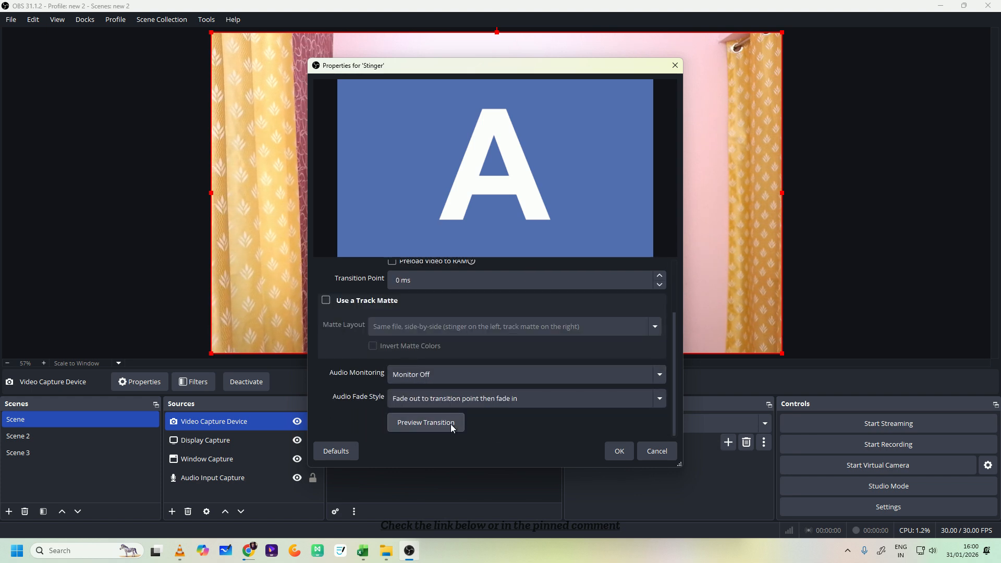
left_click(656, 451)
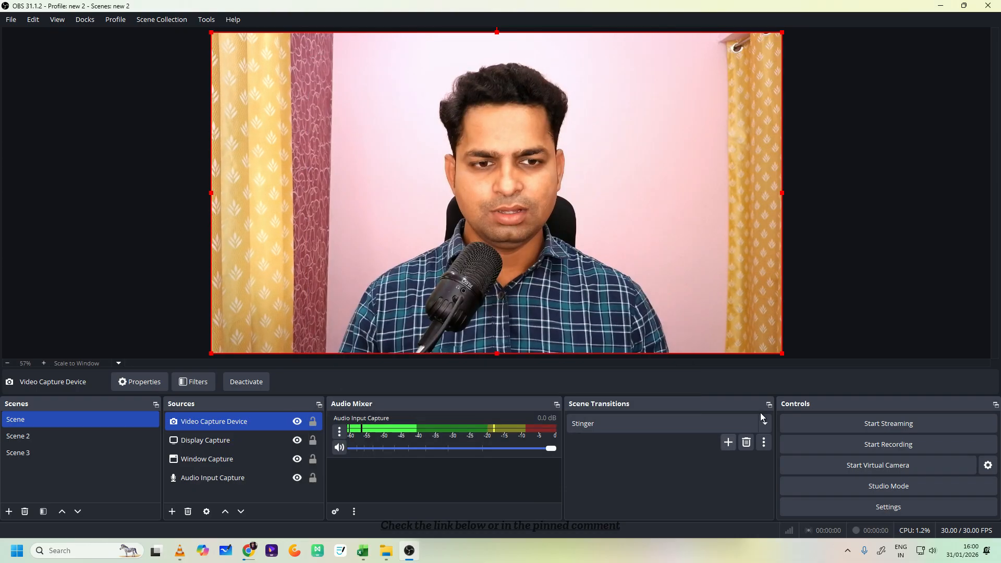
- Switch the scene transition from Stinger to Cut and add a Move transition with its default name and properties
left_click(758, 423)
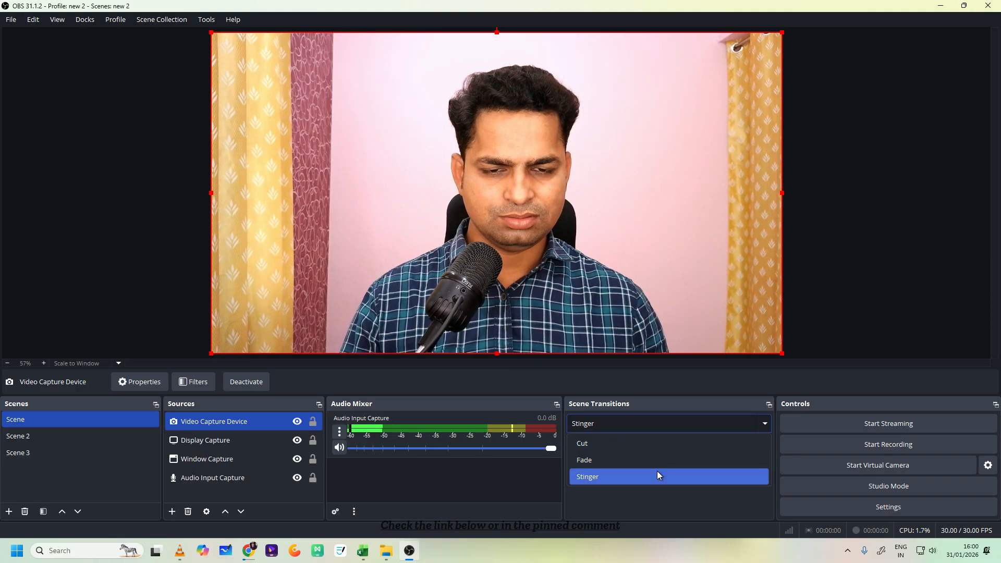
left_click(650, 444)
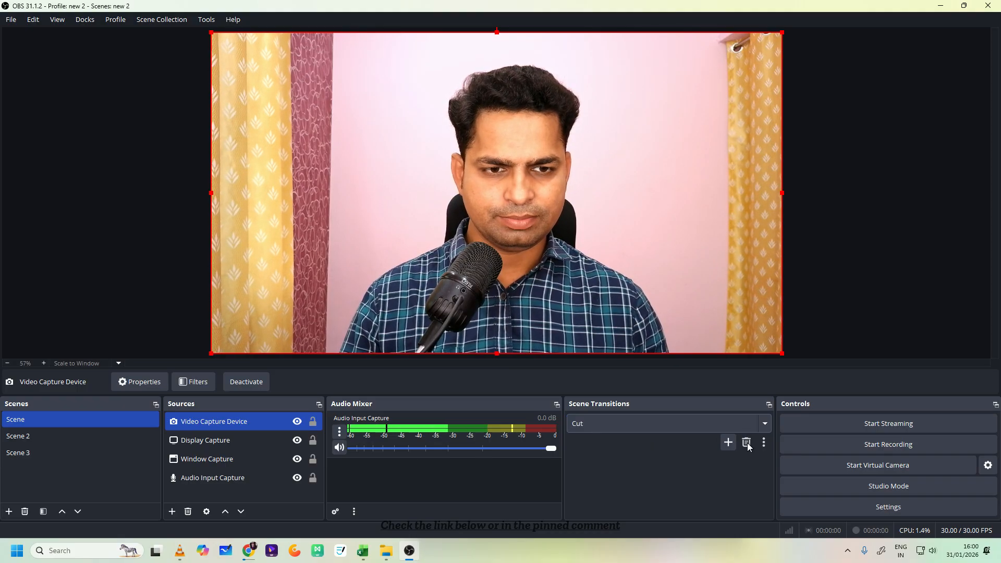
left_click(728, 442)
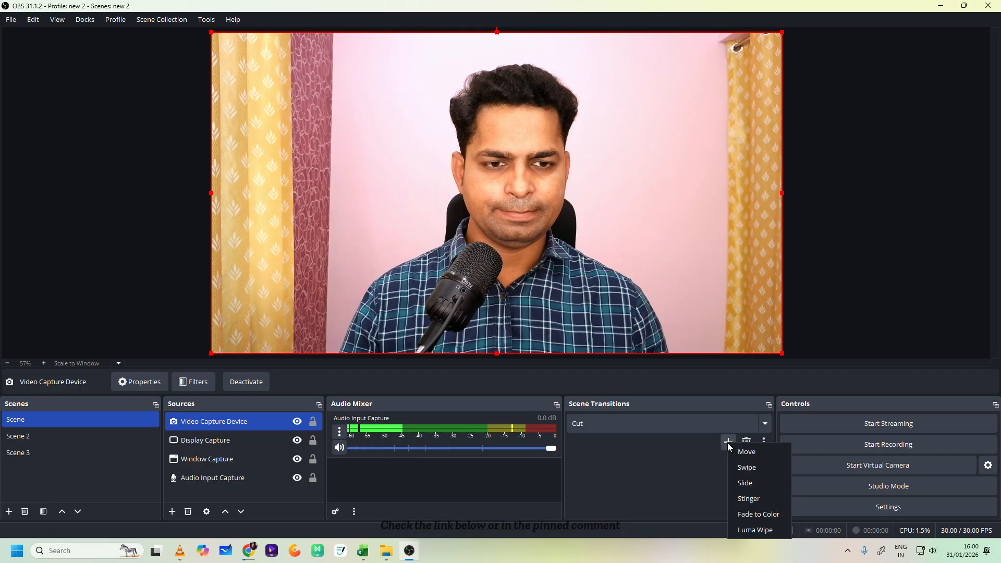
left_click(744, 449)
left_click(465, 287)
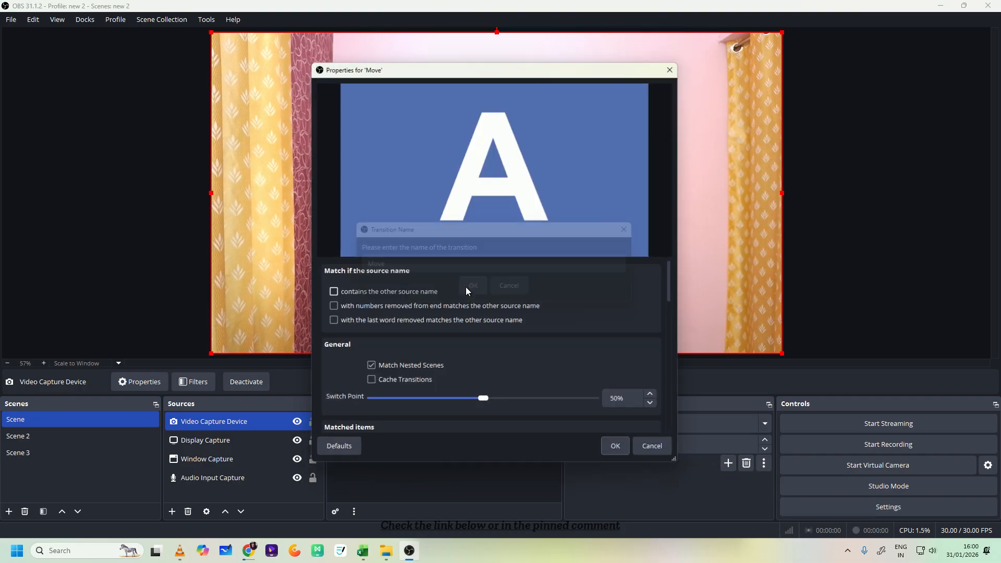
scroll(483, 314, "down", 1)
scroll(490, 318, "down", 3)
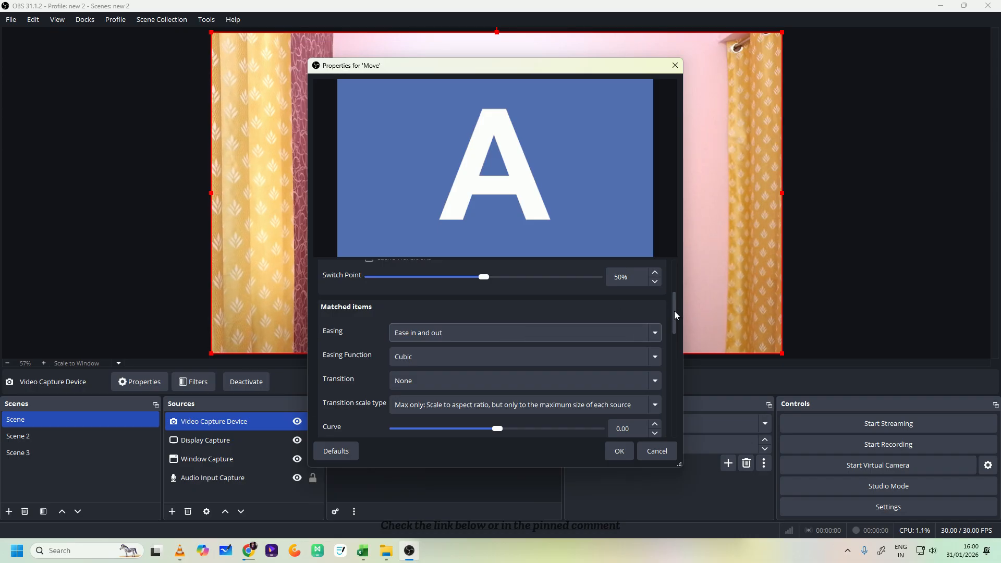
left_click_drag(673, 311, 671, 282)
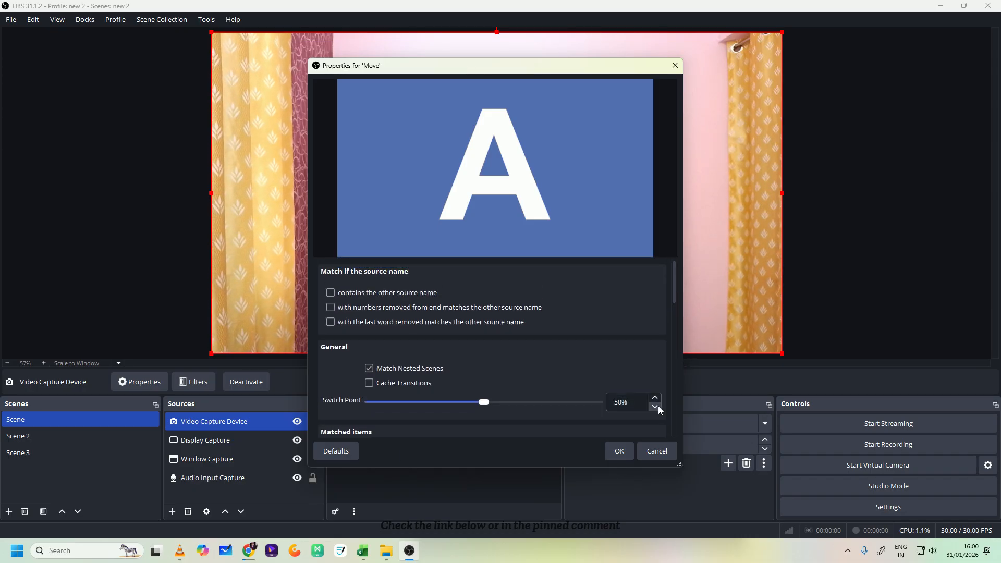
left_click(616, 456)
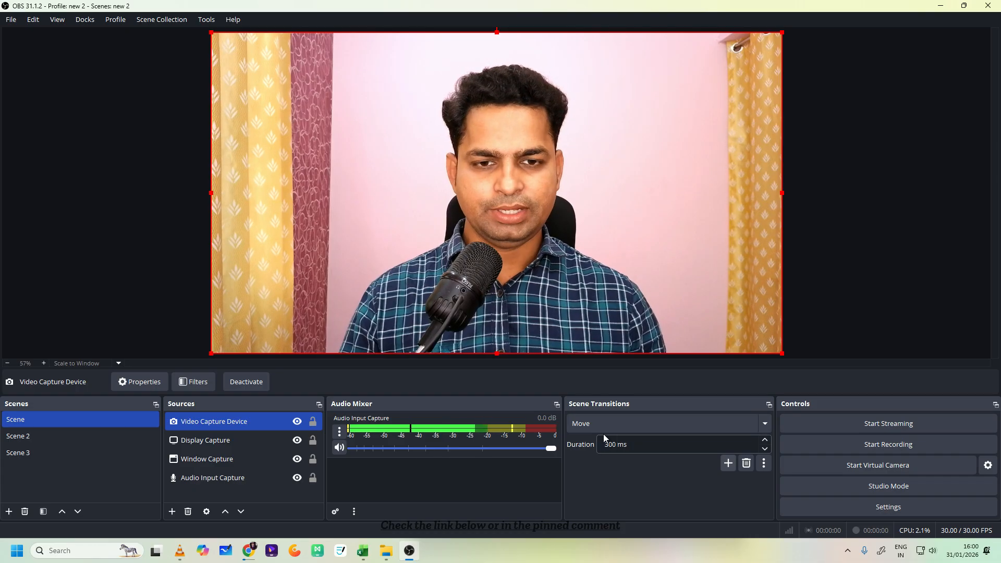
- Test the Move transition by switching among Scene 2, Scene 3 and Scene
left_click(87, 437)
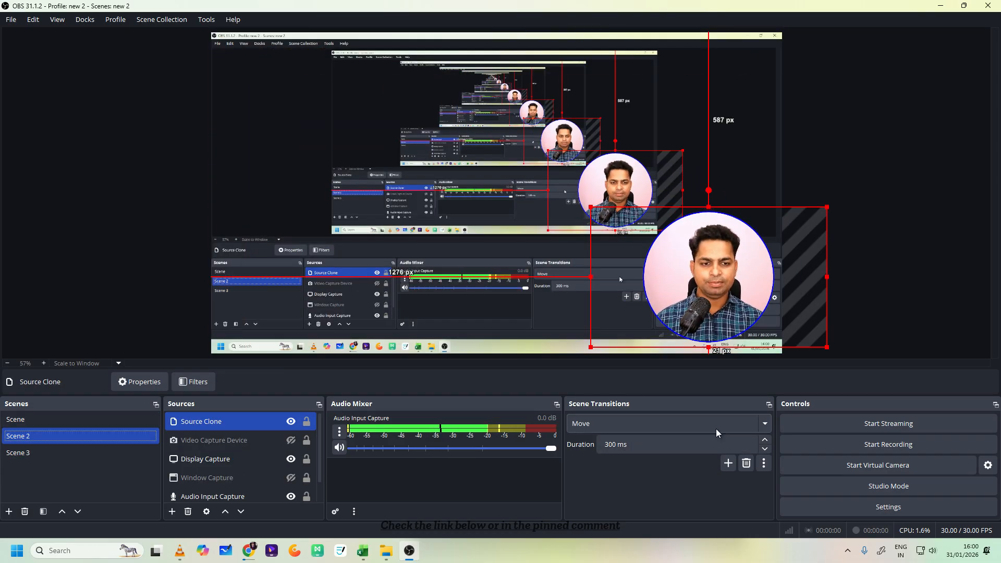
left_click(92, 452)
left_click(78, 421)
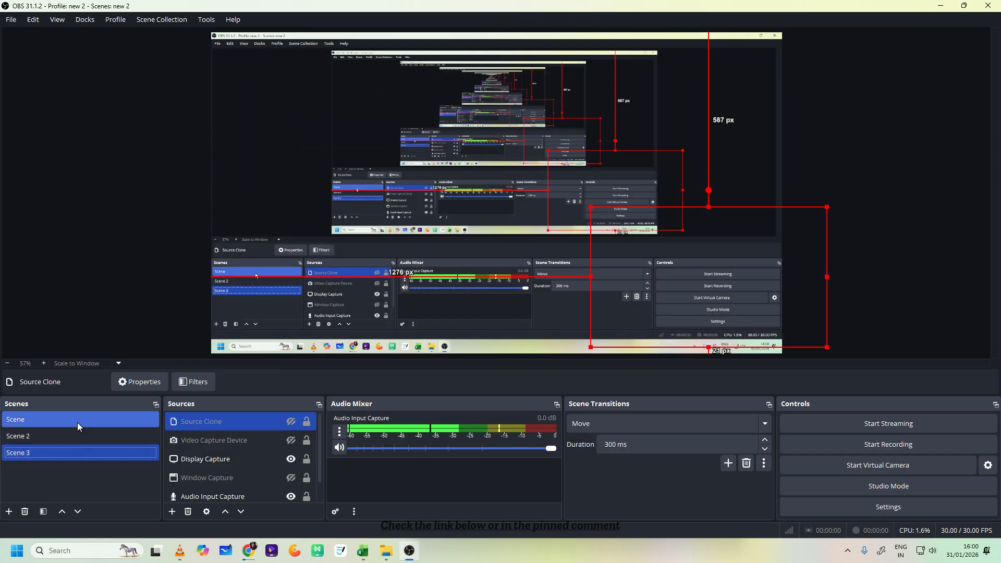
left_click(67, 434)
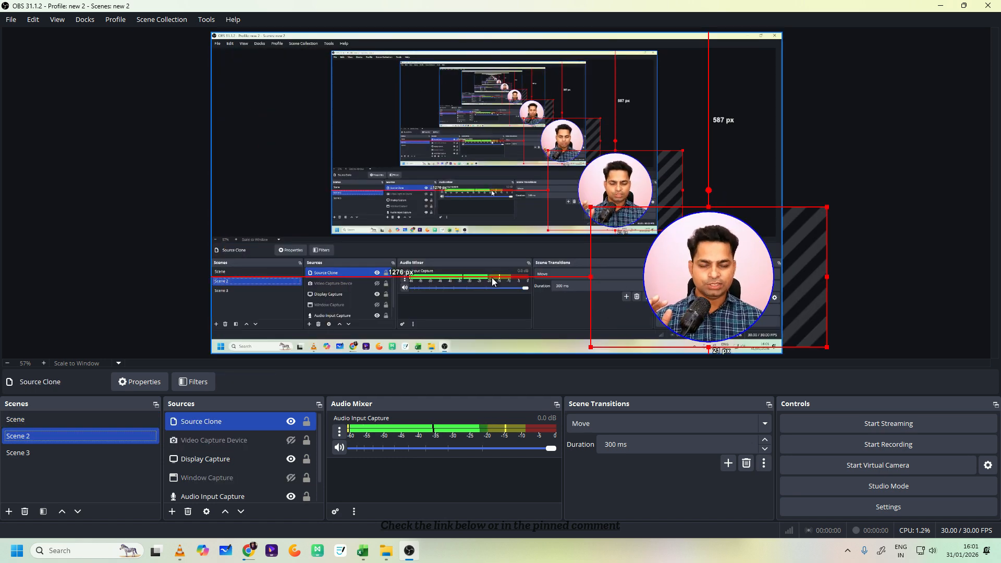
left_click(56, 415)
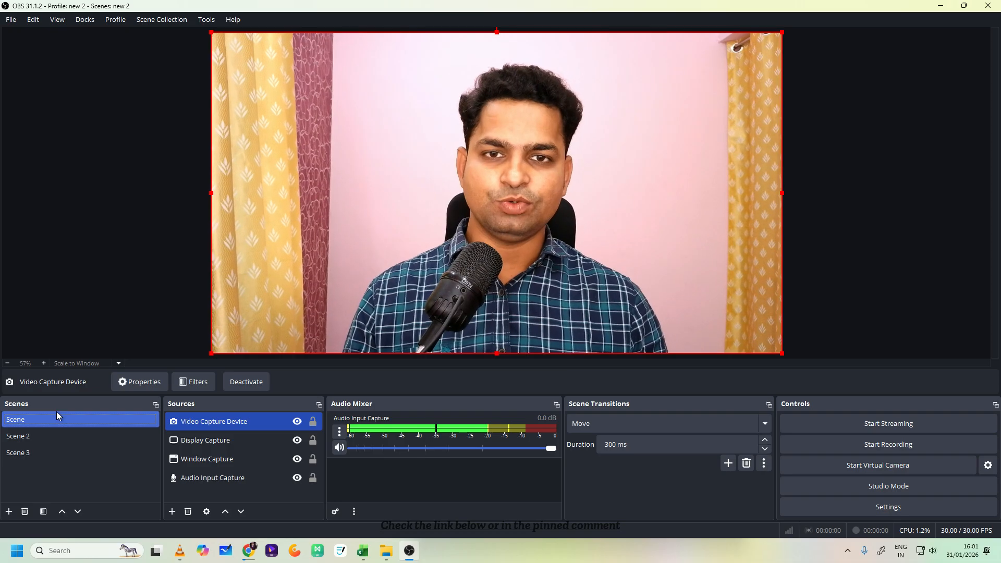
- Set the Move transition's duration to 800 ms and test it by switching among Scene, Scene 2 and Scene 3, ending on Scene
left_click(57, 436)
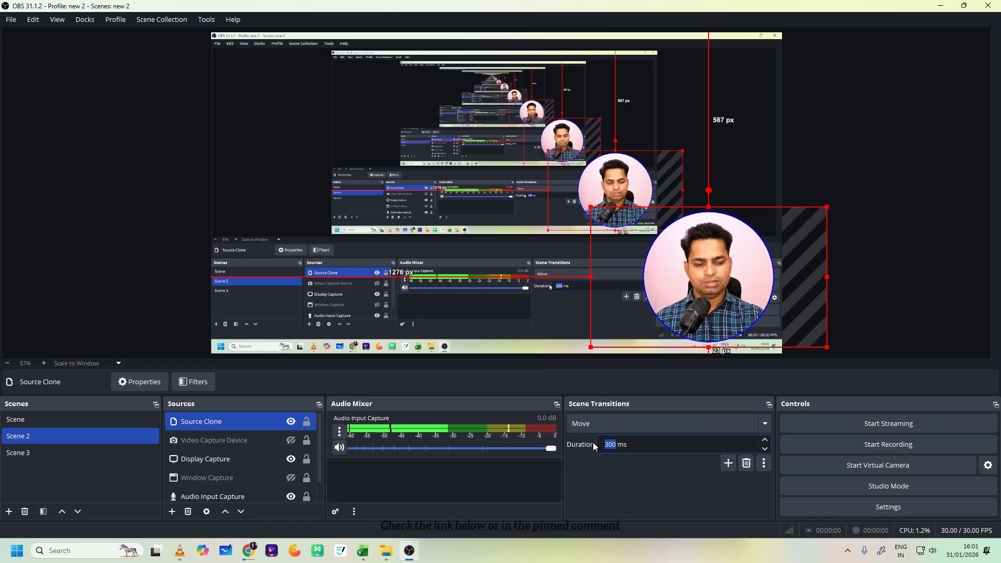
type("800")
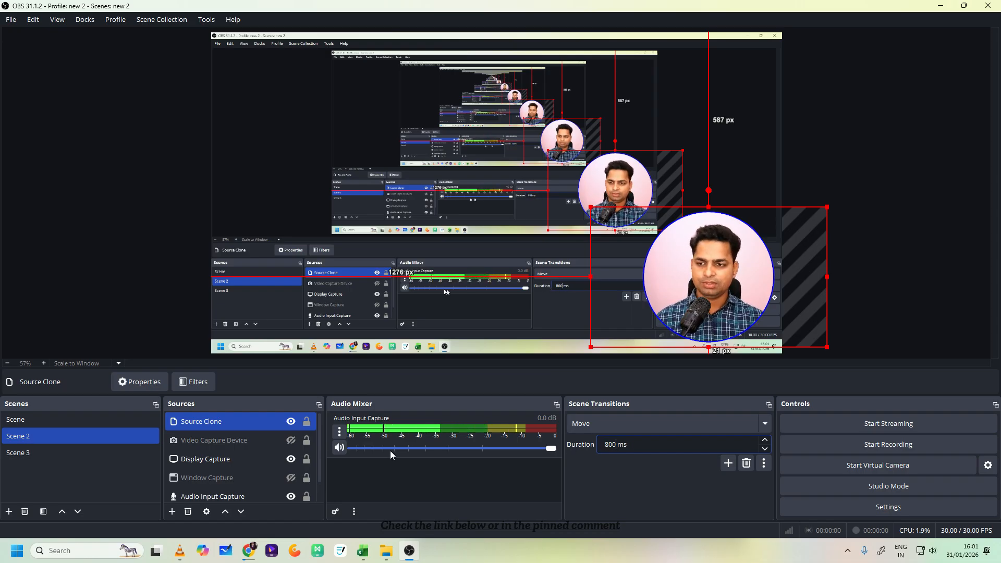
left_click(125, 415)
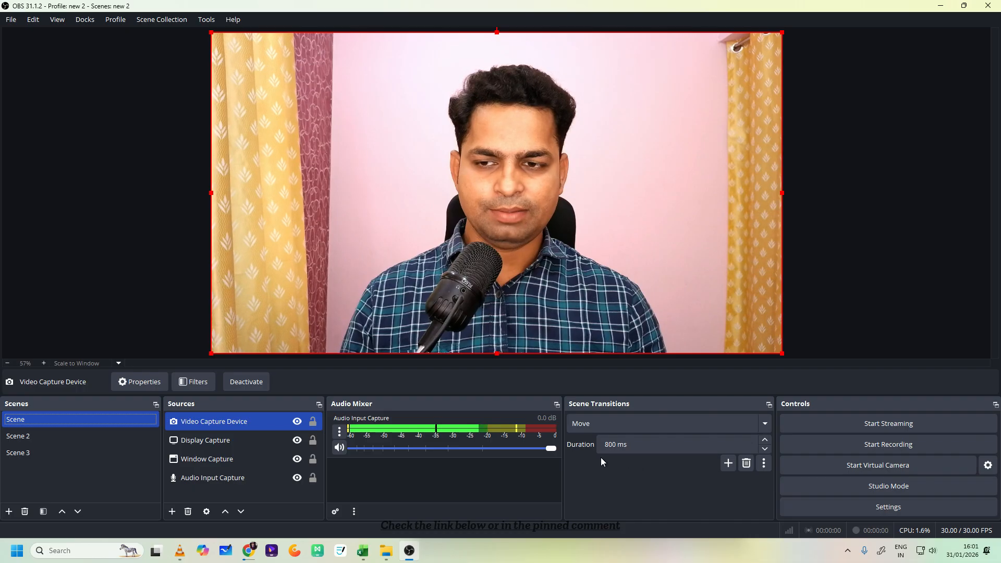
left_click(79, 442)
left_click(77, 448)
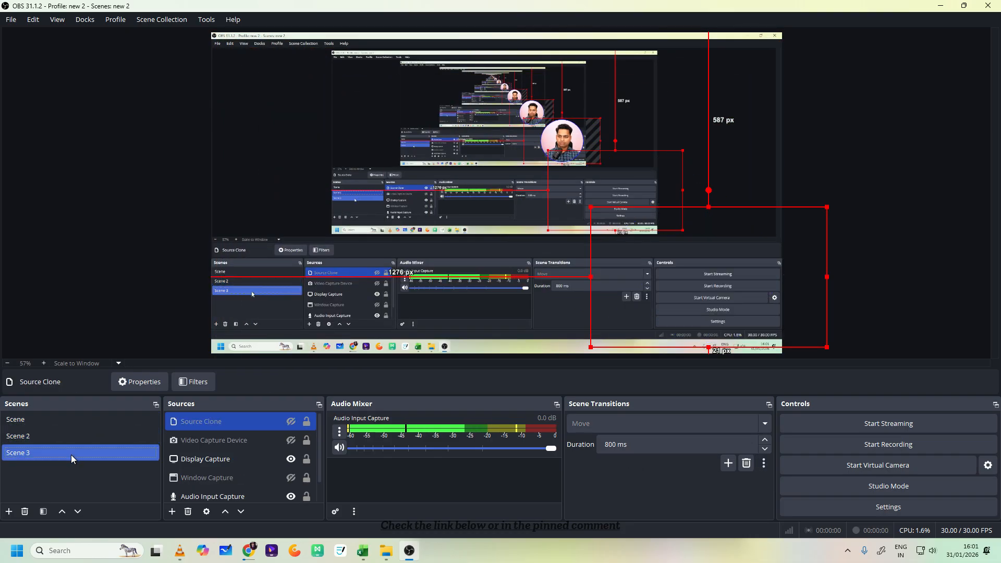
left_click(58, 424)
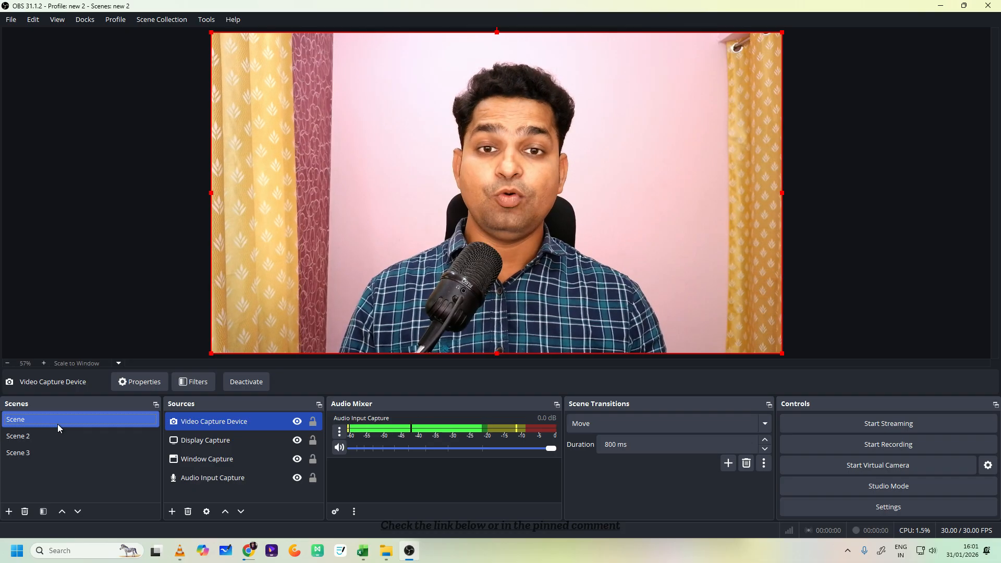
left_click(57, 439)
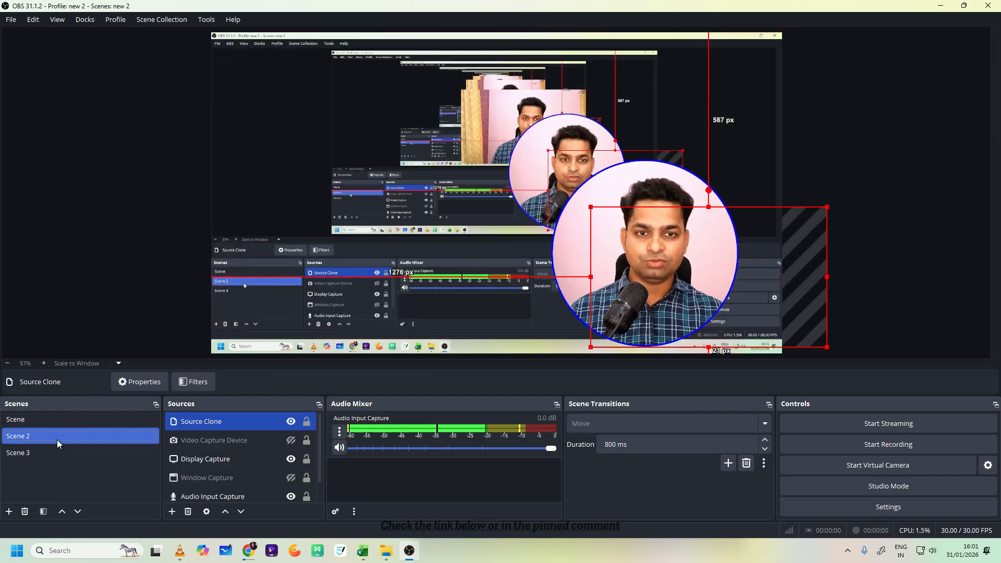
left_click(57, 451)
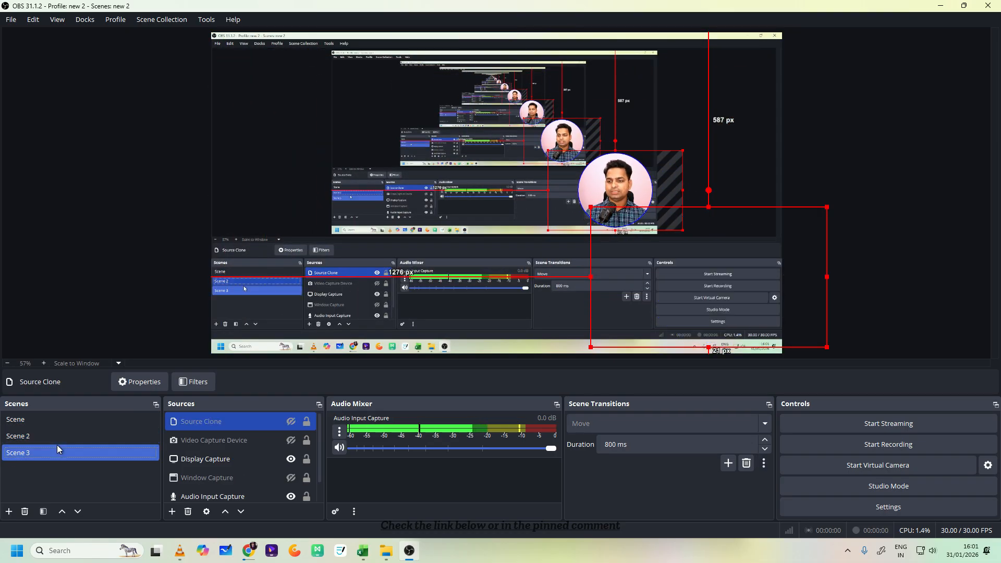
left_click(54, 418)
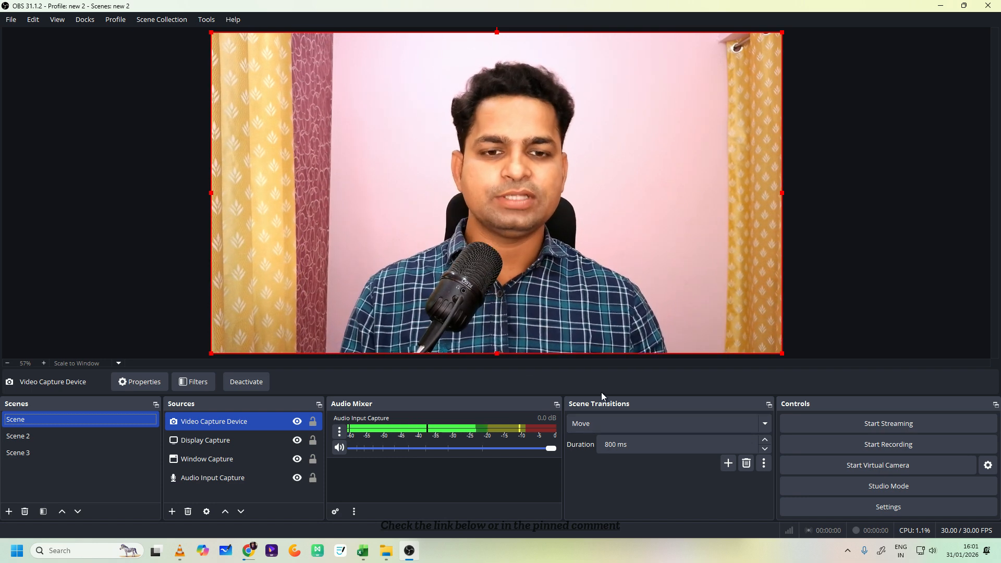
- Look through the Move transition's matching, general, matched, appearing and disappearing item properties, keeping Move selected and its defaults
left_click(764, 422)
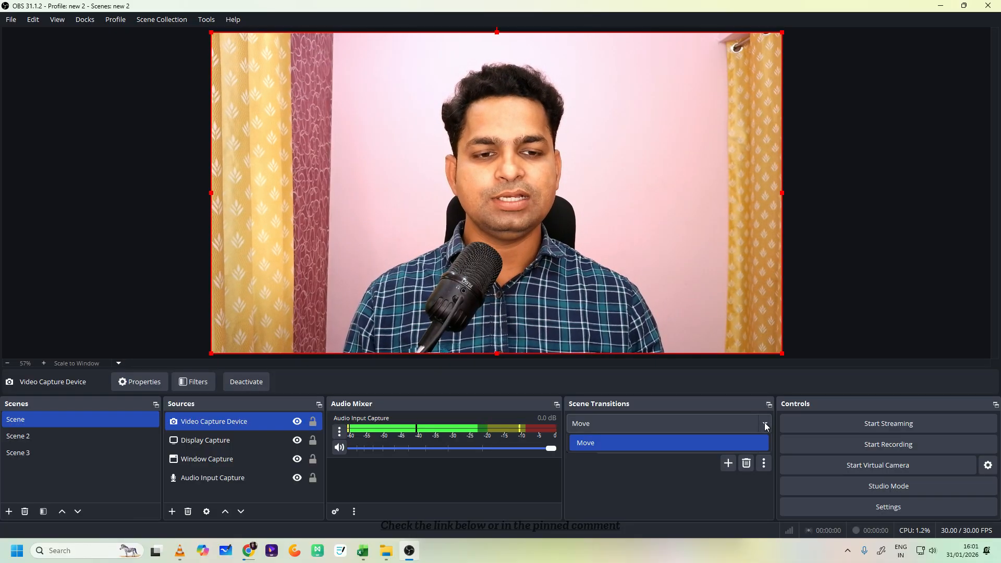
left_click(643, 492)
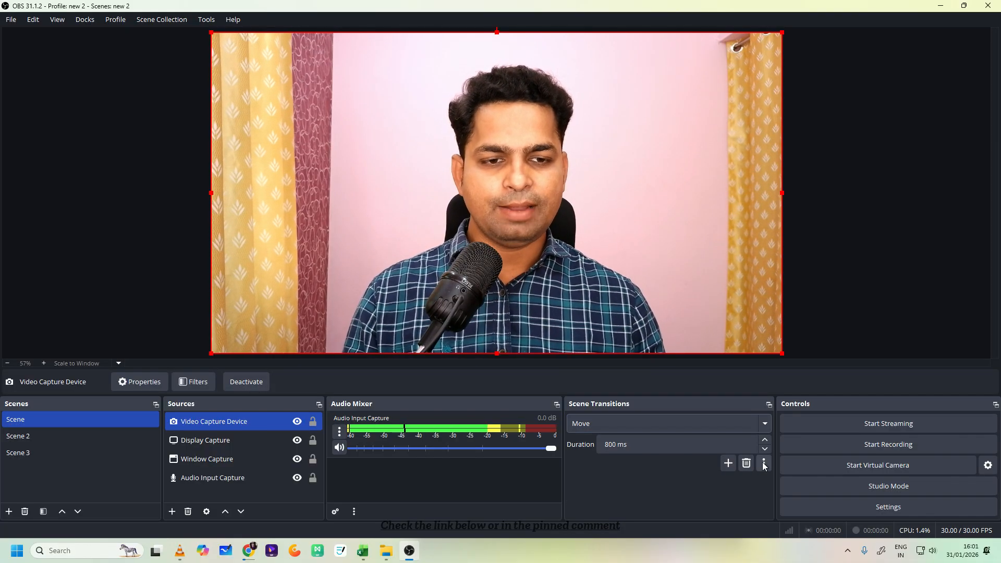
left_click(763, 463)
left_click(787, 486)
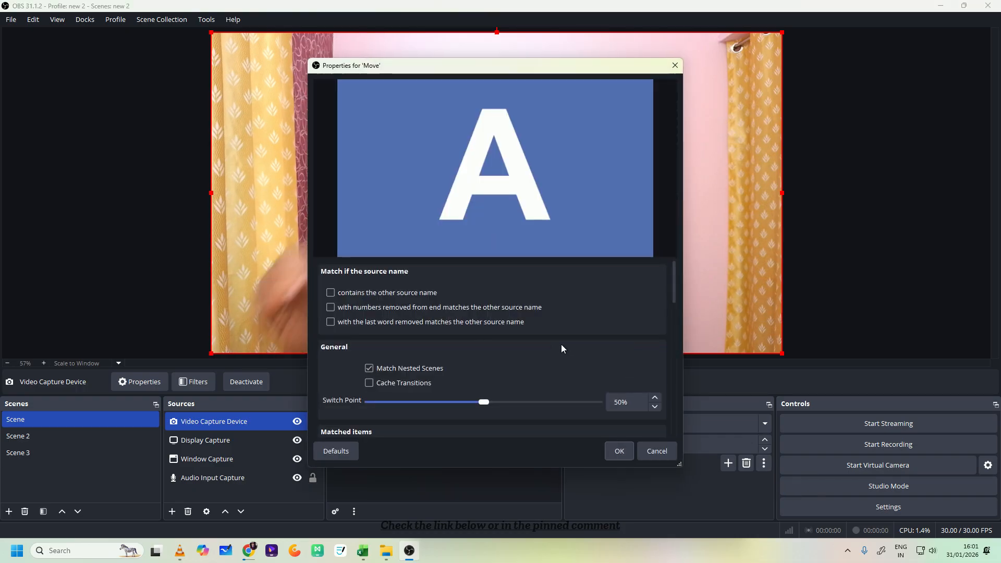
left_click_drag(673, 274, 674, 306)
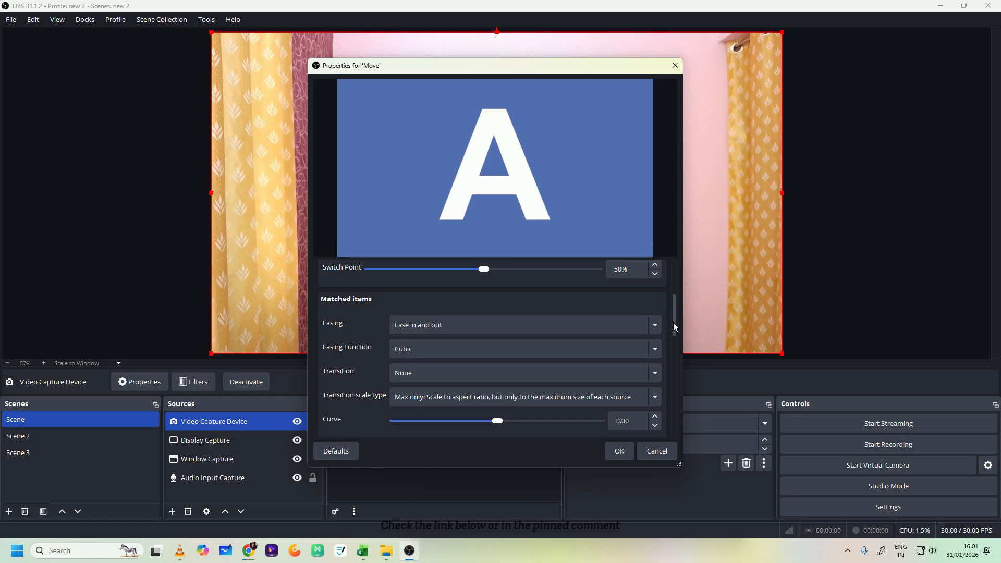
left_click_drag(673, 322, 656, 384)
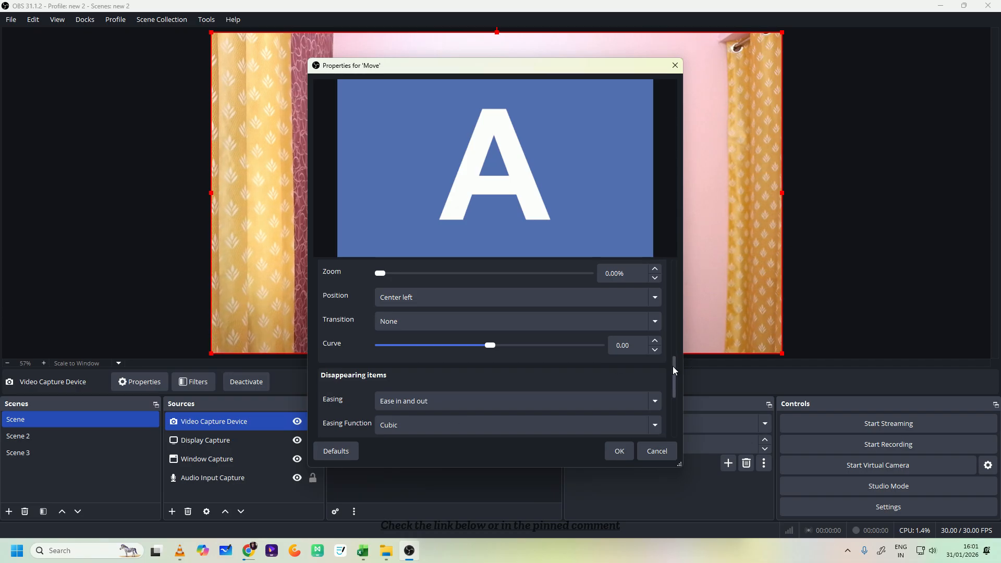
left_click_drag(673, 365, 675, 387)
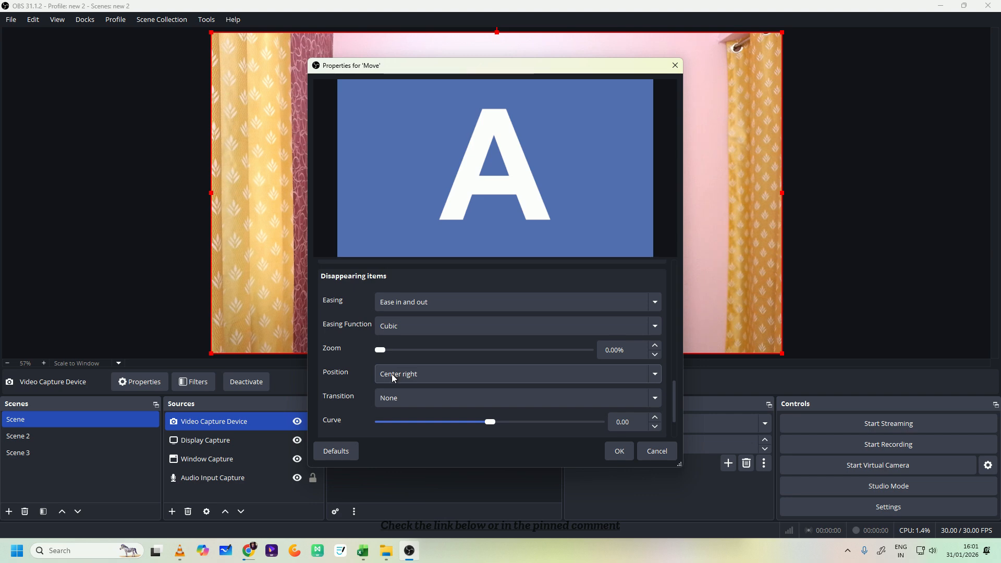
left_click(618, 451)
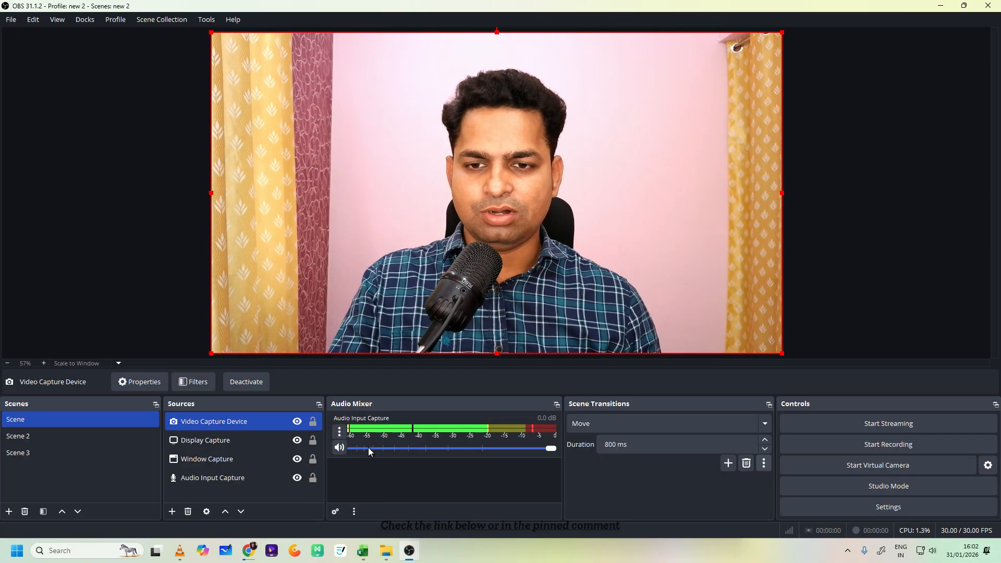
left_click(436, 491)
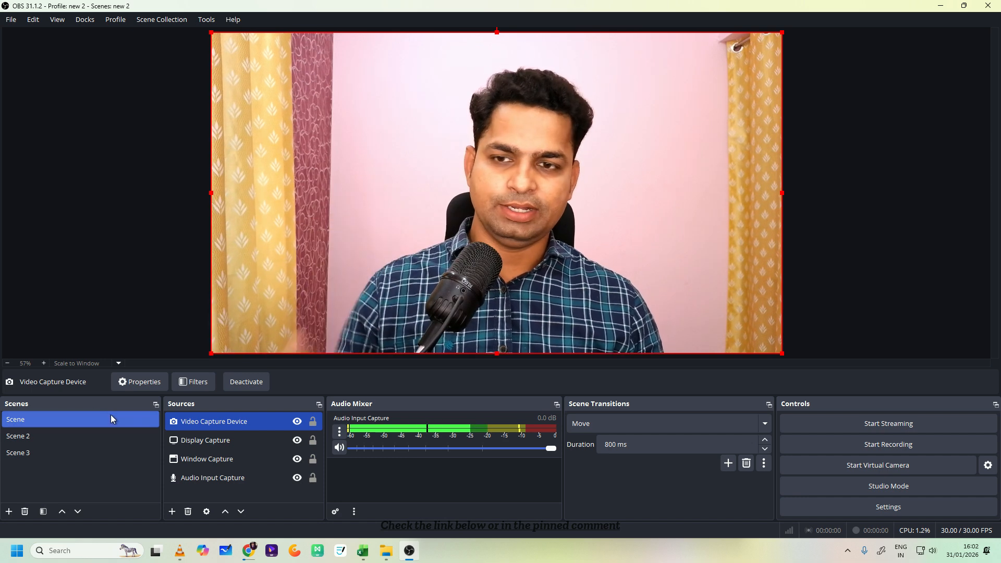
- Record a short test clip that goes from Scene to Scene 2 and briefly shows the browser, keeping the default file name
left_click(890, 446)
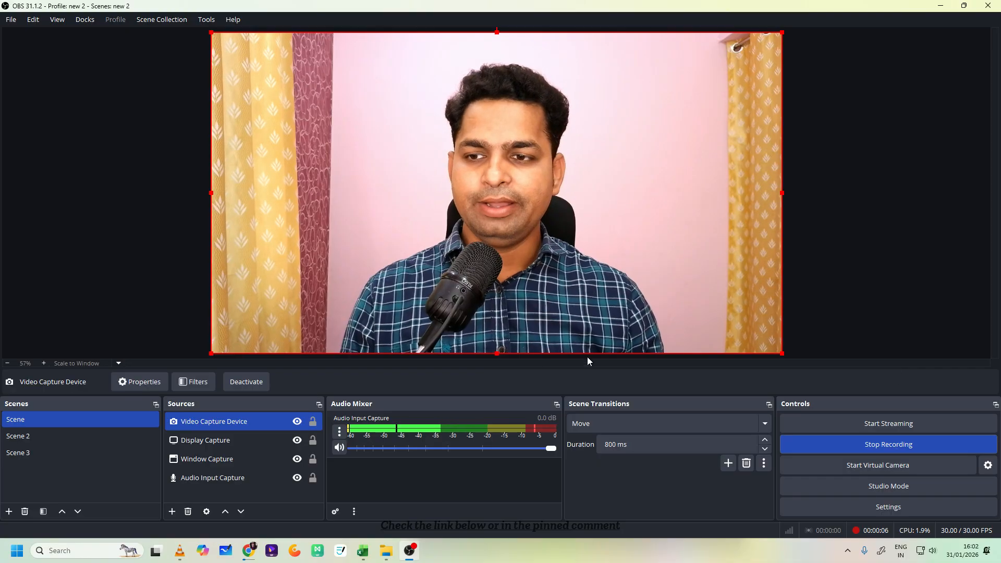
left_click(60, 433)
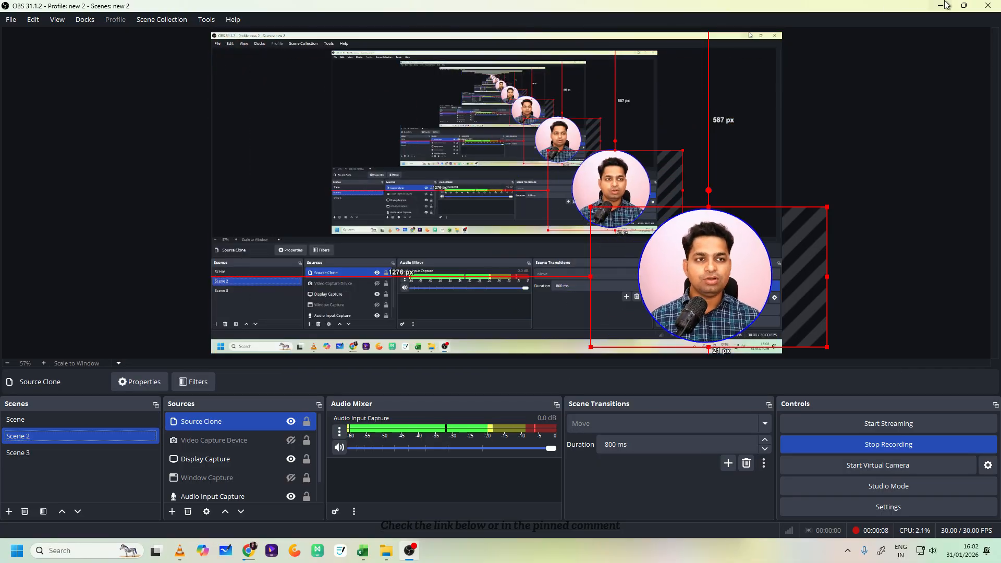
left_click(943, 5)
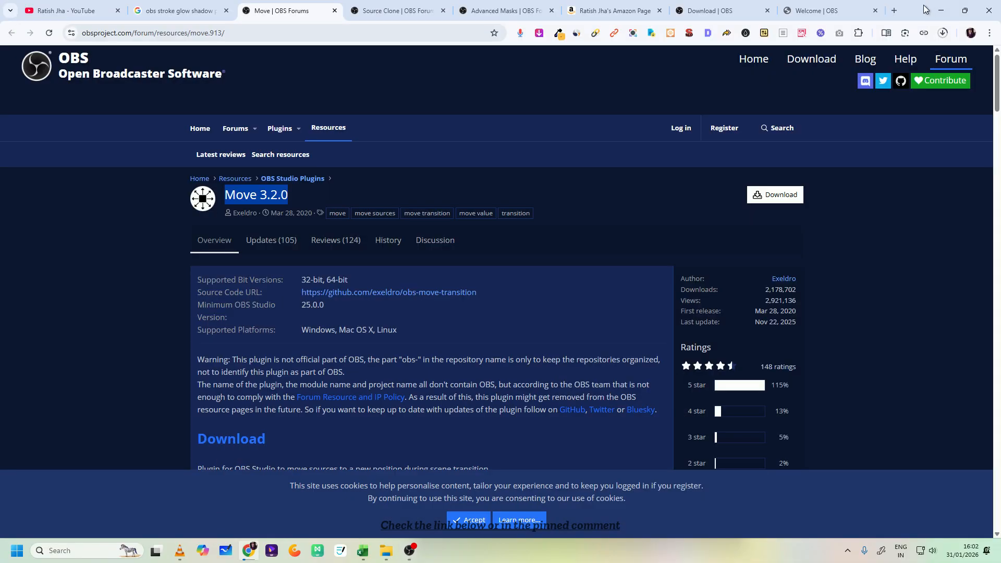
left_click(412, 551)
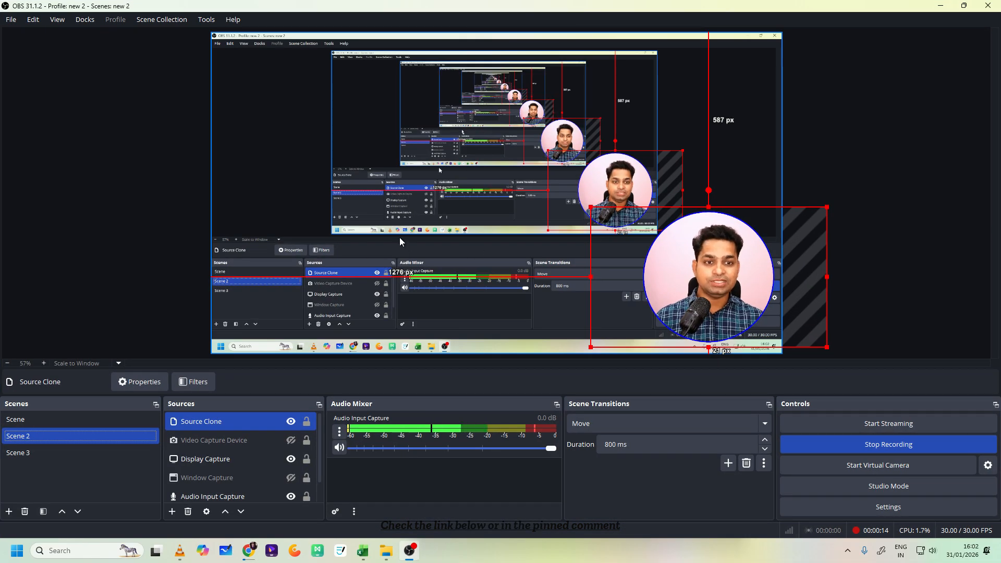
left_click(886, 444)
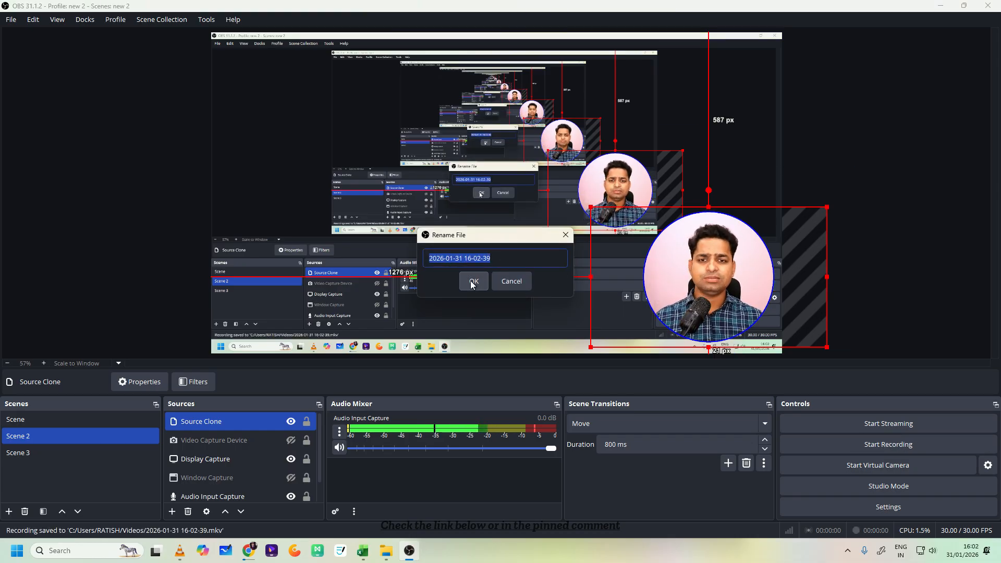
left_click(474, 281)
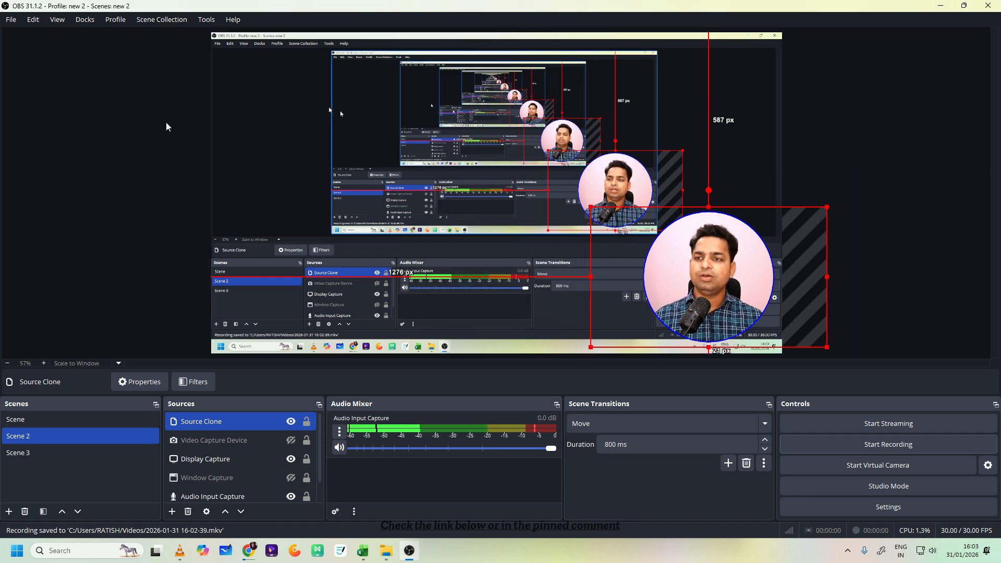
left_click(10, 21)
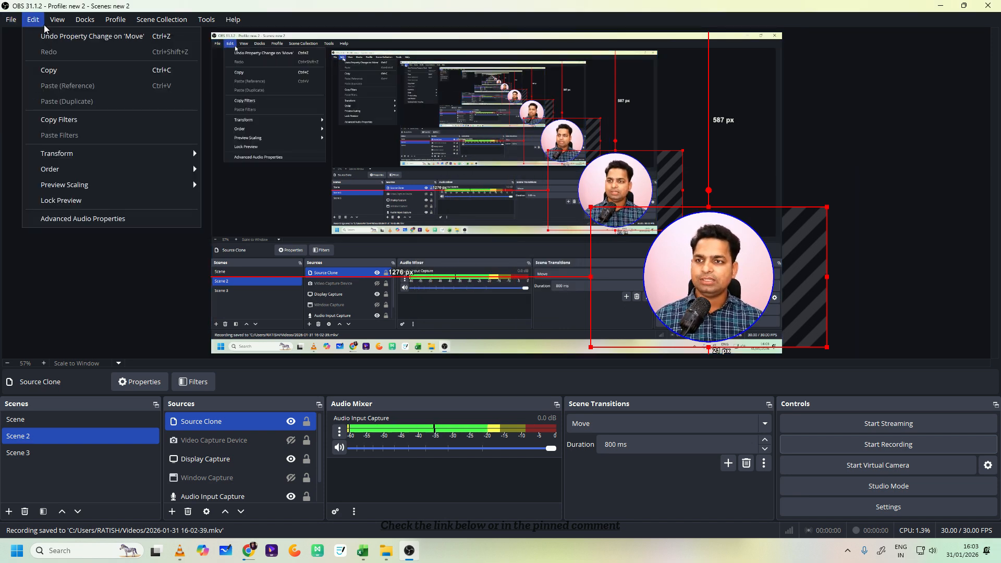
left_click(21, 35)
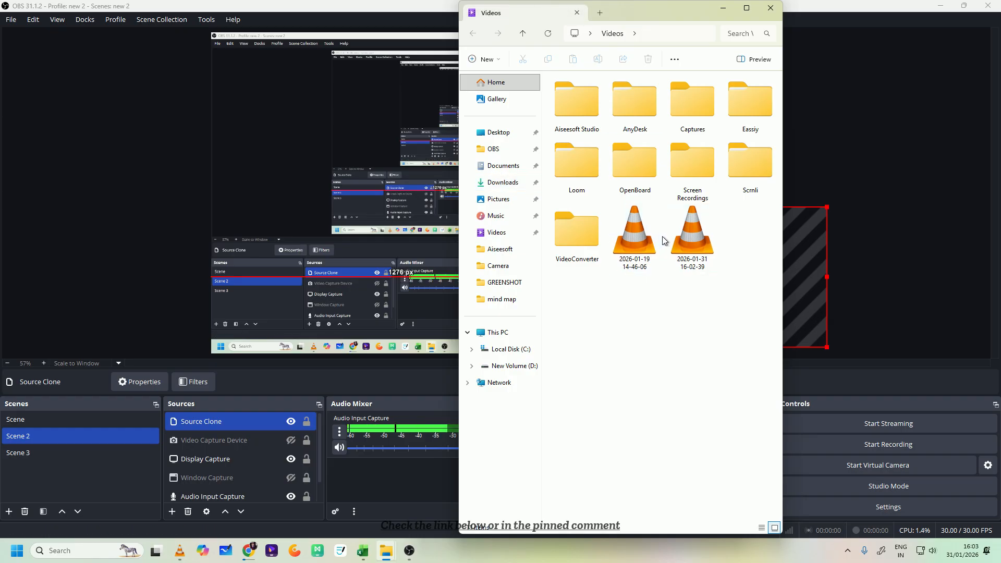
left_click(744, 9)
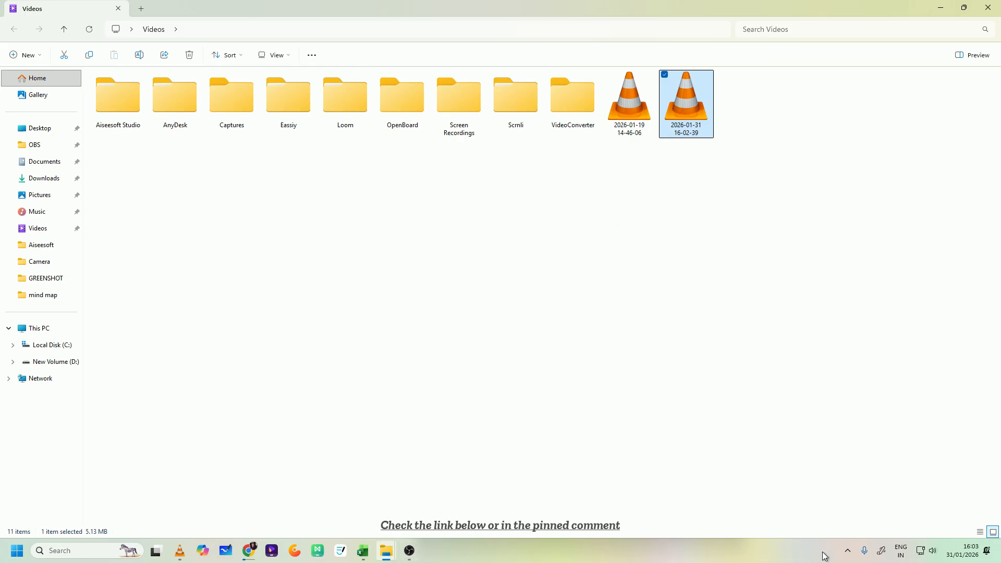
left_click(847, 551)
left_click(807, 520)
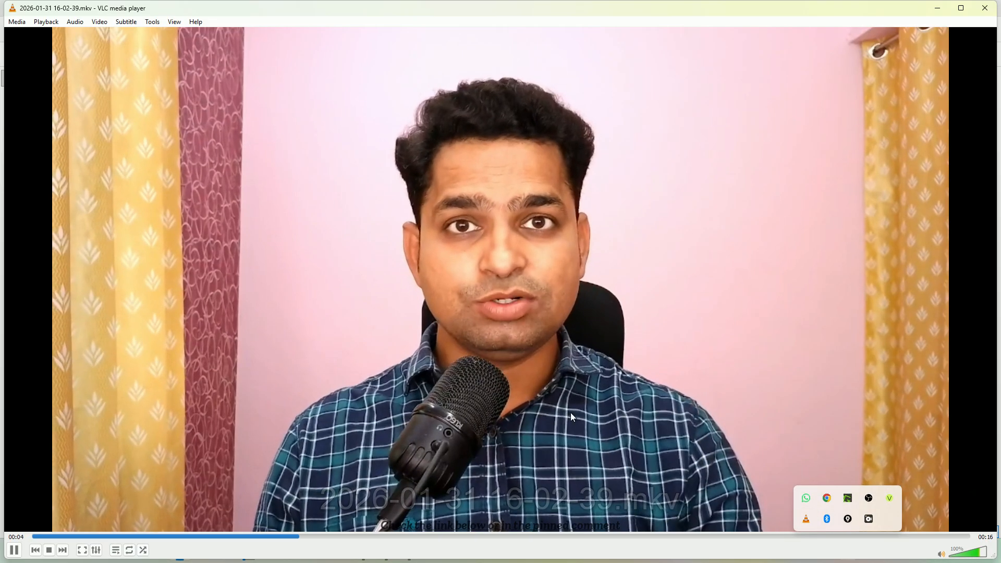
double_click(519, 307)
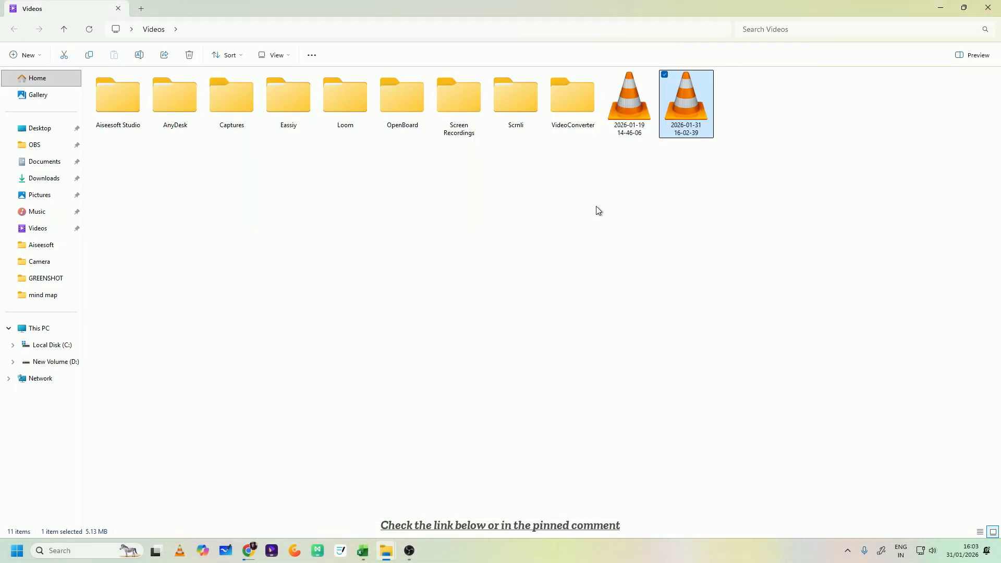
left_click(935, 7)
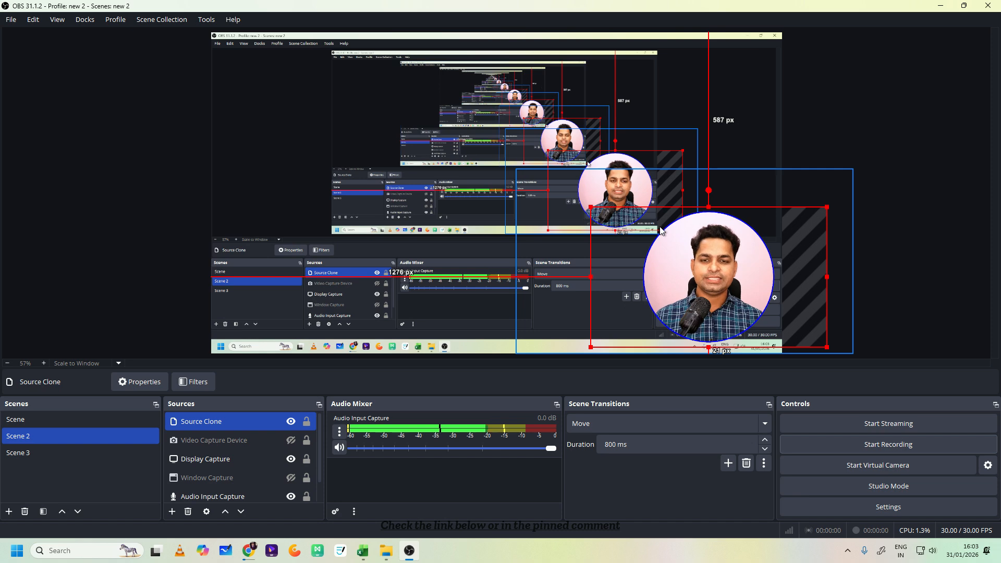
- Switch back to Scene and set the output mode to Advanced in the Output settings
left_click(86, 414)
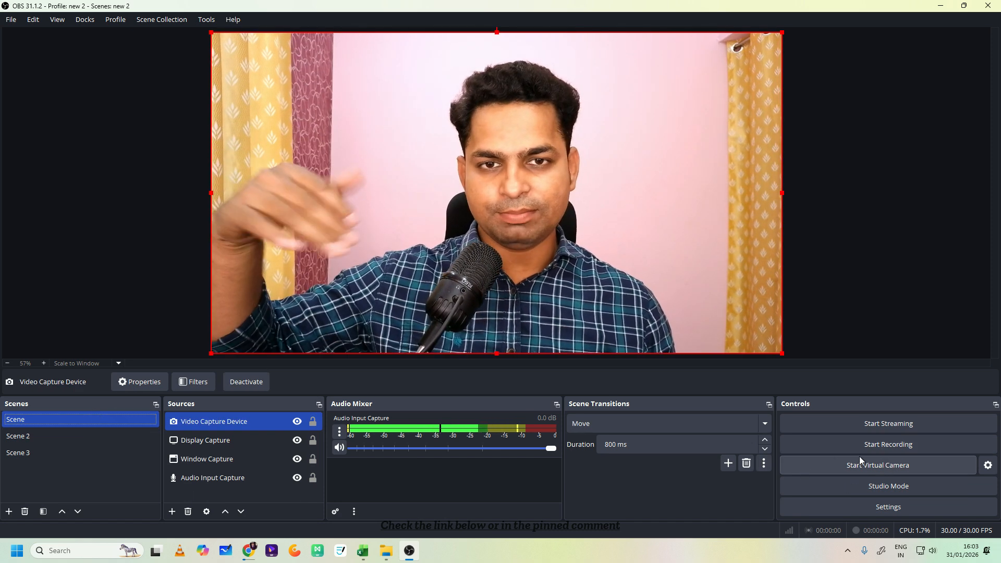
left_click(897, 509)
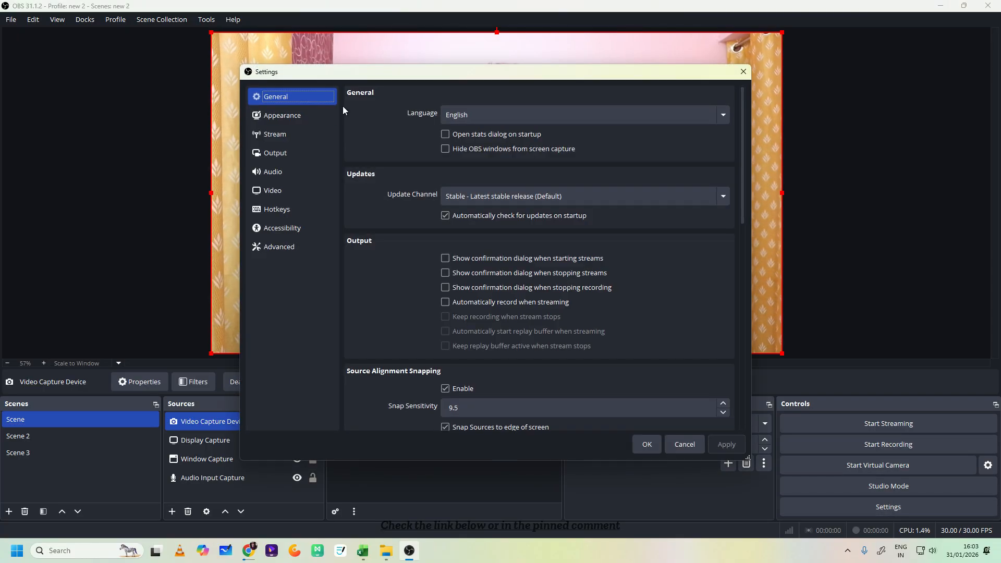
left_click(302, 115)
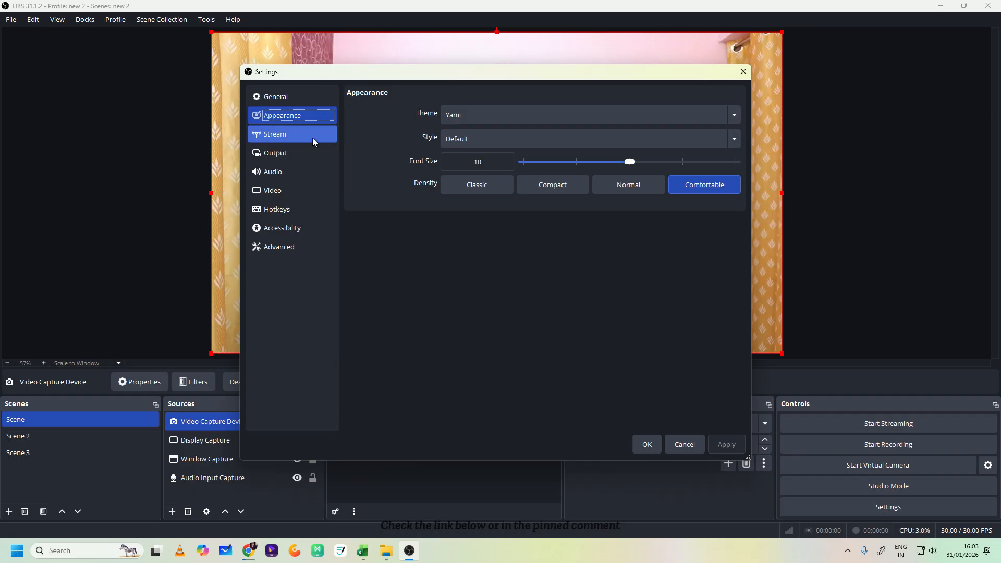
left_click(313, 136)
left_click(315, 151)
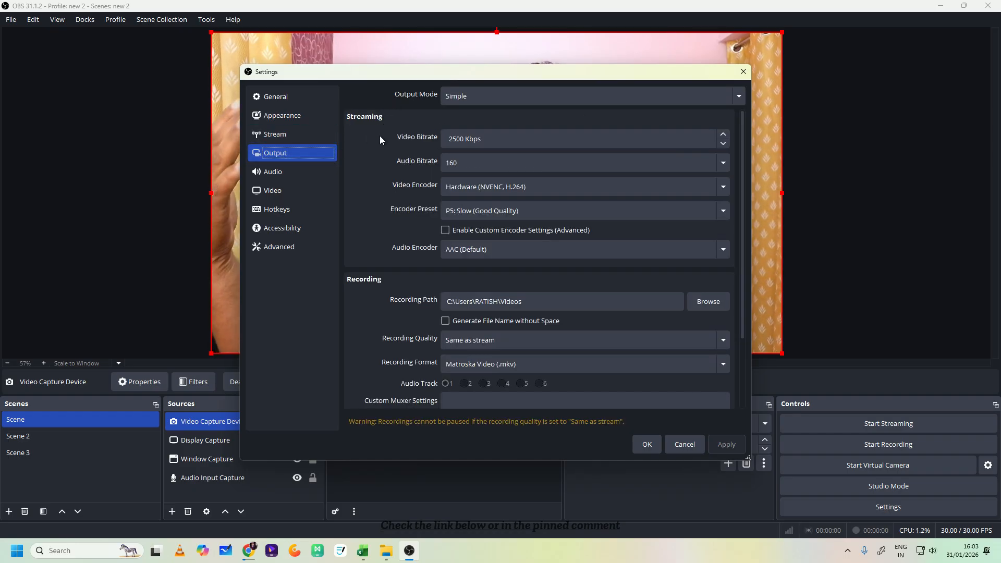
left_click(476, 98)
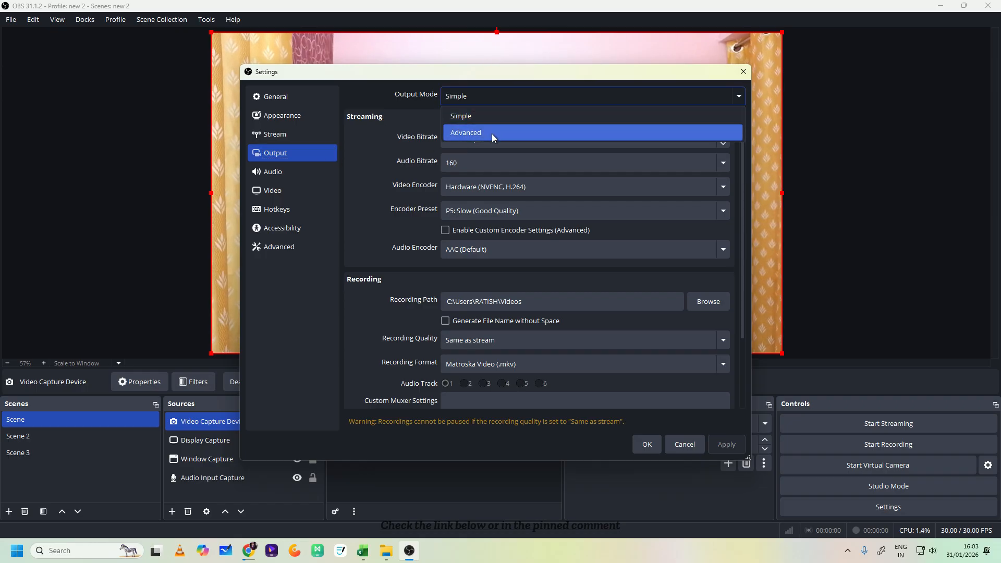
left_click(465, 133)
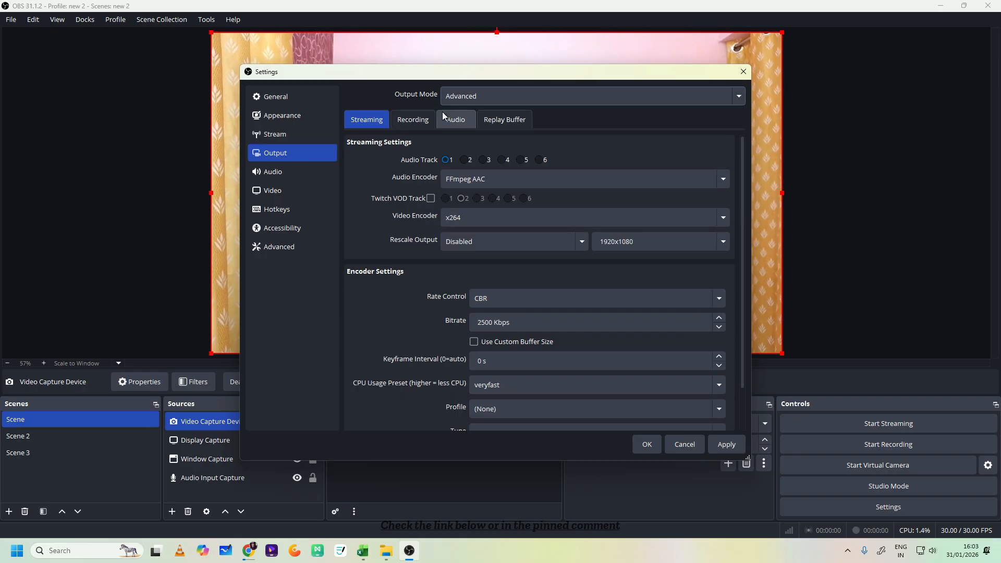
- Set the recording type to Custom Output (FFmpeg) in the advanced output settings
left_click(408, 125)
left_click(499, 150)
left_click(497, 182)
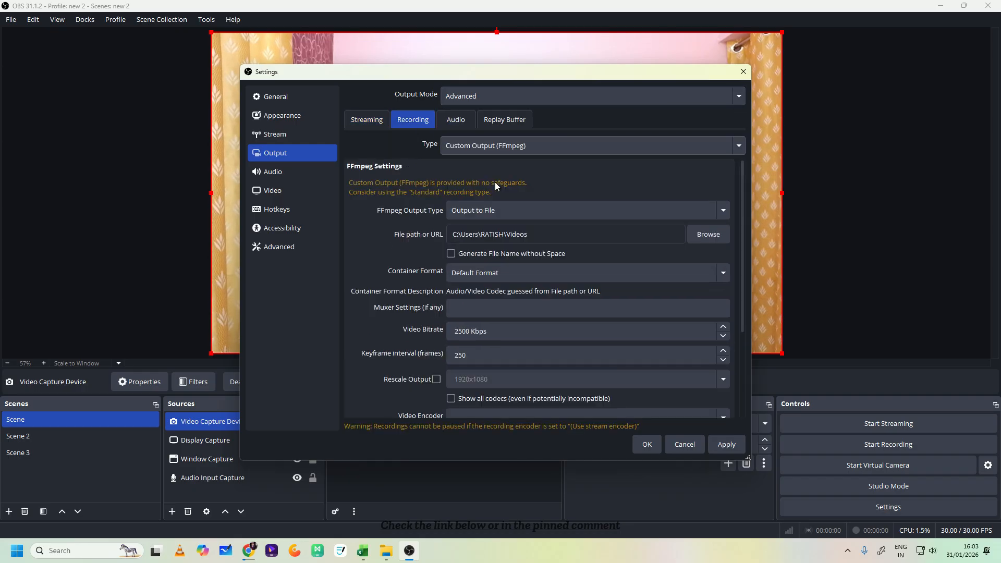
- Set the recording type to Standard and the recording path to the OBS folder on drive D
left_click(473, 149)
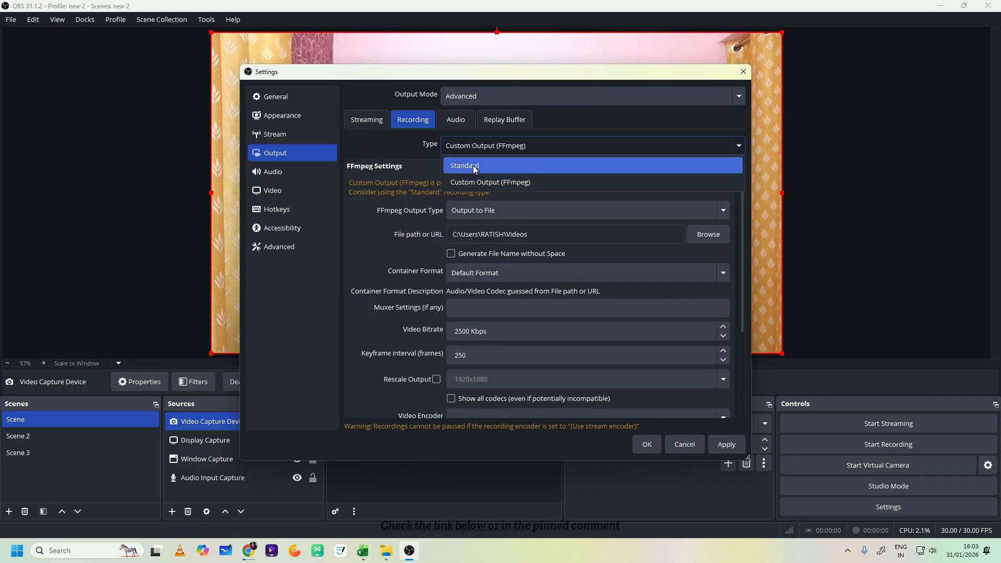
left_click(477, 163)
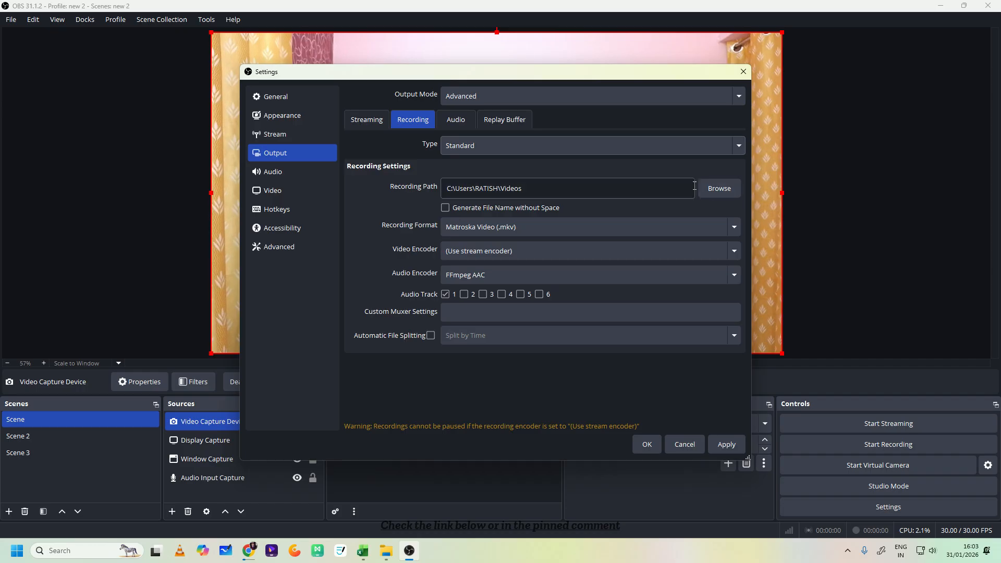
left_click_drag(527, 189, 444, 191)
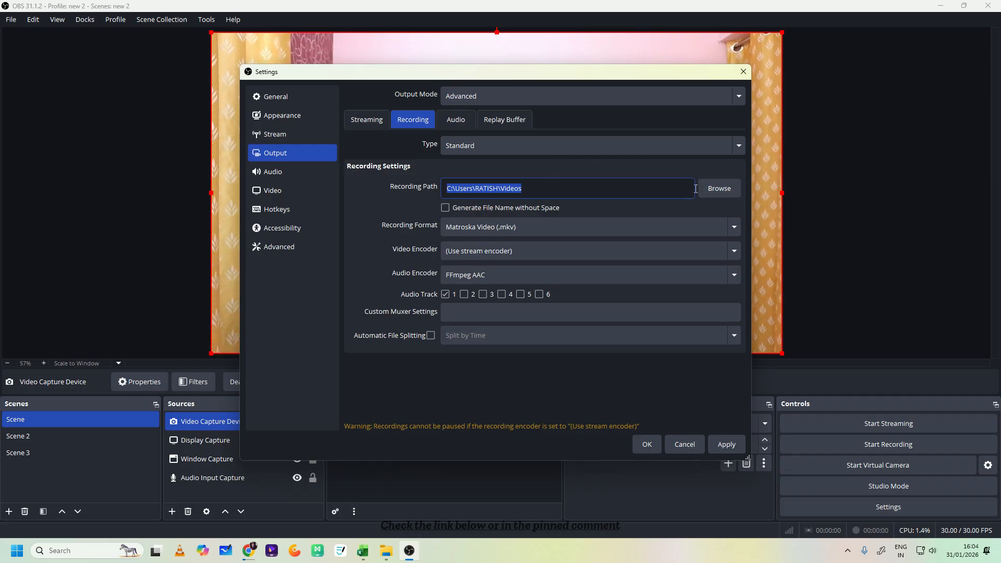
left_click(720, 188)
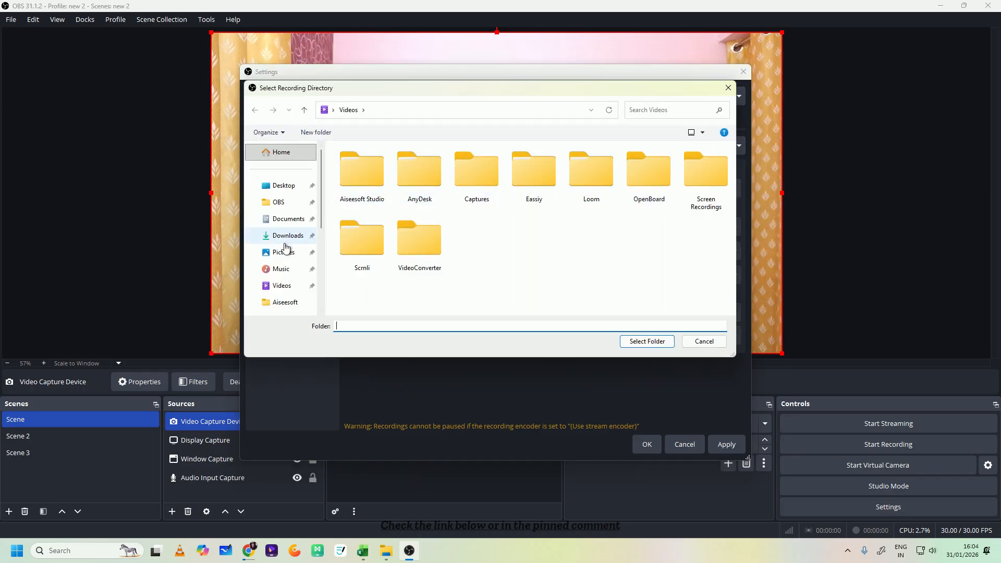
scroll(285, 248, "down", 3)
scroll(285, 198, "up", 4)
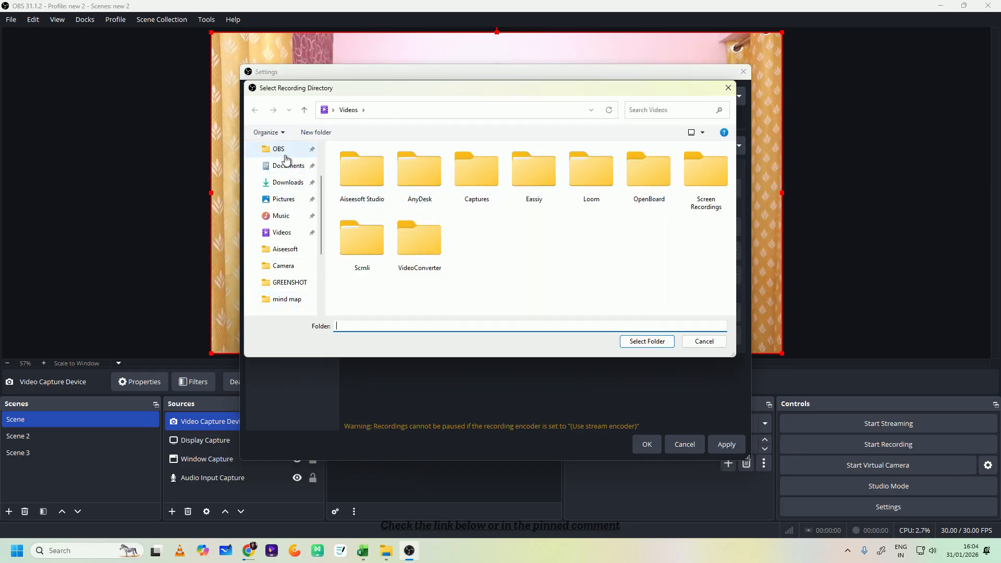
left_click(280, 150)
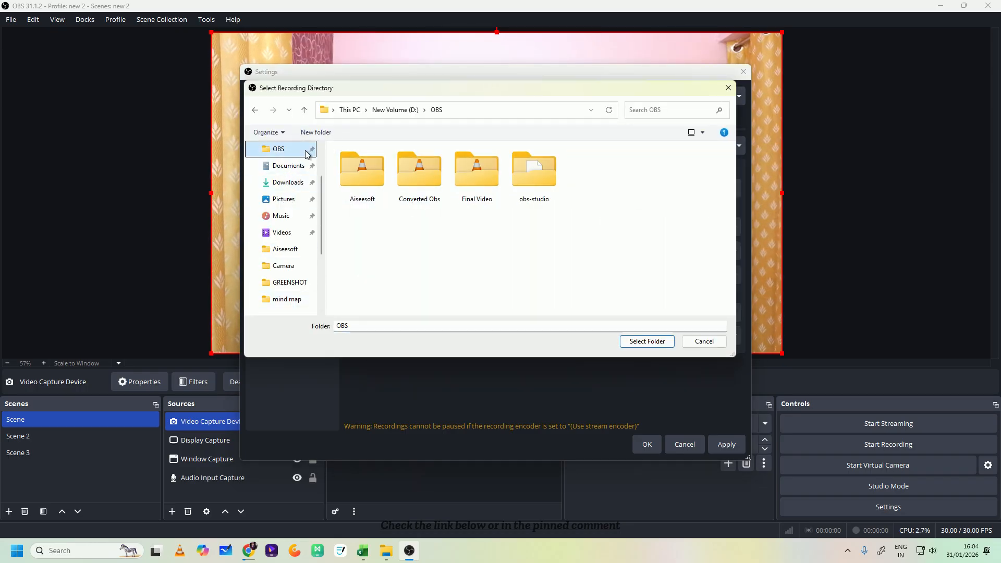
left_click(647, 341)
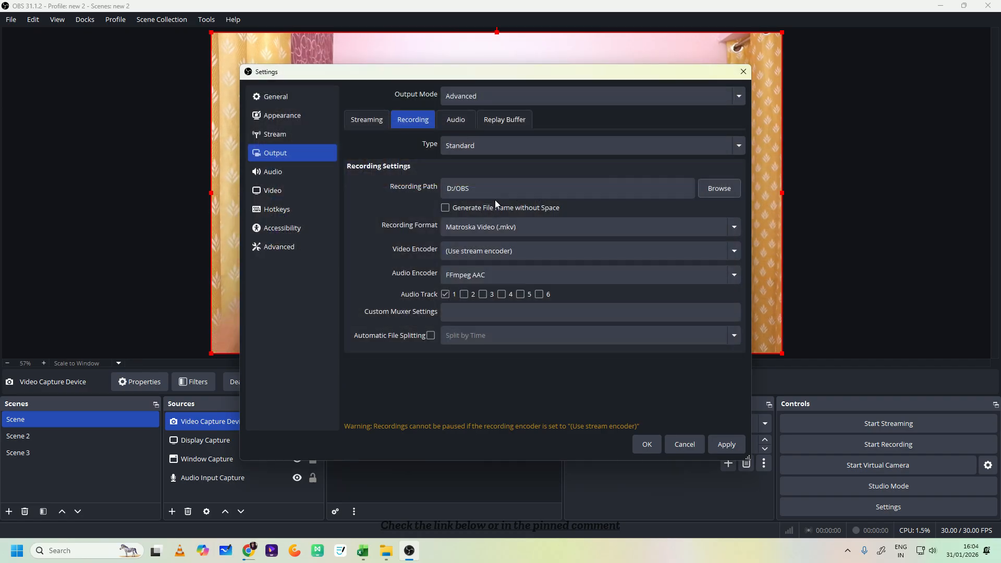
- Set the recording video encoder to NVIDIA NVENC H.264 and look over the rescale and encoder settings
left_click(525, 228)
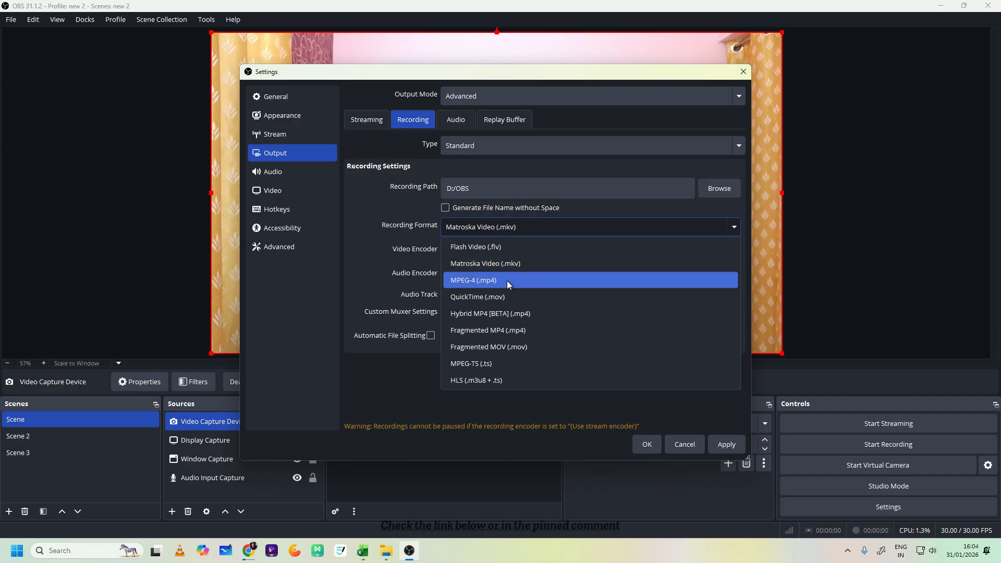
left_click(380, 236)
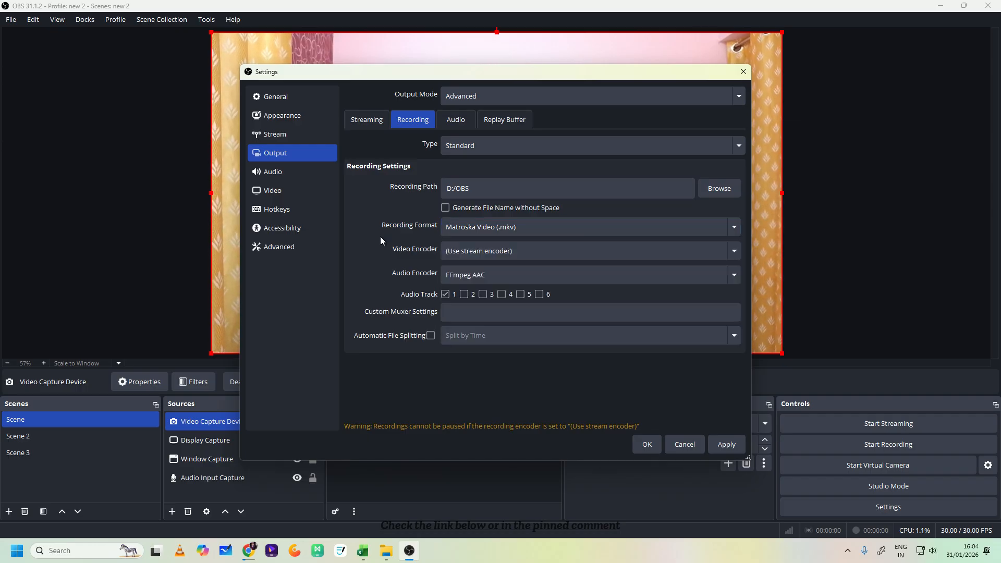
left_click(502, 257)
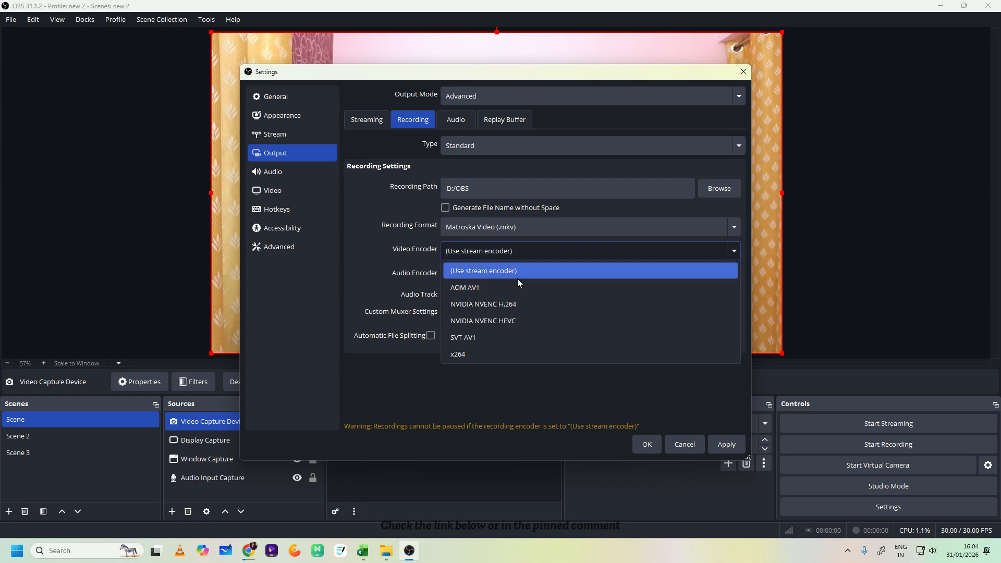
left_click(512, 306)
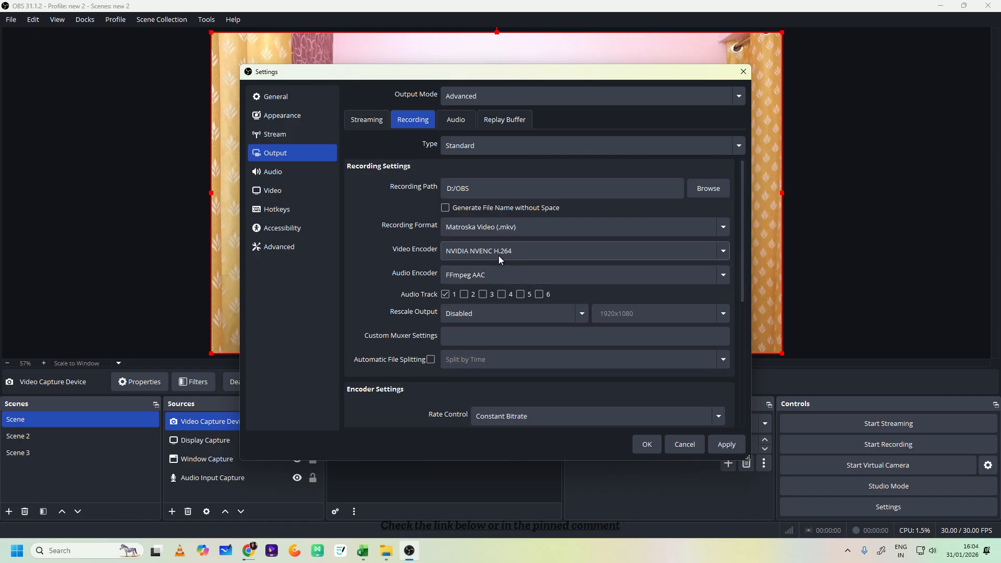
left_click(508, 317)
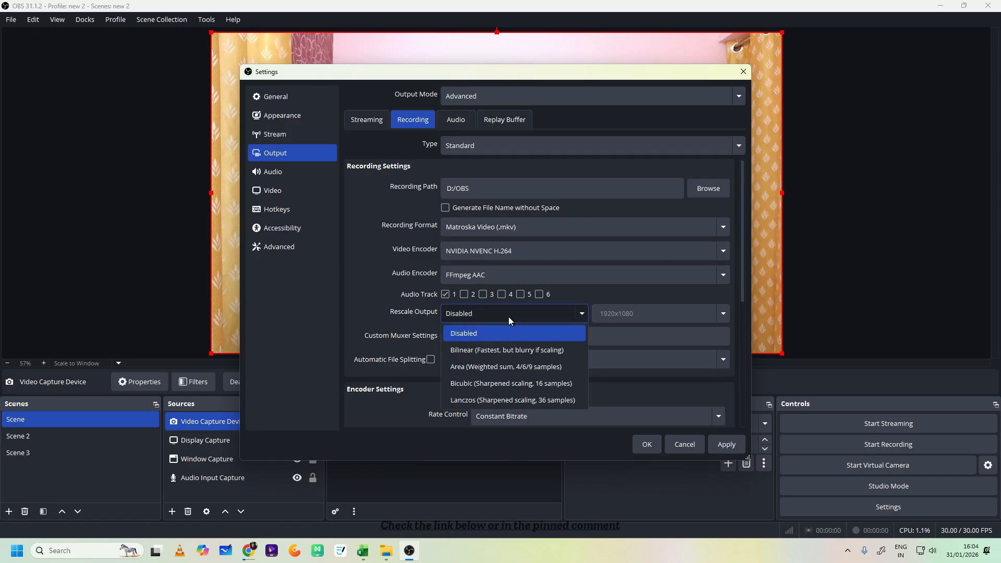
left_click(511, 317)
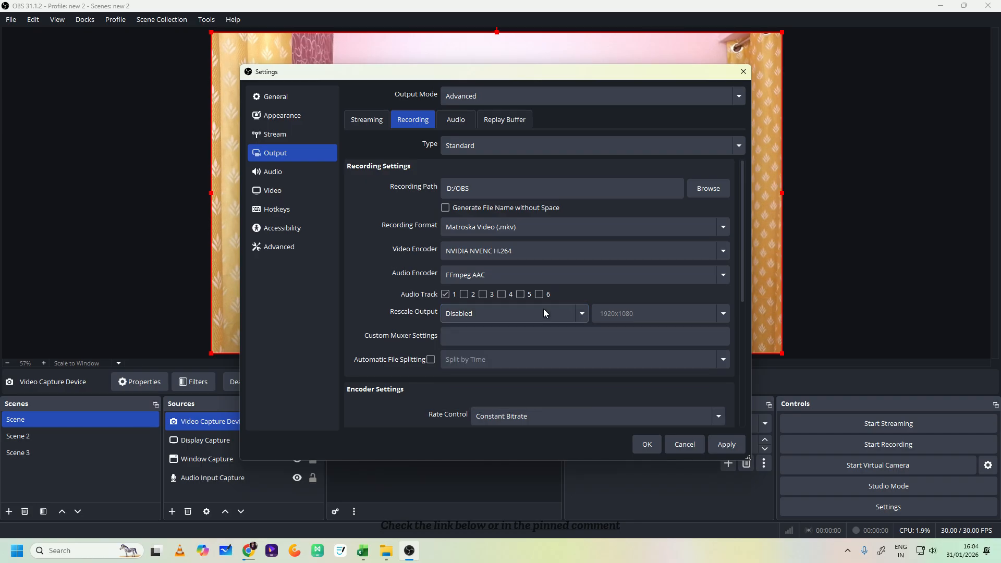
left_click(485, 342)
scroll(477, 363, "down", 3)
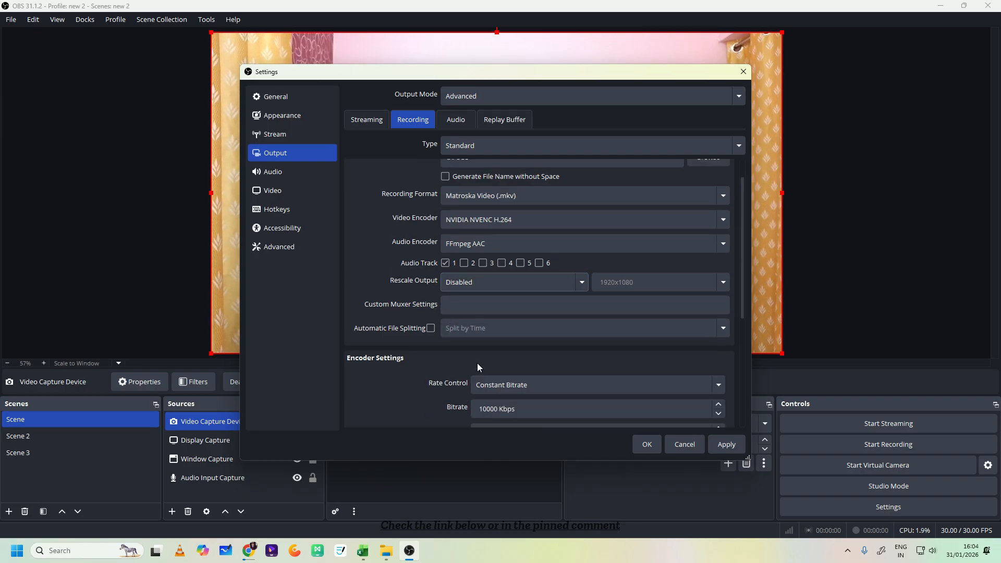
scroll(558, 338, "down", 2)
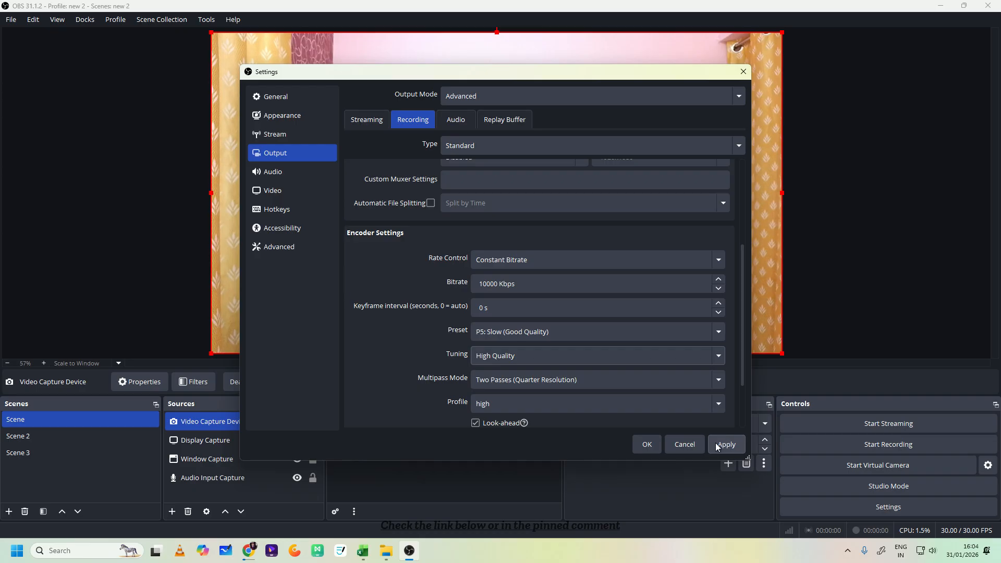
- Set the video output resolution to 1920x1080 and the common FPS value to 60, and save the settings
left_click(297, 172)
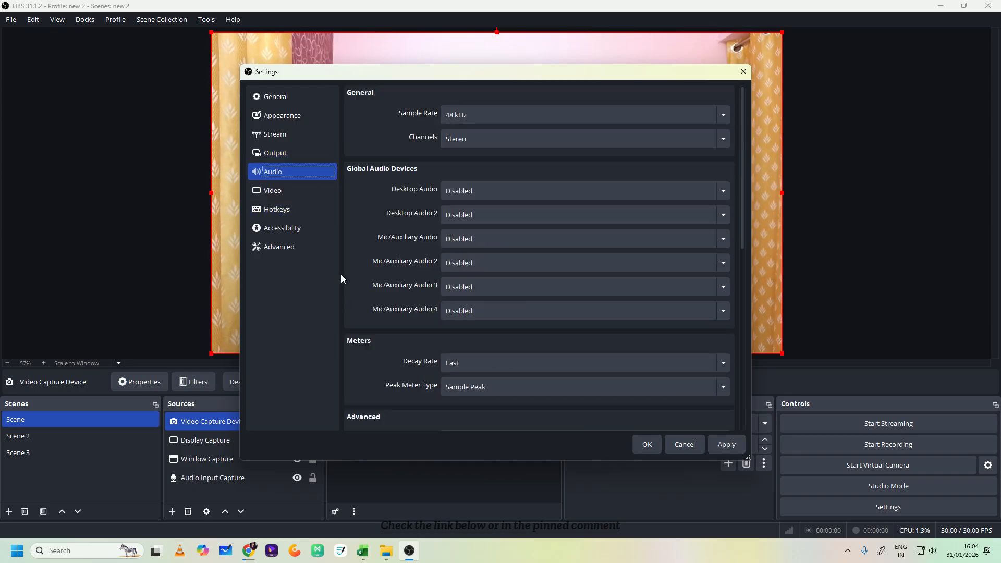
left_click(289, 192)
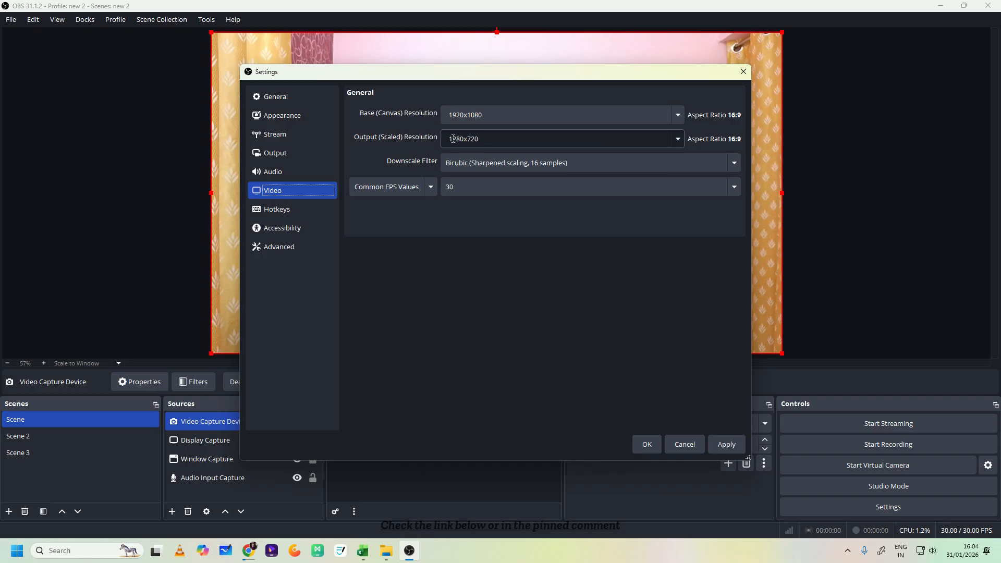
left_click(677, 140)
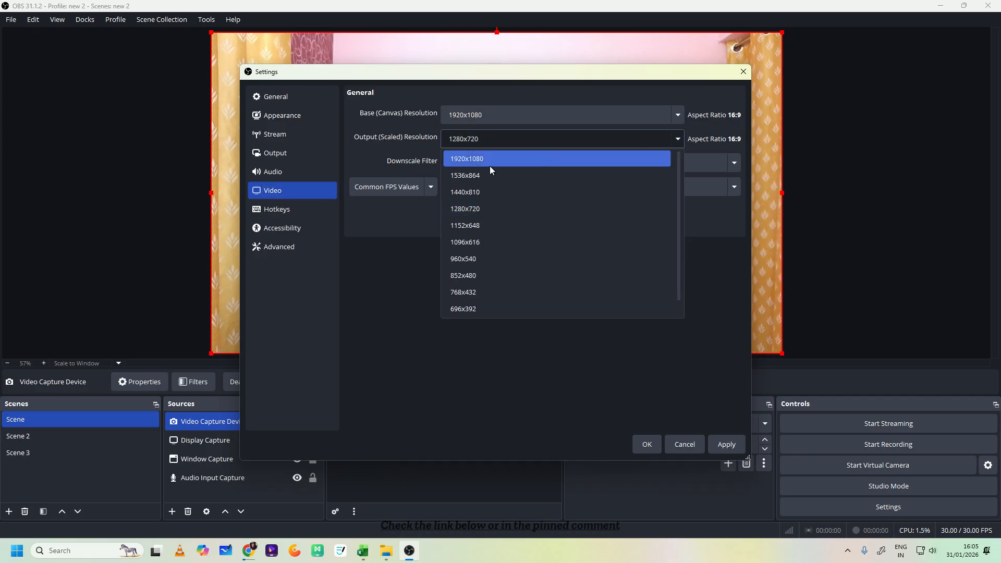
left_click(481, 161)
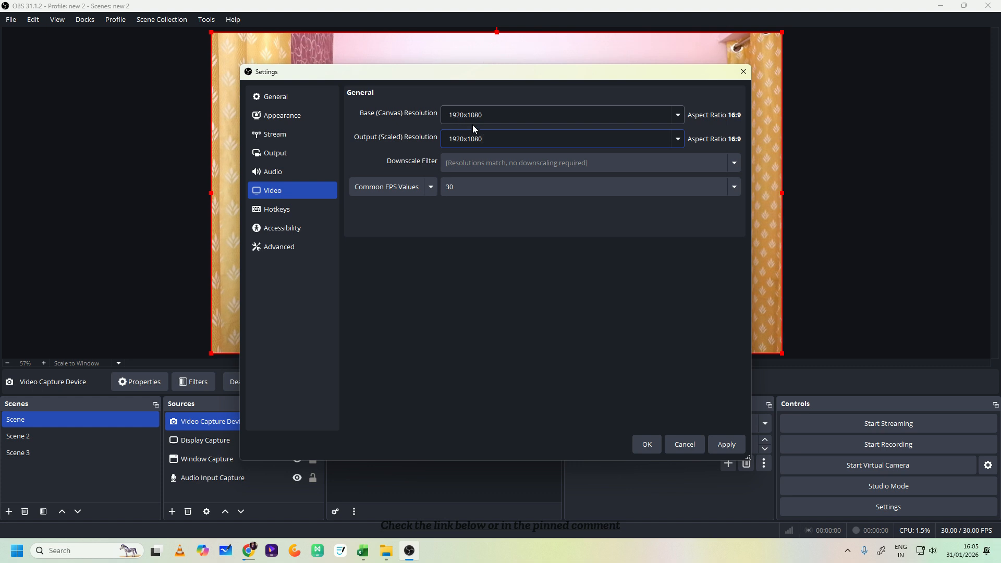
left_click(448, 187)
left_click(458, 355)
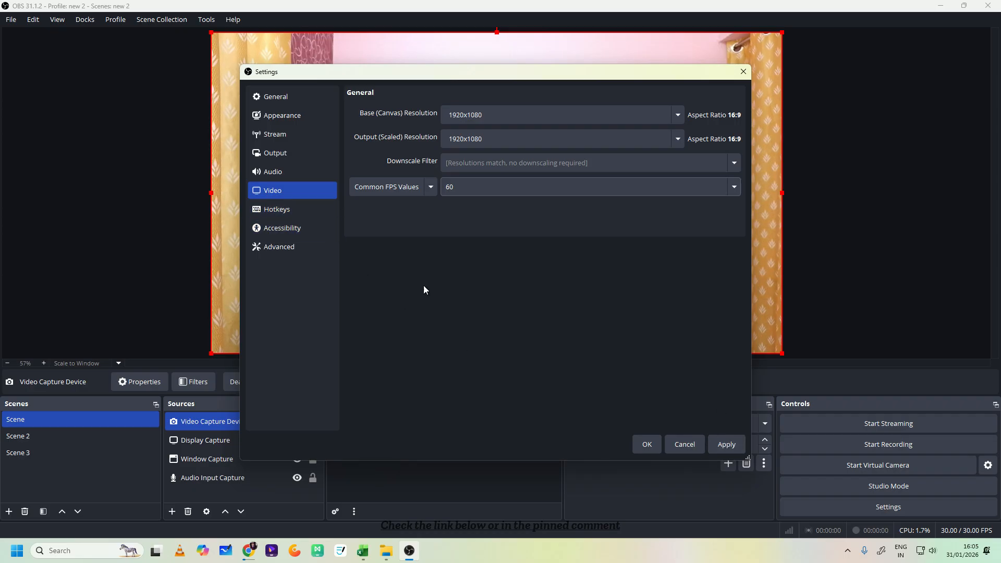
left_click(726, 444)
left_click(647, 444)
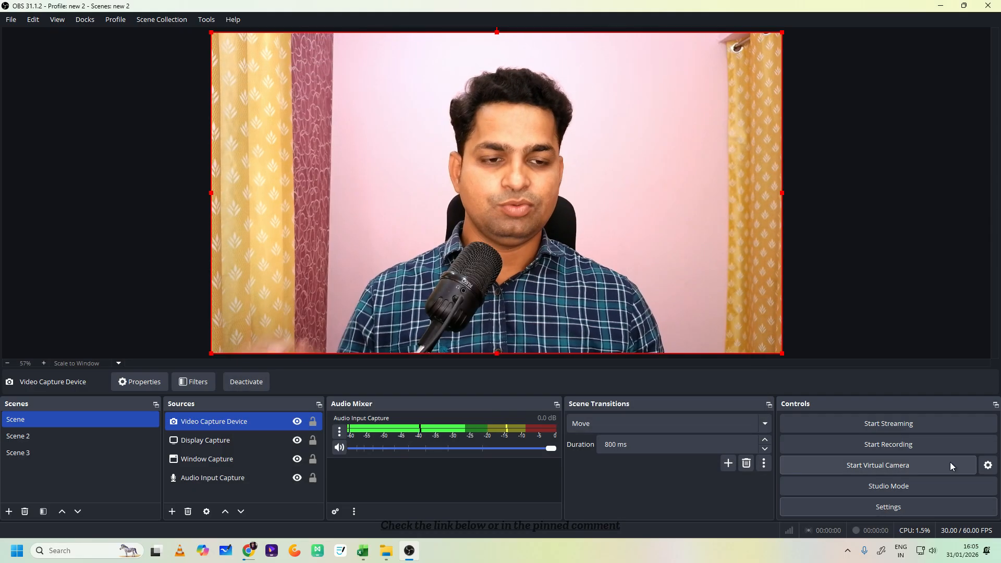
- Assign the hotkey Ctrl + Alt + Num 1 for switching to Scene in the Hotkeys settings
left_click(891, 506)
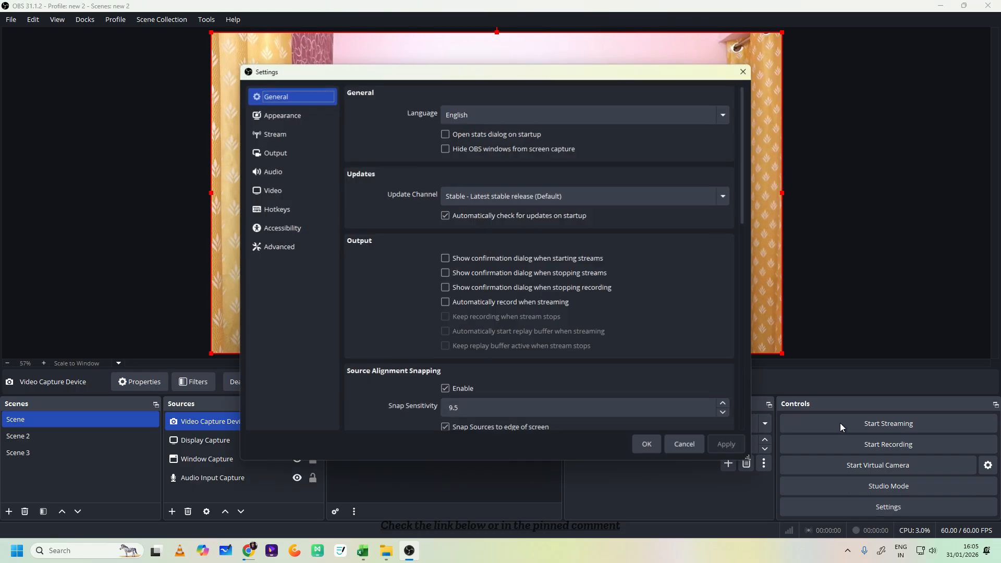
left_click(279, 209)
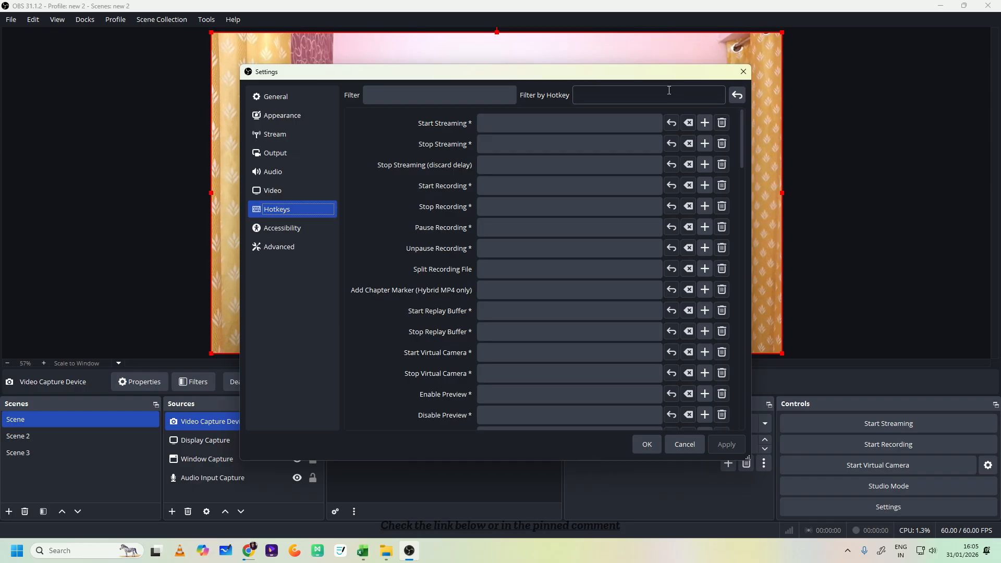
left_click_drag(661, 76, 733, 391)
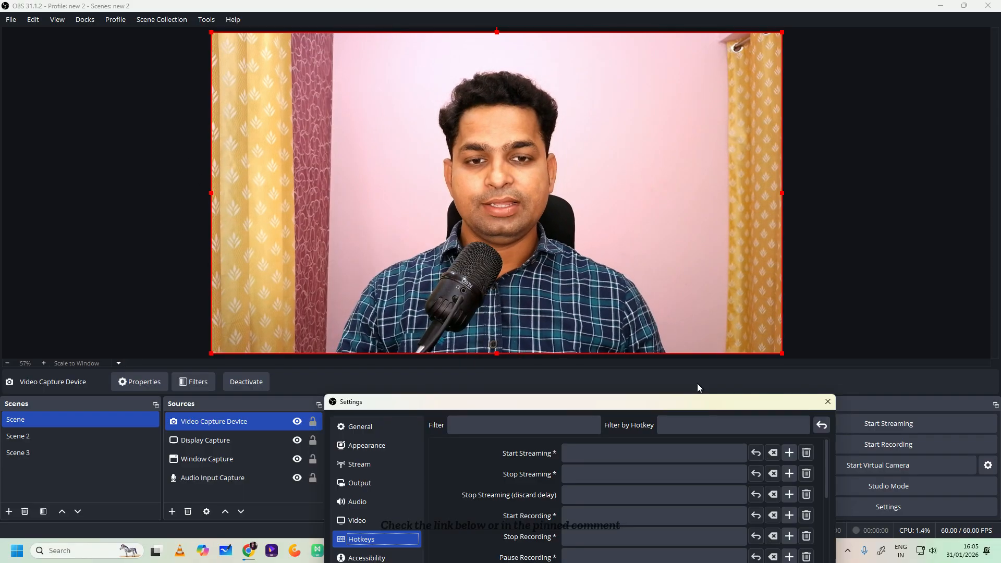
left_click_drag(641, 402, 560, 63)
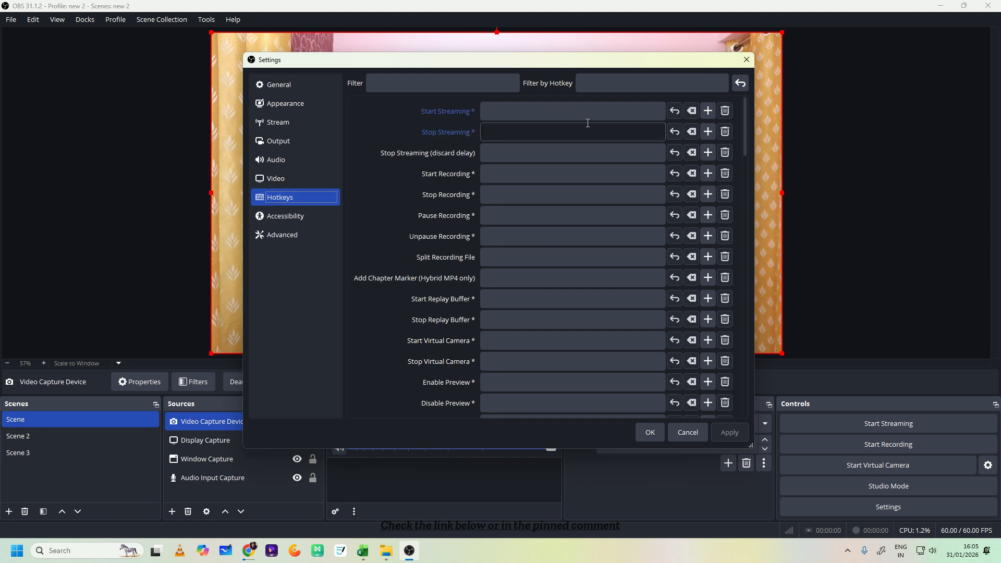
scroll(546, 237, "down", 10)
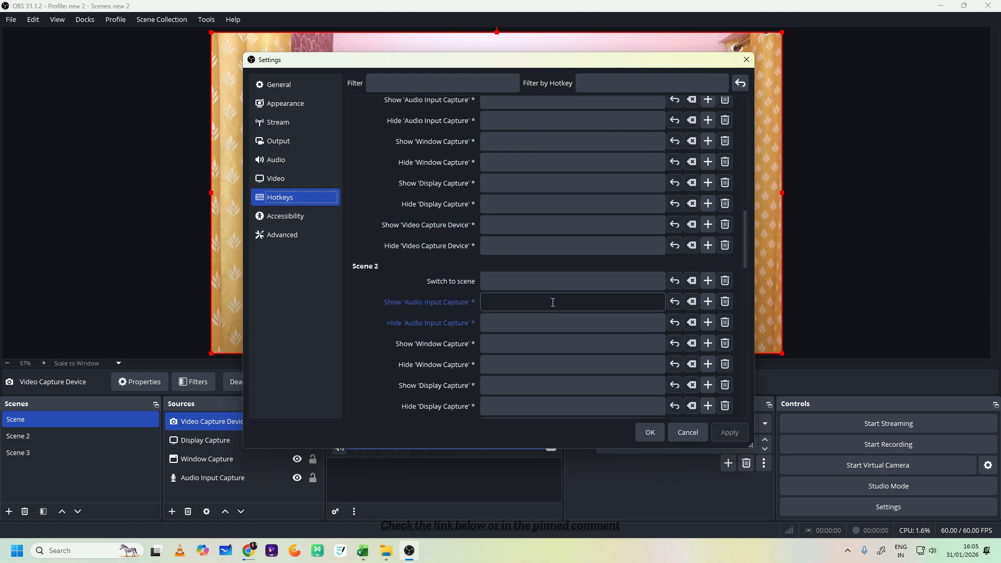
scroll(556, 309, "down", 3)
scroll(584, 263, "up", 5)
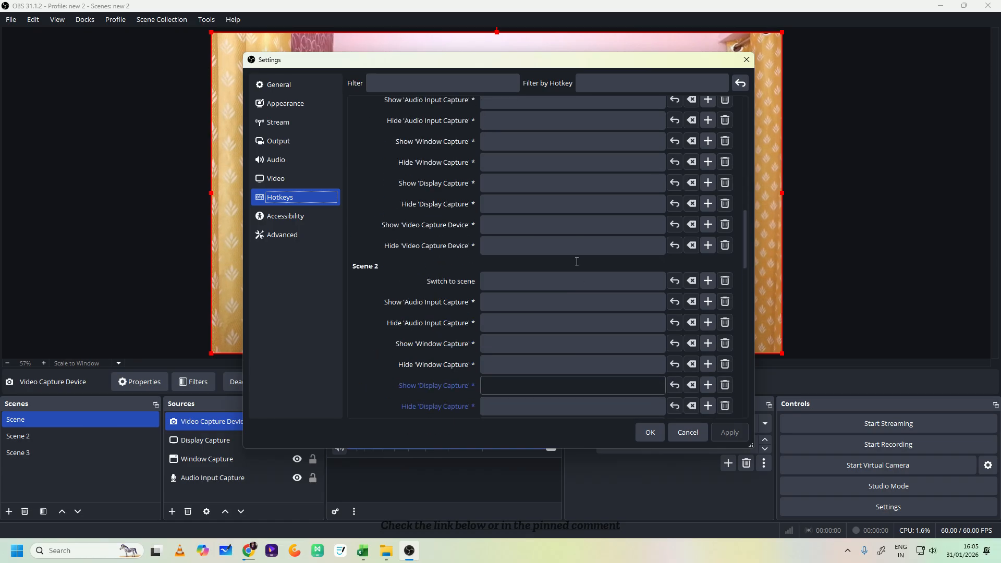
left_click(521, 173)
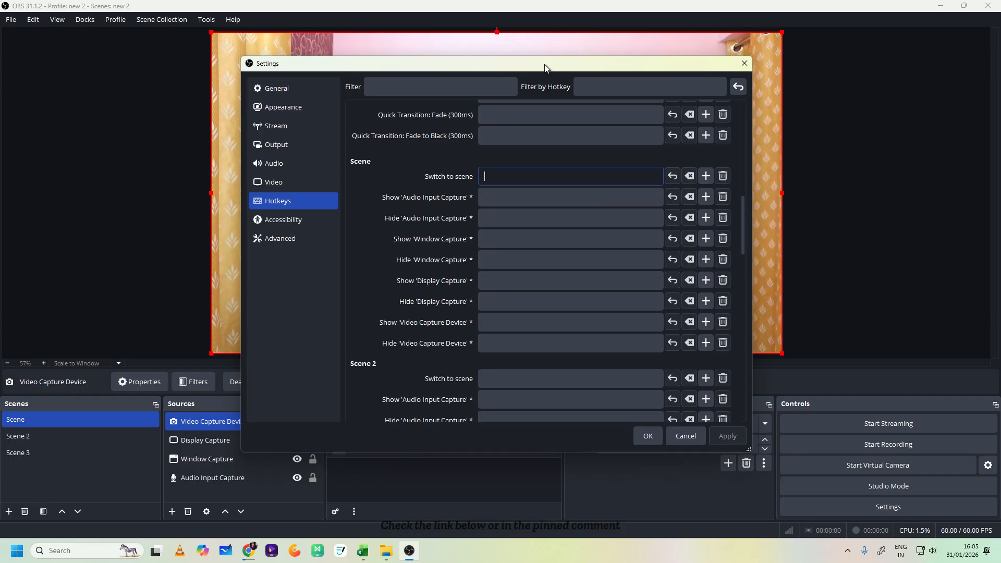
left_click_drag(548, 64, 636, 72)
key("ctrl")
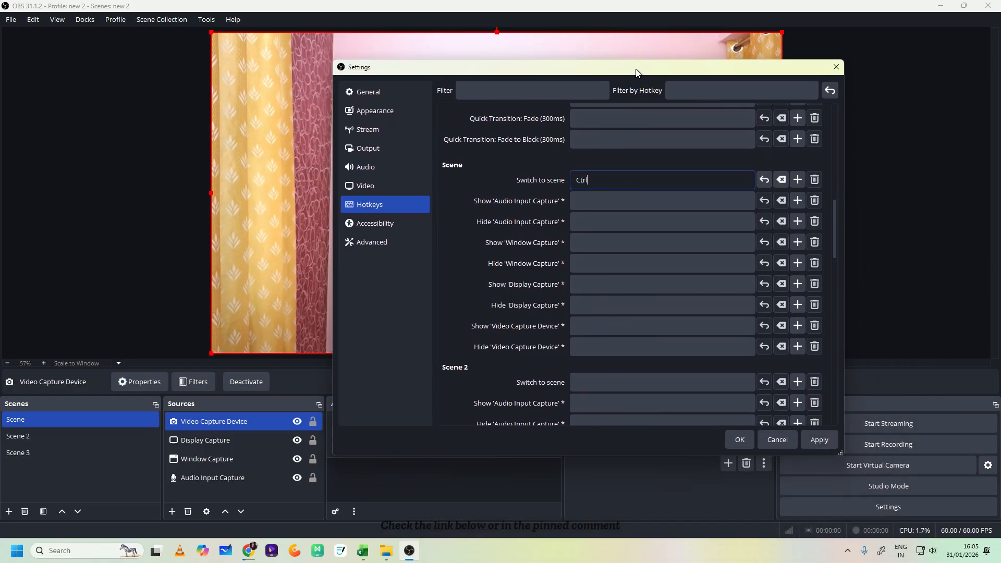
key("ctrl")
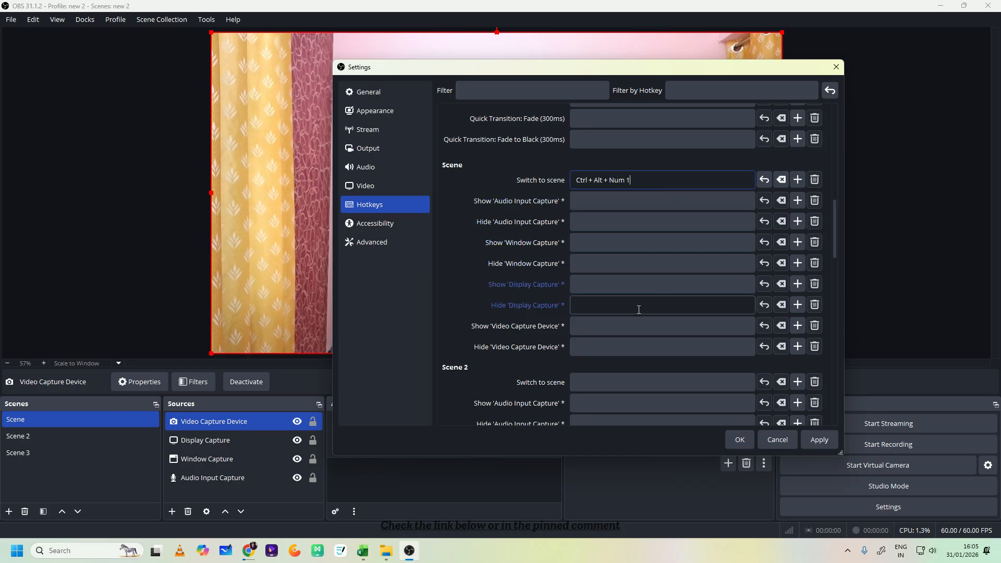
- Assign Ctrl + Alt + Num 2 for switching to Scene 2 and Ctrl + Alt + Num 3 for Scene 3, and apply the hotkeys
left_click(620, 380)
key("ctrl")
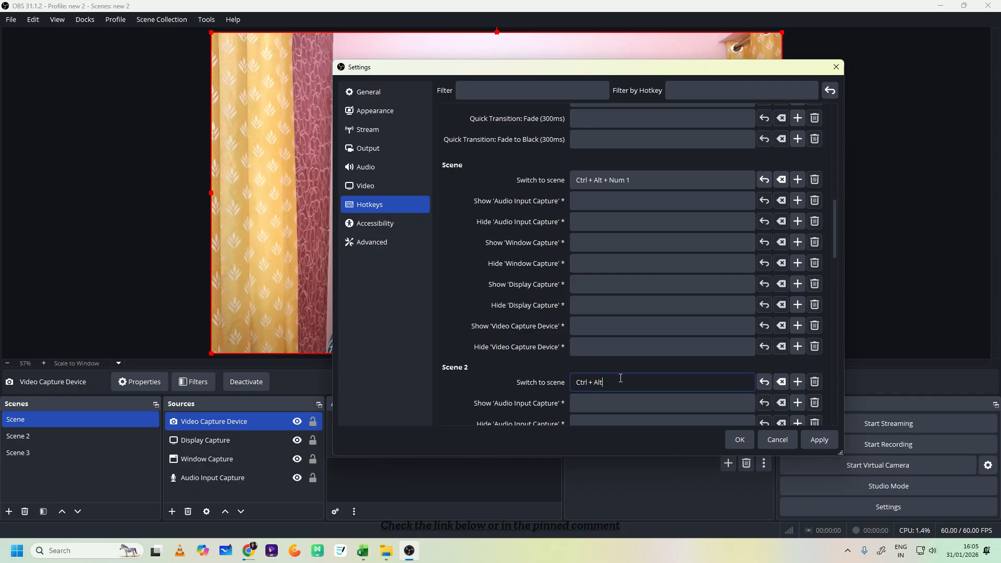
key("ctrl+alt+KP_2")
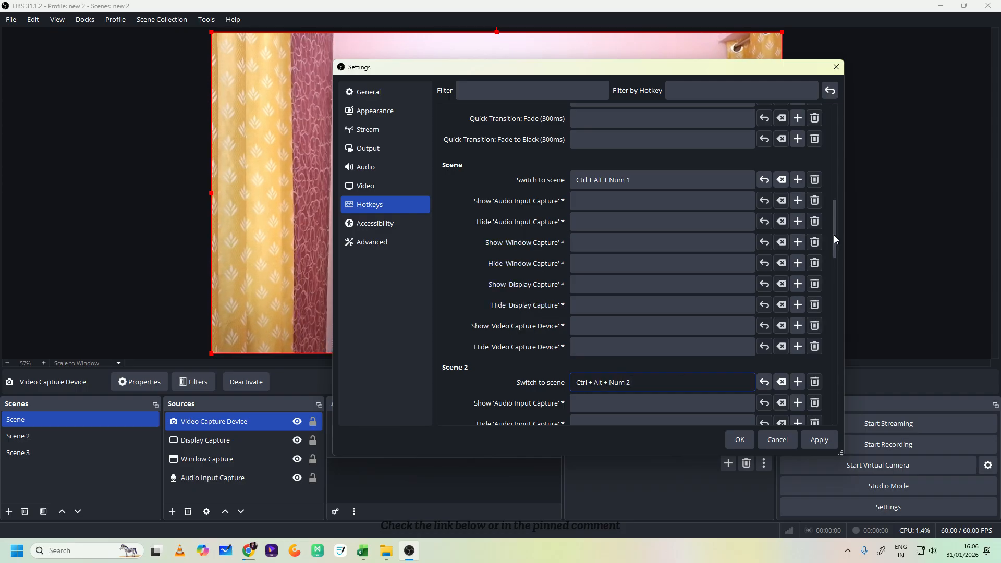
left_click_drag(833, 234, 835, 305)
left_click(647, 256)
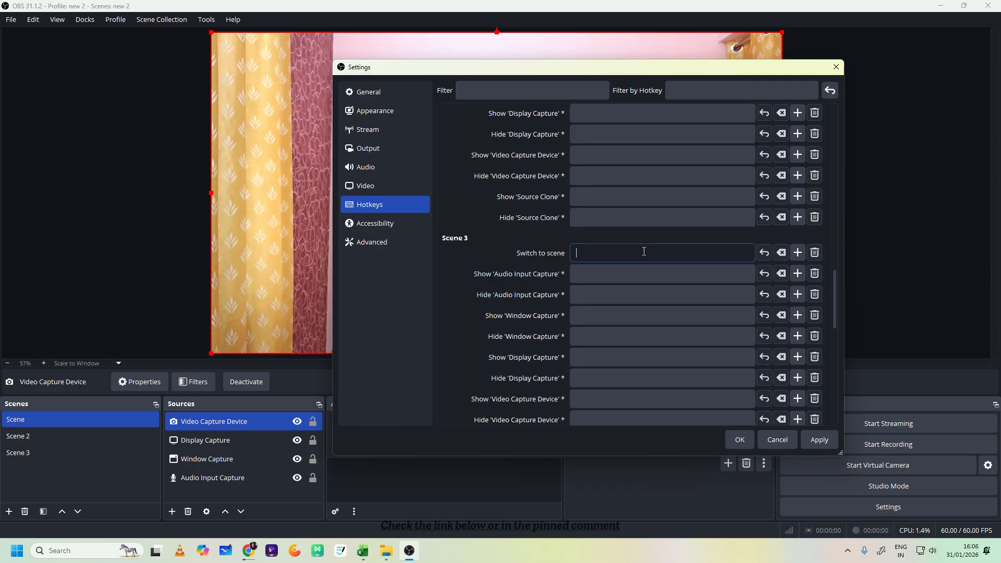
key("ctrl")
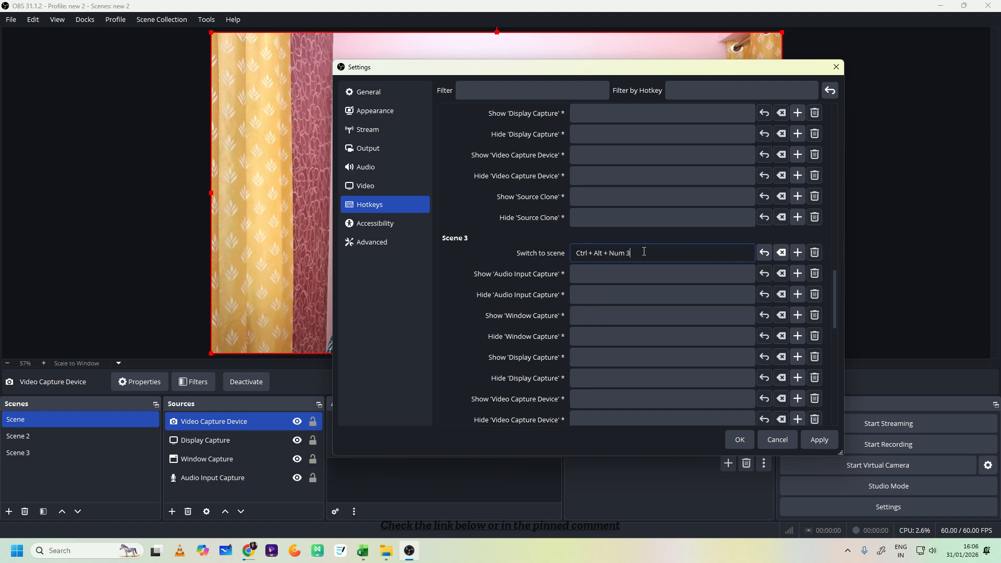
left_click(820, 439)
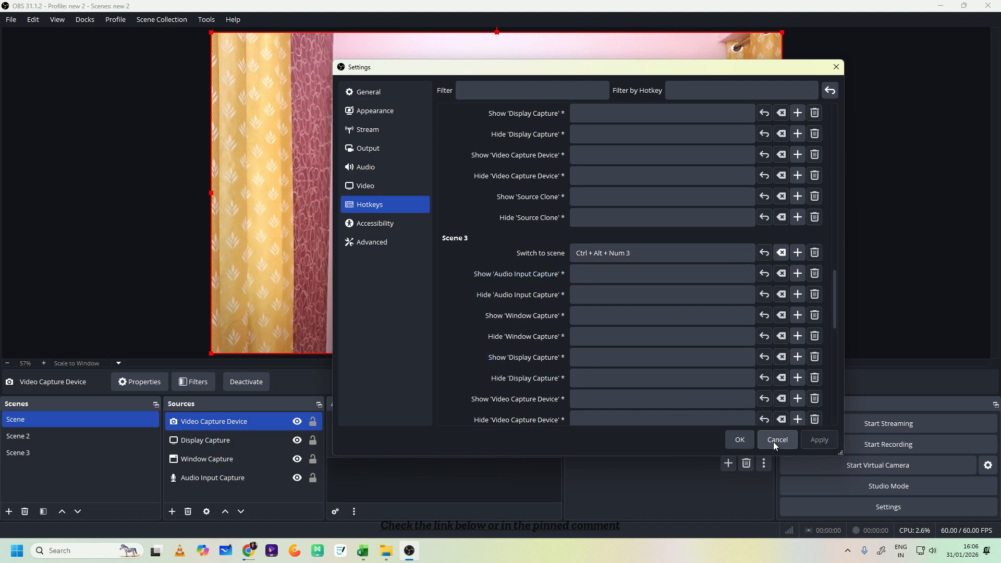
- Close the settings and reopen the Hotkeys settings at the Start Recording and Stop Recording entries
left_click(739, 440)
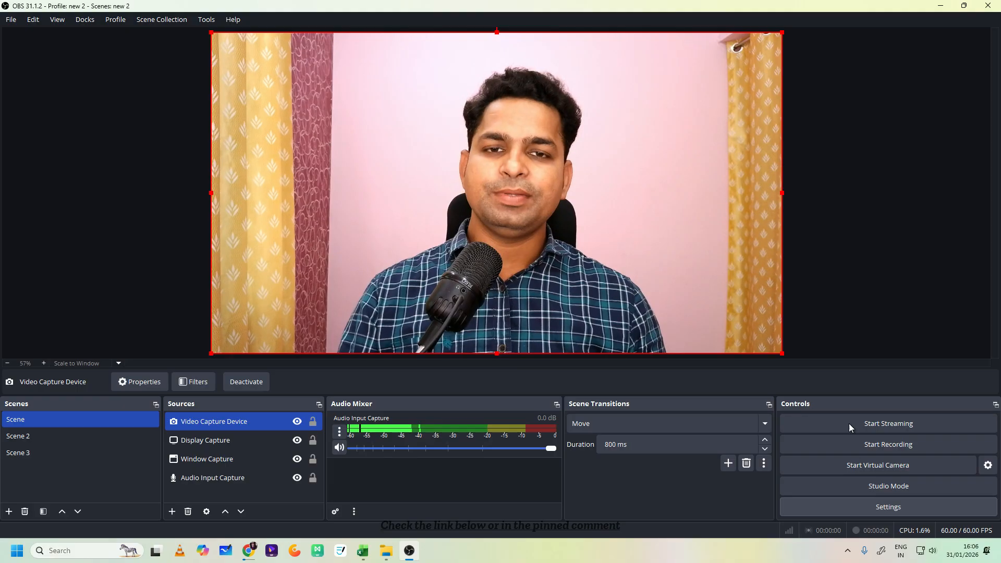
left_click(887, 505)
left_click(276, 209)
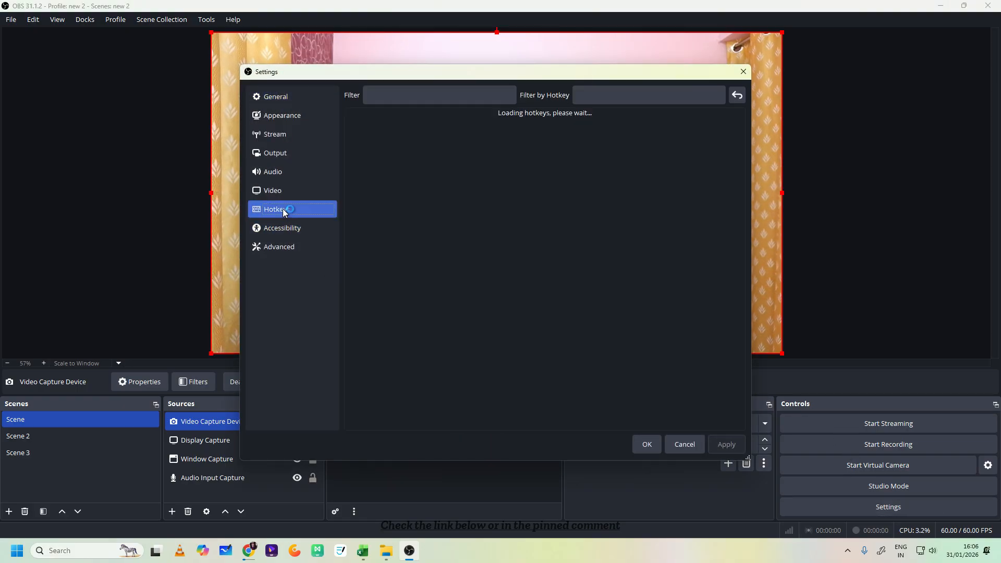
scroll(556, 280, "down", 5)
scroll(561, 313, "down", 6)
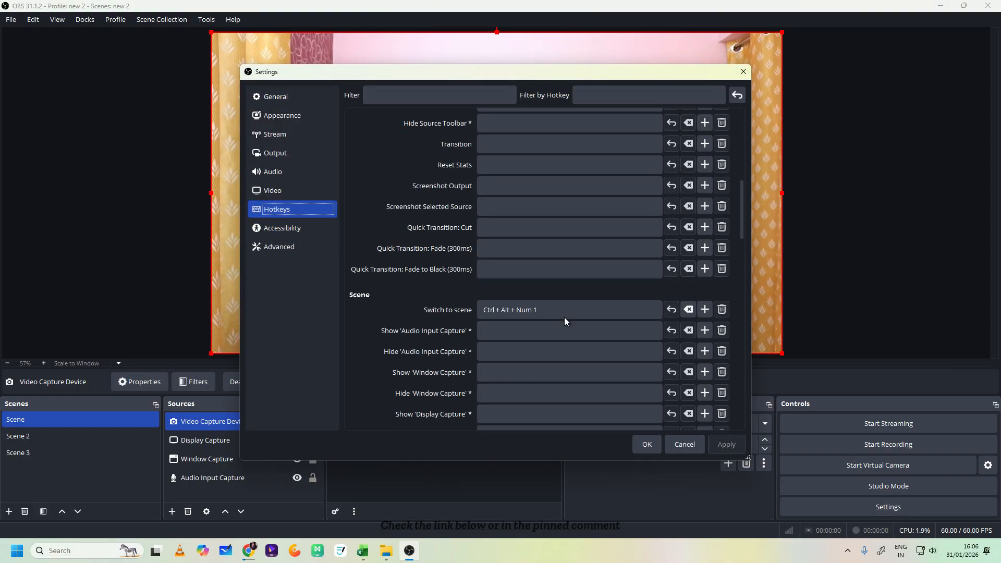
scroll(564, 307, "up", 7)
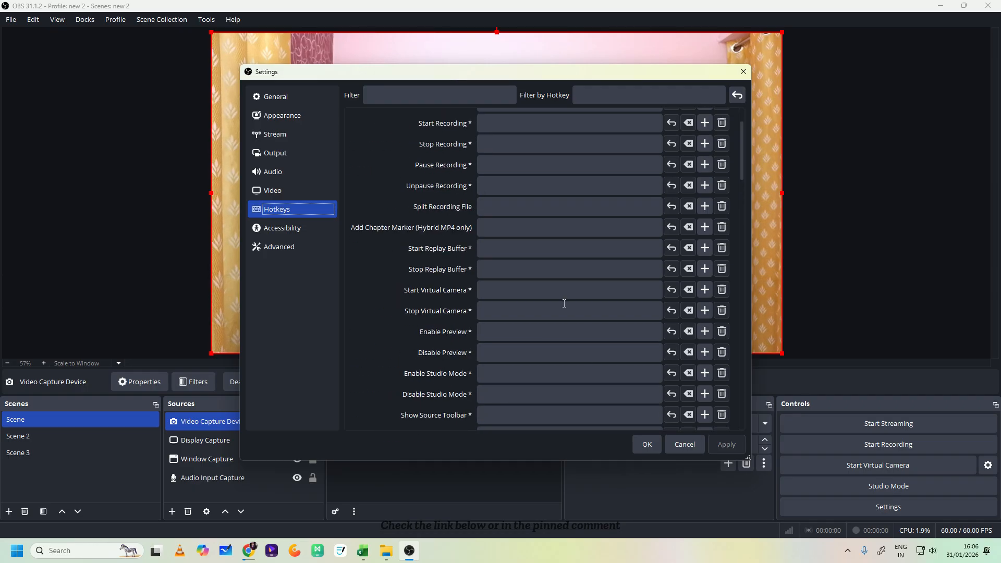
scroll(564, 303, "up", 1)
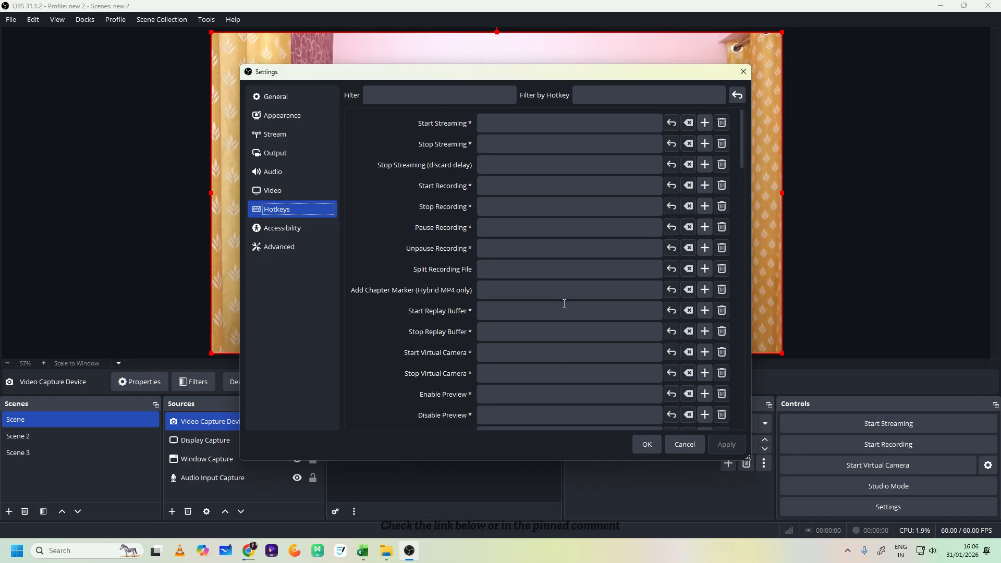
left_click(508, 186)
key("ctrl+alt")
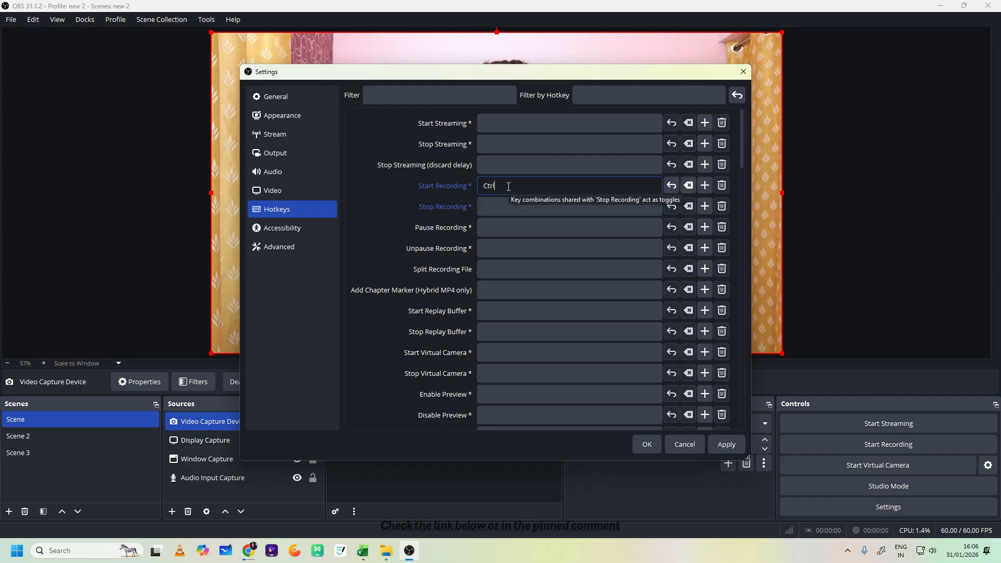
left_click(508, 186)
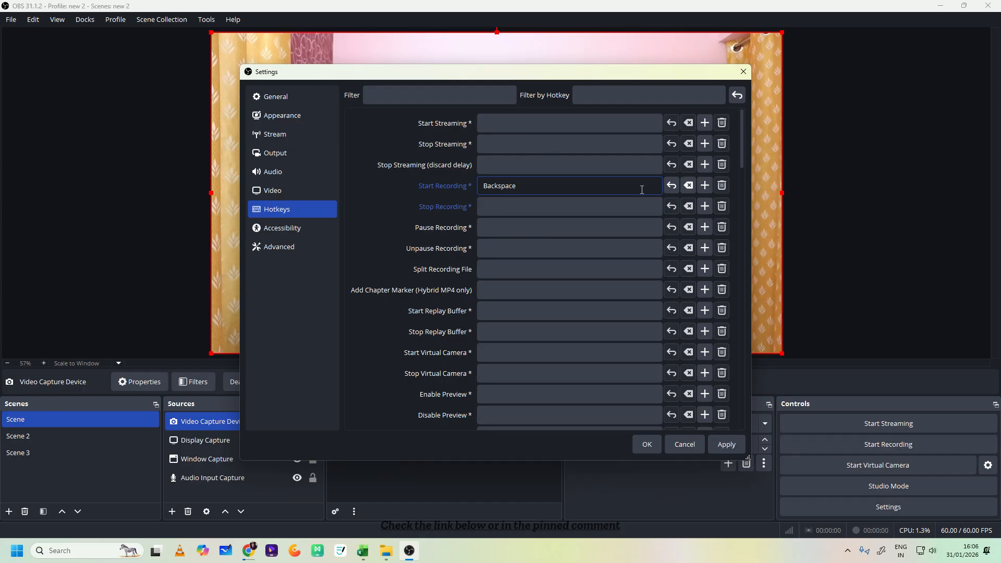
left_click(688, 185)
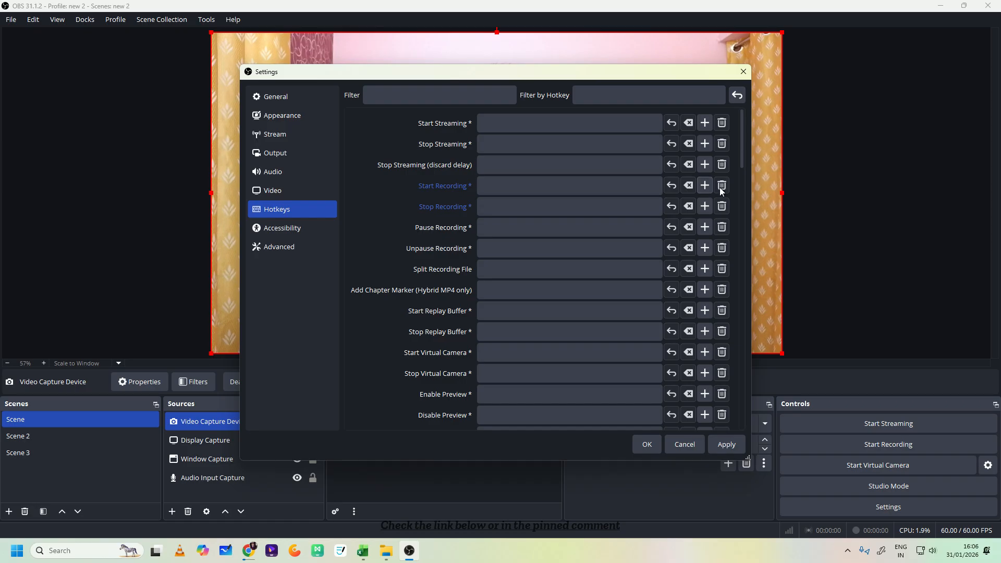
- Assign Ctrl + Alt + Num 4 to Start Recording and Ctrl + Alt + Num 6 to Stop Recording
left_click(633, 187)
key("ctrl+alt")
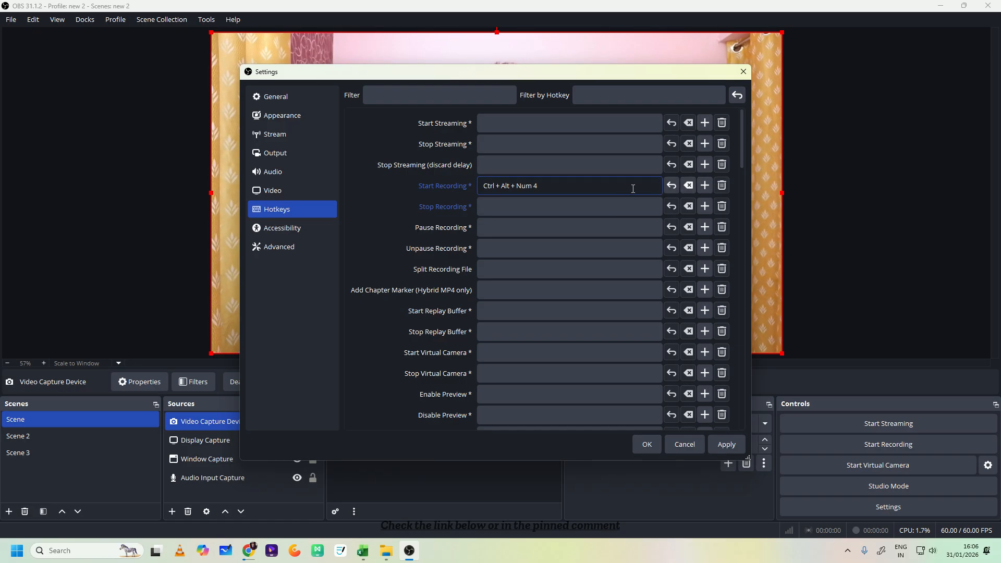
left_click(554, 209)
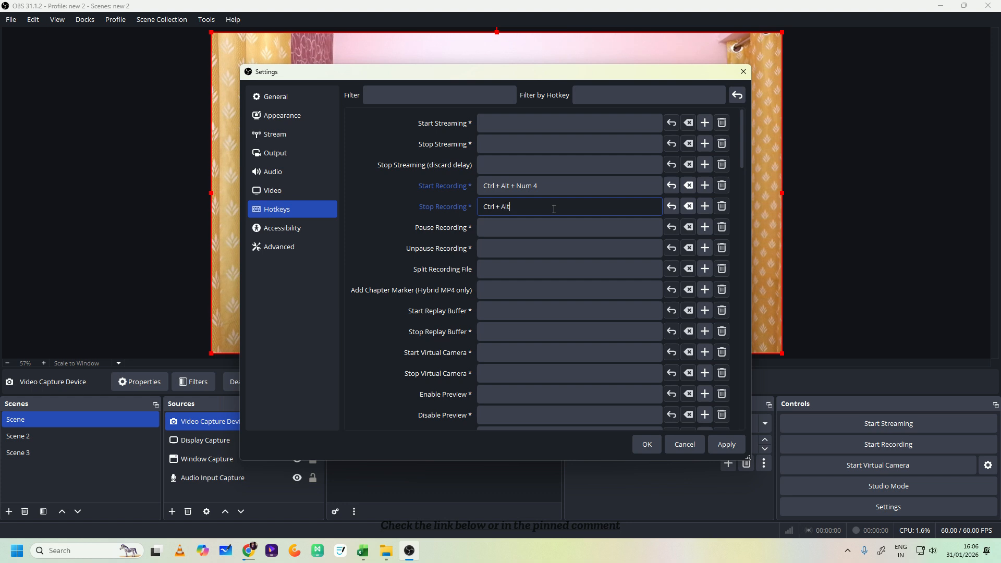
- Assign Ctrl + Alt + Num 5 to both Pause Recording and Unpause Recording, and save the settings
left_click(552, 227)
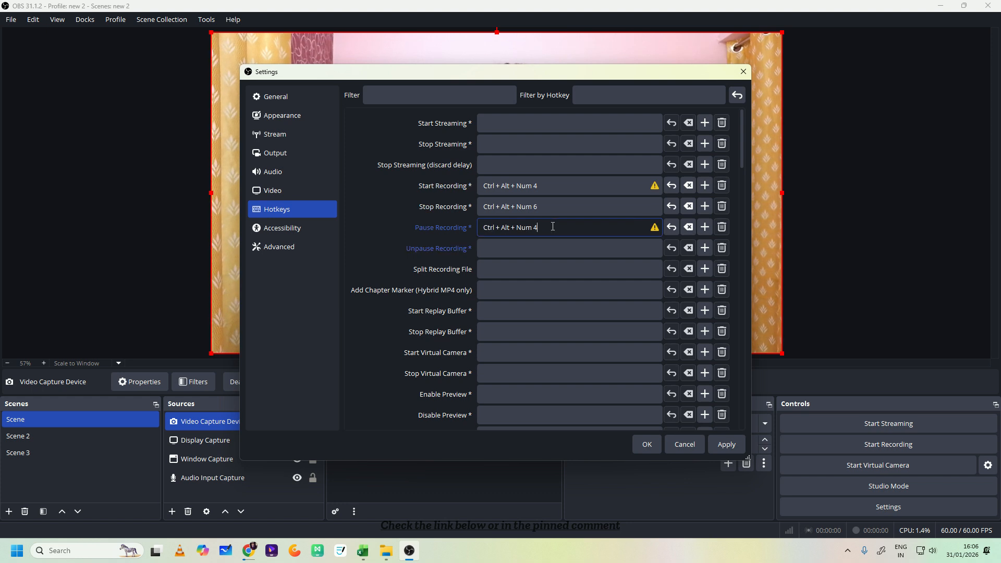
key("ctrl")
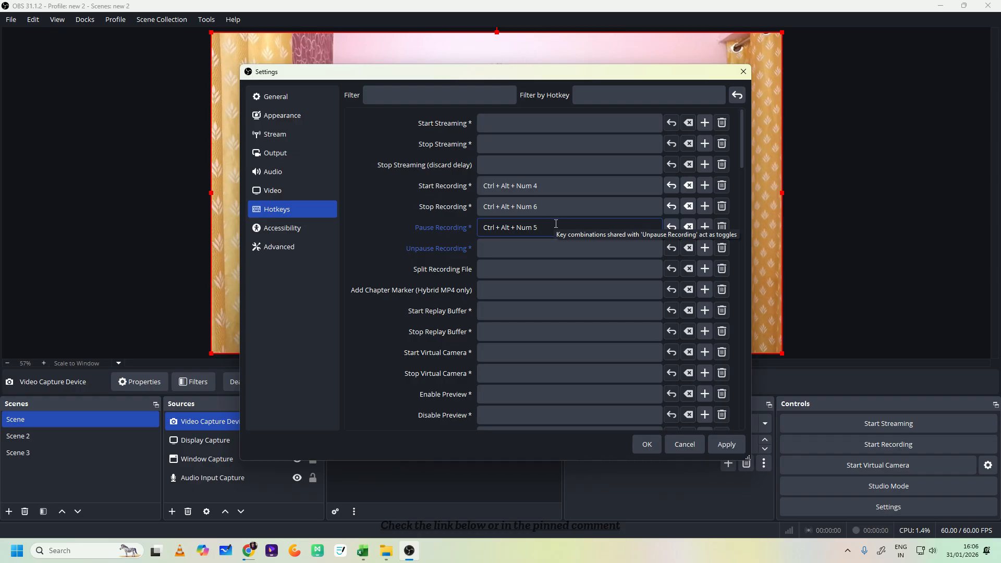
left_click(552, 252)
key("ctrl")
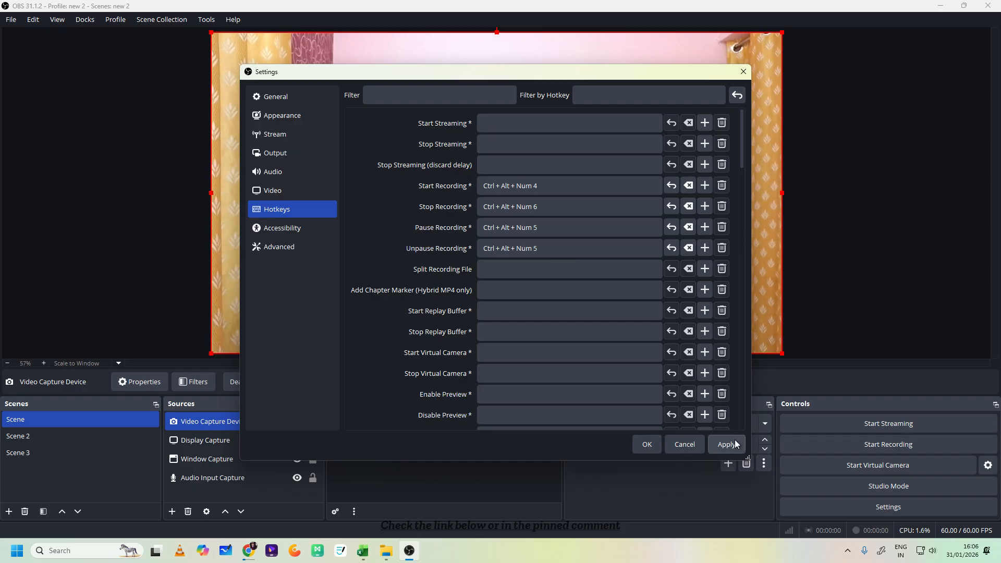
left_click(647, 444)
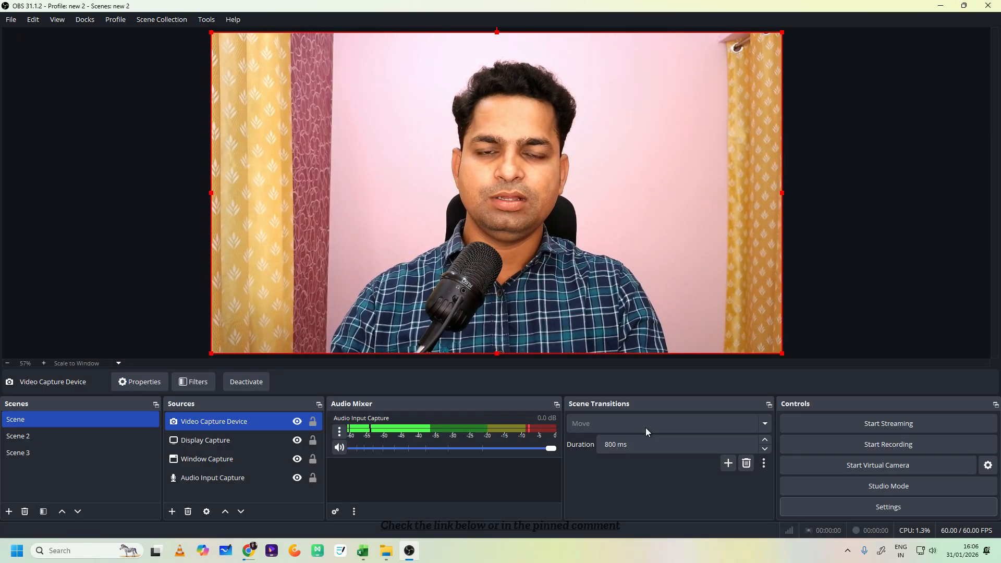
- Test the scene-switching hotkeys by going to Scene 2 and Scene 3
key("2")
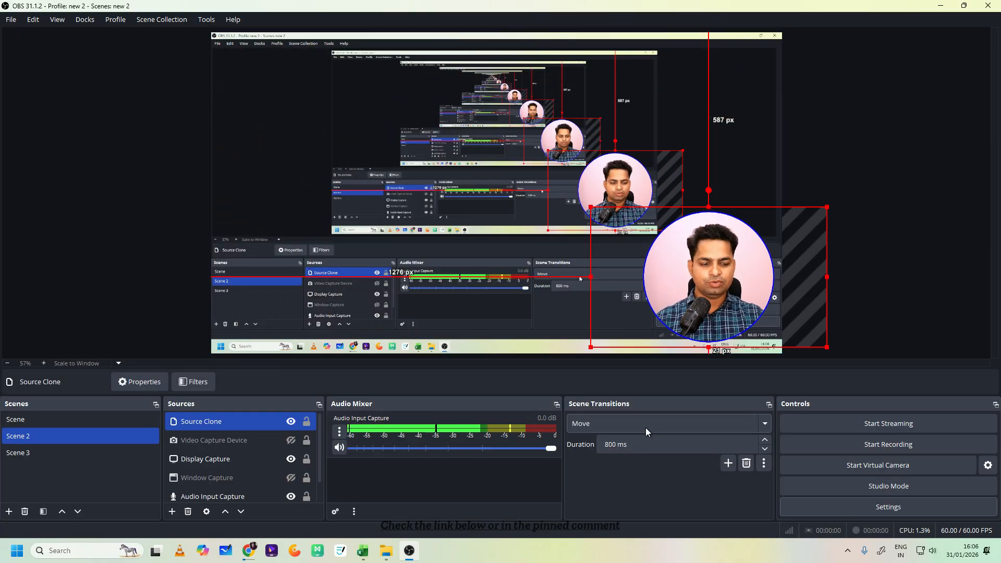
key("3")
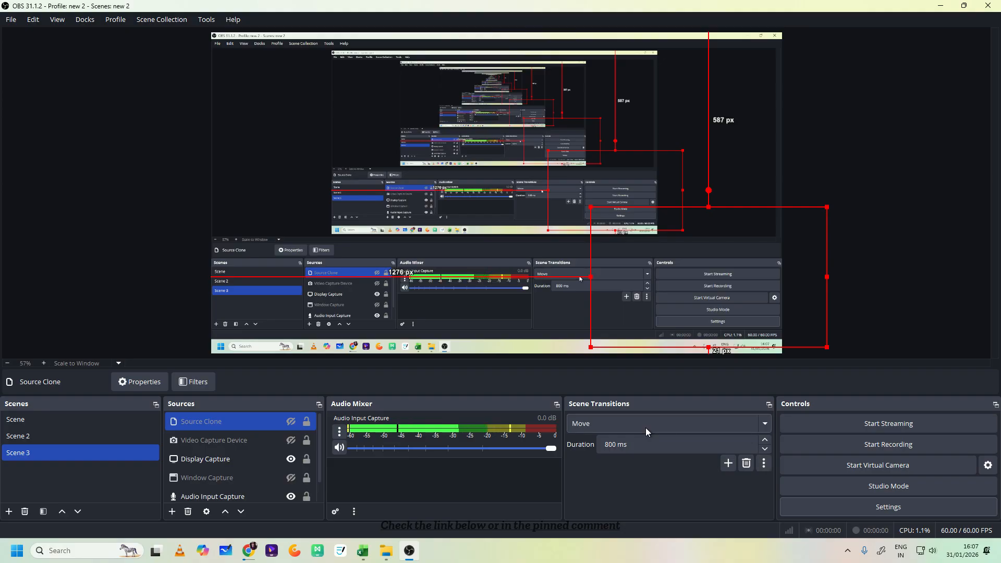
- Start, pause, resume and stop a test recording with the assigned hotkeys, and switch back to Scene
key("ctrl+r")
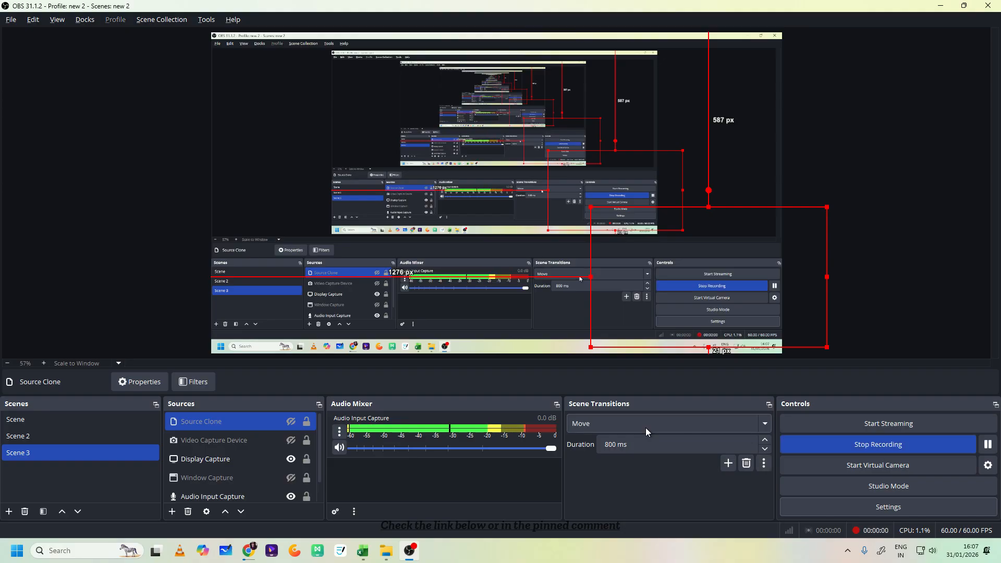
key("ctrl+p")
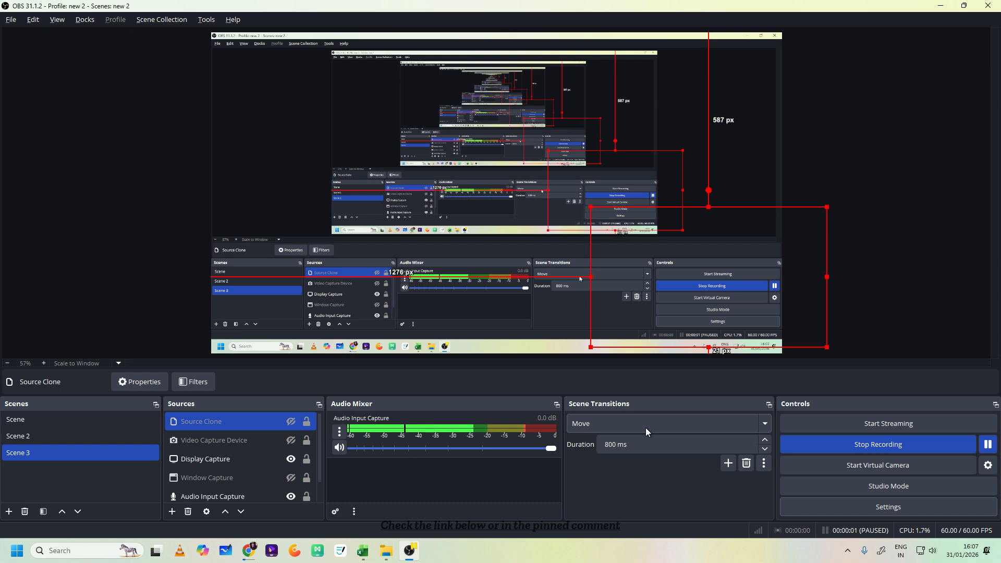
key("ctrl+p")
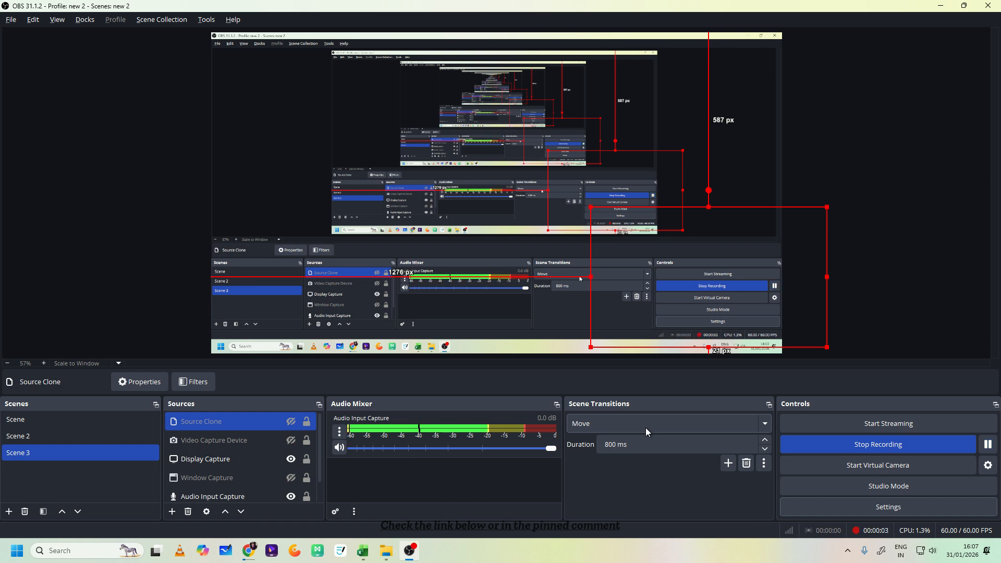
key("ctrl+r")
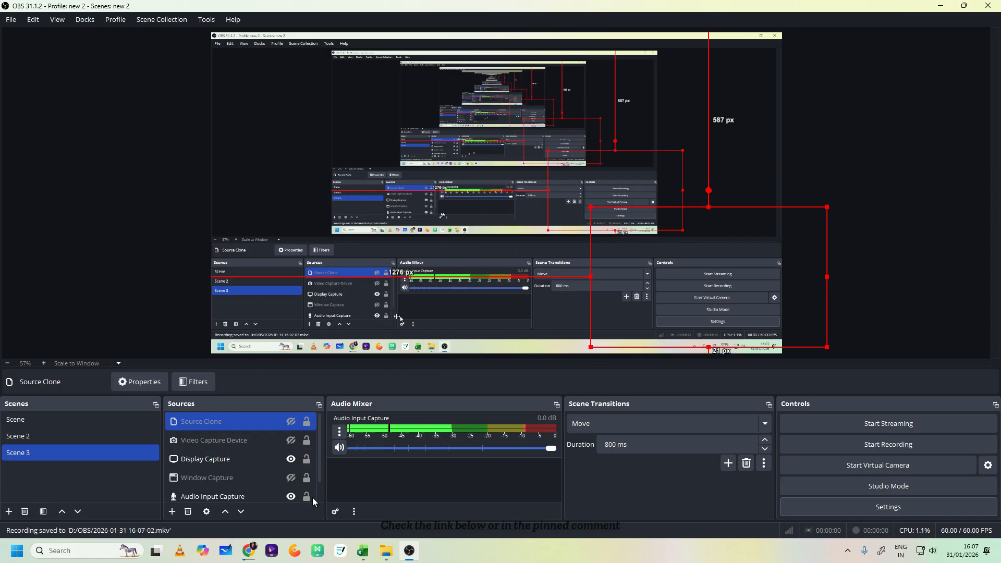
left_click(64, 424)
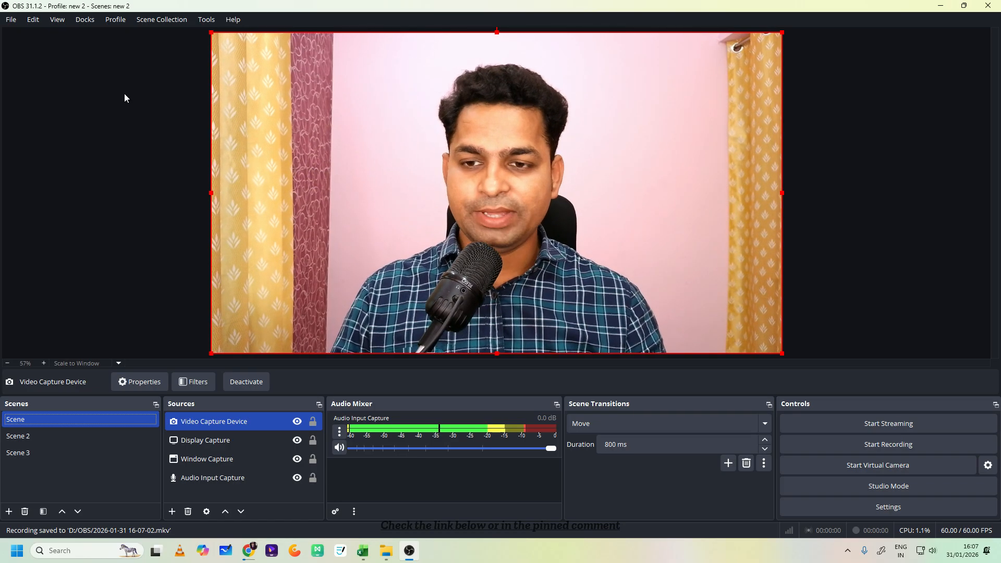
- Search Windows for veikk and launch the VEIKK Pen Tablet application
left_click(104, 550)
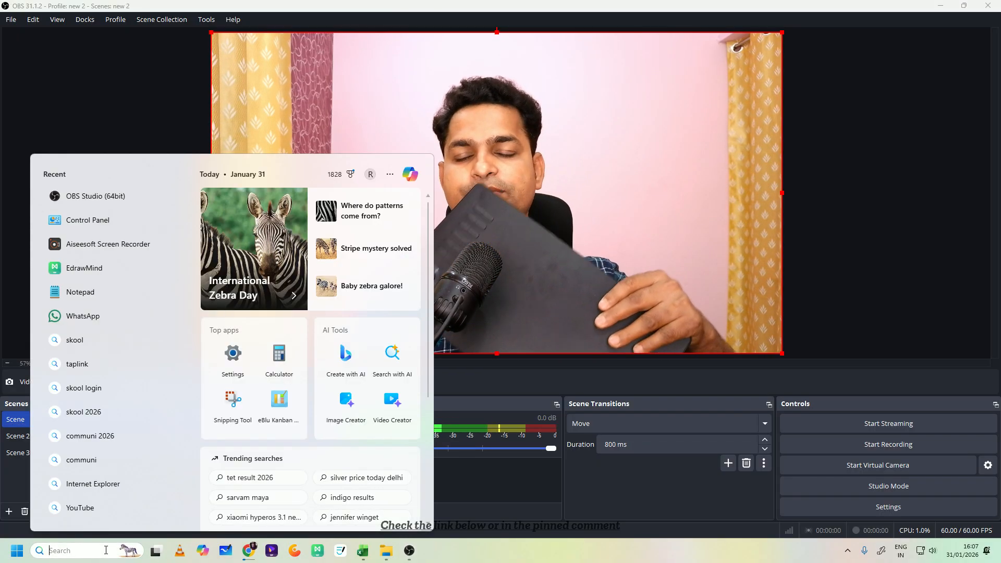
left_click(91, 152)
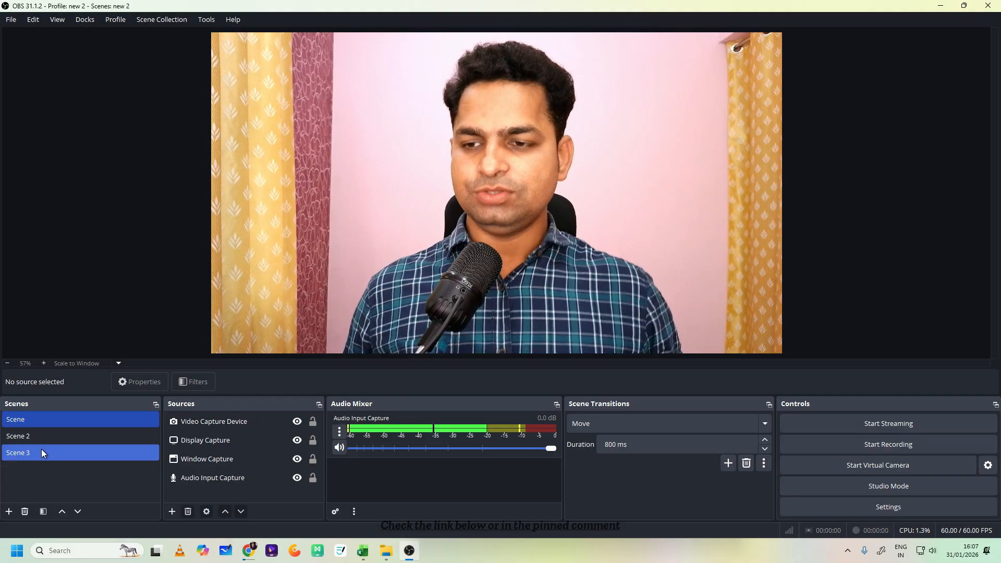
left_click(61, 551)
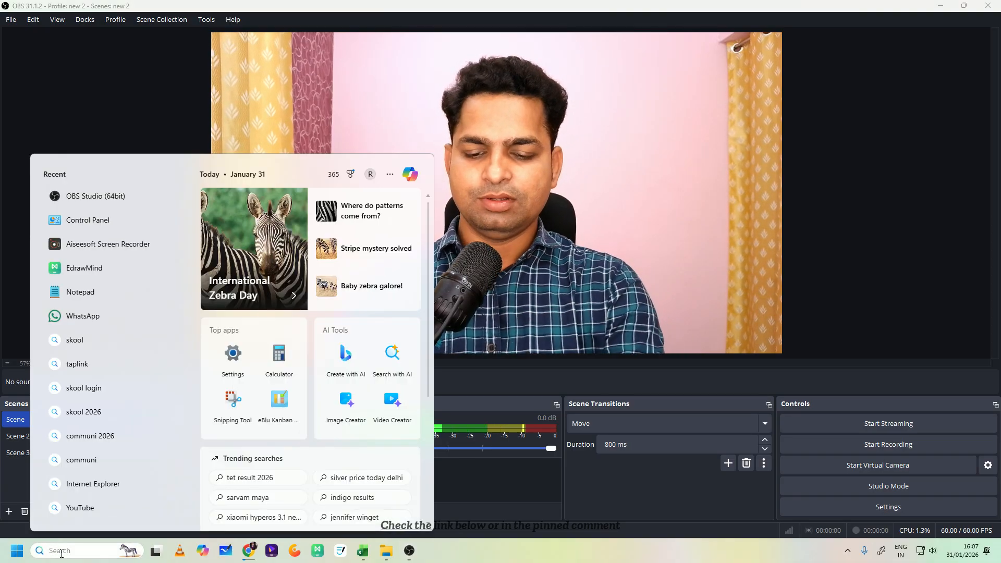
type("veikk")
key("Return")
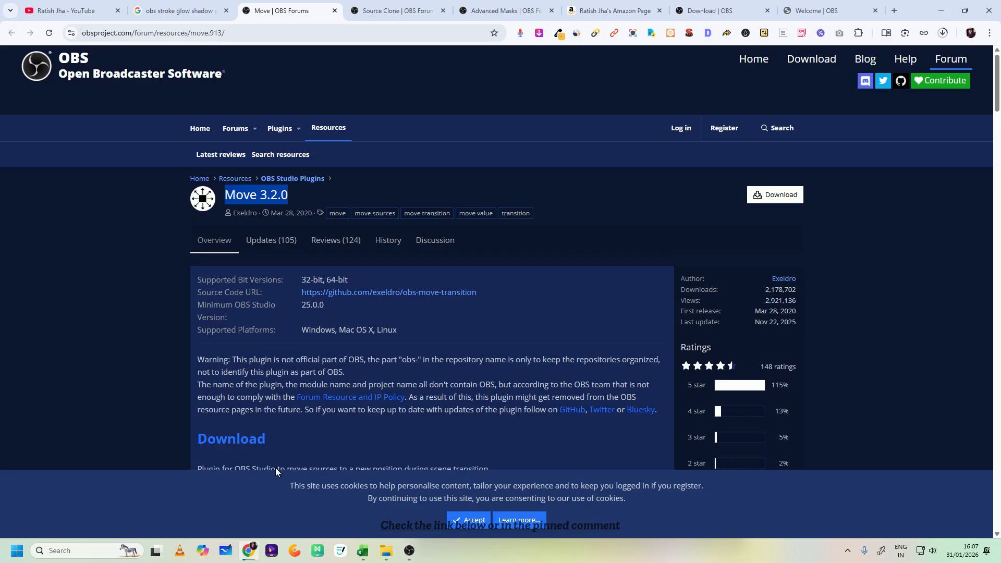
- Look through the open browser tabs to the Amazon list of Online Teaching Tools, and minimise the browser
left_click(172, 9)
left_click(105, 6)
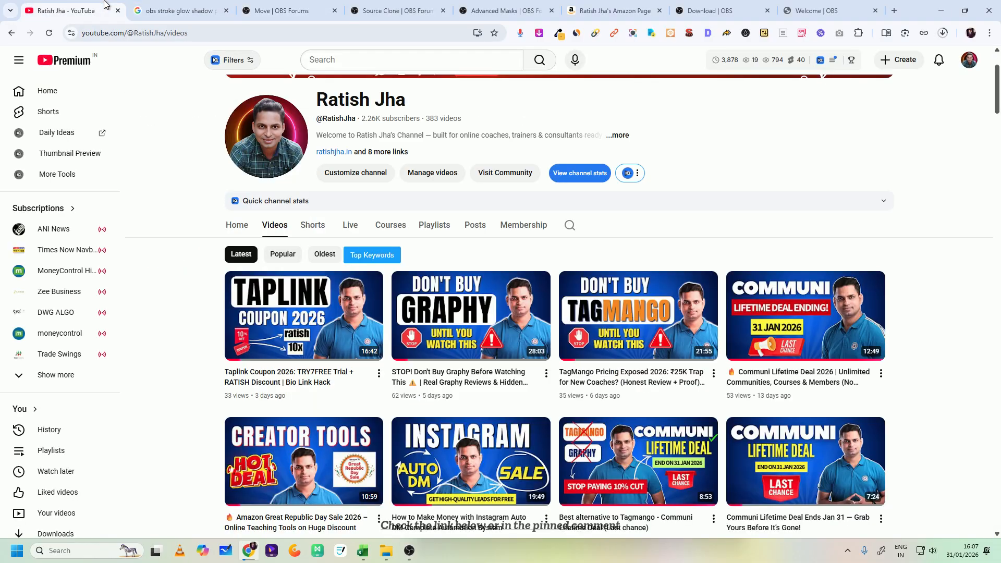
left_click(338, 7)
left_click(396, 9)
left_click(592, 12)
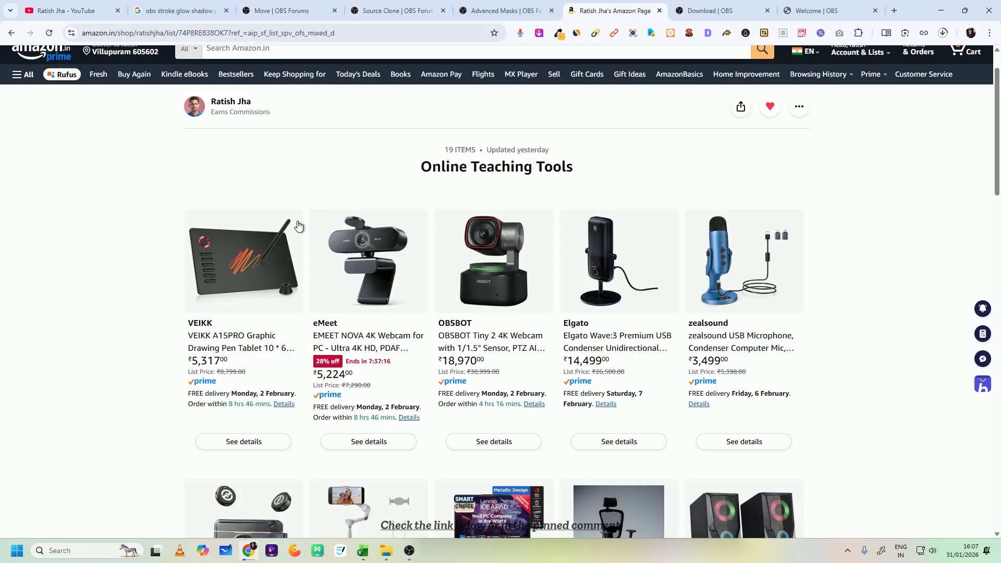
left_click(940, 11)
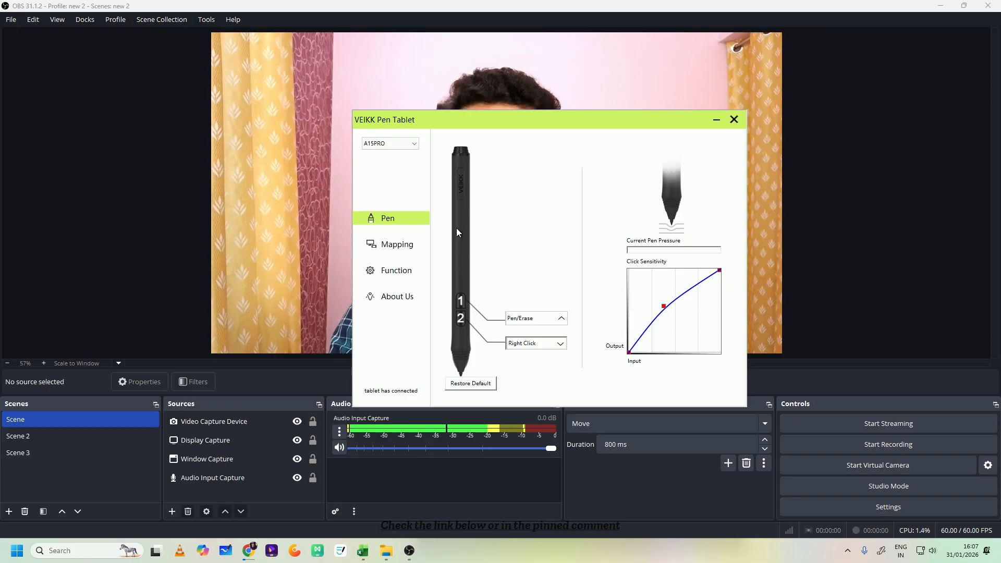
- Show the pen tablet's Function hotkey assignments, mark the scene and recording keys with handwritten annotations, and clear the annotations
left_click(398, 250)
left_click(392, 272)
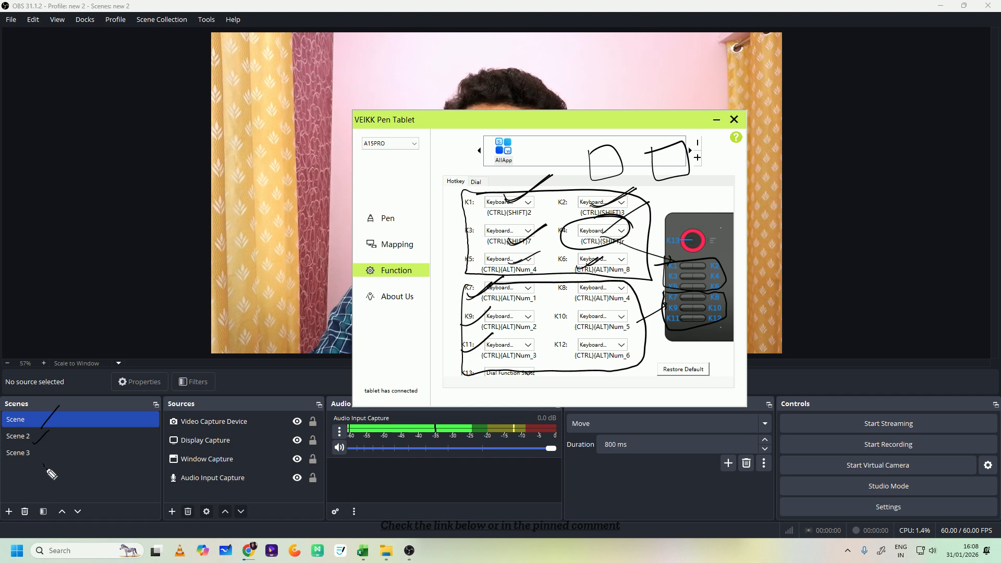
left_click_drag(46, 466, 65, 446)
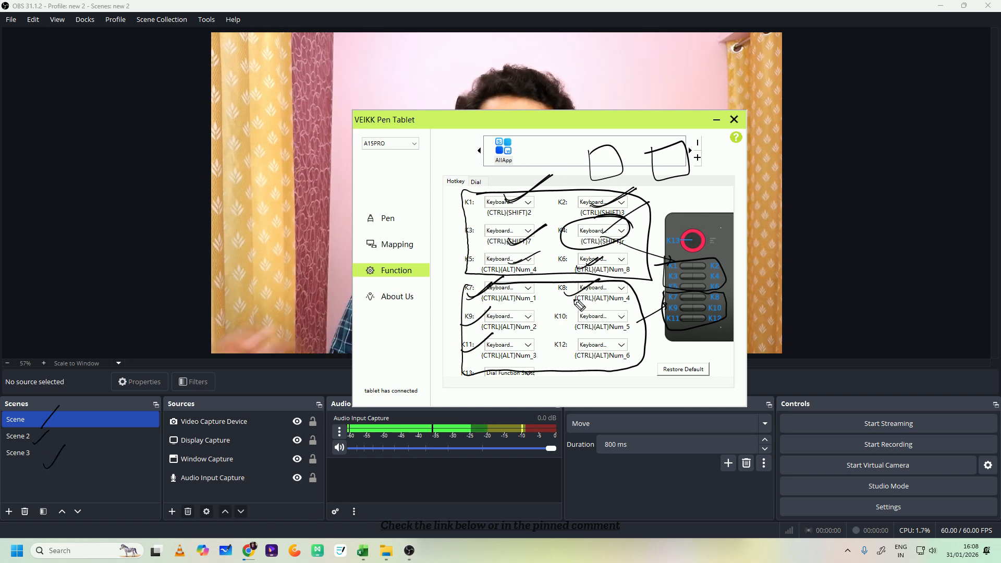
mouse_move(564, 294)
left_mouse_down()
mouse_move(596, 292)
mouse_move(580, 324)
mouse_move(607, 328)
left_mouse_up()
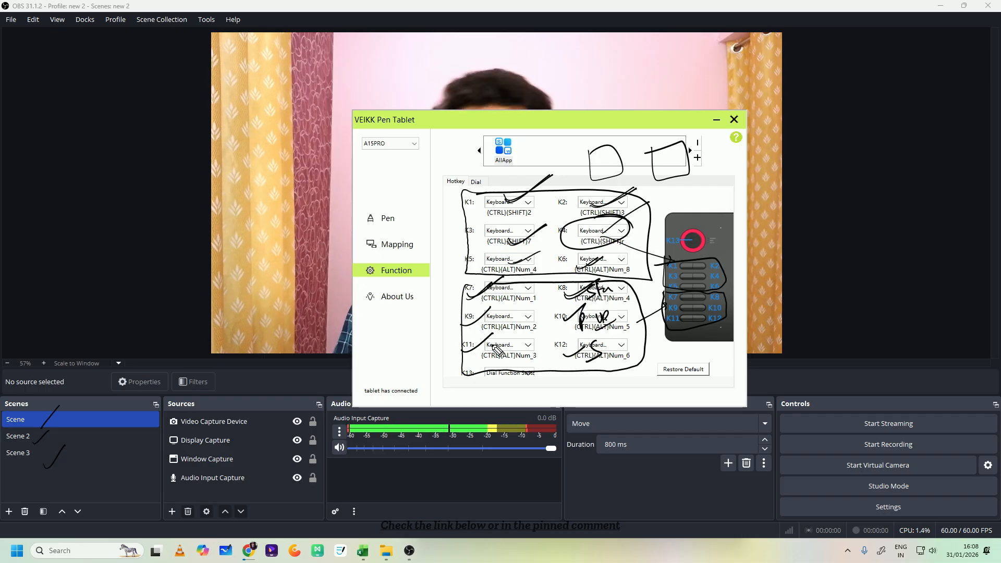
key("ctrl+shift+7")
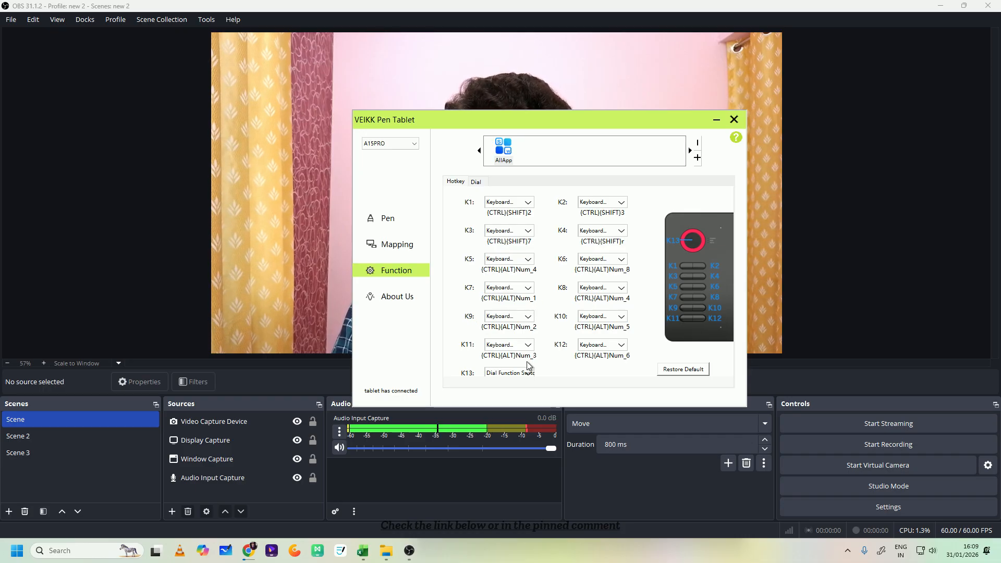
- Switch back to OBS Studio and review the recording and scene-switching hotkeys in the Hotkeys settings
left_click(854, 502)
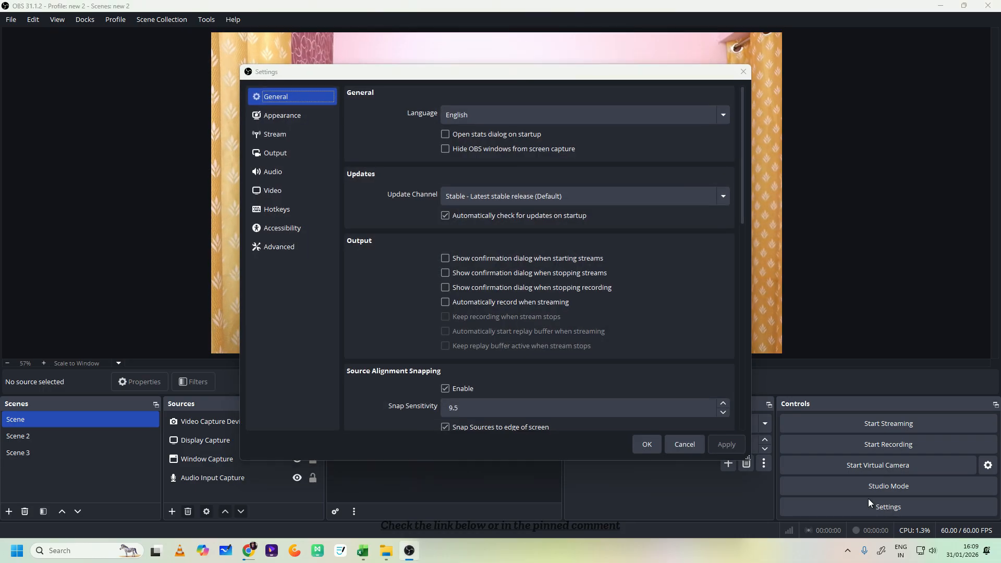
left_click(286, 210)
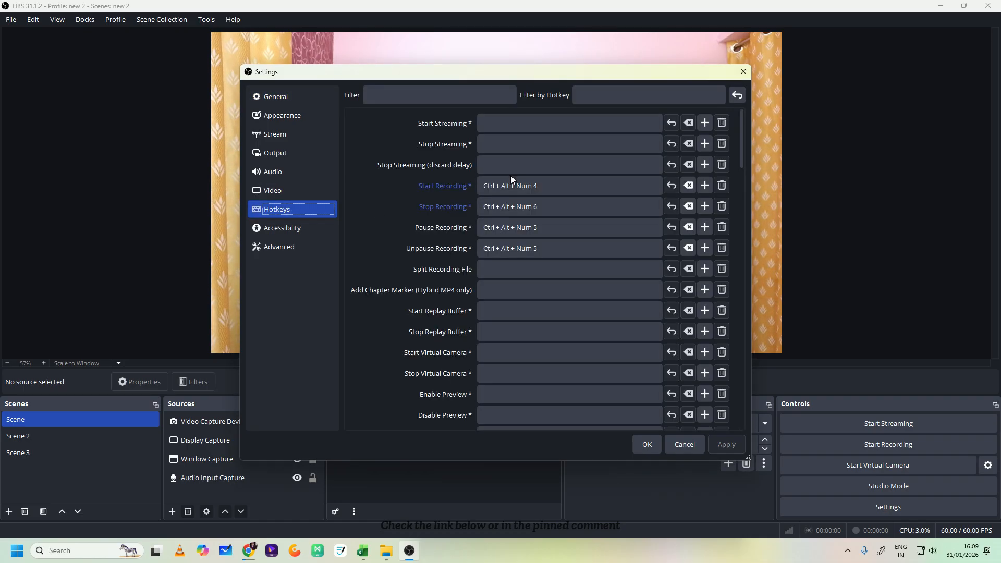
scroll(537, 219, "down", 3)
scroll(536, 220, "down", 4)
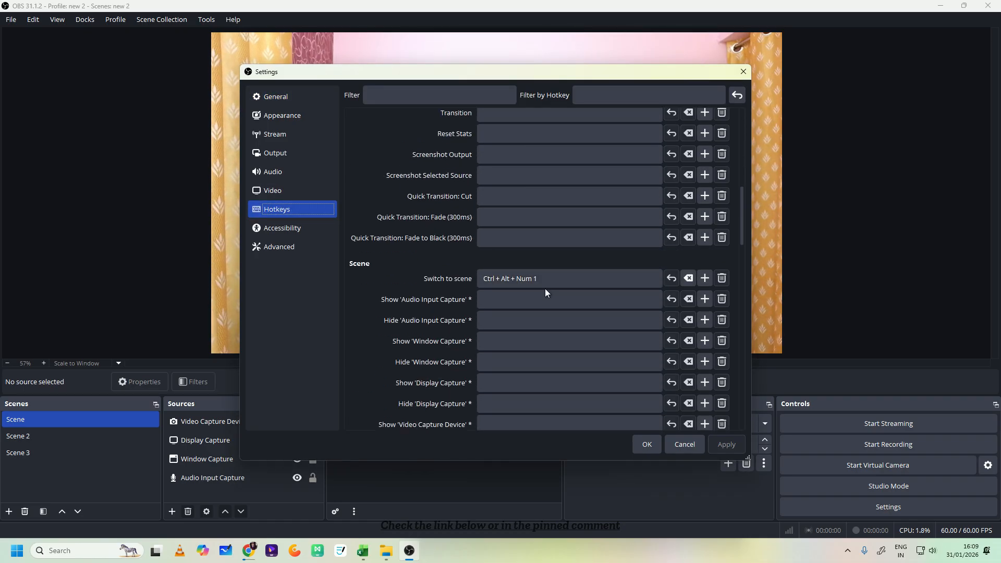
- Check the scene-switching hotkeys against the key assignments in VEIKK Pen Tablet, closing both the OBS settings and the tablet window
scroll(542, 312, "down", 4)
scroll(545, 328, "down", 4)
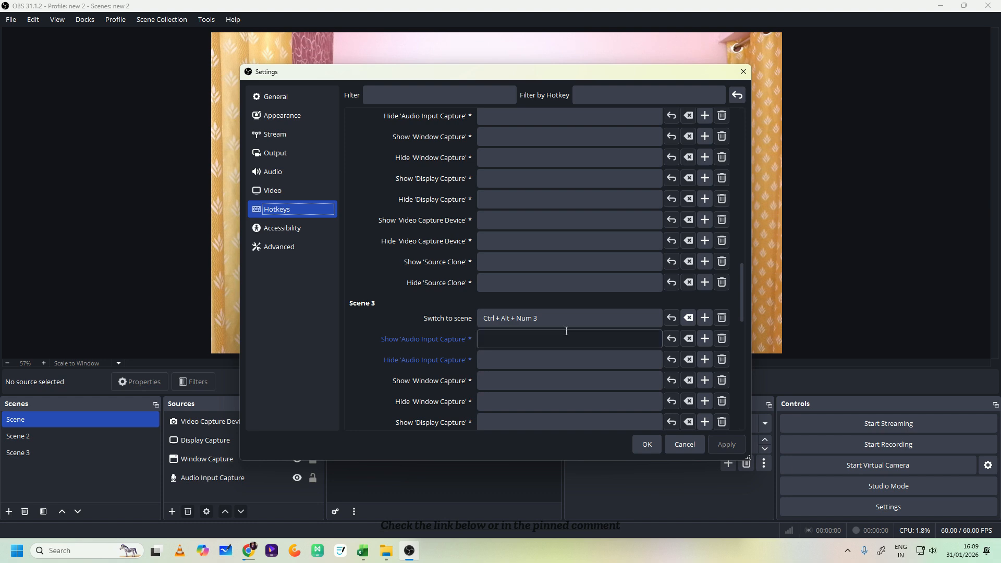
left_click(653, 444)
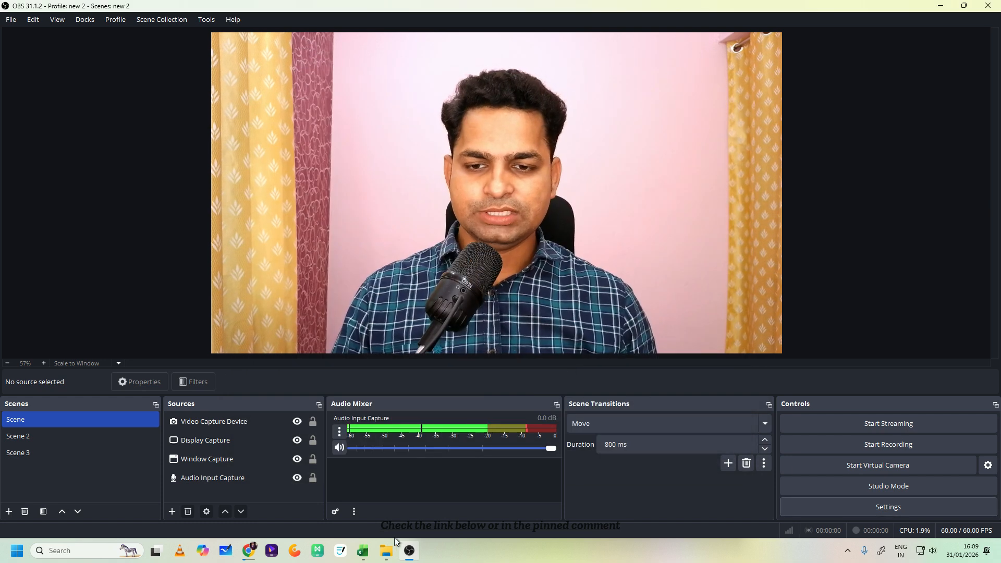
left_click(847, 550)
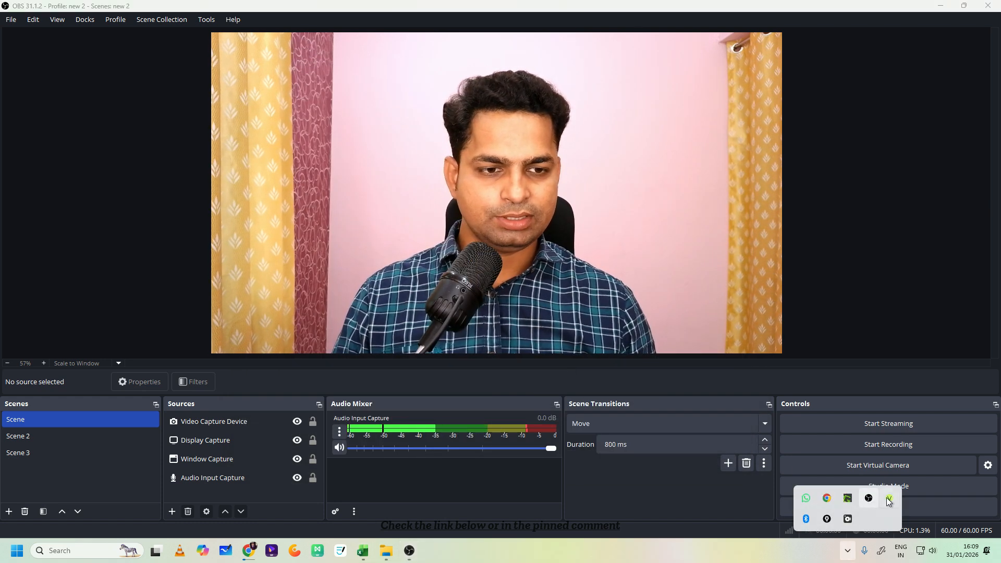
left_click(889, 499)
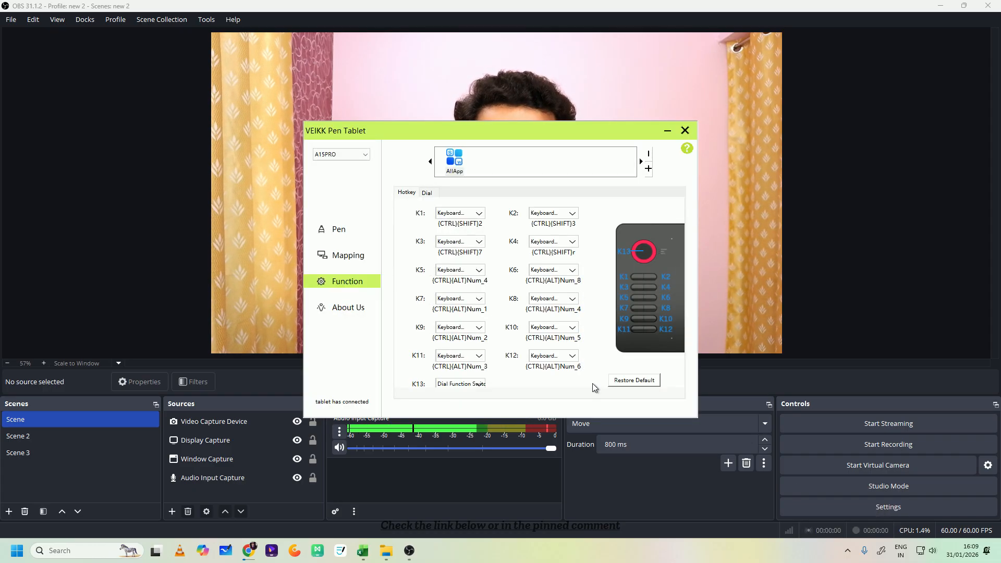
left_click(684, 131)
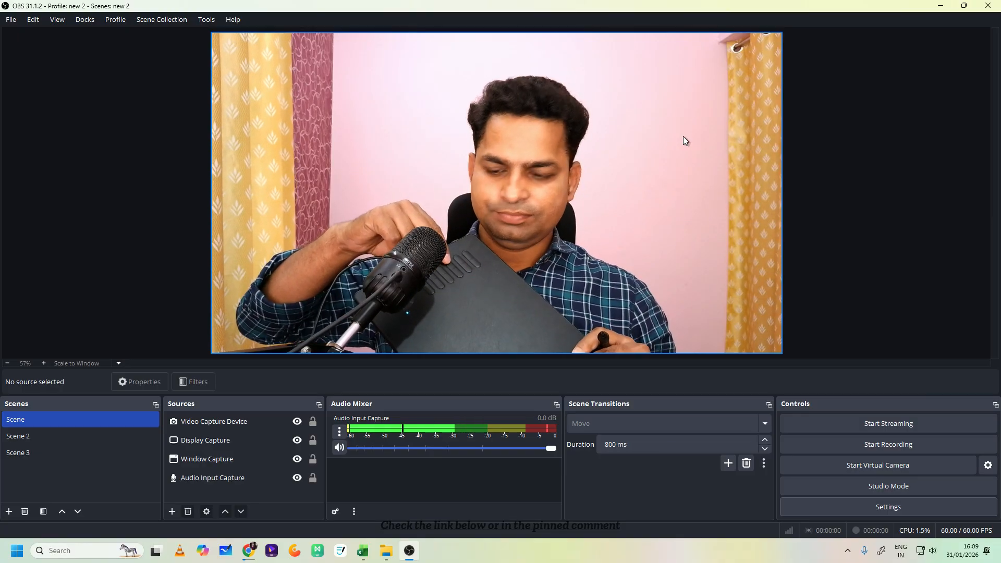
- Test the hotkeys by switching to Scene 2, Scene 3 and Scene, and by starting, pausing, resuming and stopping a recording
key("F2")
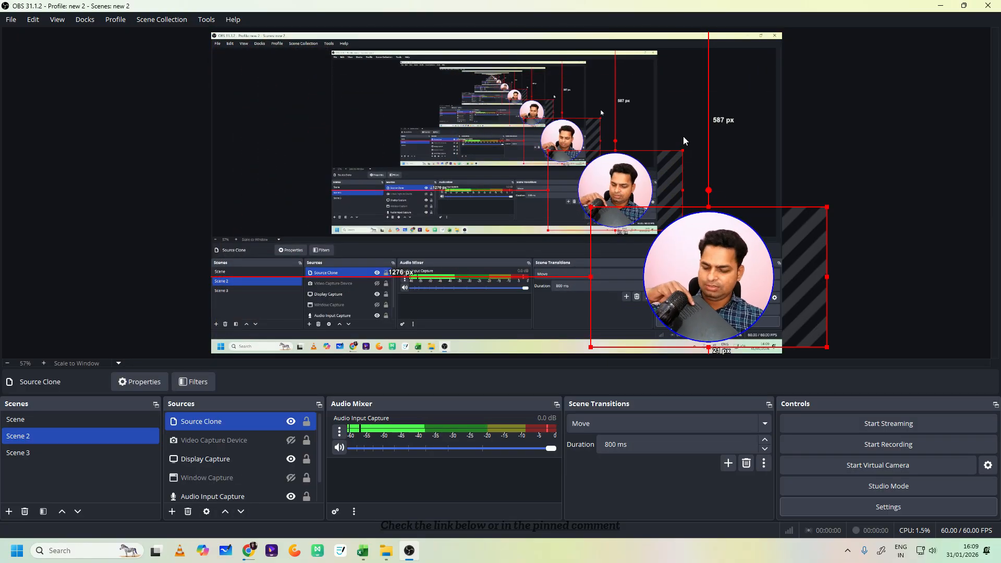
key("F3")
key("F1")
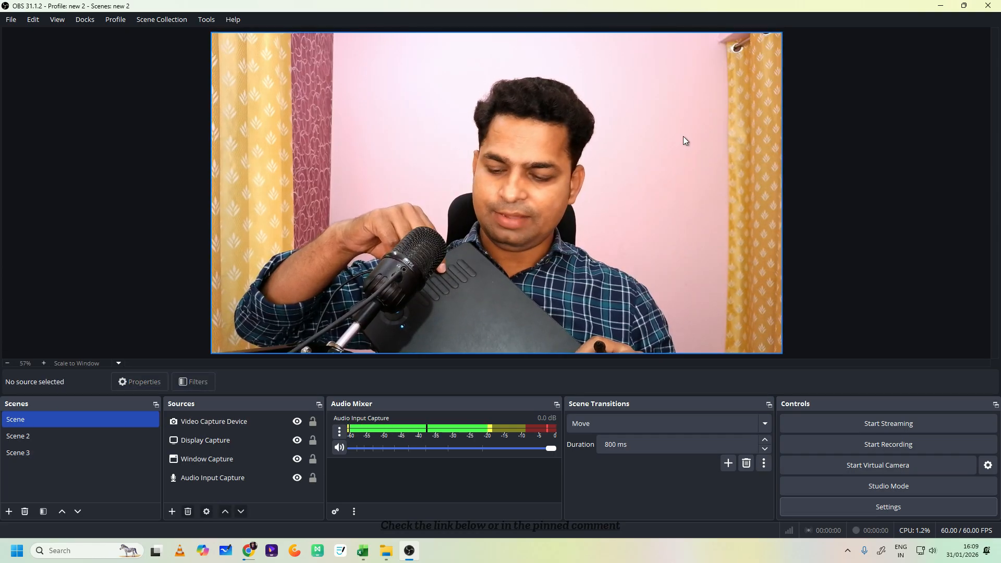
key("F4")
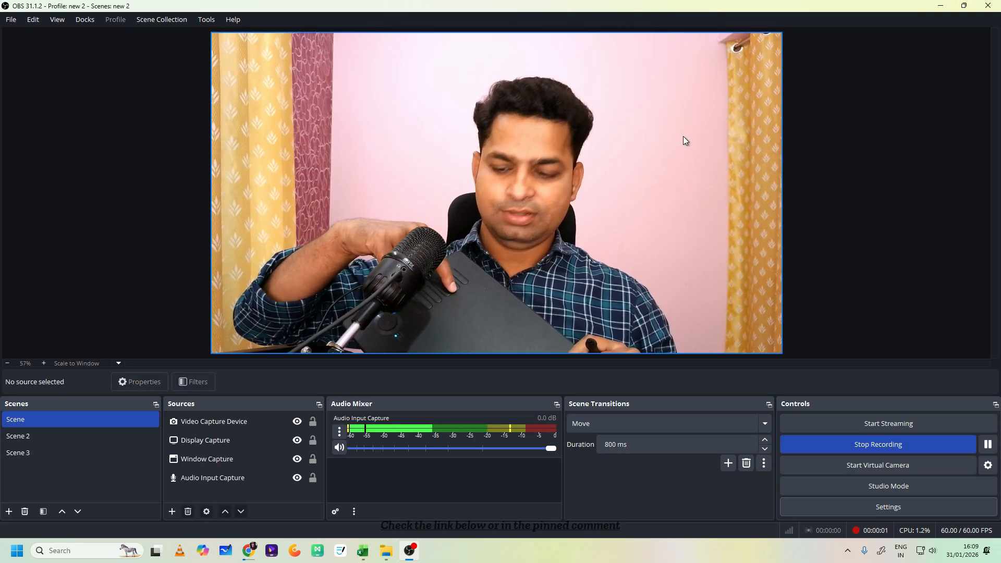
key("F5")
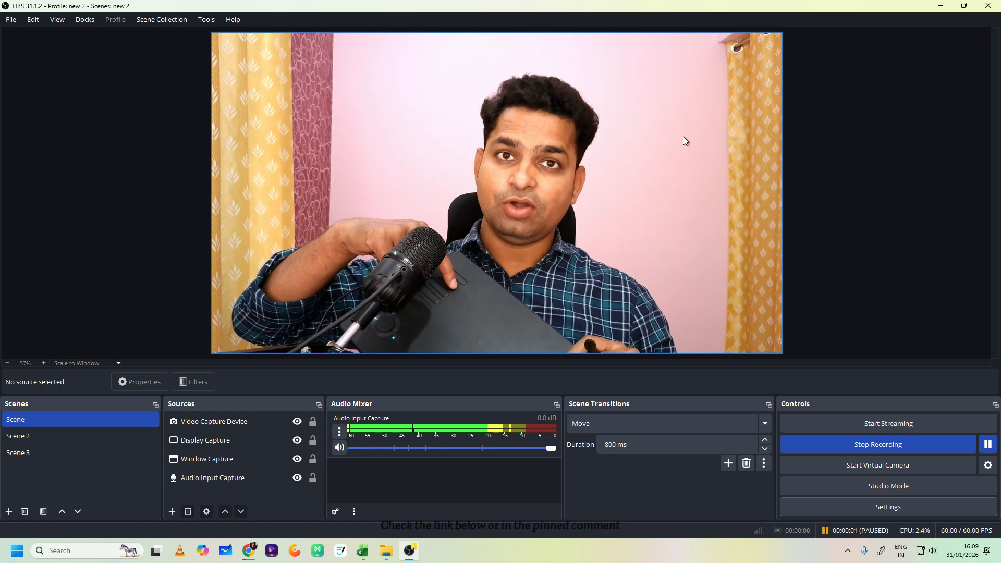
key("F5")
key("F4")
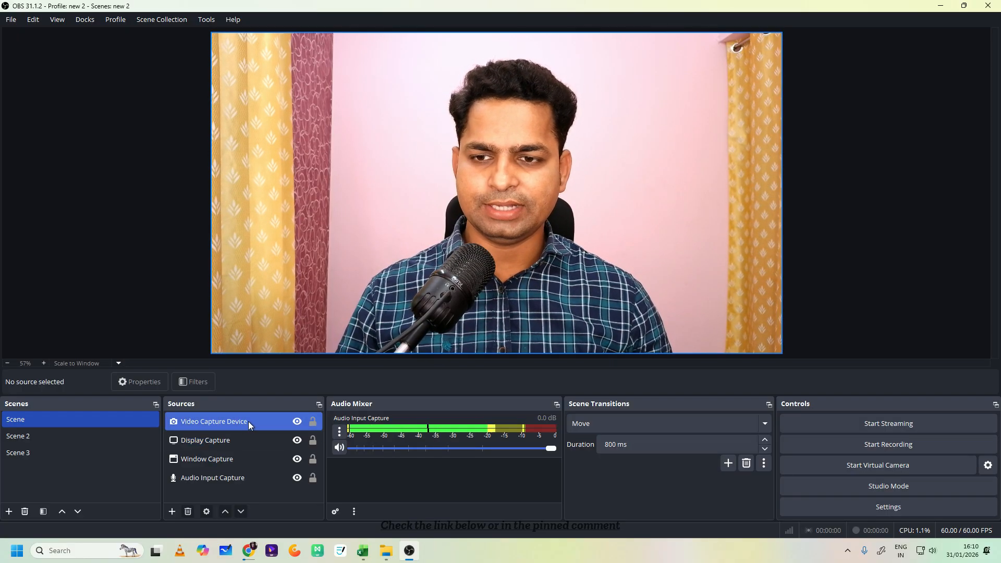
- Look at the filters of the Audio Input Capture source and close them without adding any
left_click(229, 460)
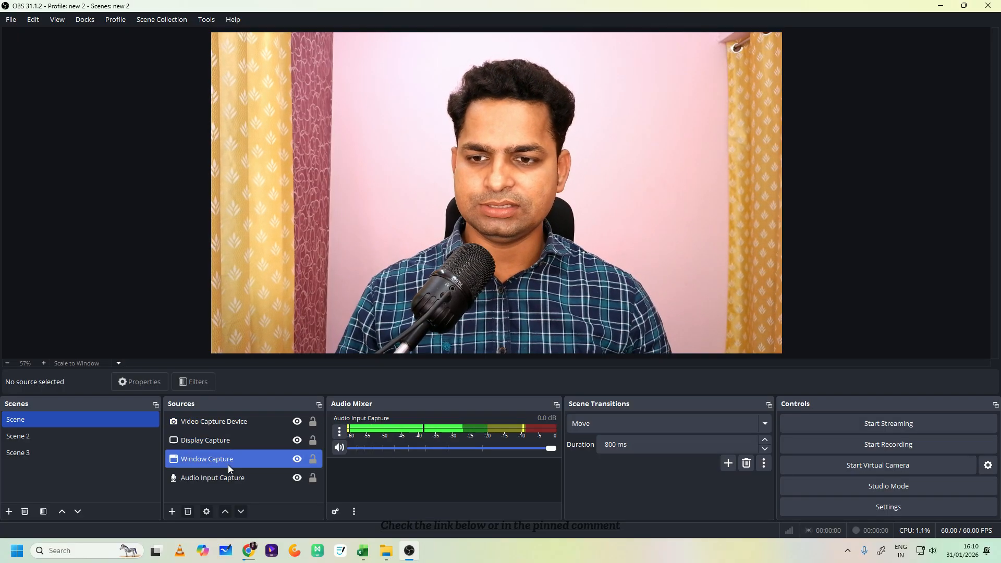
left_click(195, 381)
left_click(711, 72)
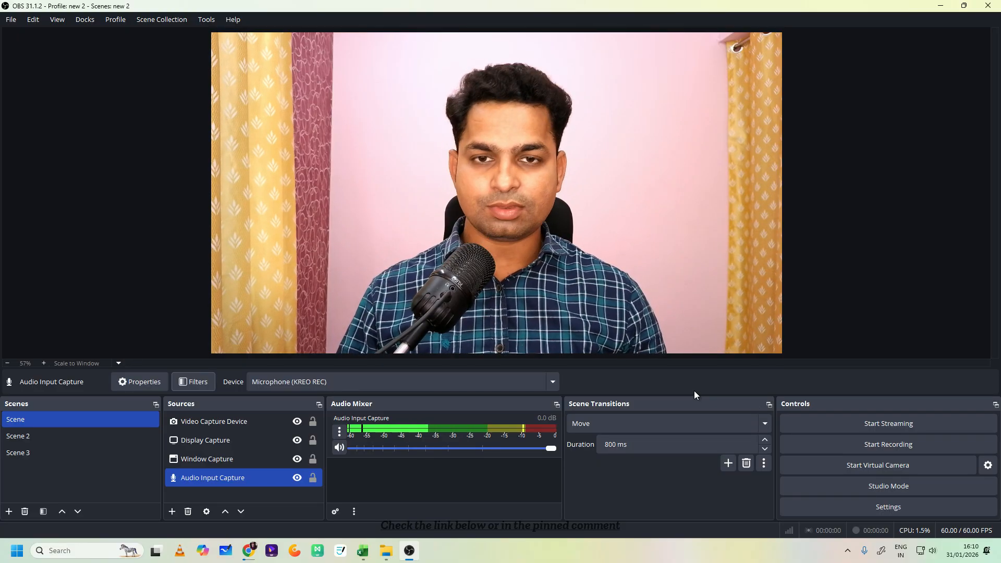
- Record a test clip while browsing the Google results and the Online Teaching Tools list in Chrome, and return to OBS Studio to stop it
key("F9")
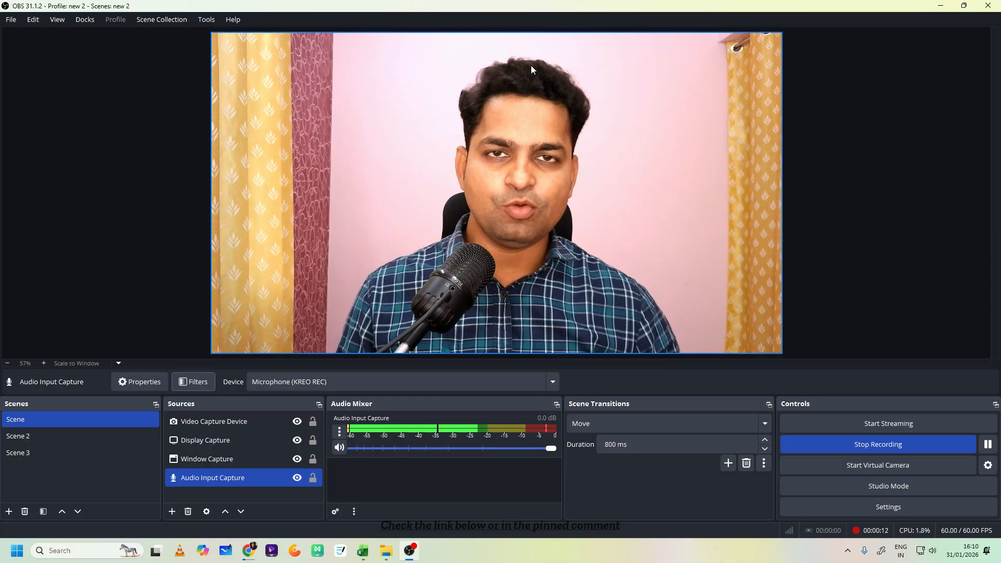
left_click(940, 8)
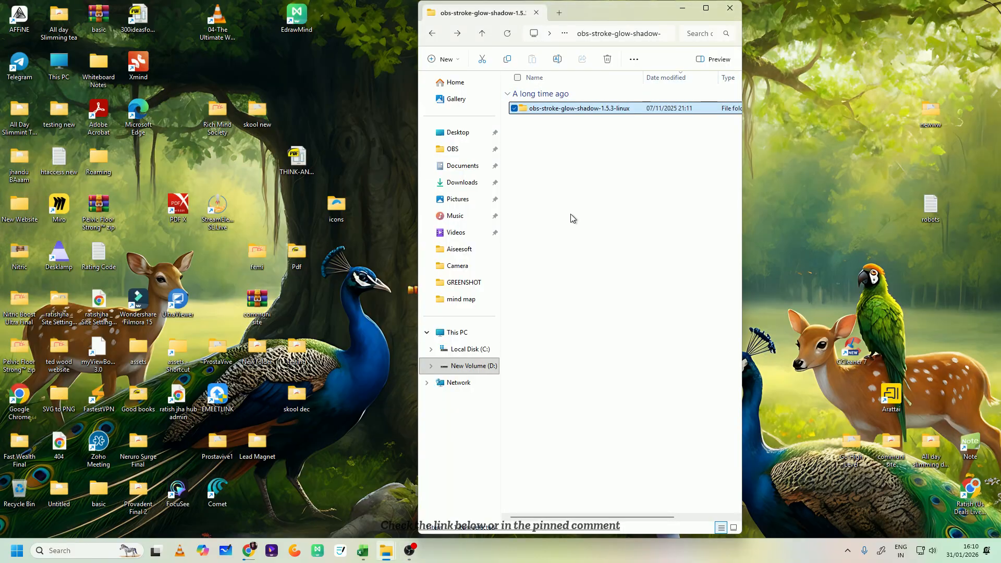
left_click(248, 551)
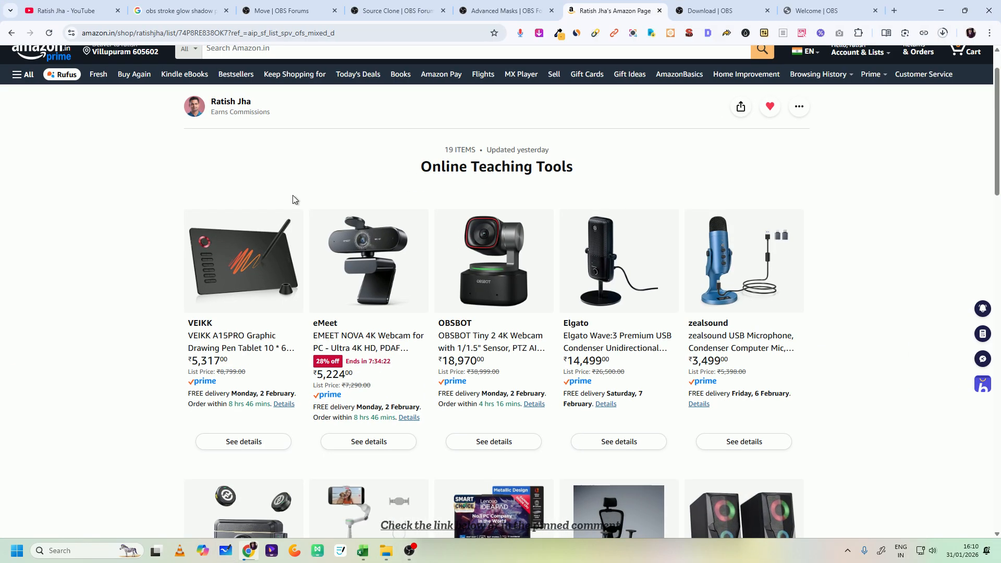
left_click(264, 4)
left_click(211, 9)
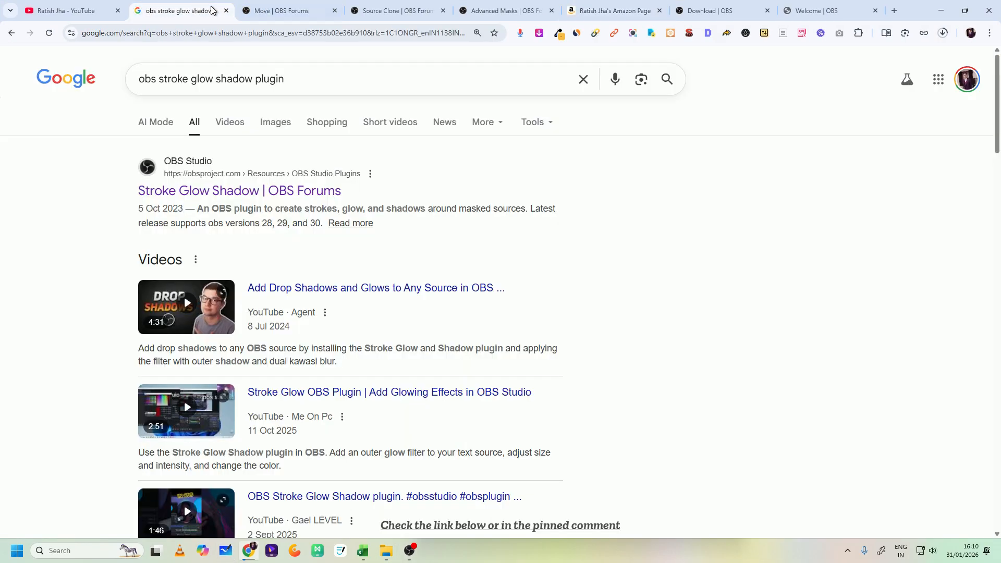
left_click(573, 8)
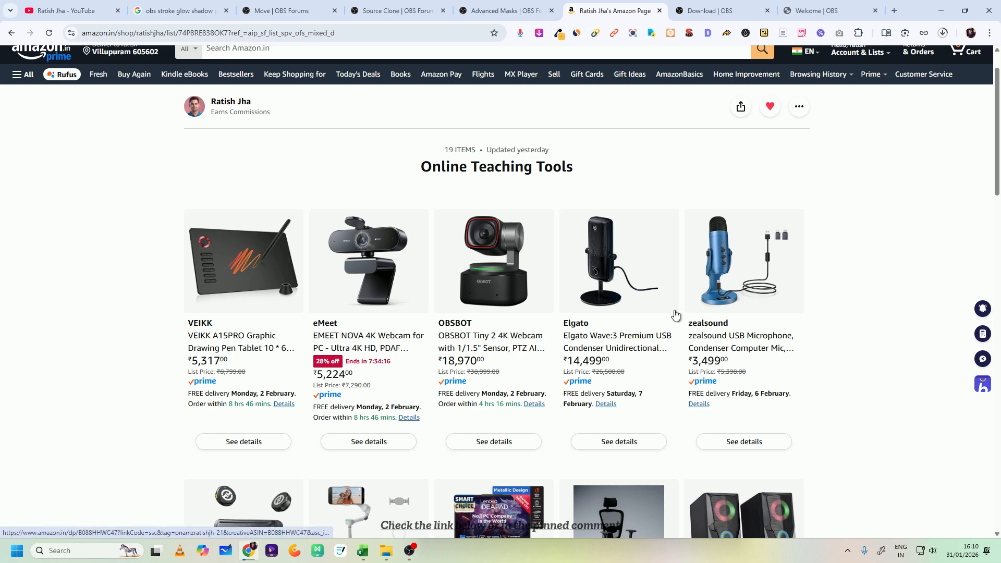
scroll(758, 327, "down", 7)
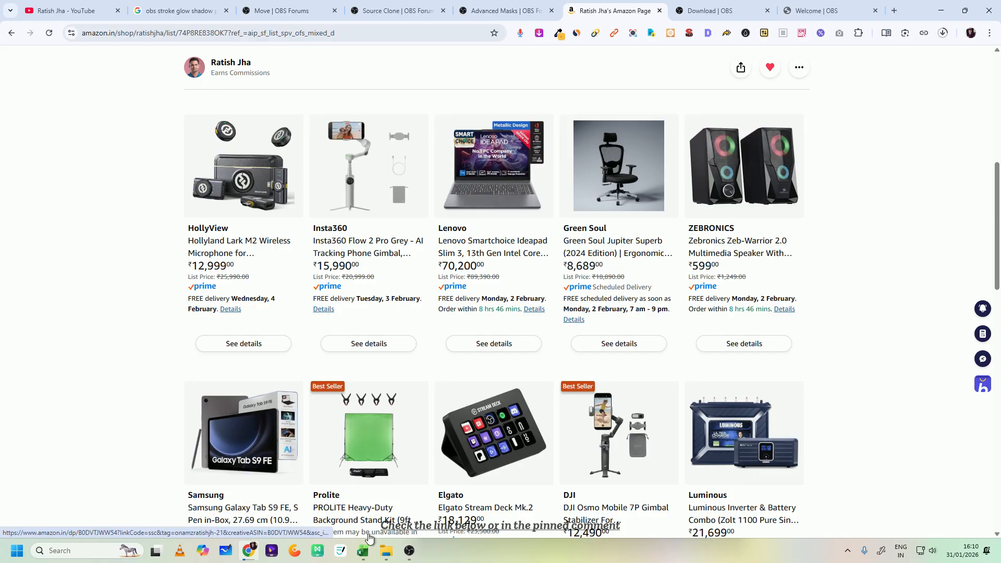
left_click(409, 551)
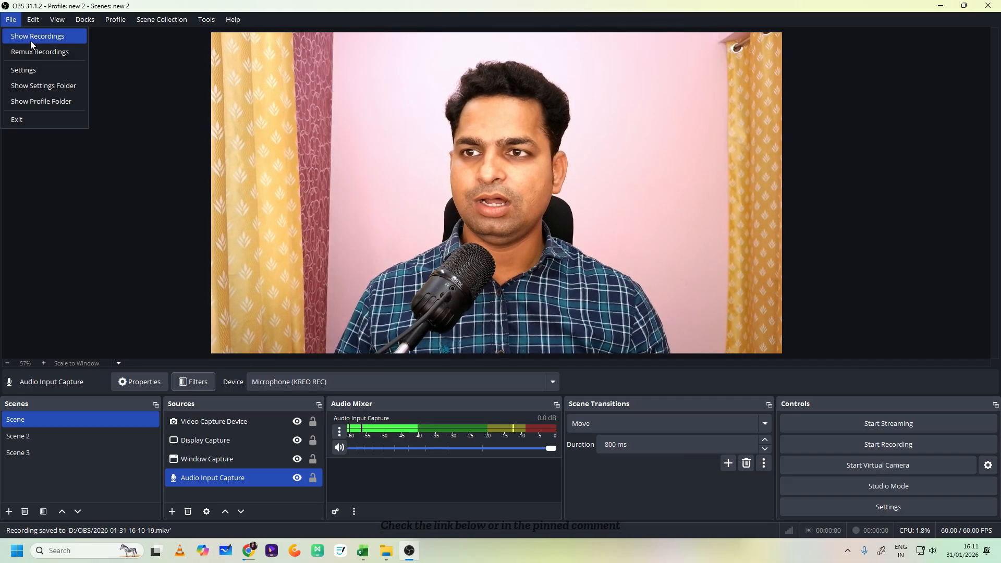
left_click(30, 38)
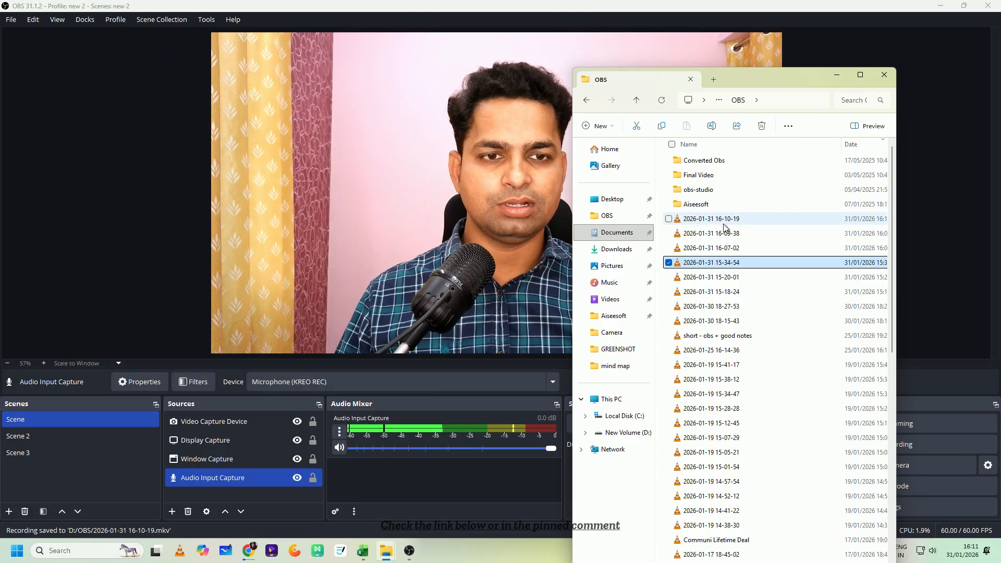
left_click(861, 75)
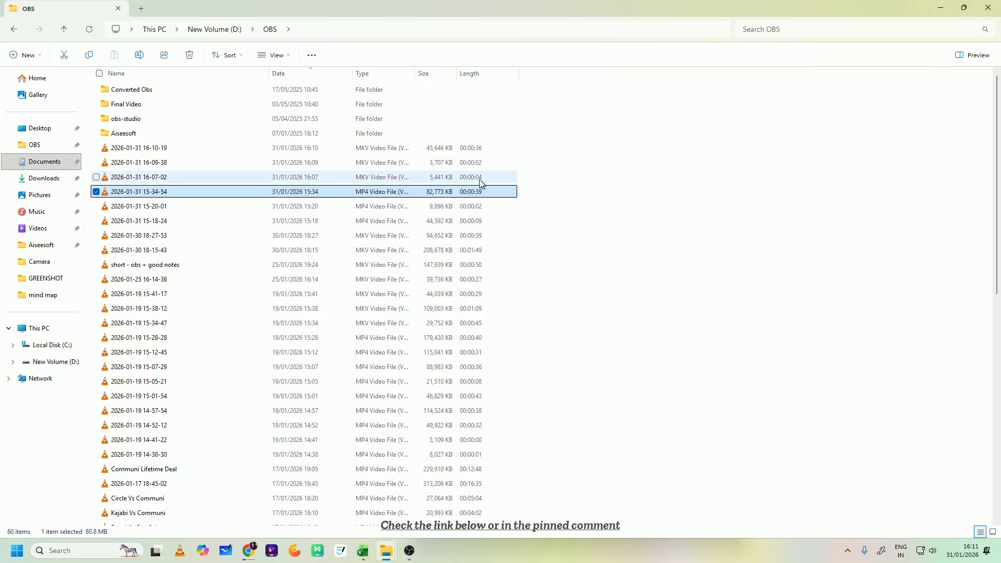
double_click(463, 148)
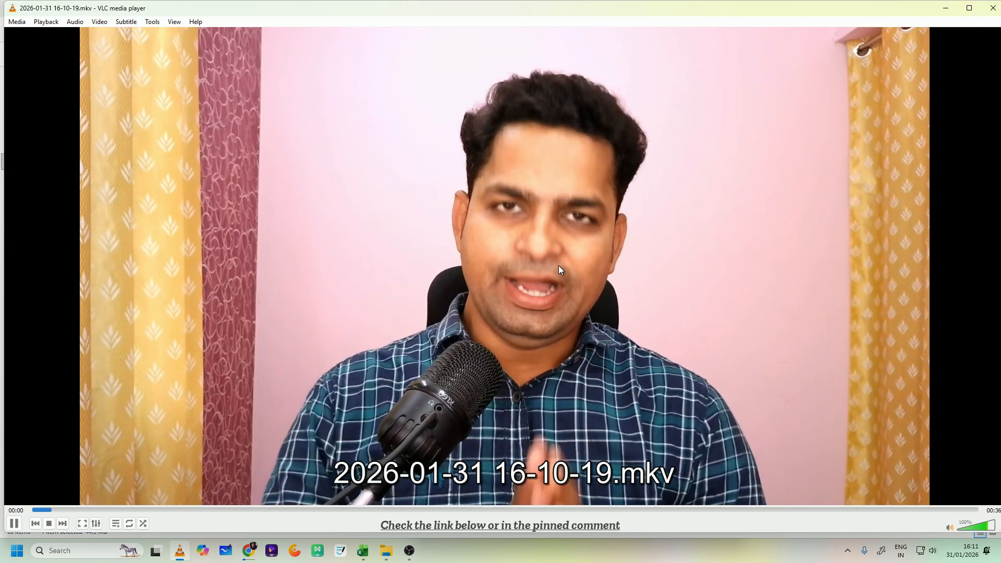
double_click(558, 265)
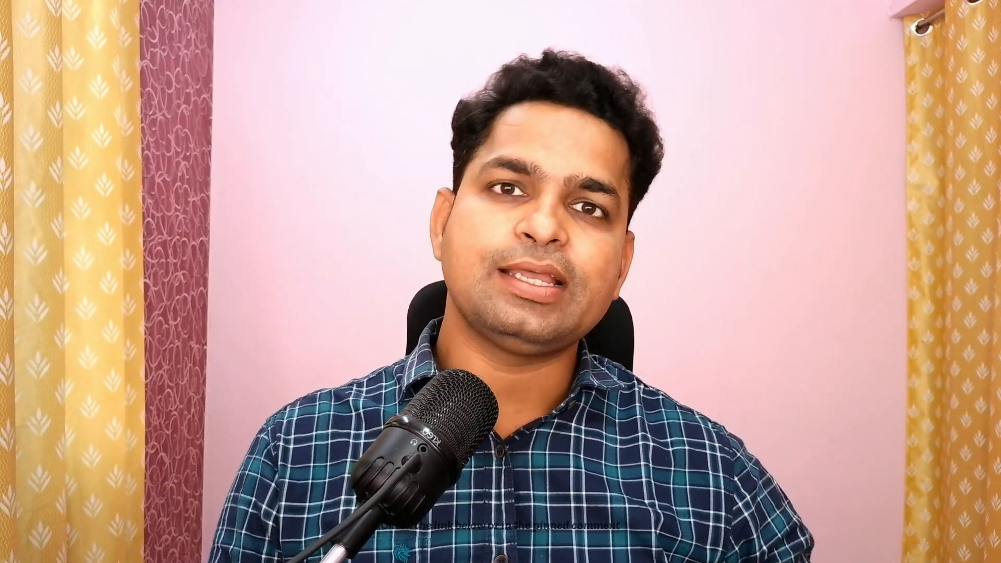
mouse_move(523, 500)
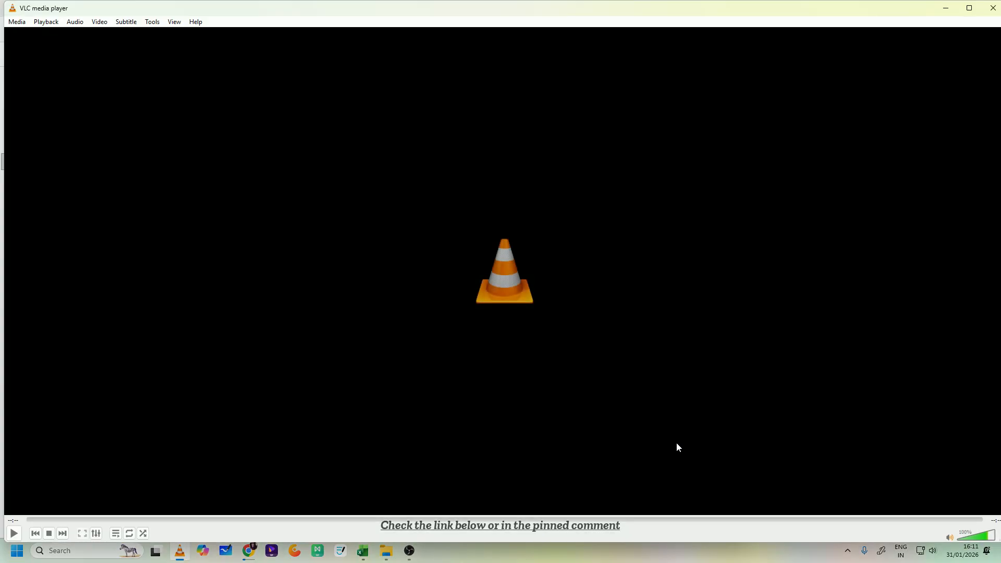
left_click(992, 10)
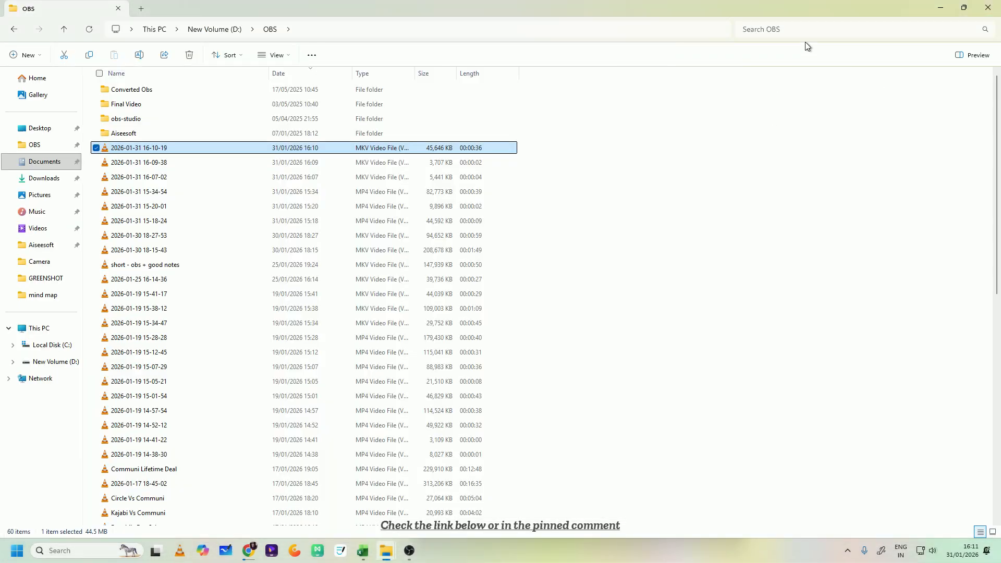
left_click(931, 8)
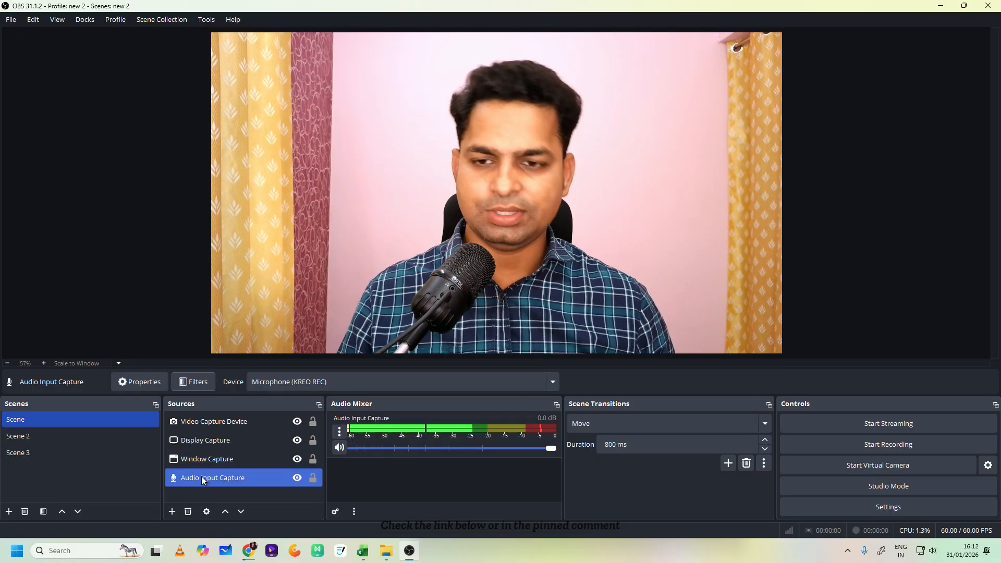
- Add a Noise Suppression filter to the Audio Input Capture source with the RNNoise (good quality, more CPU usage) method
left_click(201, 383)
left_click(285, 443)
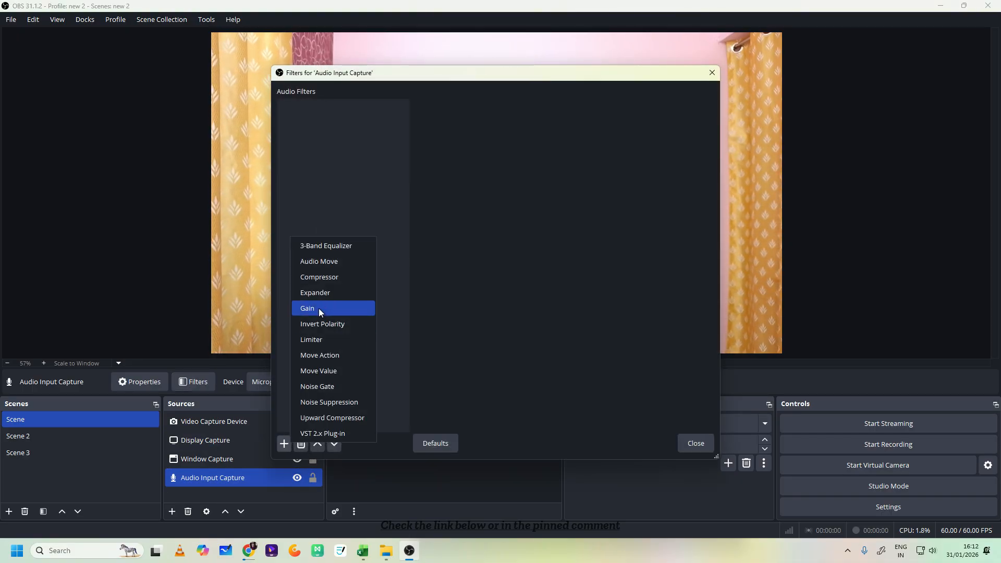
left_click(330, 402)
left_click(464, 287)
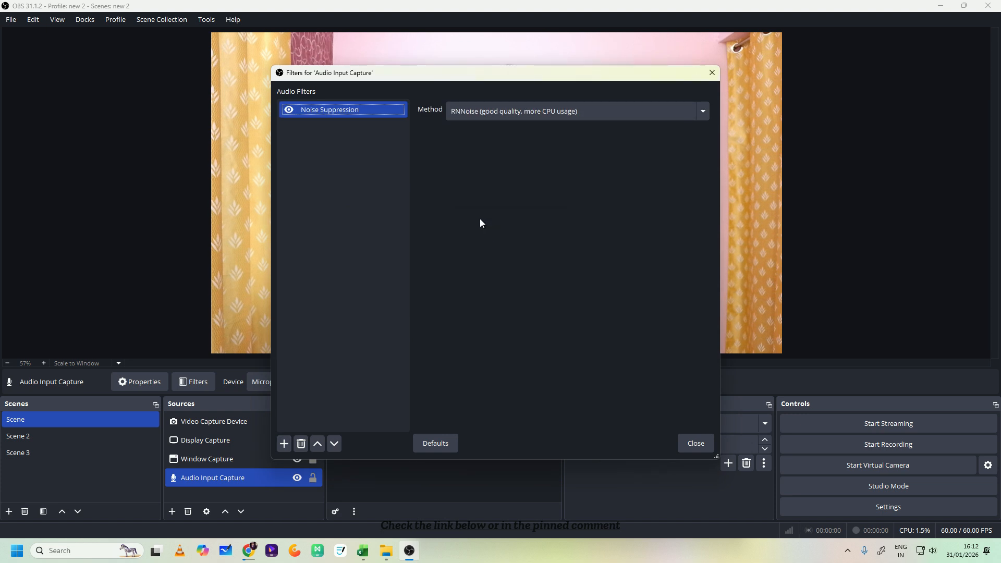
left_click(499, 114)
left_click(483, 180)
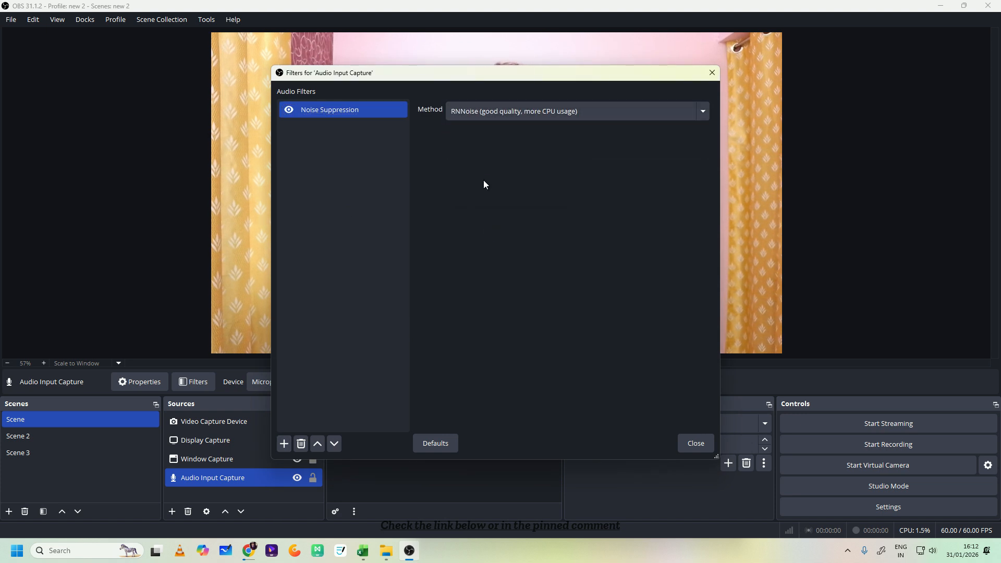
left_click(498, 119)
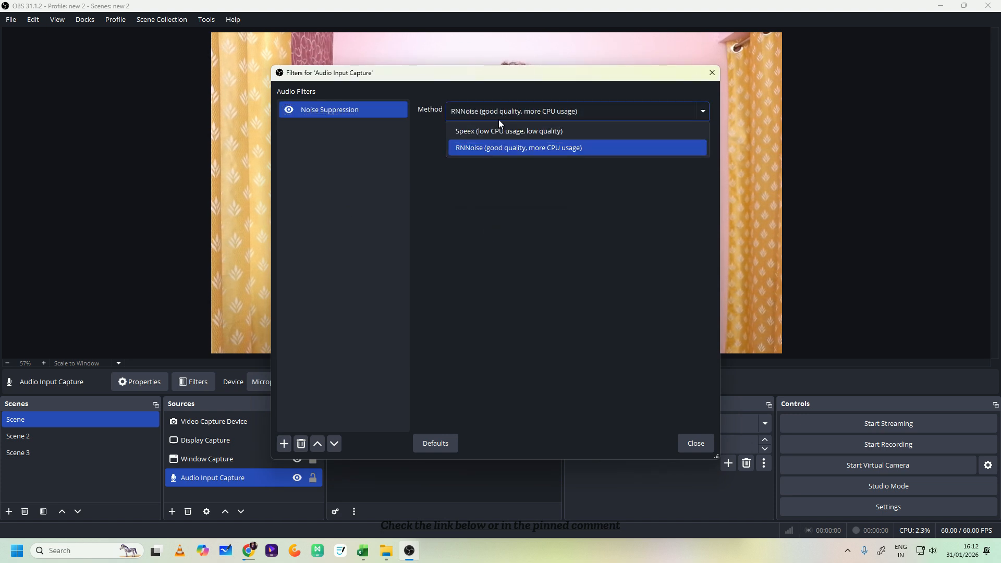
left_click(471, 152)
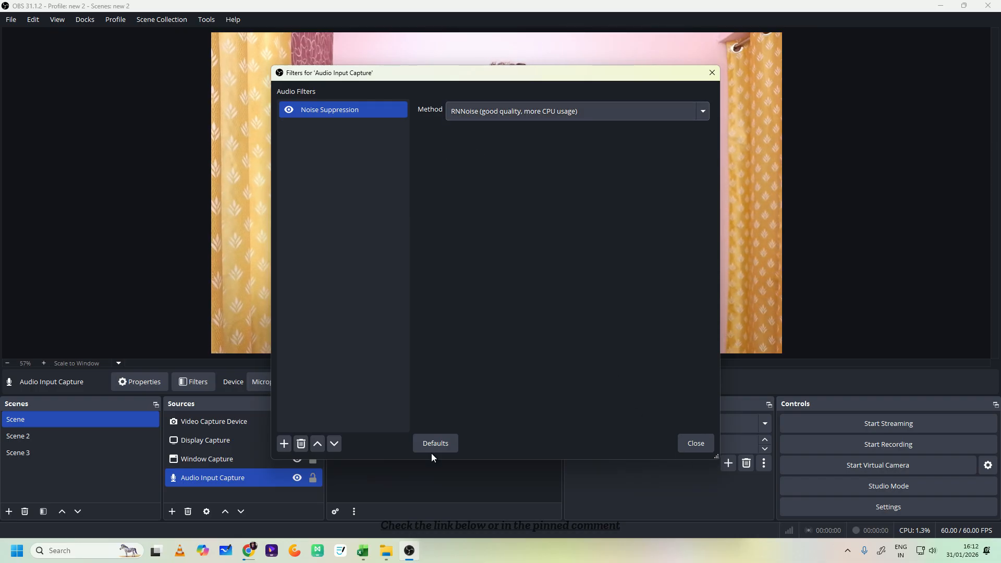
left_click(695, 443)
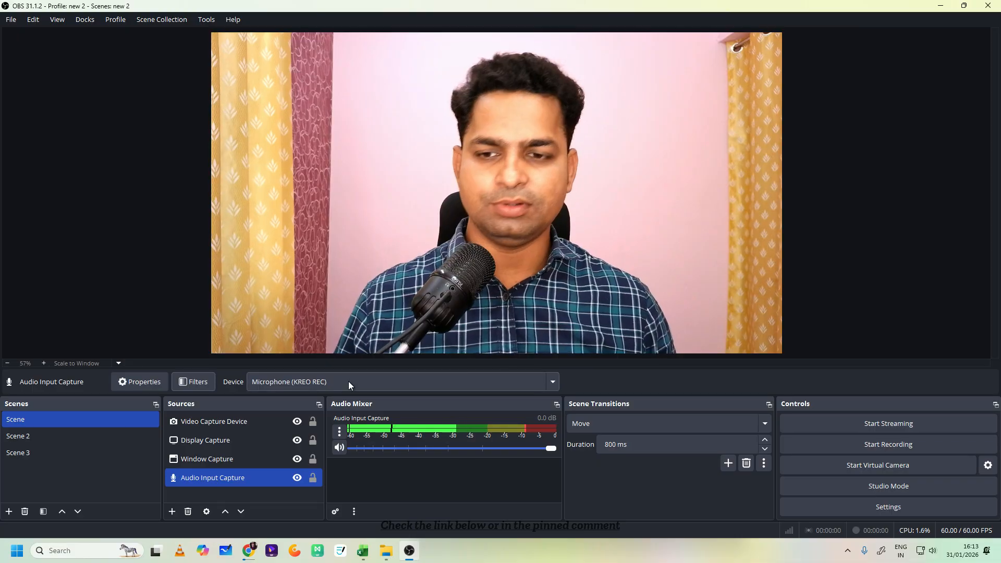
- Search Windows for graphics settings and open the Graphics settings page
left_click(115, 550)
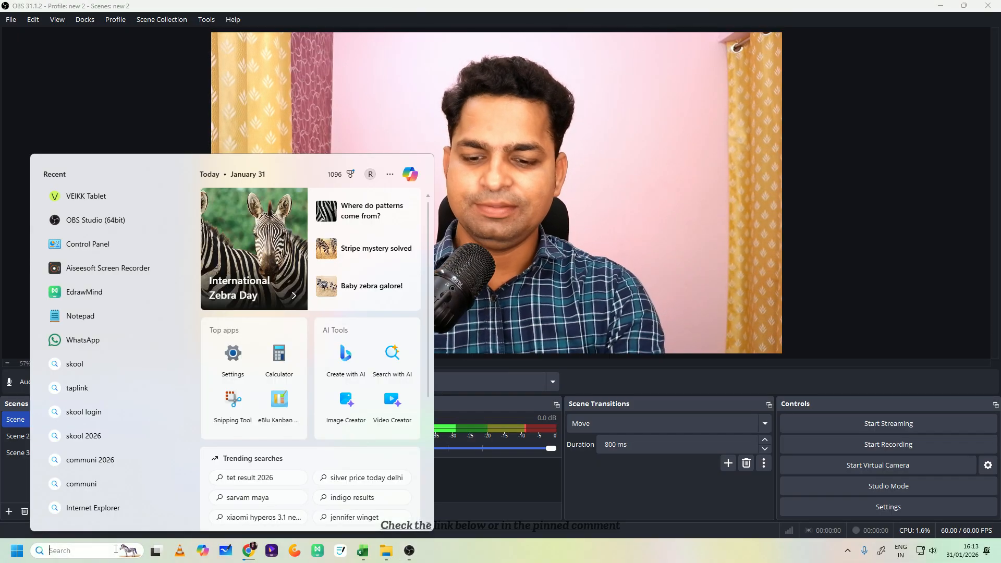
type("graphics settings")
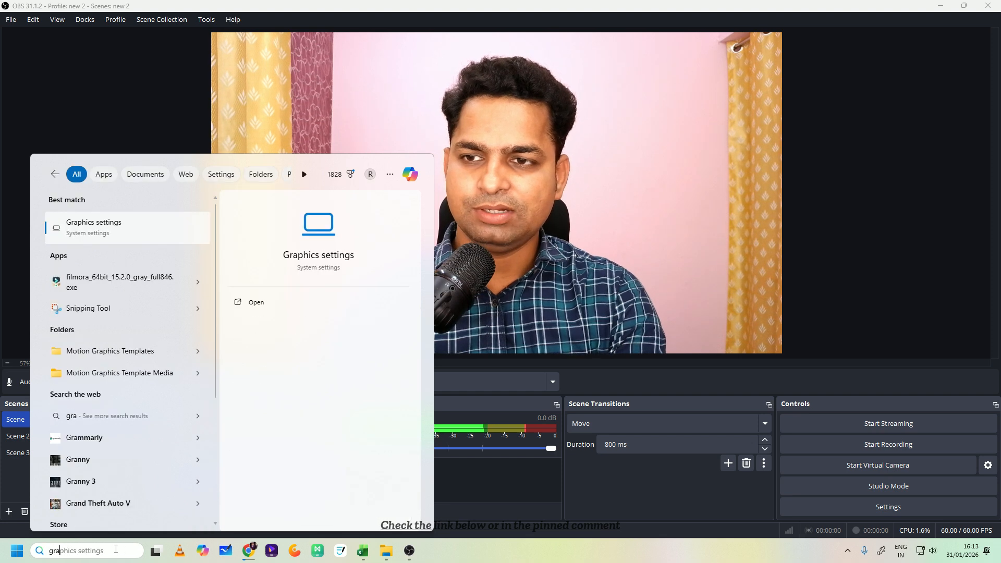
key("Return")
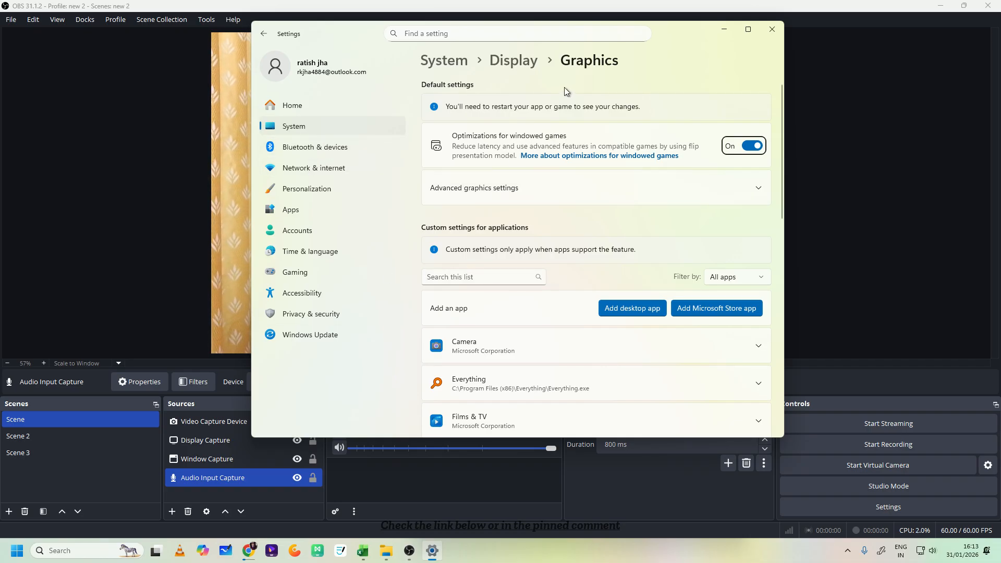
- Close and reopen the Windows Graphics settings by searching for grap, and look through the custom app list for OBS Studio
left_click(771, 29)
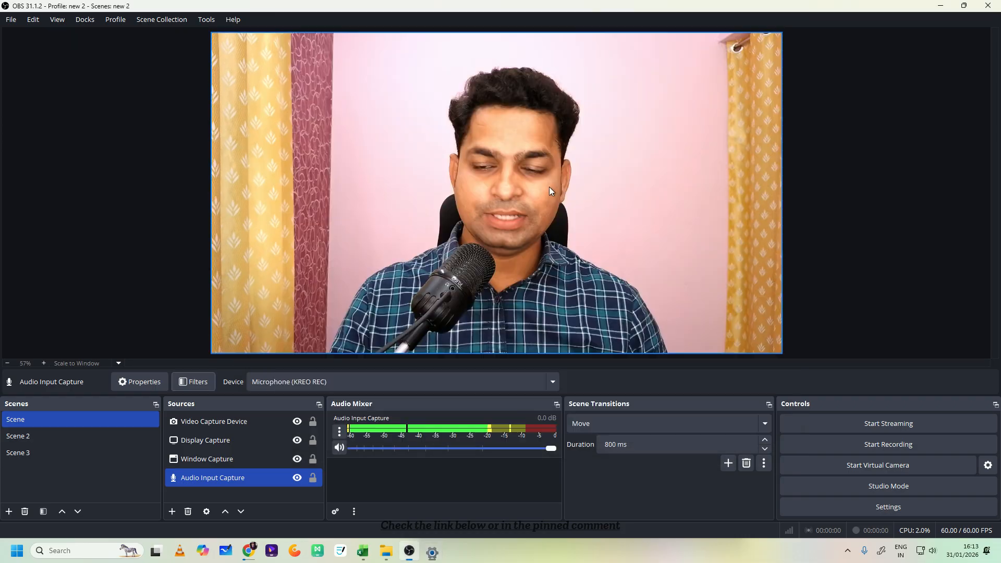
left_click(76, 549)
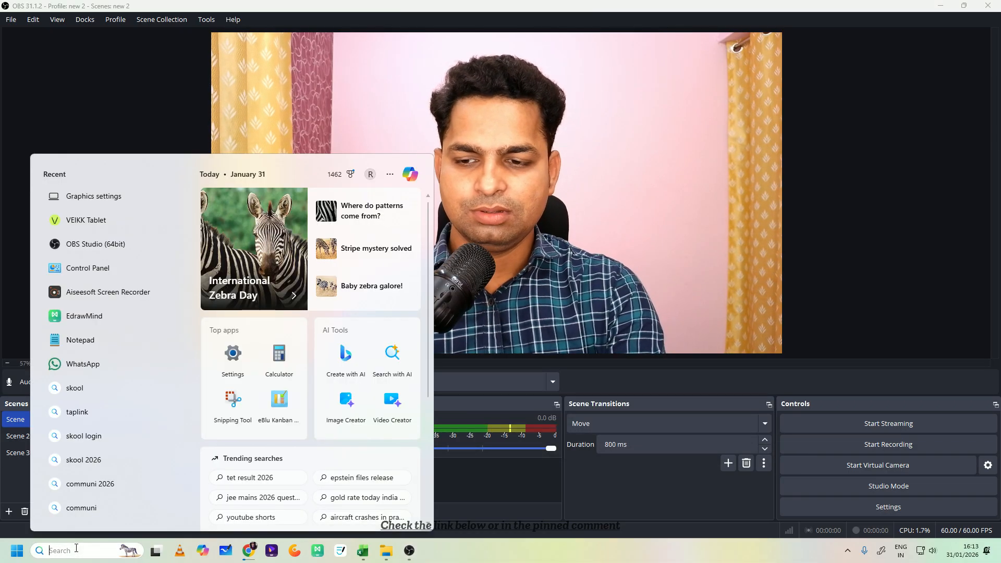
type("graph")
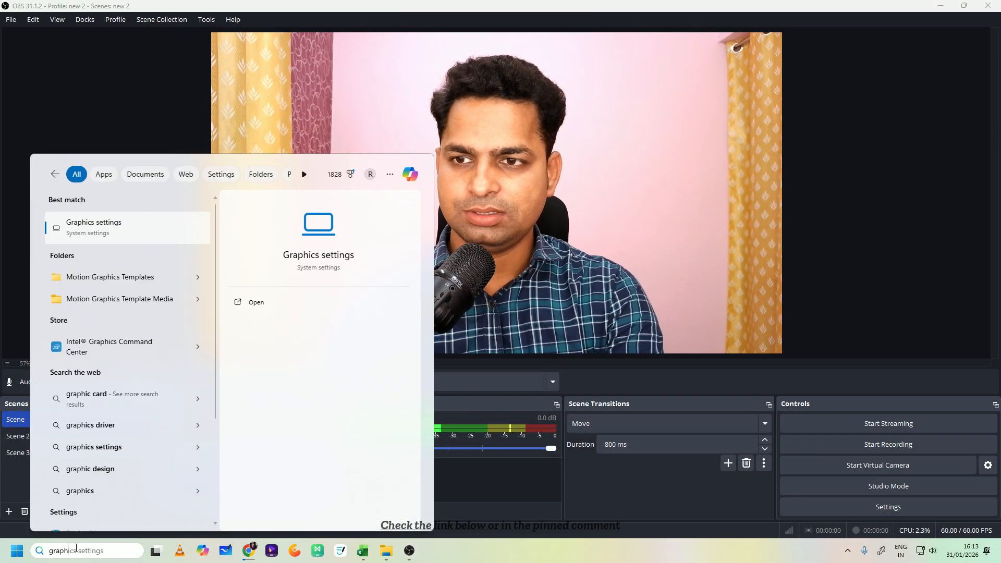
key("Return")
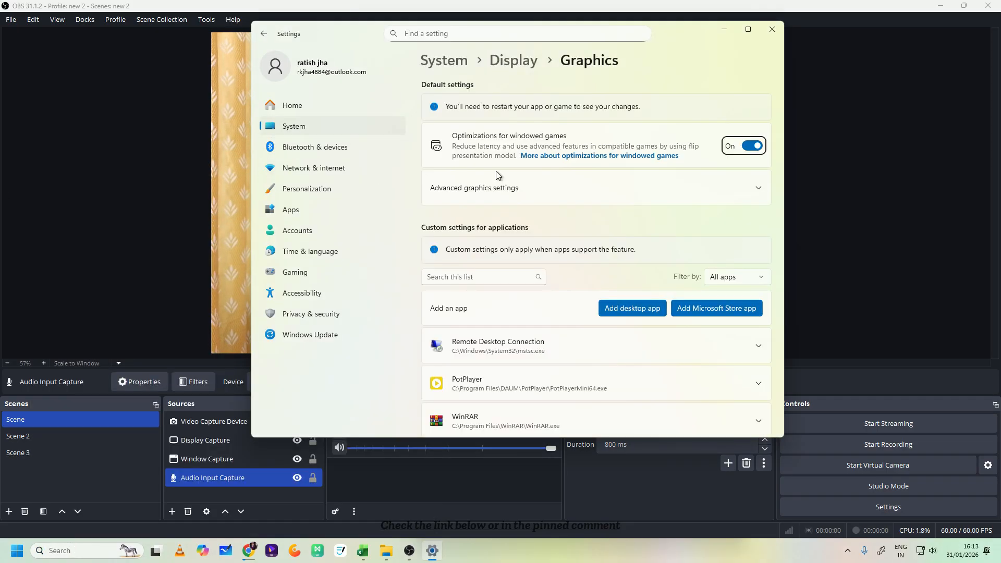
scroll(602, 227, "down", 10)
scroll(599, 261, "up", 10)
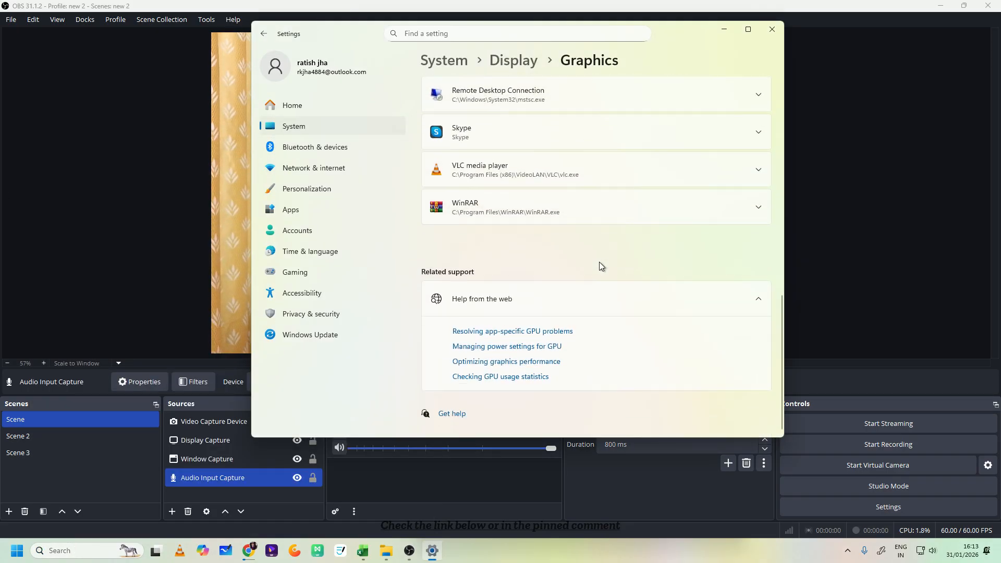
scroll(610, 282, "down", 5)
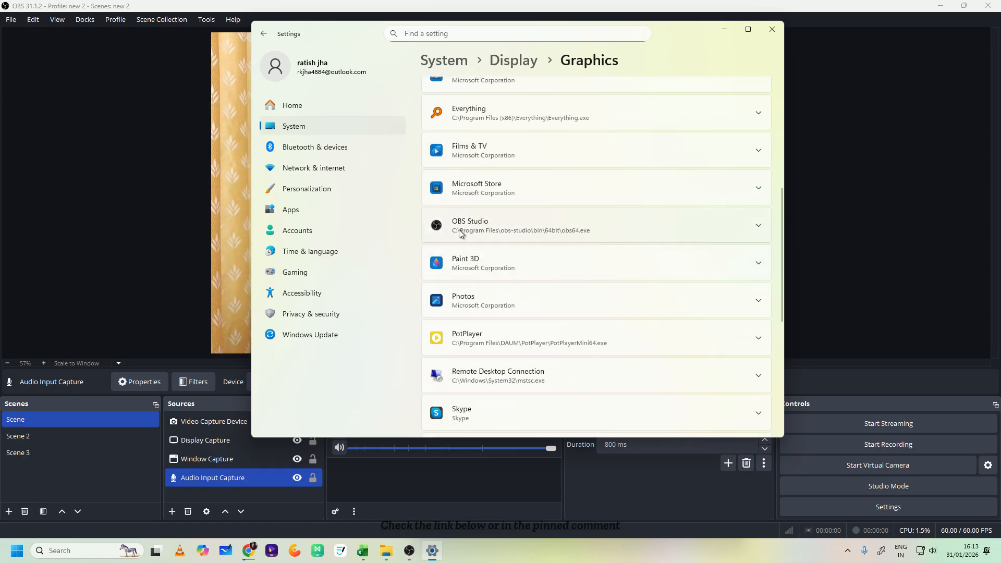
scroll(539, 239, "up", 4)
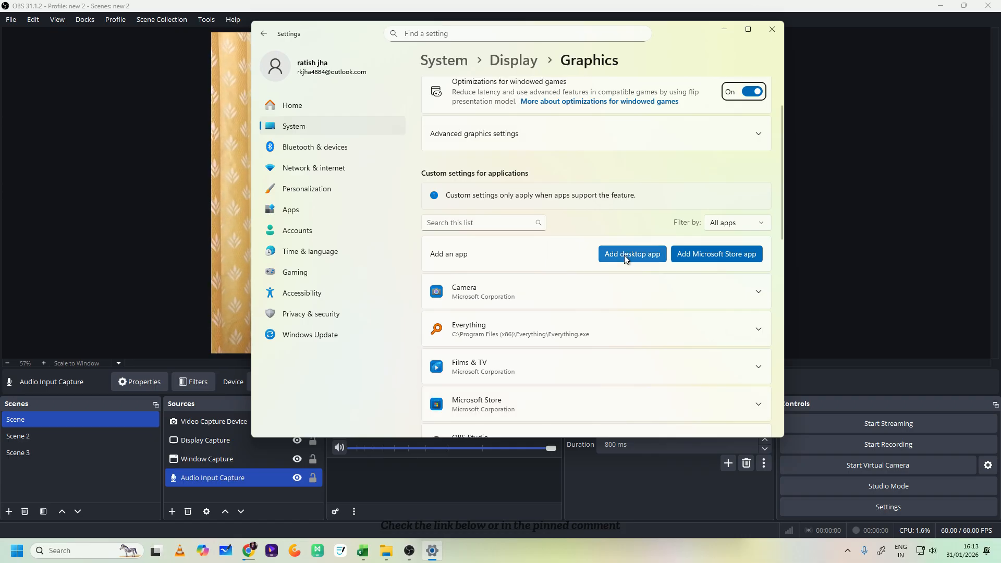
- Start adding a desktop app, and find the program folder of OBS Studio (64bit) through its shortcut's file location
left_click(626, 259)
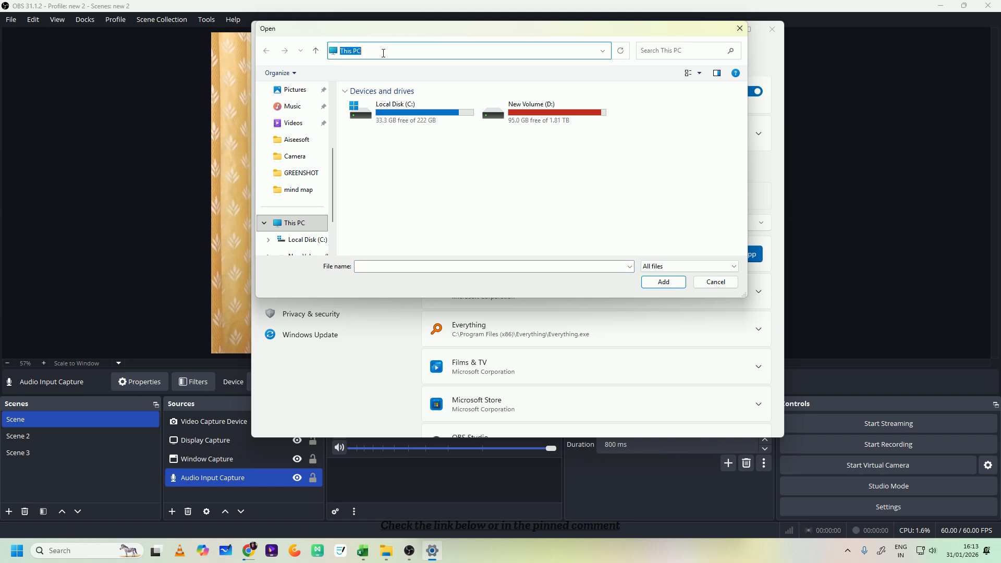
left_click(79, 552)
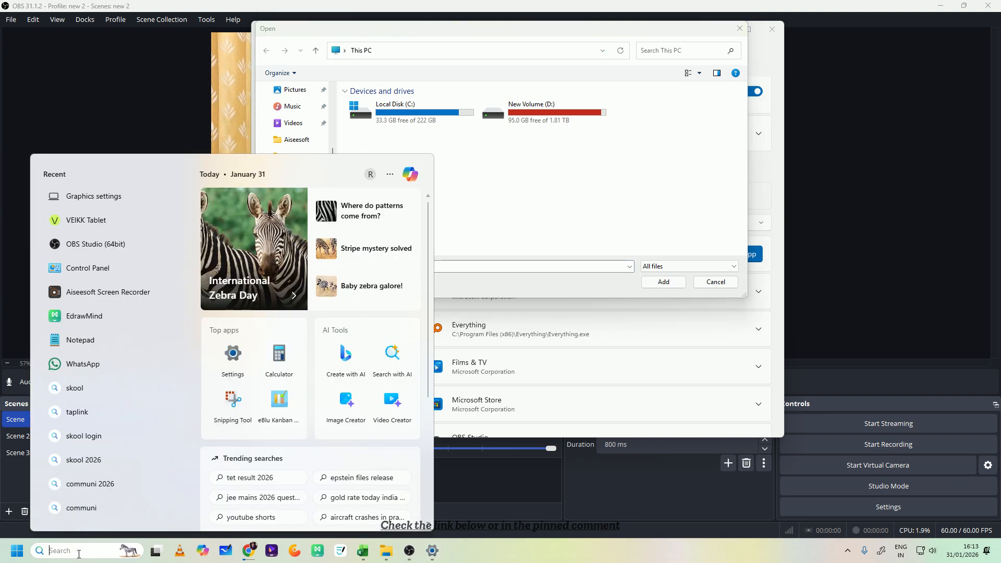
type("obS Studio (64bit")
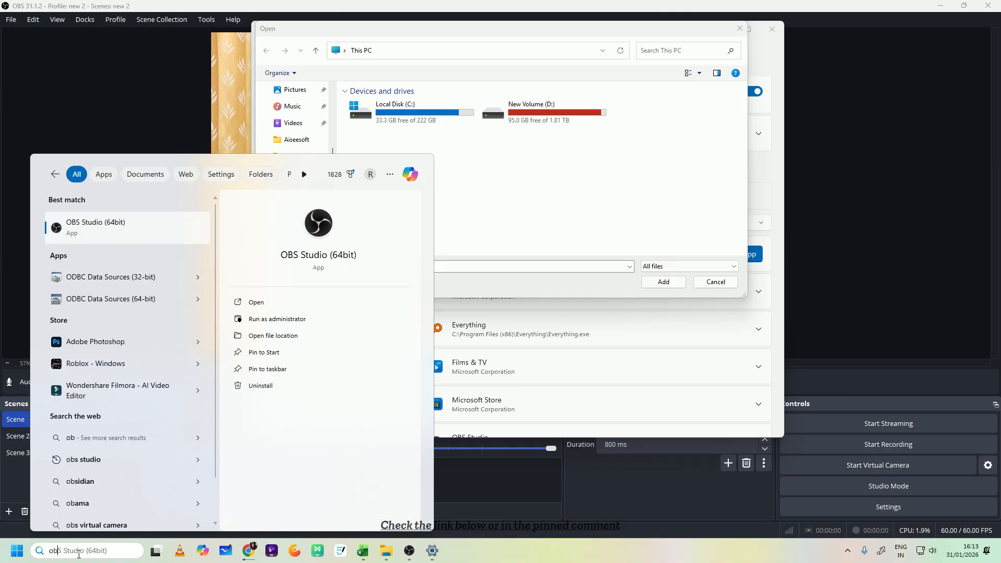
left_click(270, 337)
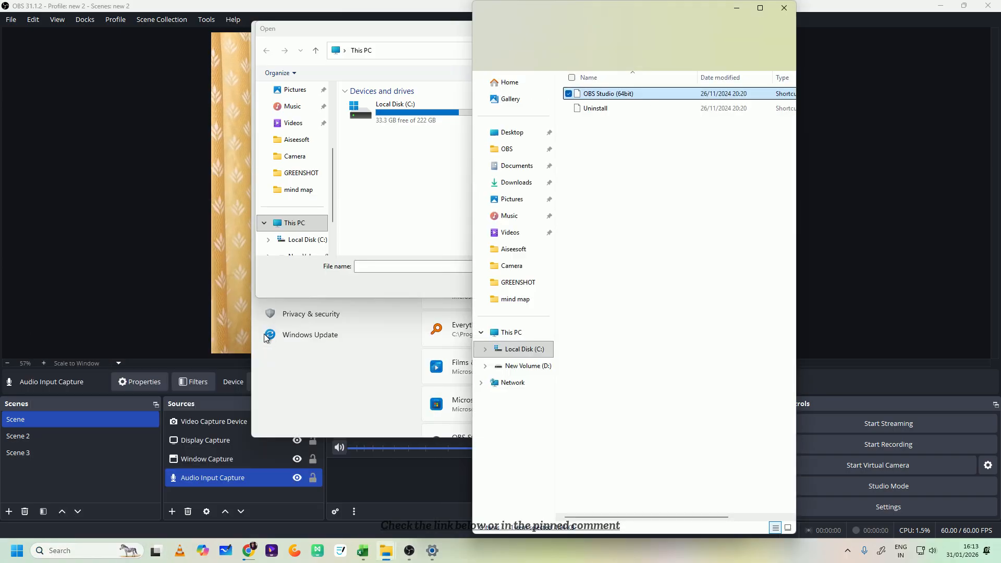
right_click(610, 91)
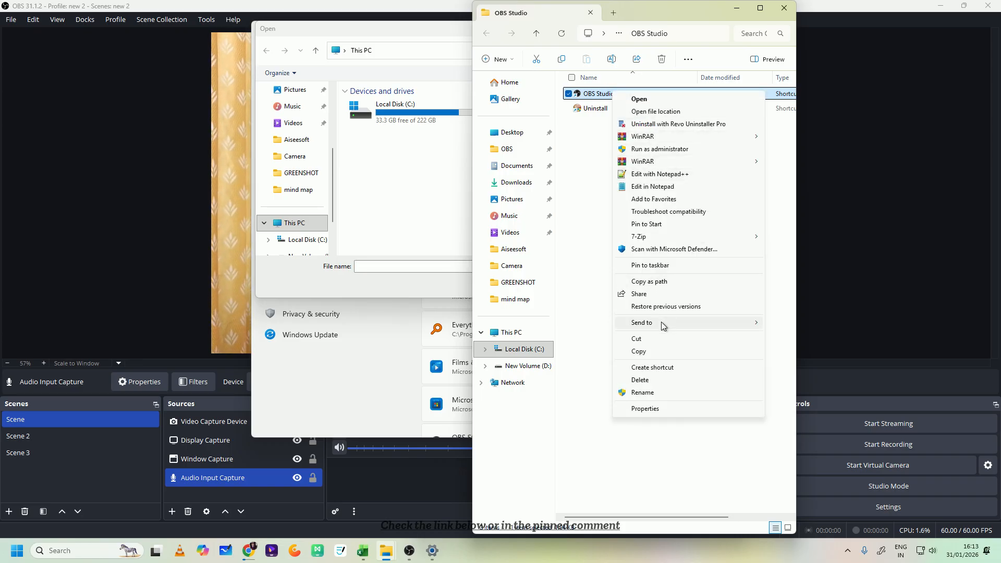
left_click(655, 111)
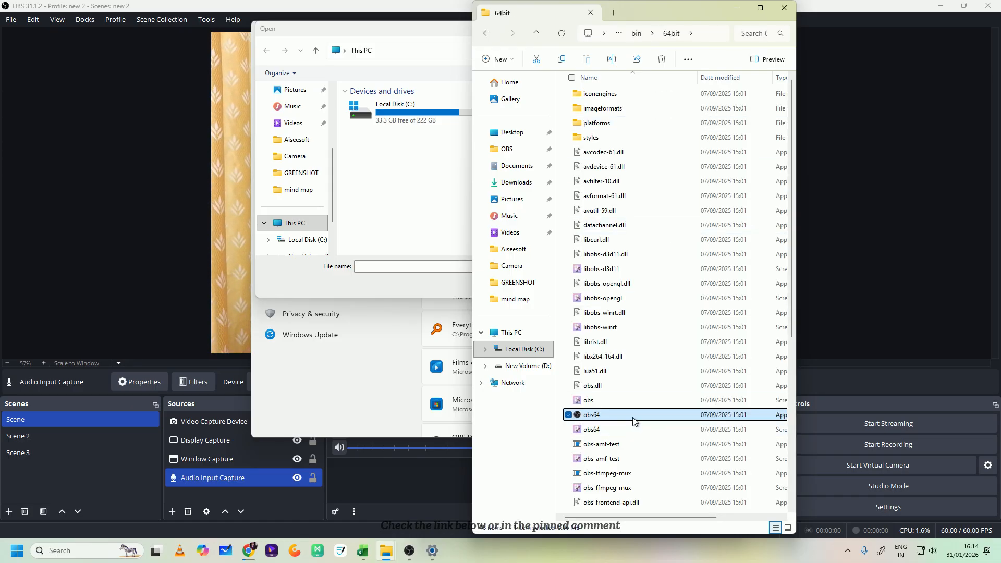
- Copy the 64bit folder's path into the file dialog and add obs64 from C:\Program Files\obs-studio\bin\64bit to the custom graphics apps
left_click(706, 33)
right_click(706, 33)
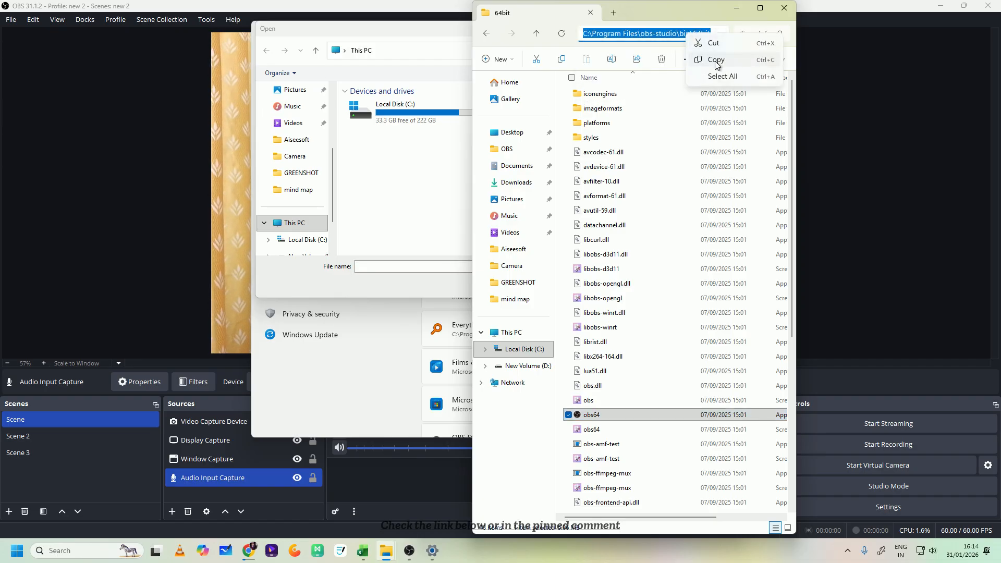
left_click(715, 60)
left_click(421, 50)
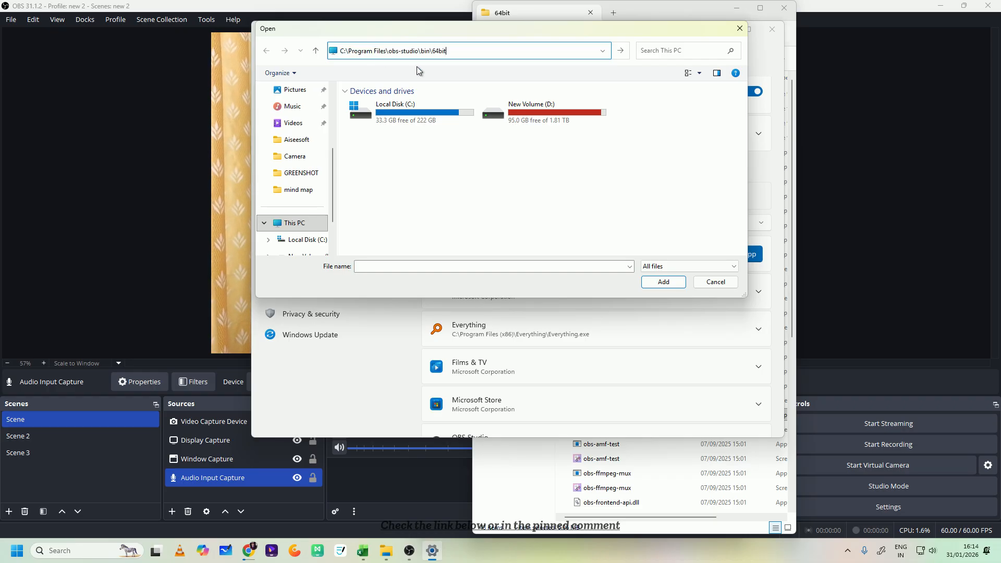
key("Return")
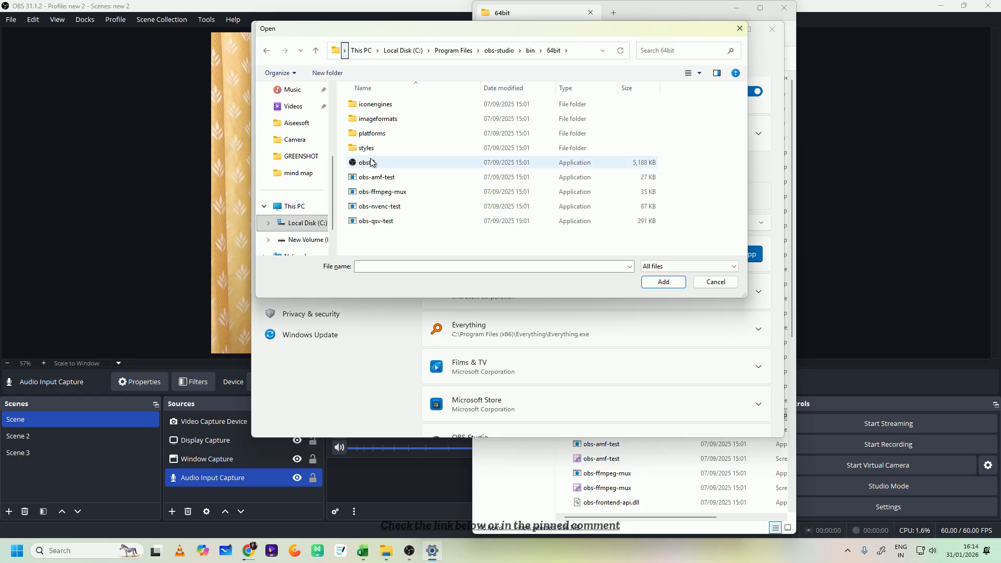
left_click(368, 164)
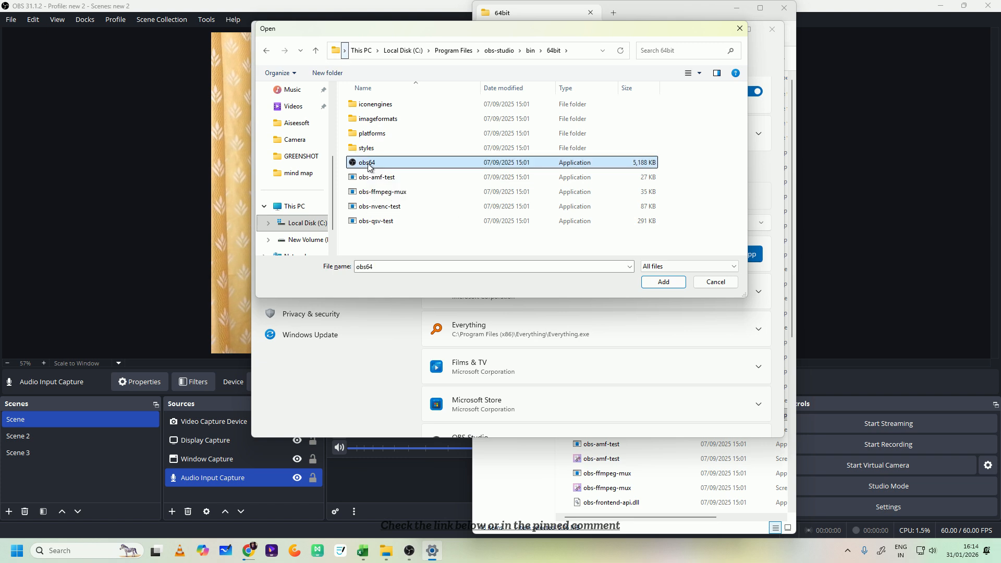
left_click(675, 286)
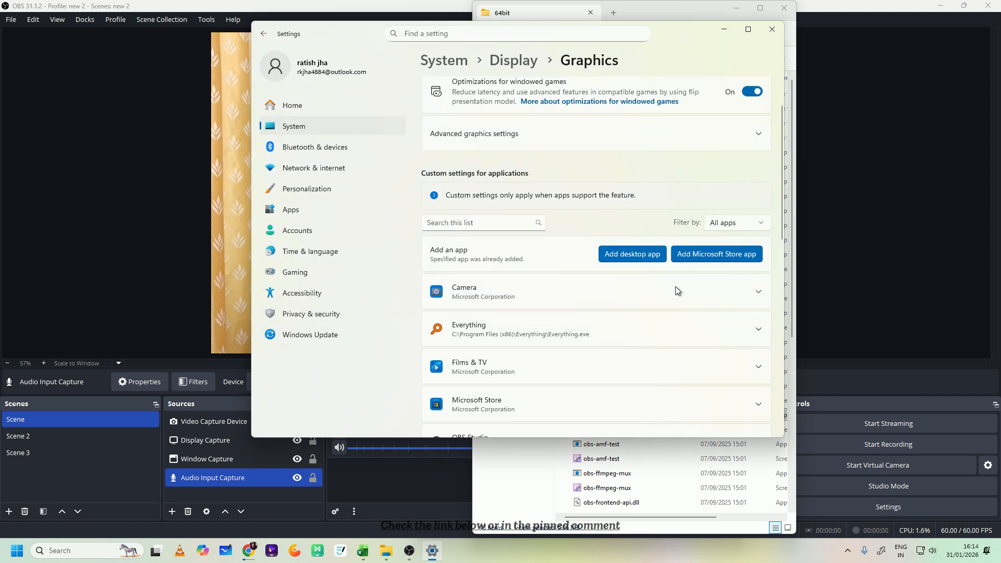
- Expand the OBS Studio entry and choose High Performance (NVIDIA GeForce RTX 3050) as its GPU preference
scroll(566, 326, "down", 3)
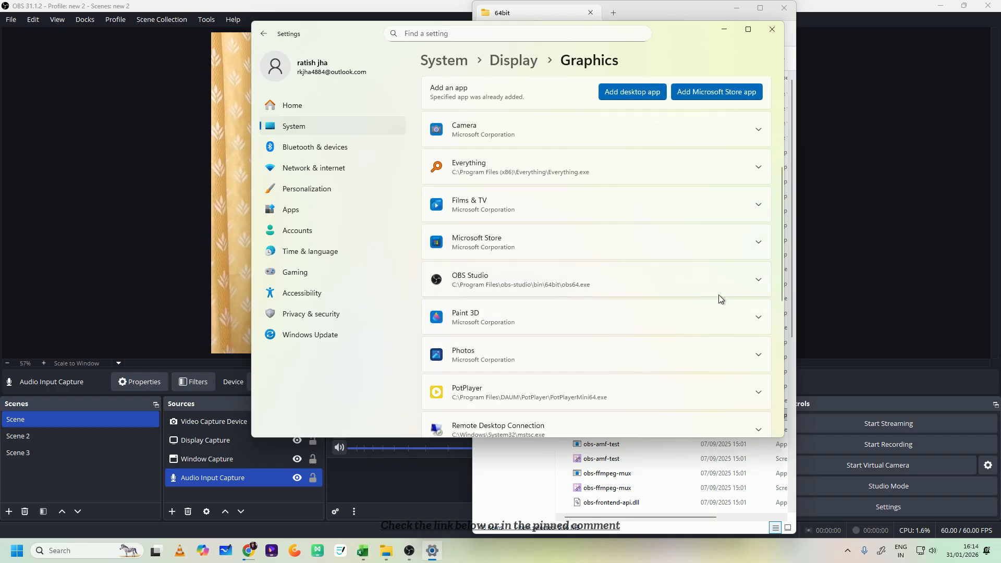
left_click(759, 280)
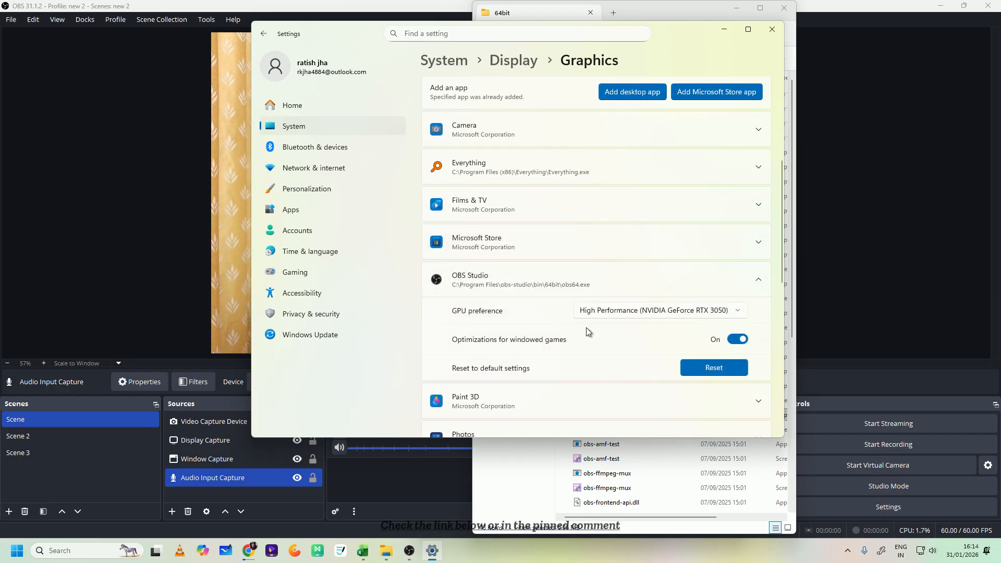
left_click(642, 313)
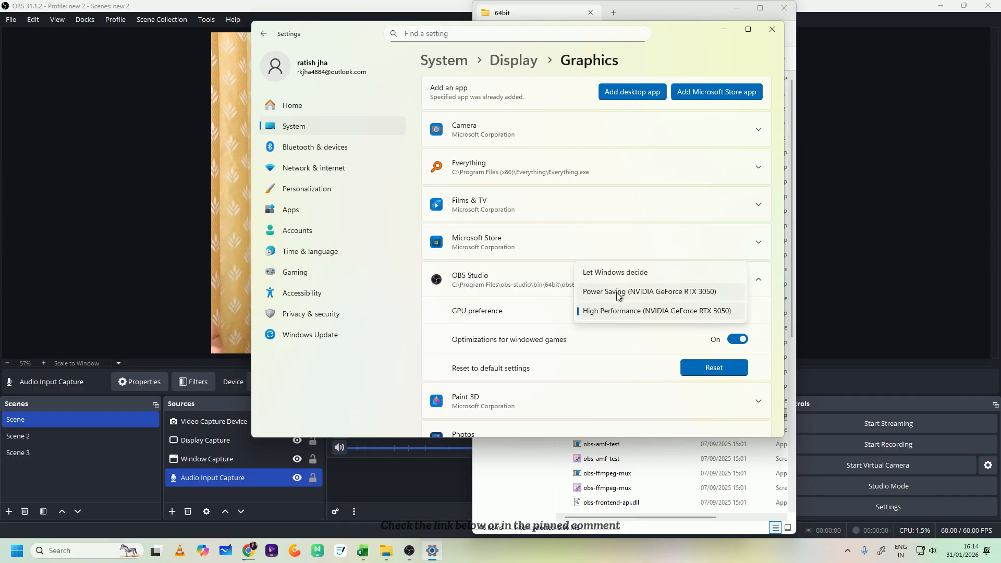
left_click(615, 322)
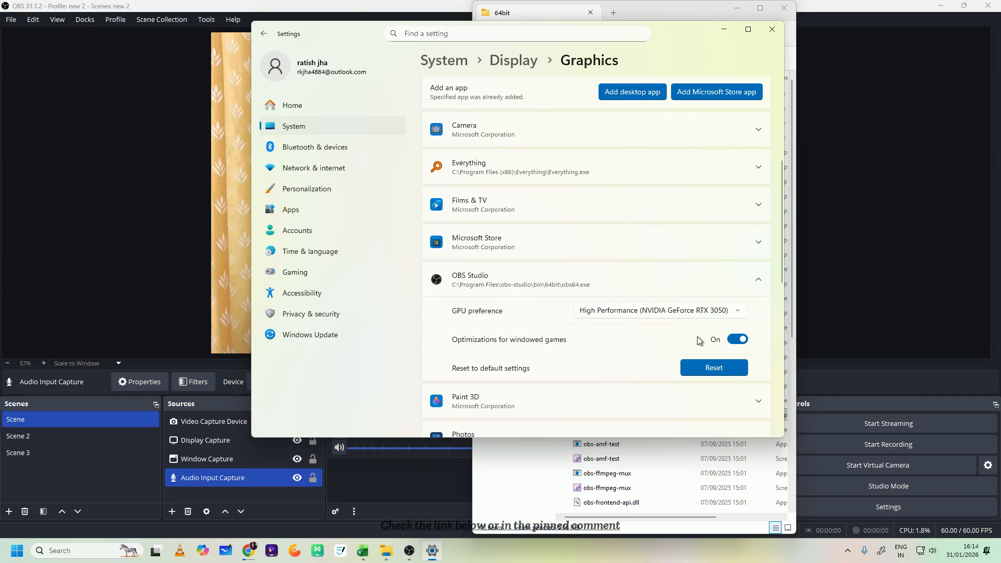
- Reset OBS Studio's graphics options to their default settings and close the Settings and 64bit folder windows
scroll(556, 364, "down", 3)
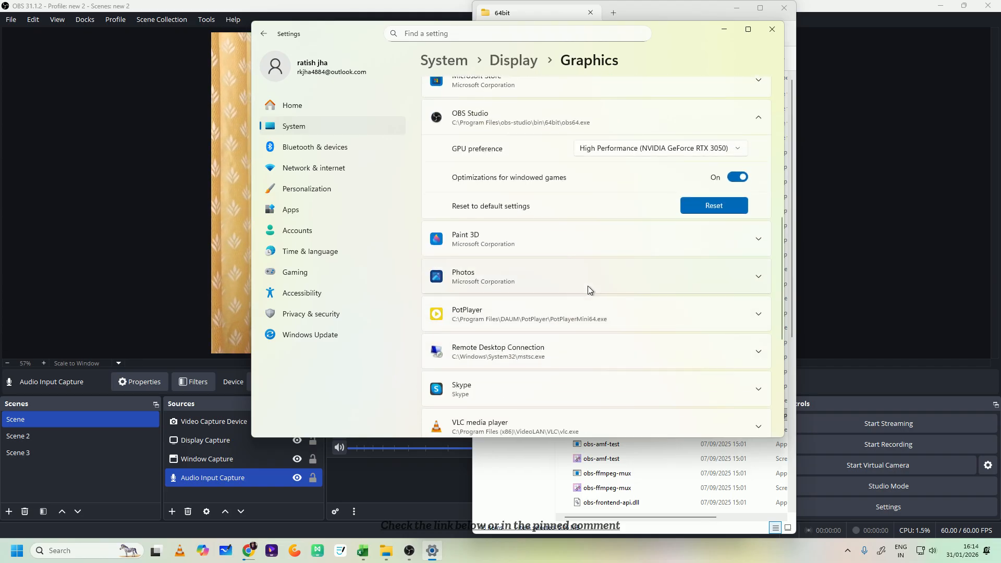
left_click(680, 207)
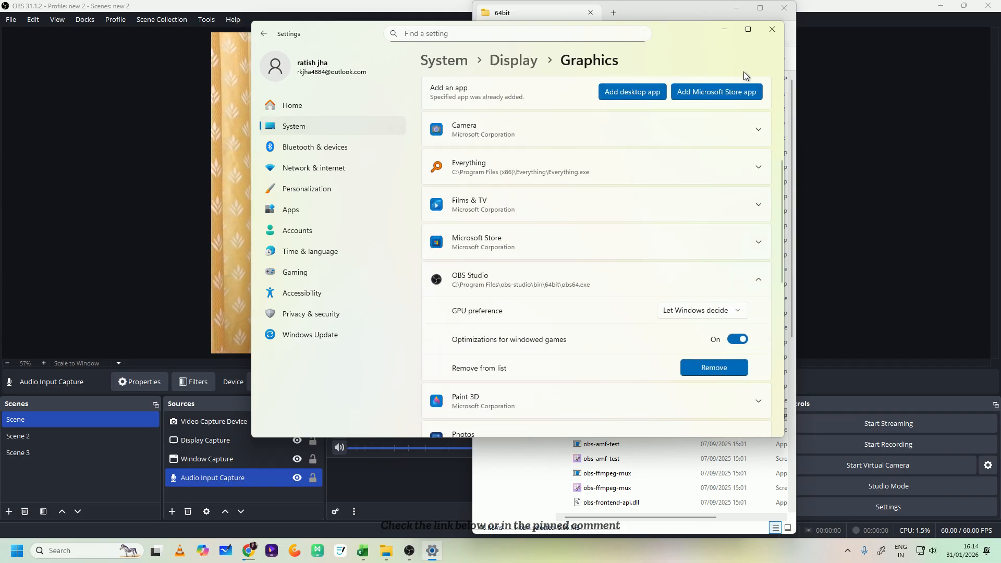
left_click(771, 31)
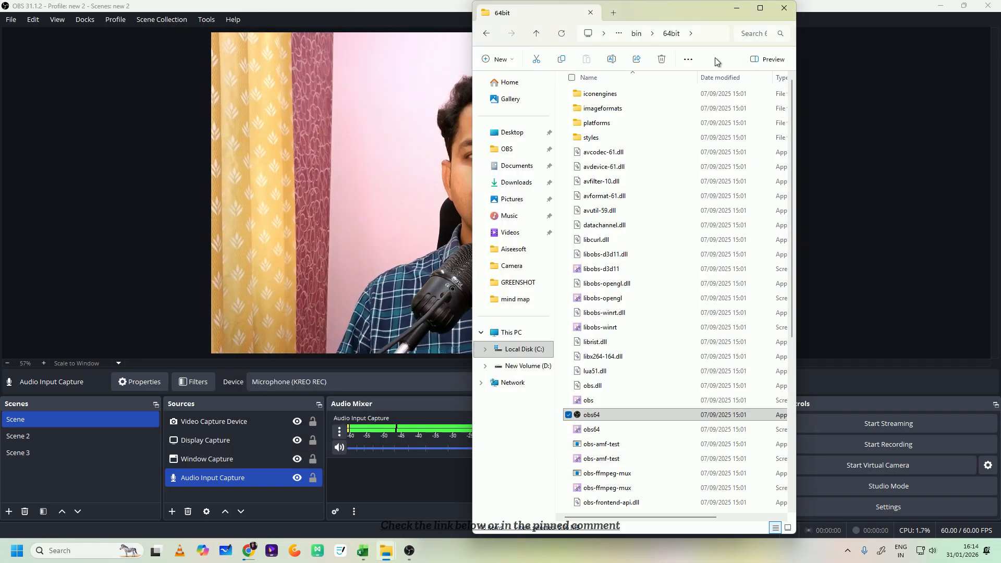
left_click(784, 16)
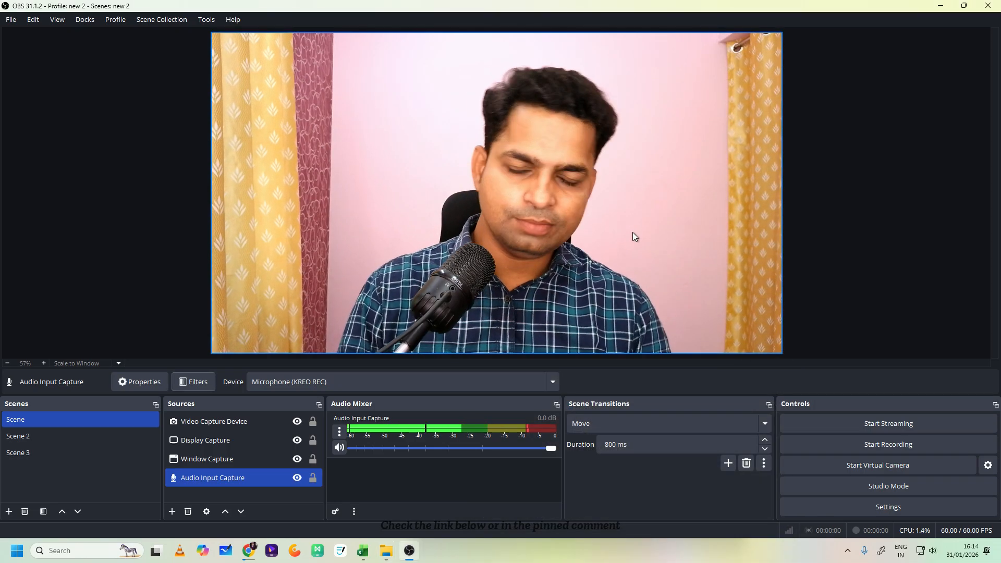